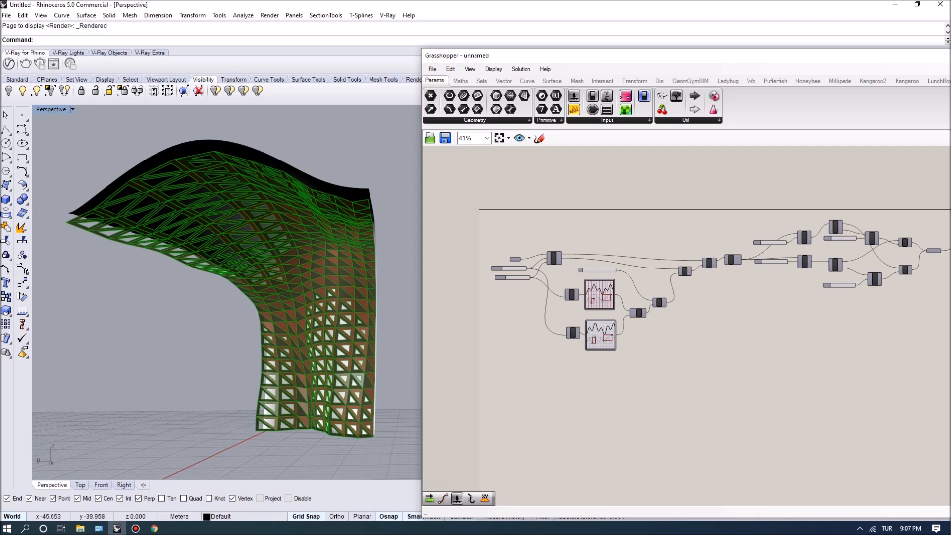
Step: Examine the finished triangulated canopy and the surface-division, Range and Graph Mapper part of its definition
right_click_drag(223, 293, 253, 292)
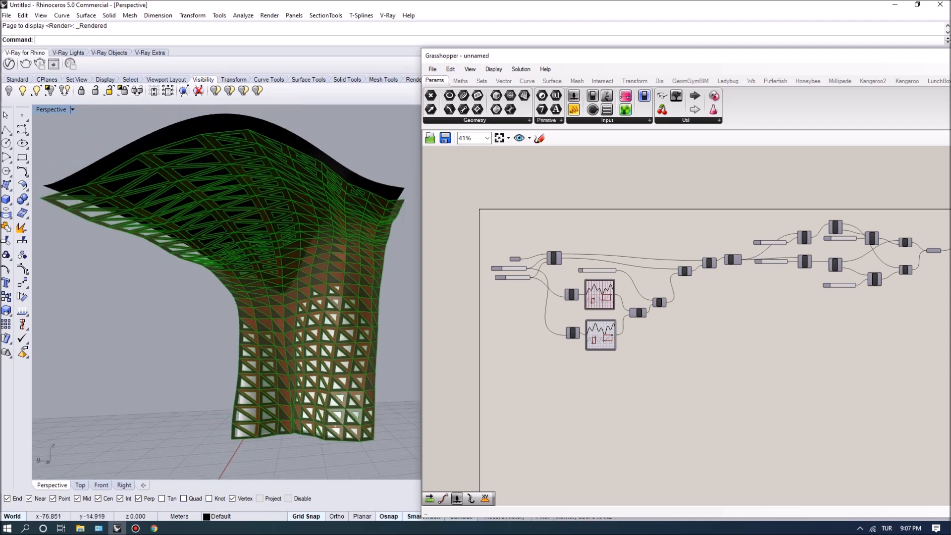
right_click_drag(253, 293, 298, 317)
scroll(307, 357, "down", 3)
right_click_drag(307, 357, 292, 351)
right_click_drag(480, 292, 459, 290)
scroll(547, 277, "up", 2)
scroll(548, 268, "down", 1)
right_click_drag(547, 268, 475, 248)
scroll(607, 265, "down", 2)
scroll(519, 249, "up", 3)
mouse_move(298, 352)
right_mouse_down()
mouse_move(332, 357)
mouse_move(312, 353)
right_mouse_up()
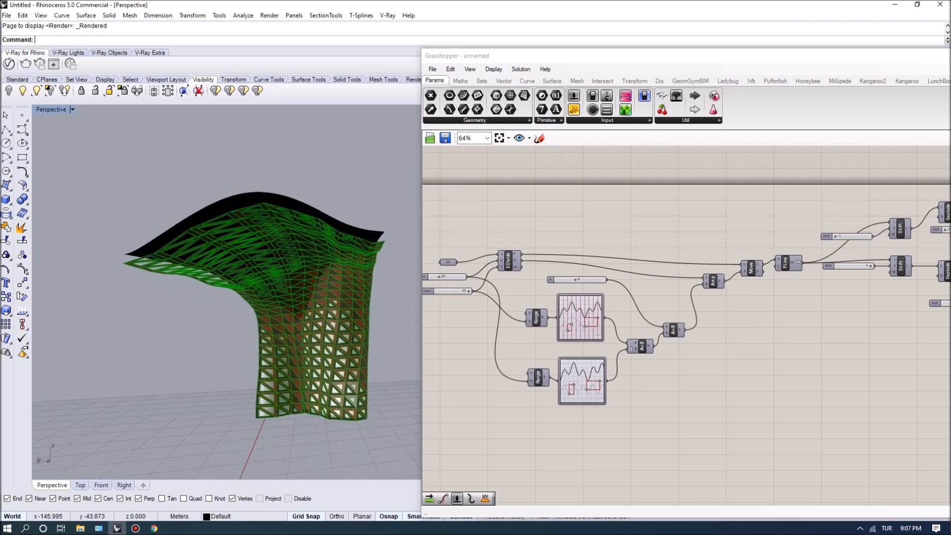
mouse_move(318, 356)
right_mouse_down()
mouse_move(283, 357)
mouse_move(302, 359)
right_mouse_up()
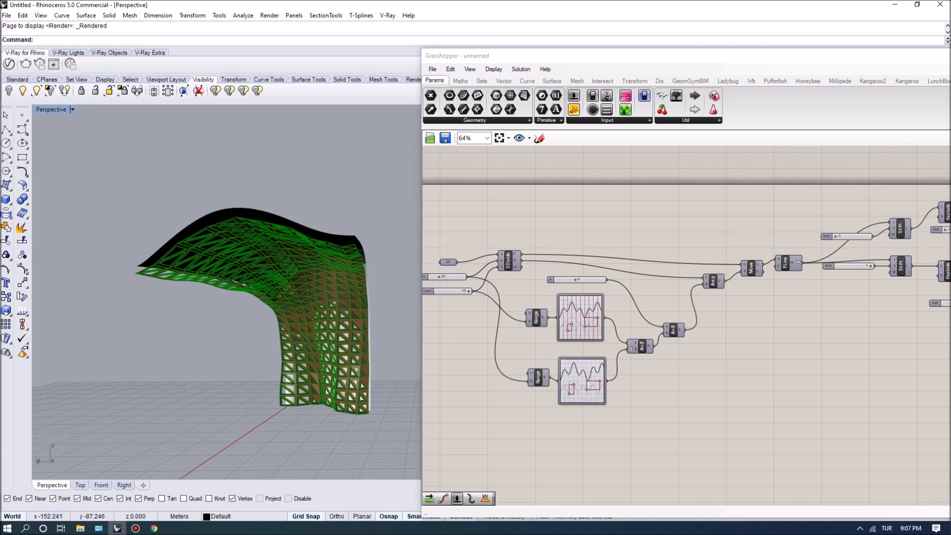
Step: Inspect the polyline, Shift List and Explode part of the definition alongside the canopy's triangular openings
right_click_drag(842, 337, 519, 364)
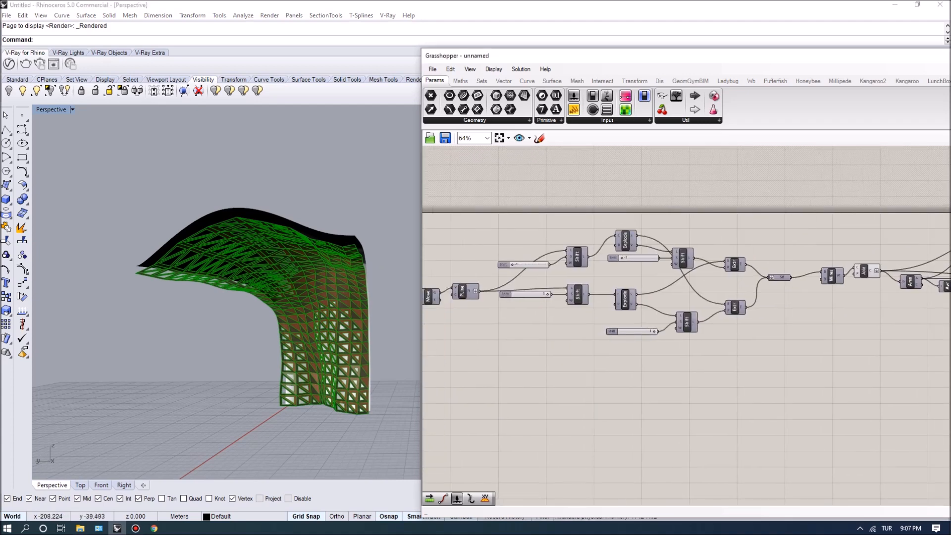
right_click_drag(302, 356, 322, 354)
scroll(322, 355, "up", 4)
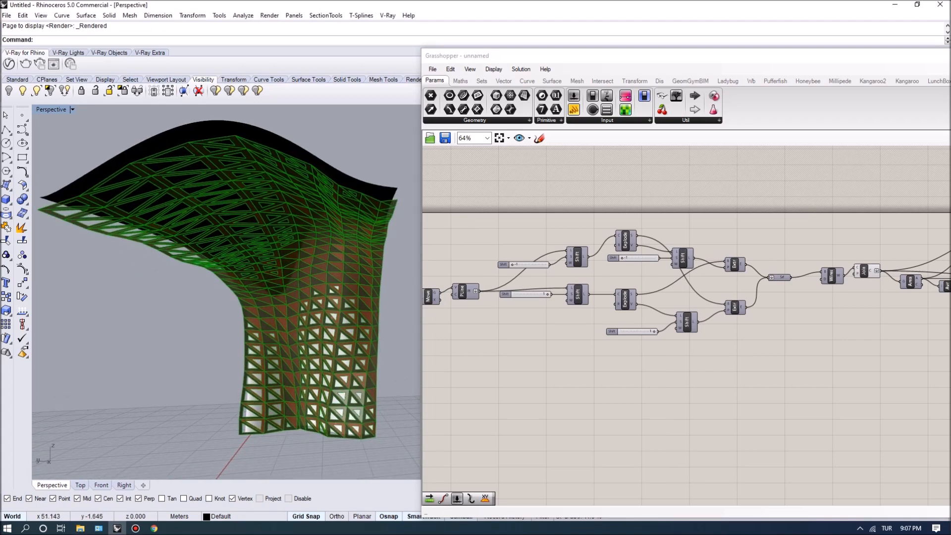
mouse_move(322, 355)
right_mouse_down()
mouse_move(329, 323)
mouse_move(317, 372)
right_mouse_up()
scroll(317, 372, "down", 3)
scroll(317, 371, "up", 3)
scroll(318, 376, "down", 3)
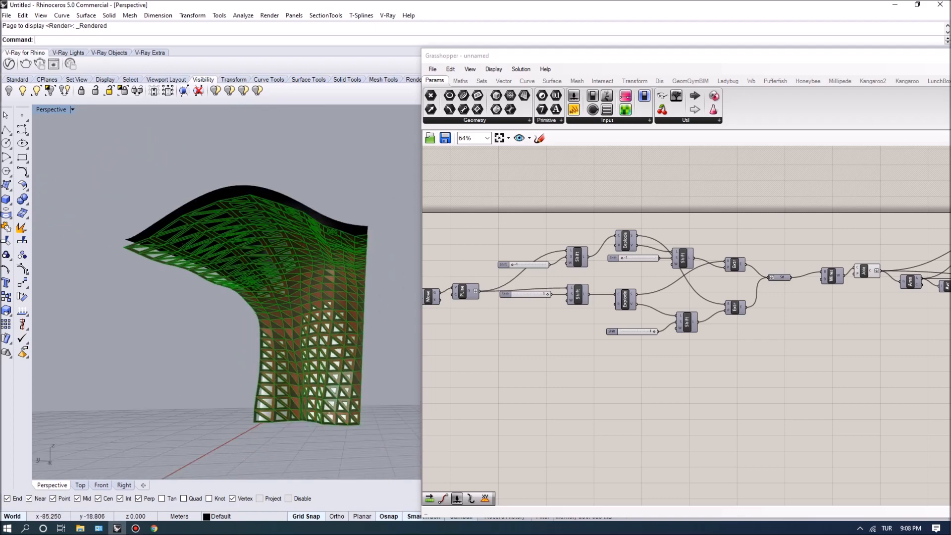
scroll(327, 377, "up", 3)
mouse_move(327, 377)
right_mouse_down()
mouse_move(350, 382)
mouse_move(323, 376)
right_mouse_up()
scroll(326, 384, "down", 3)
Step: Review the end of the definition, from the area sorting and Scale components to Weave, Boundary and Join, against the canopy
right_click_drag(743, 376, 634, 372)
right_click_drag(867, 367, 591, 395)
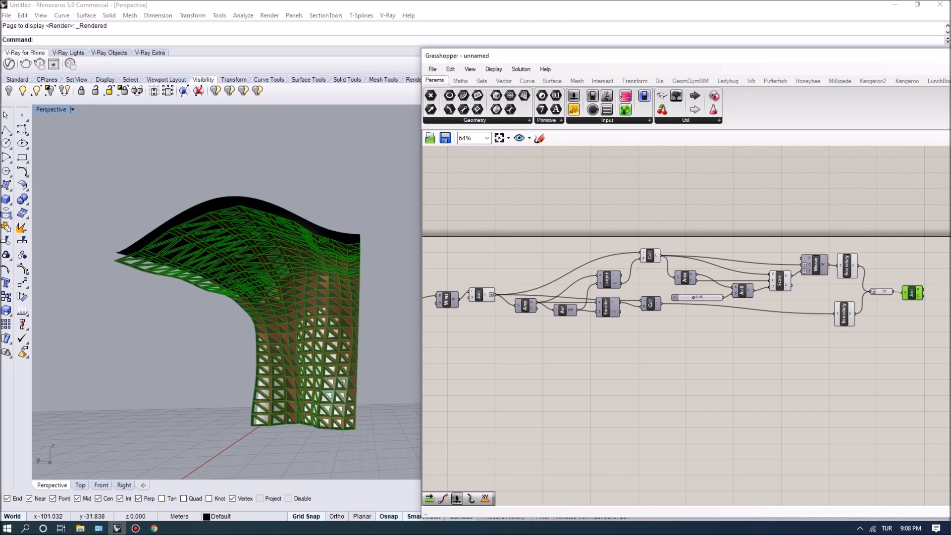
right_click_drag(307, 416, 255, 376)
scroll(268, 391, "up", 2)
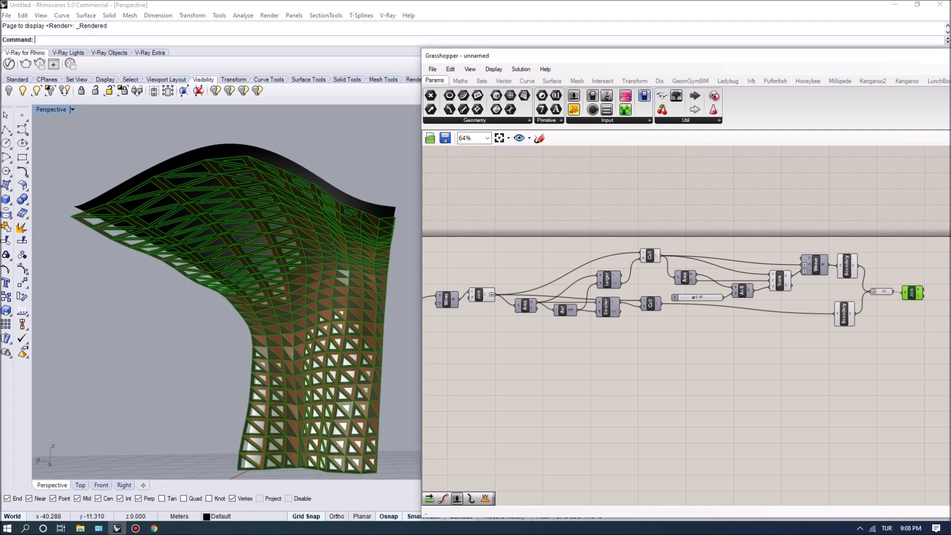
scroll(658, 312, "down", 5)
right_click_drag(657, 311, 743, 318)
right_click_drag(367, 293, 359, 317)
scroll(360, 317, "down", 11)
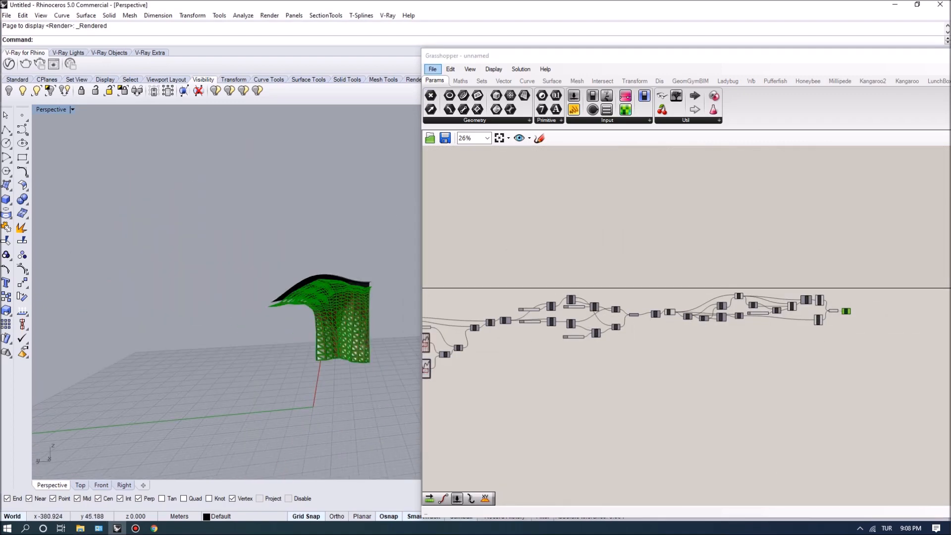
Step: Bake the output of the final Join component with the default attributes, without grouping
left_click(432, 69)
left_click(644, 247)
right_click_drag(644, 247, 592, 238)
scroll(823, 301, "up", 5)
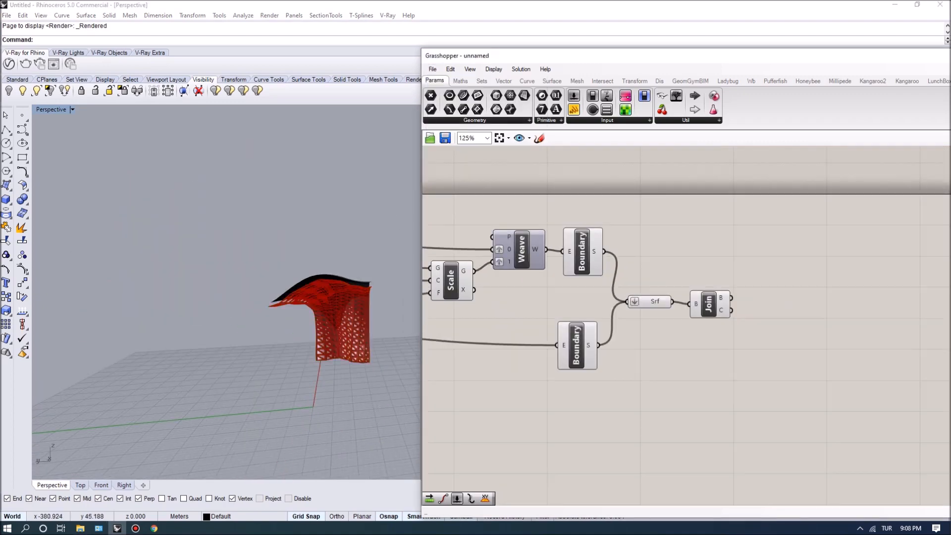
left_click(699, 303)
right_click(703, 303)
left_click(728, 353)
left_click(740, 444)
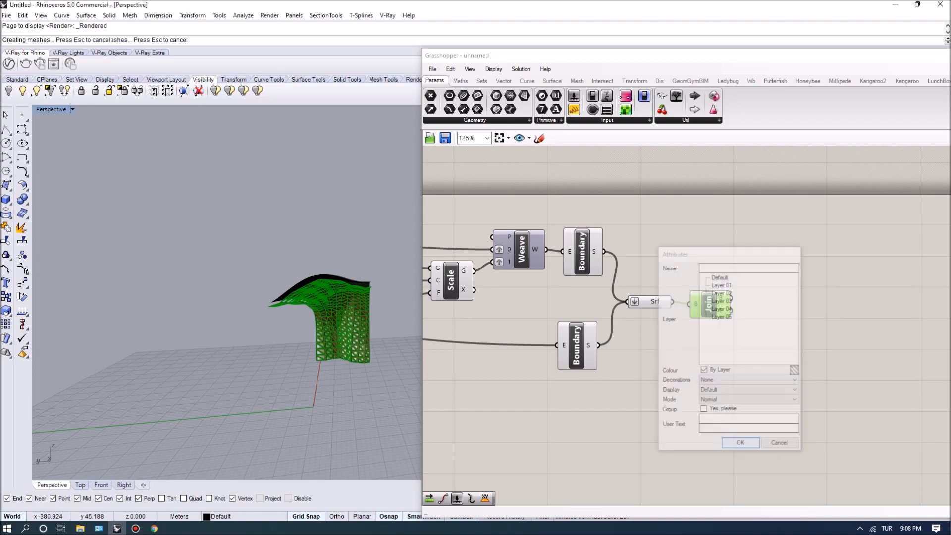
Step: Move the baked canopy away from the original along the Y direction and zoom to it
right_click_drag(347, 347, 335, 327)
scroll(335, 327, "up", 5)
left_click(334, 337)
scroll(334, 337, "down", 5)
left_click_drag(291, 323, 187, 323)
type("zs")
key("Return")
left_click(190, 332)
scroll(190, 332, "down", 4)
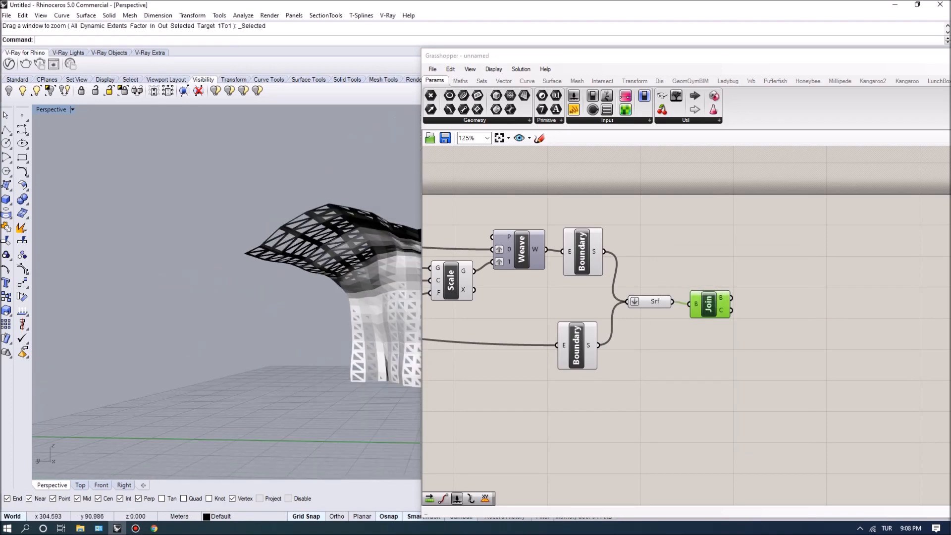
Step: Examine the baked canopy's perforated triangular panels close up and as a whole
right_click_drag(347, 297, 237, 317)
scroll(226, 293, "up", 3)
scroll(238, 317, "down", 4)
scroll(223, 307, "up", 5)
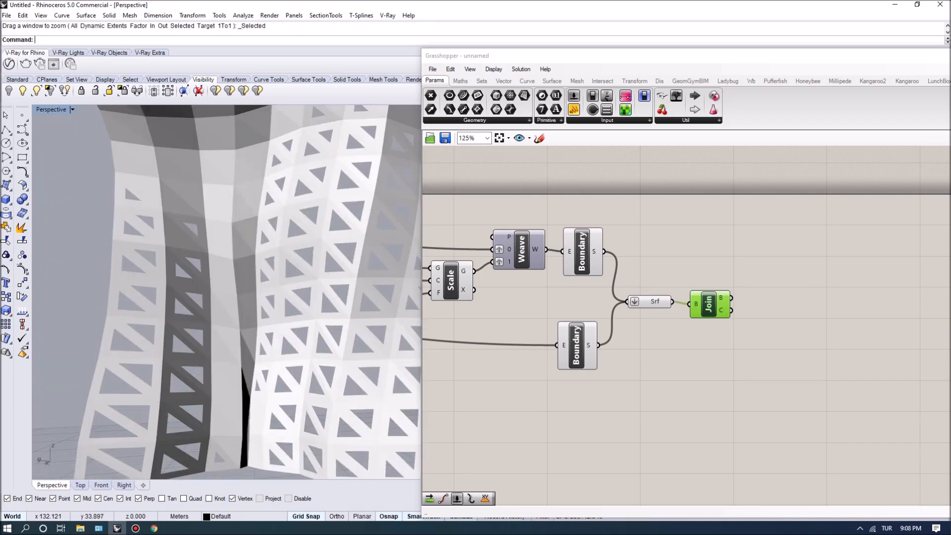
scroll(223, 307, "down", 4)
mouse_move(248, 298)
right_mouse_down()
mouse_move(208, 302)
mouse_move(238, 307)
right_mouse_up()
scroll(223, 307, "up", 4)
scroll(223, 307, "down", 4)
scroll(193, 302, "down", 5)
scroll(297, 337, "up", 3)
right_click_drag(298, 337, 283, 302)
scroll(218, 335, "down", 5)
Step: Show the base surface's control points, lower the points of its upper bulge and raise those of the overhanging corner
left_click(307, 287)
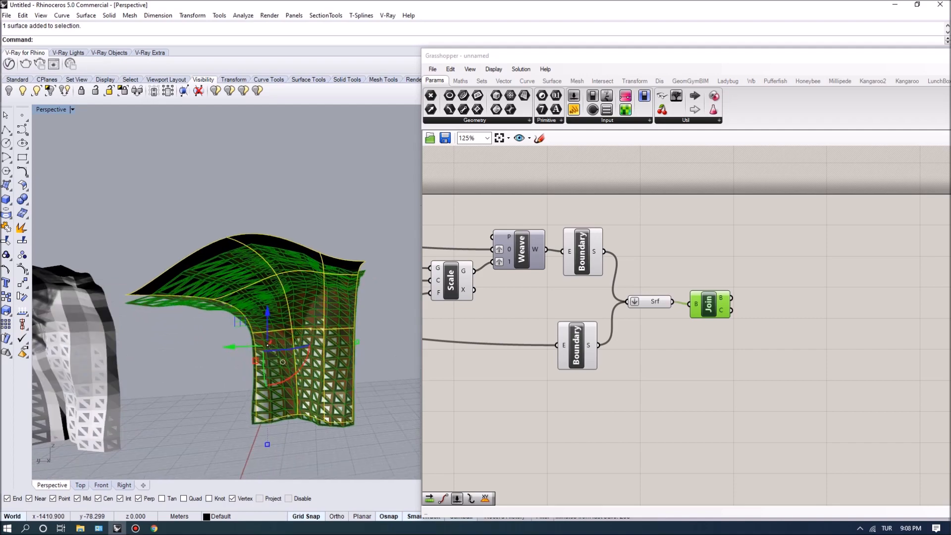
right_click_drag(283, 362, 240, 370)
key("F10")
left_click_drag(231, 206, 279, 255)
left_click_drag(264, 204, 263, 231)
right_click_drag(272, 278, 244, 263)
left_click_drag(133, 259, 191, 301)
left_click_drag(167, 248, 179, 190)
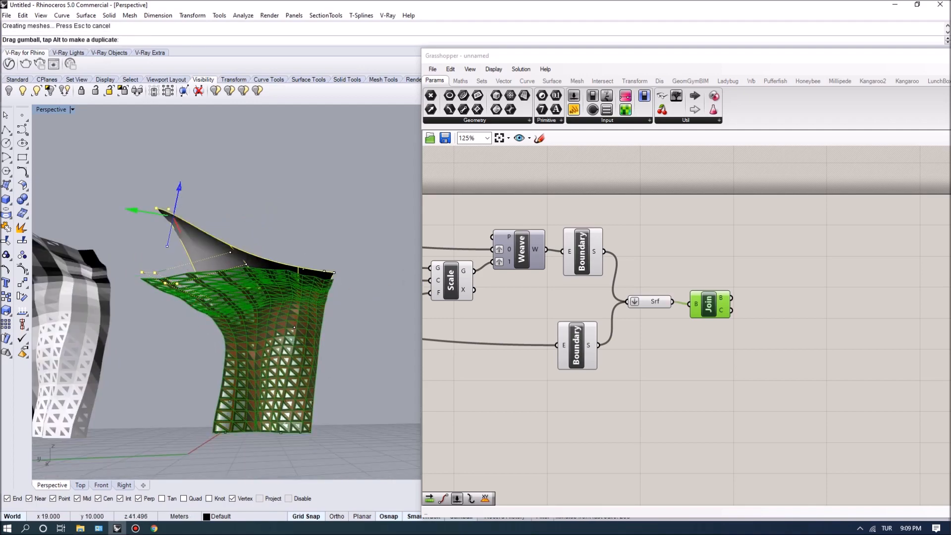
Step: Pull the base surface's near lower corner control points outward along Y and adjust the middle lower point
right_click_drag(208, 257, 292, 277)
left_click_drag(193, 404, 231, 461)
left_click_drag(172, 438, 133, 445)
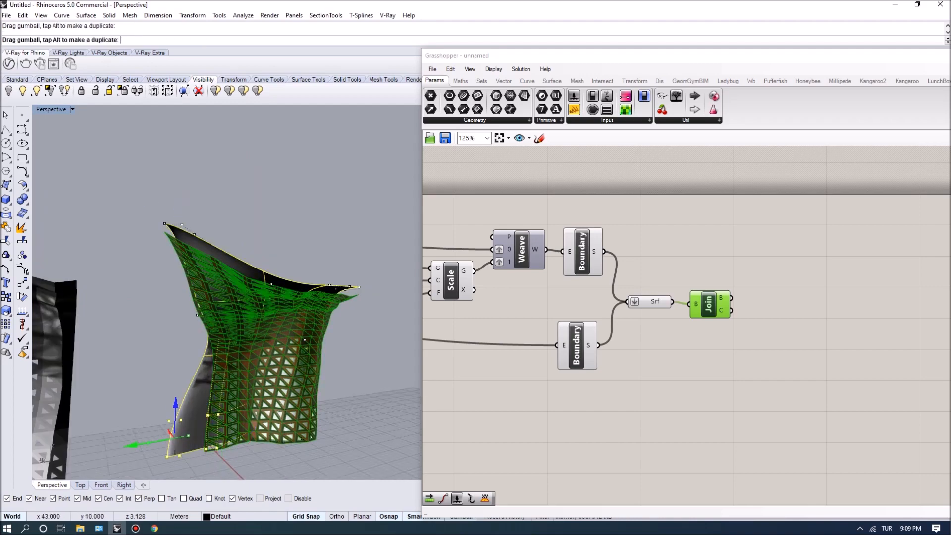
scroll(228, 347, "up", 2)
right_click_drag(228, 347, 283, 342)
left_click_drag(267, 376, 267, 409)
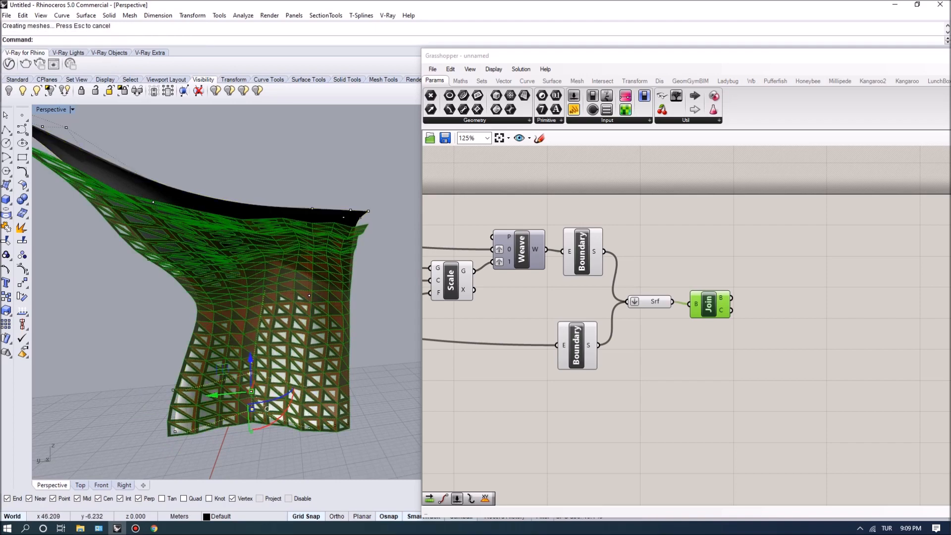
Step: Reposition the control points at the opposite lower corner of the base surface to reshape that leg
left_click_drag(314, 446, 357, 378)
left_click_drag(346, 424, 380, 420)
right_click_drag(379, 420, 332, 400)
left_click_drag(380, 387, 382, 388)
right_click_drag(381, 388, 347, 402)
scroll(347, 402, "down", 3)
left_click_drag(383, 376, 413, 399)
right_click_drag(404, 414, 364, 417)
left_click_drag(328, 388, 308, 385)
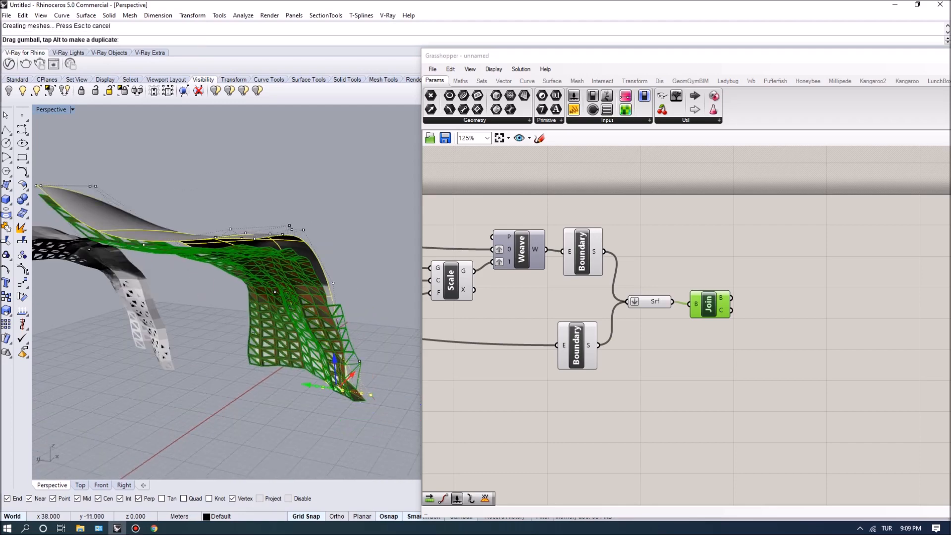
right_click_drag(307, 396, 329, 387)
Step: Delete the base surface and the baked canopy from the model
mouse_move(280, 356)
right_mouse_down()
mouse_move(317, 349)
mouse_move(270, 351)
right_mouse_up()
scroll(248, 337, "up", 5)
scroll(248, 336, "down", 3)
scroll(297, 337, "up", 3)
left_click(263, 307)
key("Delete")
scroll(285, 305, "down", 10)
scroll(275, 290, "up", 3)
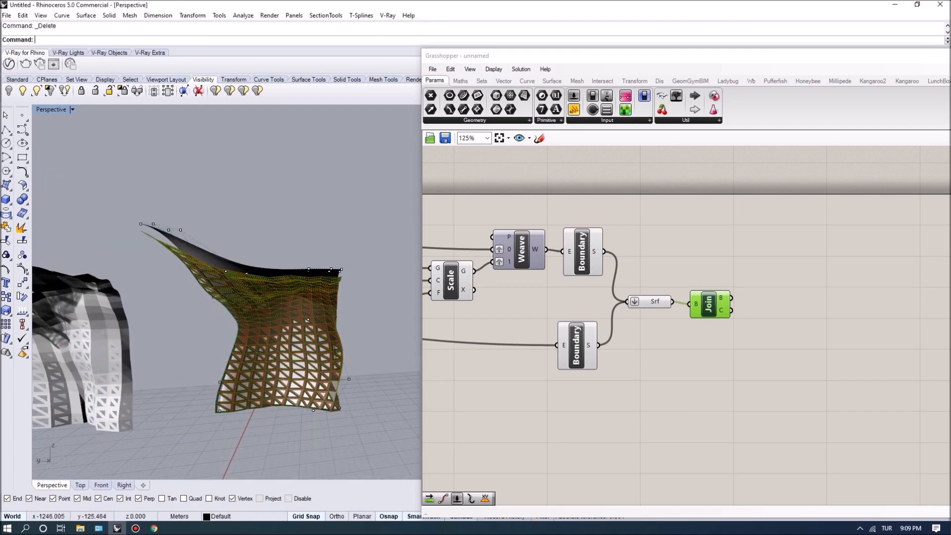
scroll(284, 284, "down", 3)
left_click(268, 278)
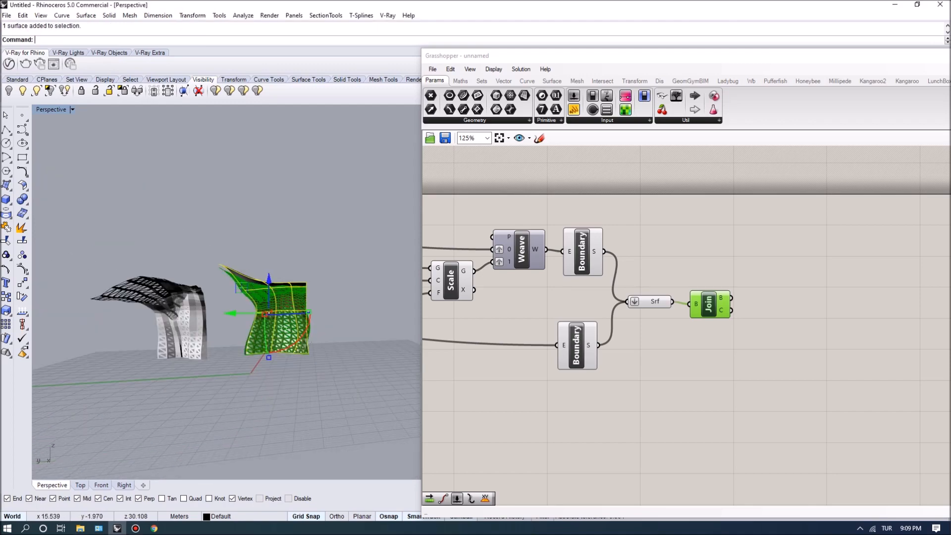
key("Delete")
left_click(193, 317)
key("Delete")
Step: Start a new blank Grasshopper definition and minimize its window to reveal the full Rhino viewport
right_click_drag(545, 297, 722, 315)
left_click(432, 69)
left_click(462, 81)
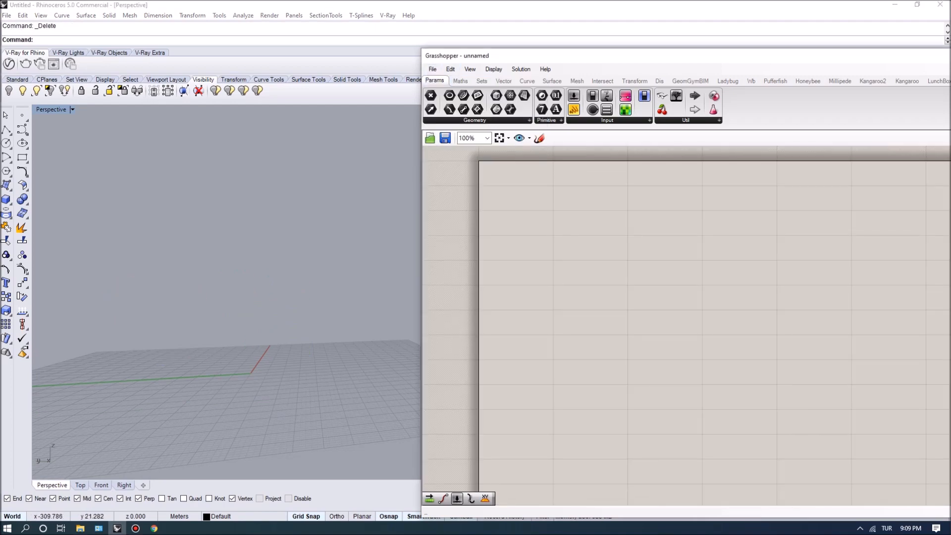
left_click_drag(912, 55, 656, 45)
left_click(750, 46)
right_click_drag(347, 298, 307, 270)
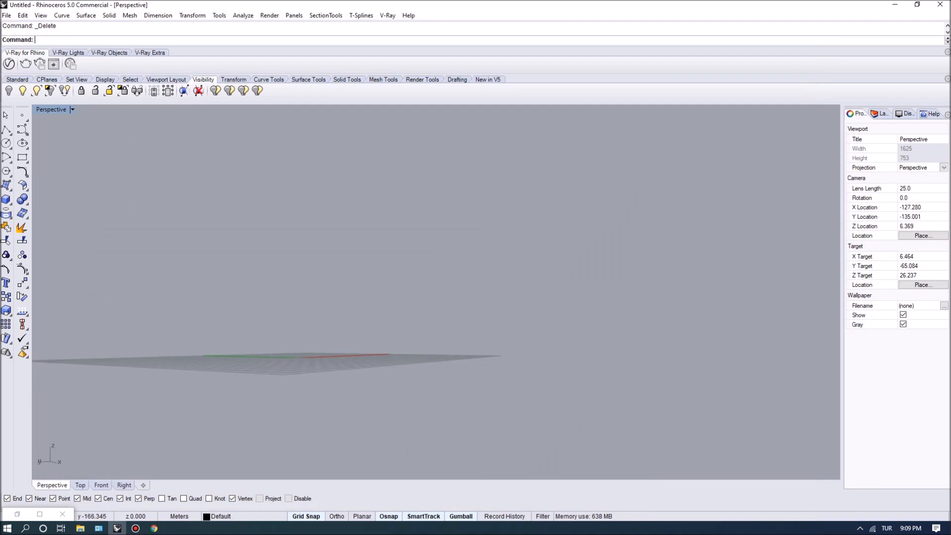
scroll(277, 322, "up", 3)
Step: Maximize the Front view and delete the old arched curve
right_click_drag(277, 322, 307, 349)
double_click(51, 109)
right_click_drag(123, 342, 275, 397)
double_click(43, 298)
right_click_drag(520, 347, 376, 306)
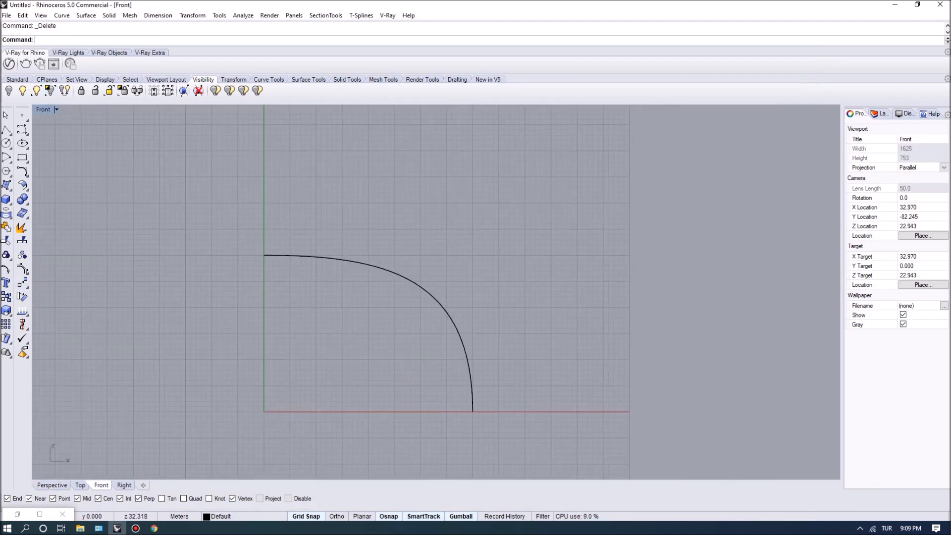
left_click(426, 292)
key("Delete")
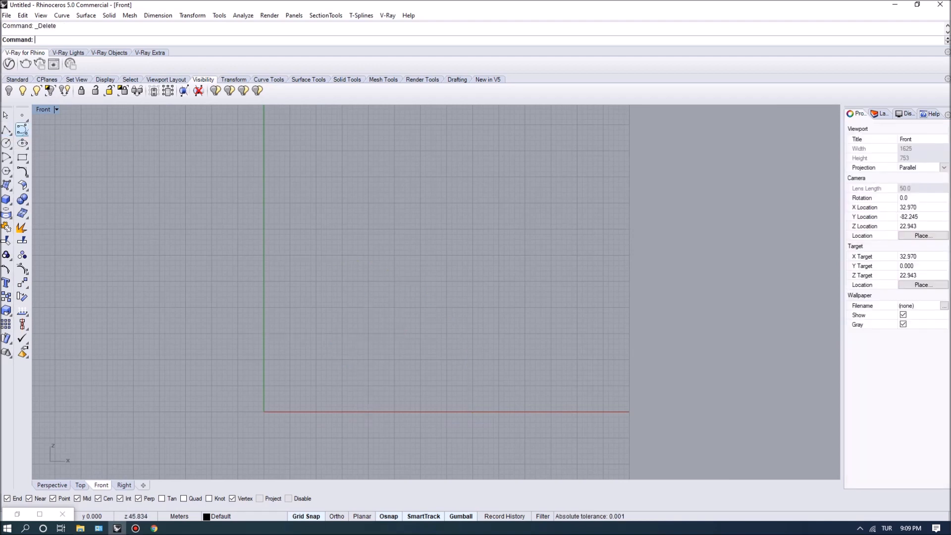
Step: Draw an L-shaped polyline in the Front view from the vertical axis at height 30 m, 30 m across and down to the ground
left_click(6, 130)
left_click(264, 255)
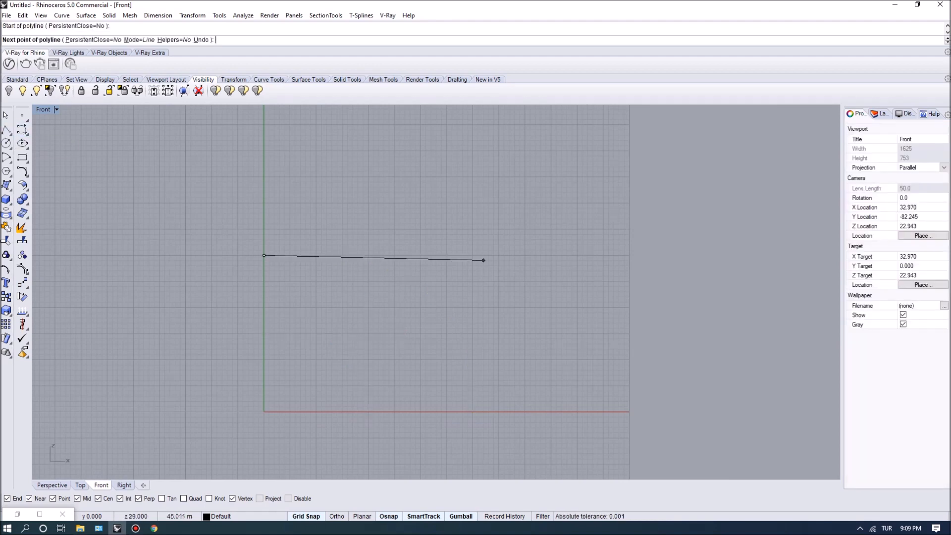
left_click(422, 255)
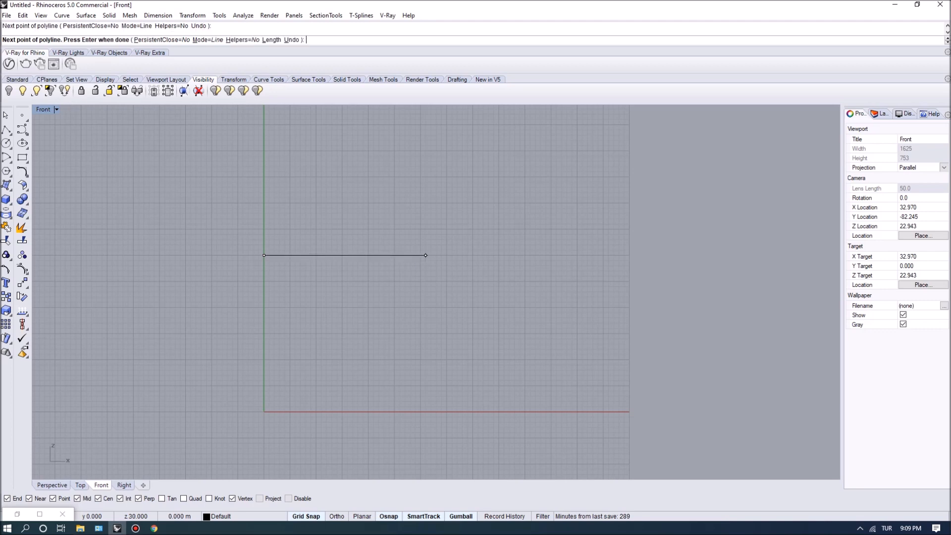
key("ctrl+z")
left_click(421, 255)
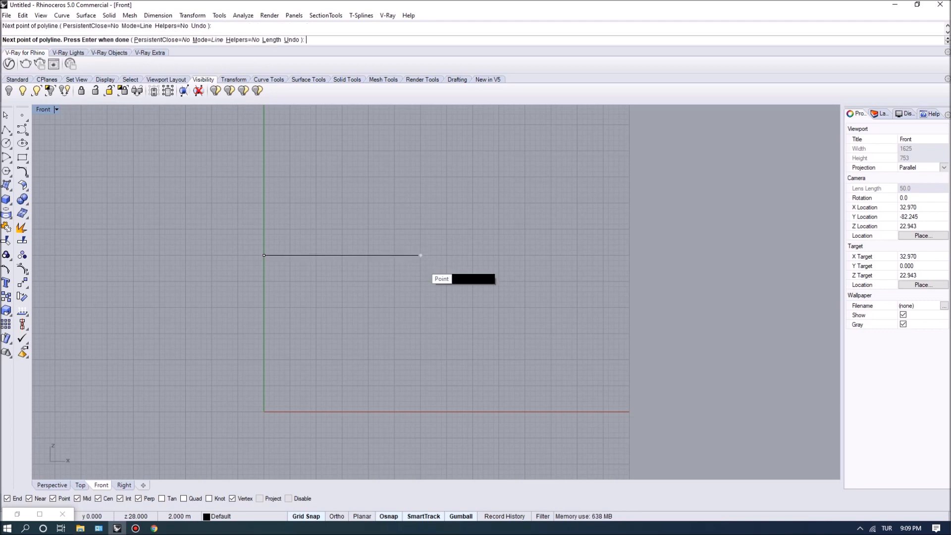
left_click(420, 412)
key("Return")
Step: Rebuild the polyline as a curve with 4 points and degree 3, deleting the input
scroll(372, 304, "up", 2)
right_click_drag(371, 306, 420, 294)
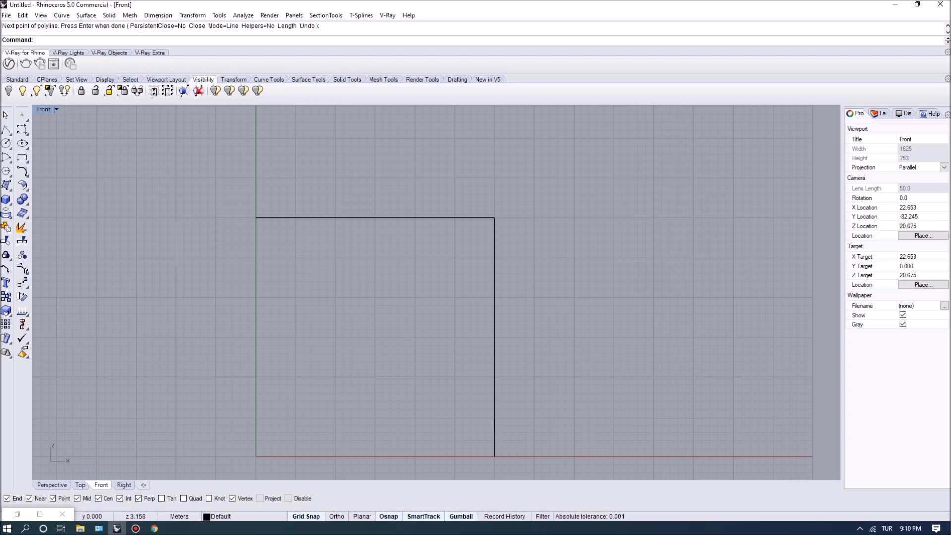
key("Return")
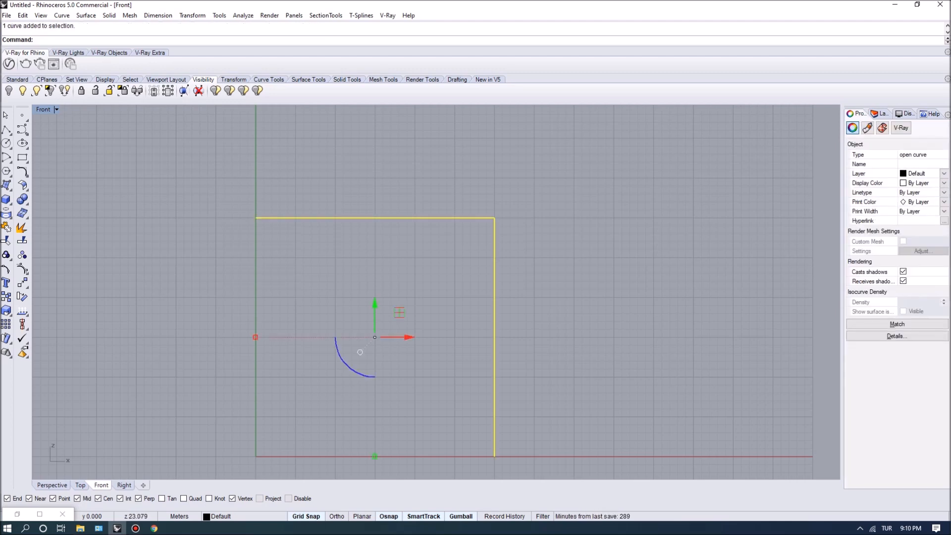
key("Return")
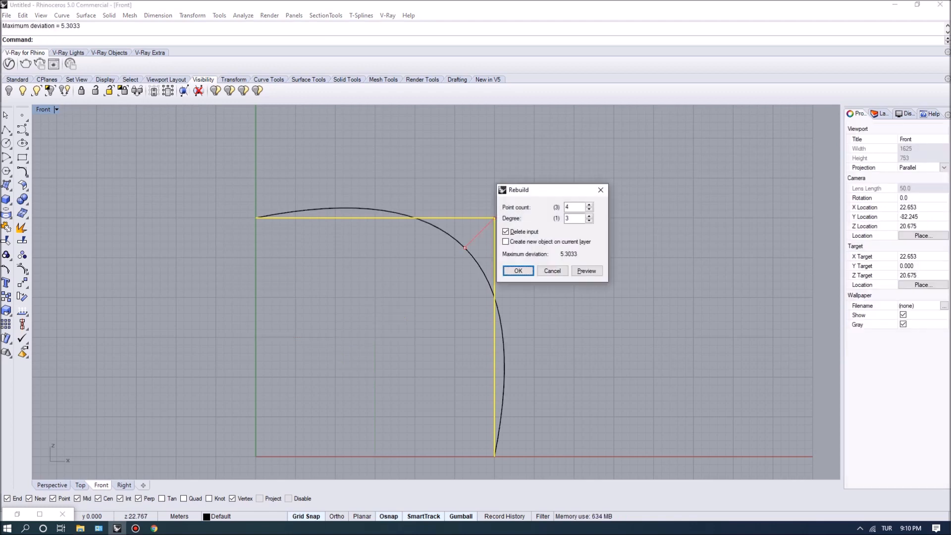
left_click_drag(550, 190, 629, 164)
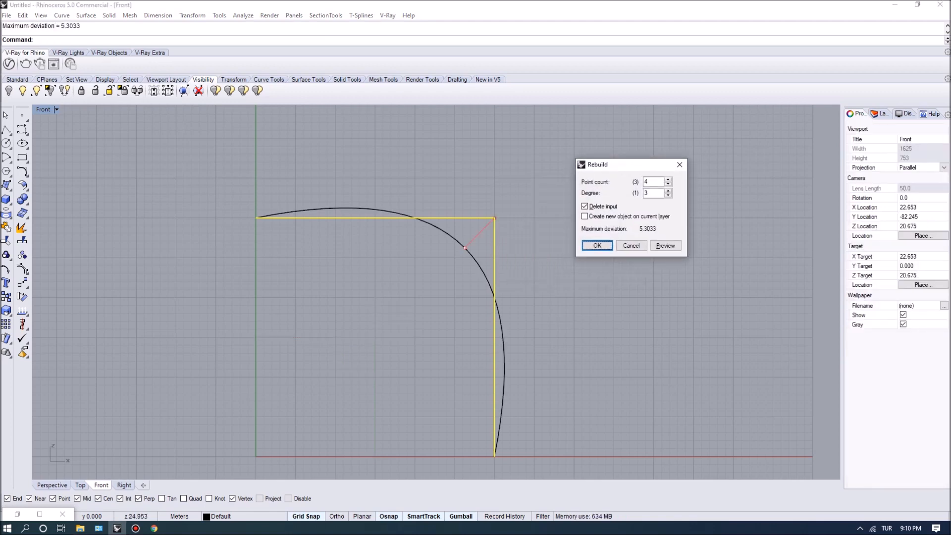
left_click(597, 246)
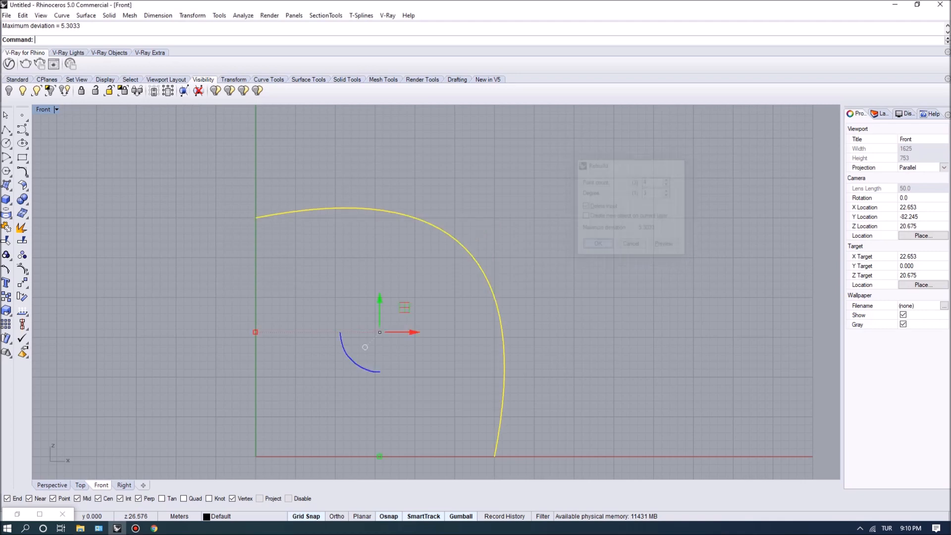
Step: Show the curve's control points, move the second level with the upper end and inward, and align the third vertically above the lower end
left_click(23, 269)
left_click_drag(454, 176, 481, 204)
left_click_drag(455, 147, 454, 186)
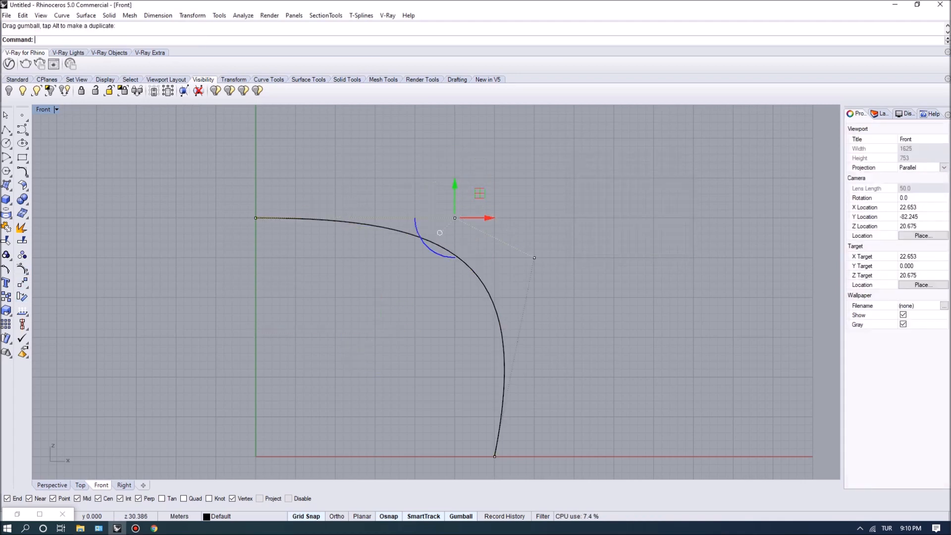
left_click_drag(485, 218, 437, 218)
left_click_drag(519, 230, 564, 300)
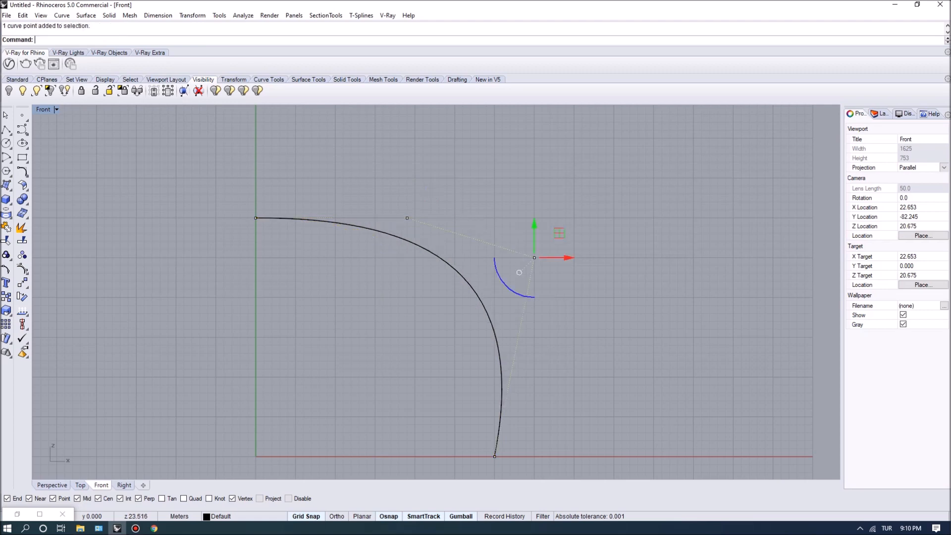
left_click_drag(558, 257, 518, 257)
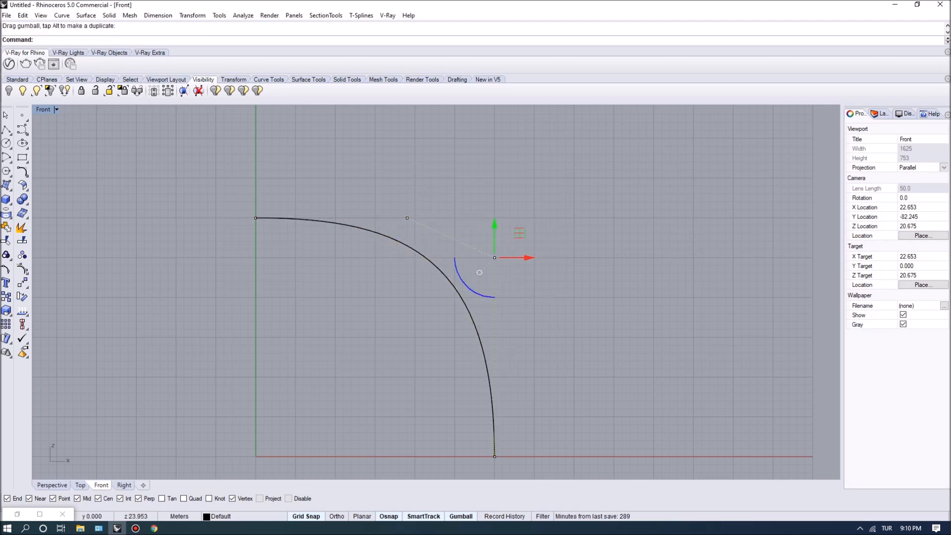
Step: Hide the control points, select the whole profile curve and show it in a maximized Perspective view in Wireframe mode
key("Escape")
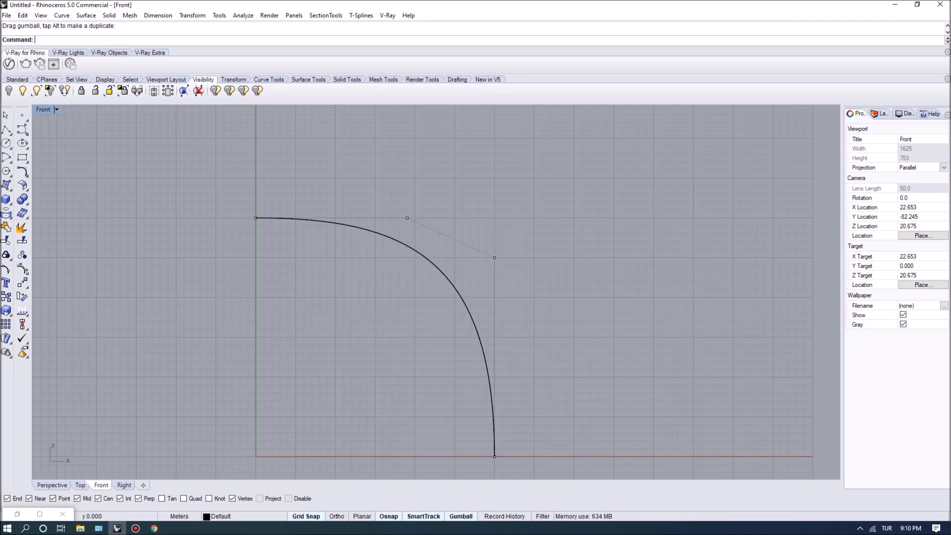
left_click_drag(429, 287, 340, 204)
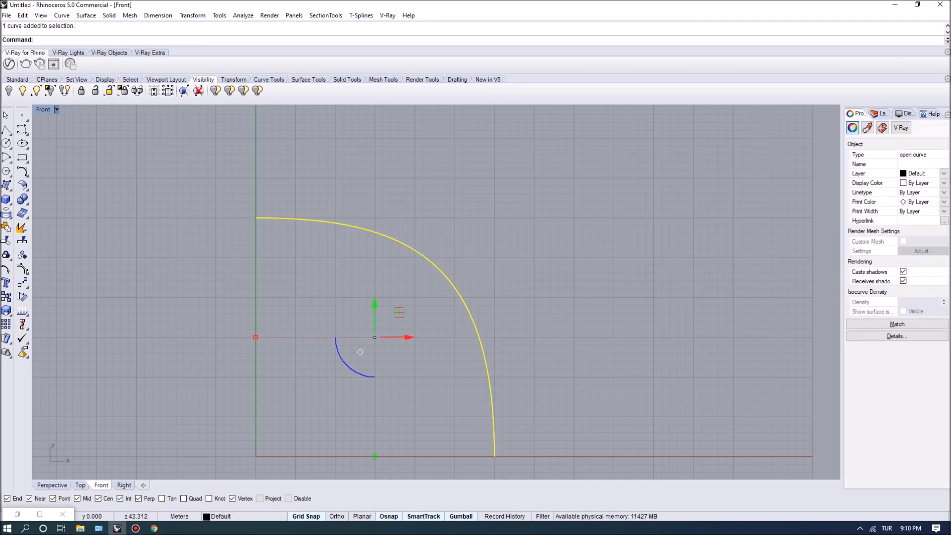
double_click(43, 109)
double_click(457, 109)
right_click_drag(436, 292, 483, 290)
left_click(72, 109)
left_click(94, 75)
right_click_drag(347, 317, 446, 327)
right_click_drag(280, 396, 444, 284, "shift")
right_click_drag(458, 353, 228, 348)
Step: Extrude the profile curve about 22 m perpendicular to its plane with ExtrudeCrv to form the canopy's base surface
type("Ex")
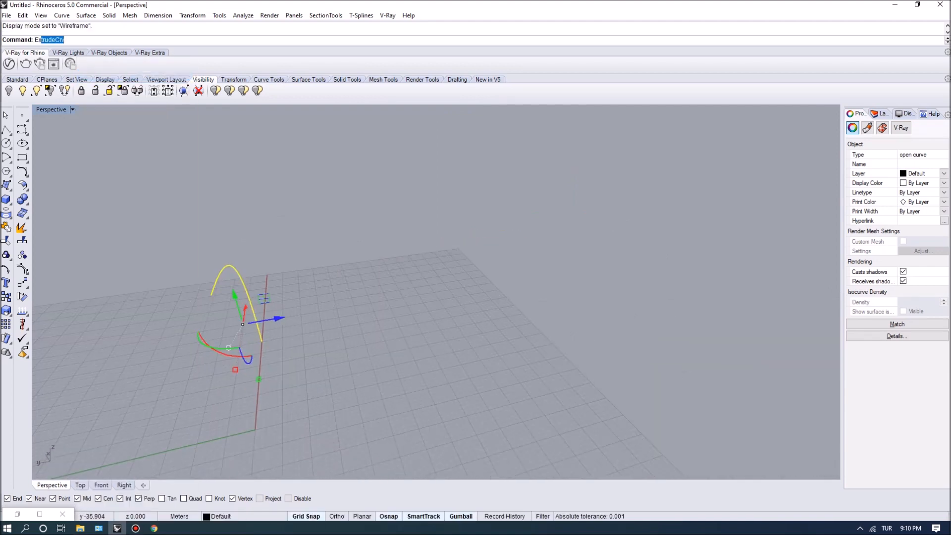
type("tr")
key("Return")
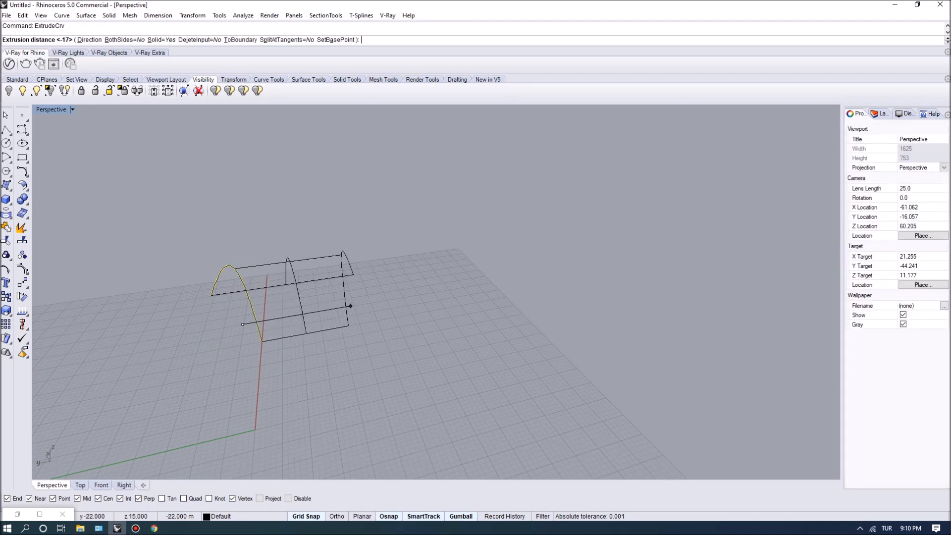
left_click(340, 308)
right_click_drag(341, 307, 322, 238)
scroll(322, 267, "up", 5)
key("Escape")
scroll(357, 297, "down", 4)
scroll(327, 253, "up", 4)
Step: Try to explode the extruded surface
left_click(399, 257)
right_click_drag(399, 257, 483, 303)
scroll(491, 292, "up", 4)
scroll(490, 292, "down", 2)
key("Escape")
left_click(490, 303)
type("exp")
key("Return")
right_click_drag(490, 298, 510, 293)
key("Escape")
left_click(486, 297)
right_click_drag(475, 277, 396, 248)
scroll(415, 269, "down", 4)
key("Escape")
scroll(415, 269, "up", 2)
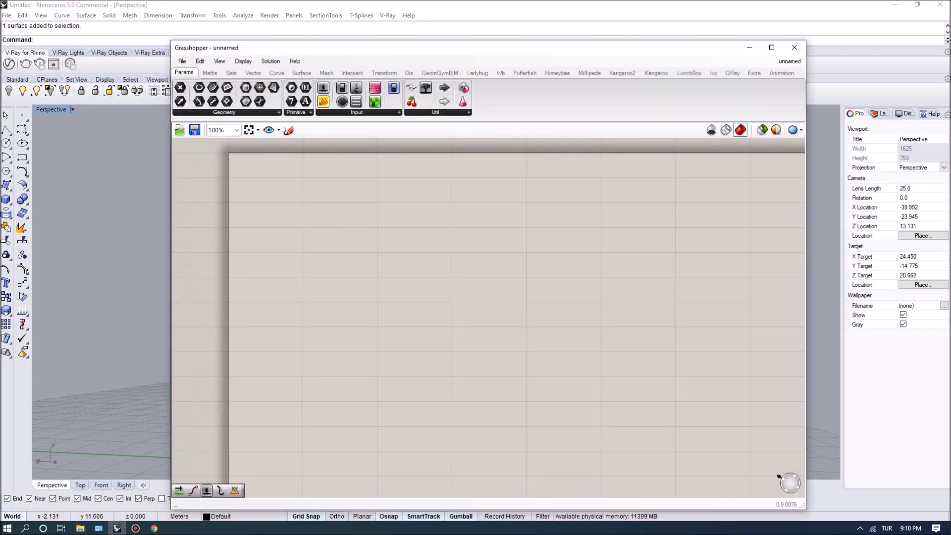
Step: Switch to Grasshopper, place its window beside the Perspective view and add a Surface parameter to the canvas
left_click_drag(423, 50, 781, 46)
right_click_drag(421, 347, 416, 322)
scroll(416, 297, "up", 2)
left_click(639, 108)
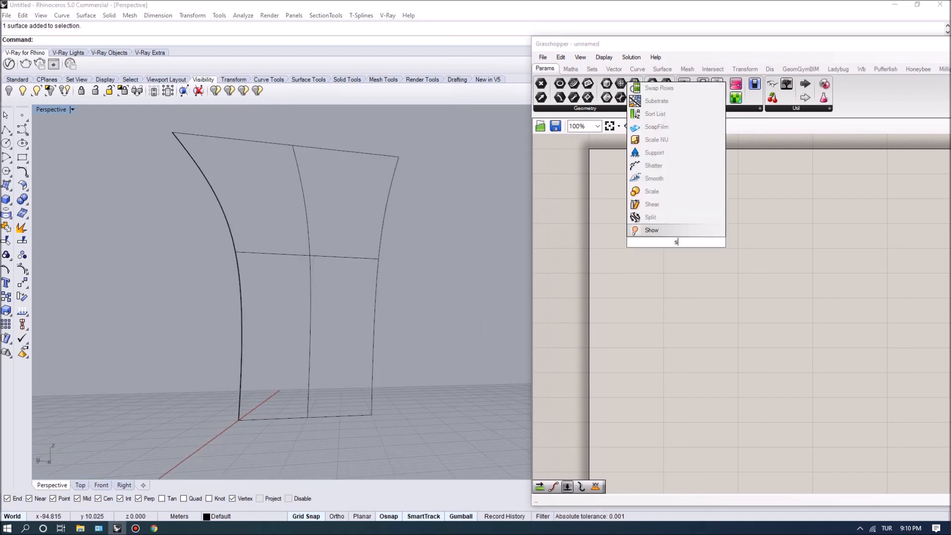
left_click_drag(640, 237, 676, 241)
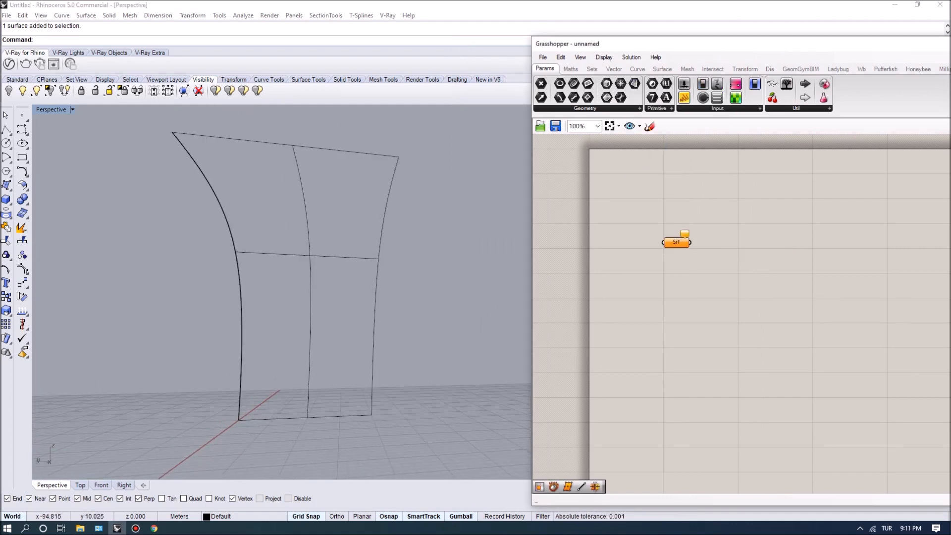
left_click(676, 242)
scroll(683, 248, "up", 2)
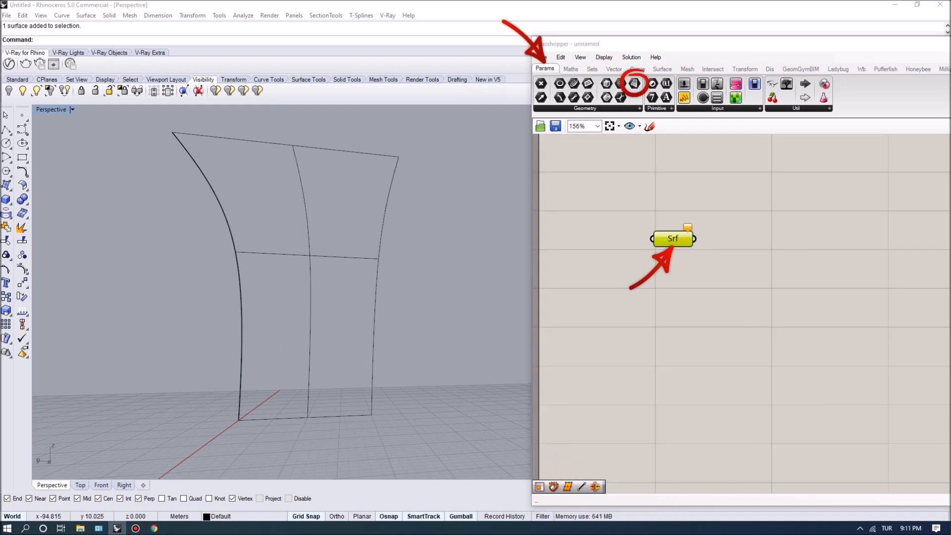
Step: Reference the extruded surface in the Surface parameter as a single surface
right_click(664, 239)
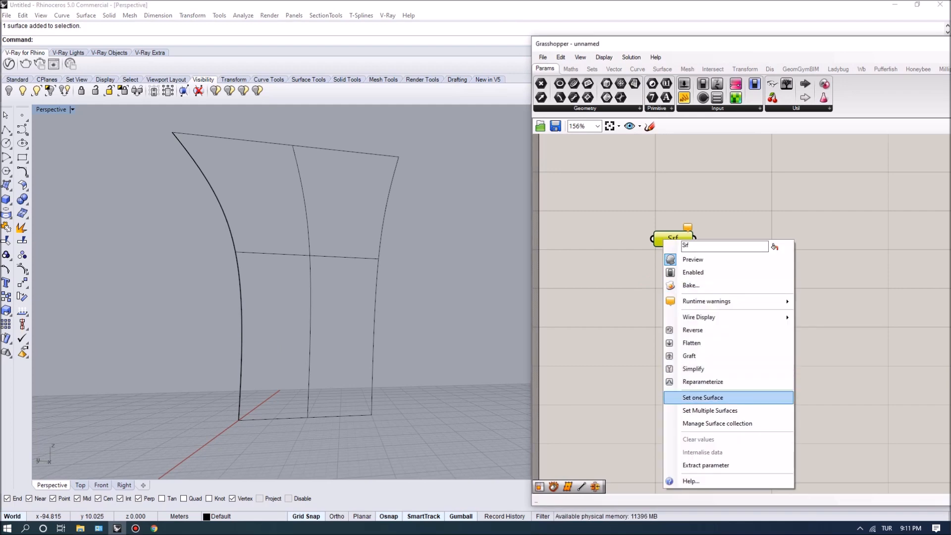
left_click(702, 397)
left_click(373, 381)
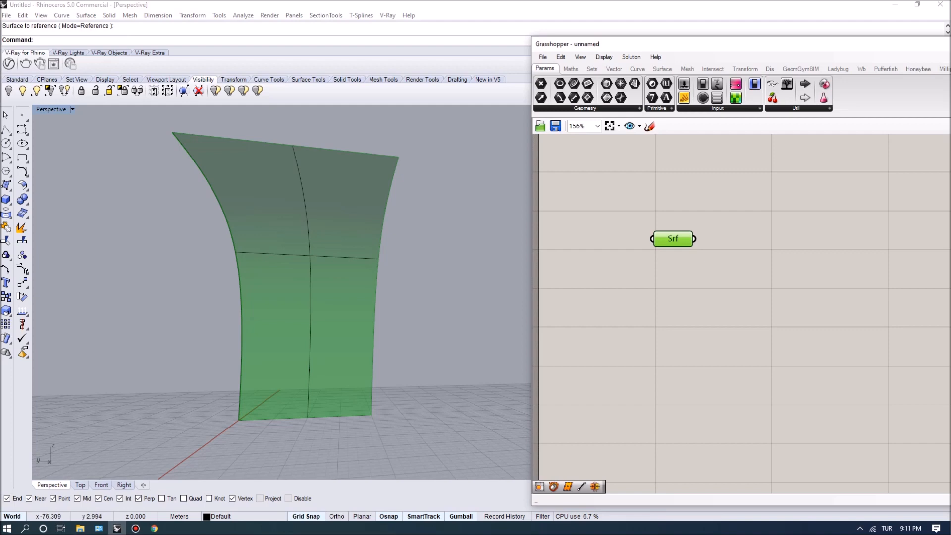
left_click(619, 278)
left_click_drag(673, 239, 664, 241)
left_click(665, 278)
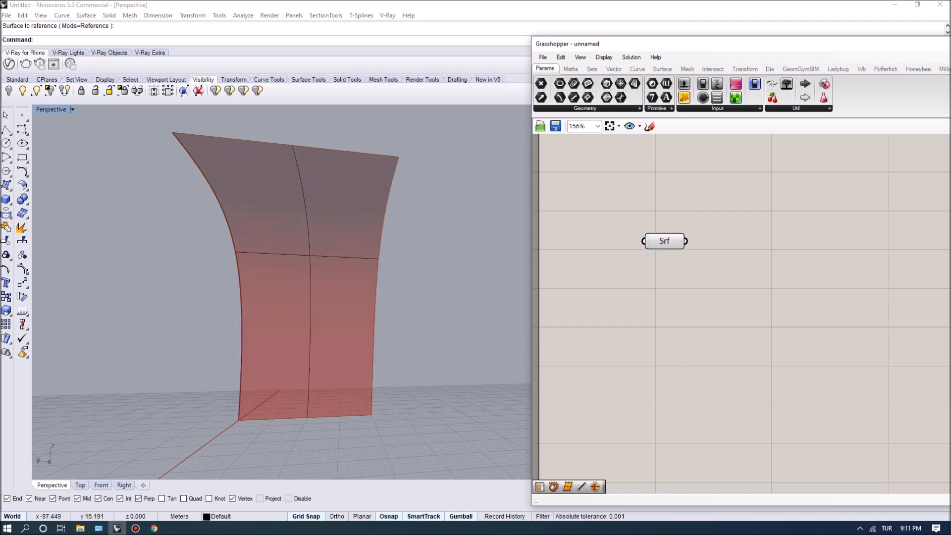
Step: Hide all the original Rhino geometry so only the Grasshopper surface preview is displayed, and reposition the Surface parameter
right_click_drag(307, 247, 270, 254)
key("ctrl+a")
key("Return")
left_click_drag(664, 241, 622, 233)
right_click_drag(277, 257, 297, 256)
left_click(623, 262)
left_click(622, 234)
left_click(623, 263)
left_click_drag(622, 234, 646, 238)
right_click_drag(298, 277, 292, 304)
scroll(337, 297, "down", 6)
scroll(337, 298, "up", 6)
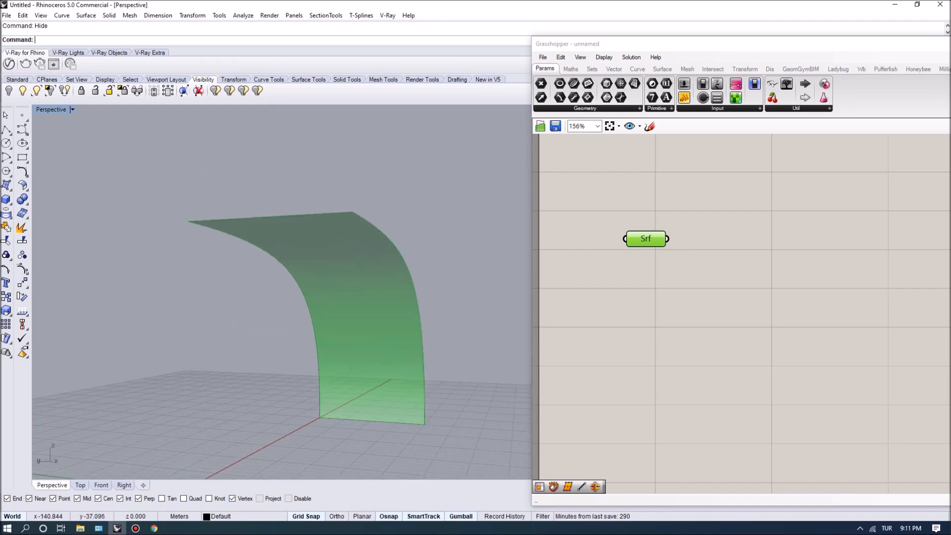
Step: Shift the Grasshopper window further over the Perspective view and reposition the Surface parameter to make room for another component
right_click_drag(317, 356, 340, 349)
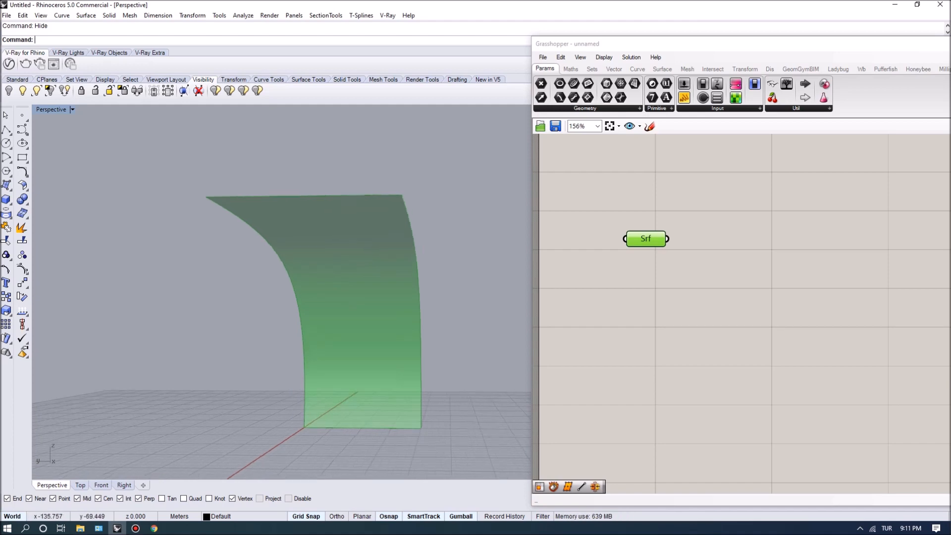
right_click_drag(741, 312, 717, 304)
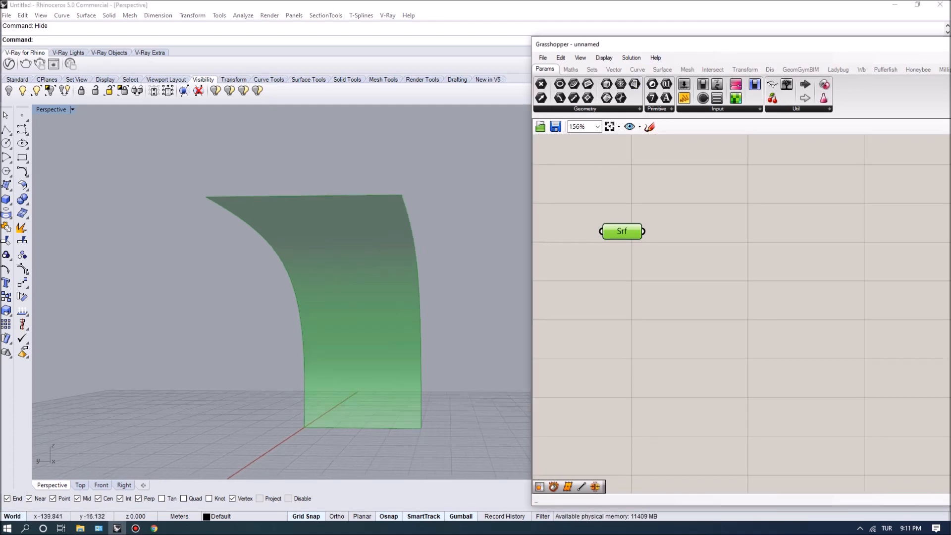
right_click_drag(347, 317, 377, 317)
left_click(689, 188)
left_click_drag(698, 48, 650, 46)
right_click_drag(347, 318, 342, 282)
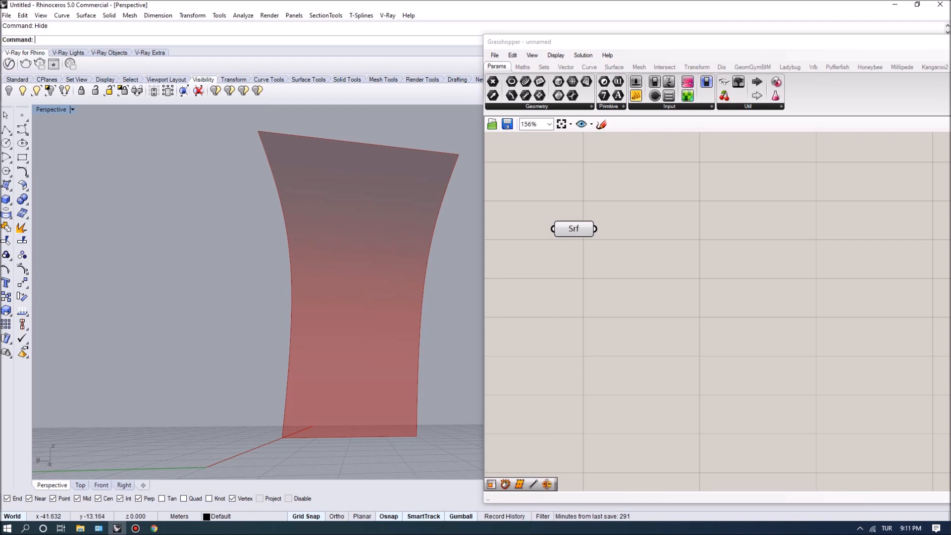
right_click_drag(644, 230, 647, 241)
left_click_drag(577, 239, 581, 242)
Step: Add a Divide Surface component, connect the Surface parameter to its S input and place it further along the canvas
double_click(648, 242)
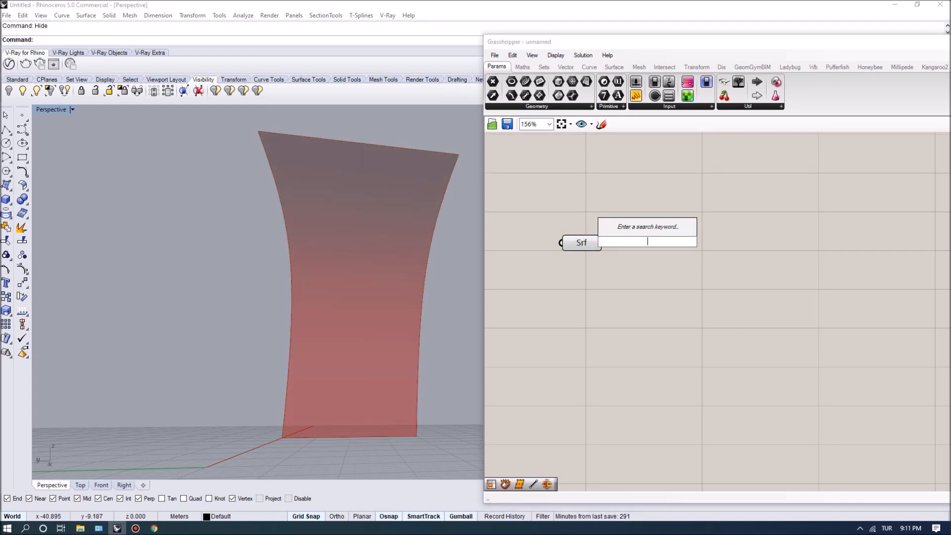
type("s")
key("BackSpace")
type("divide surface")
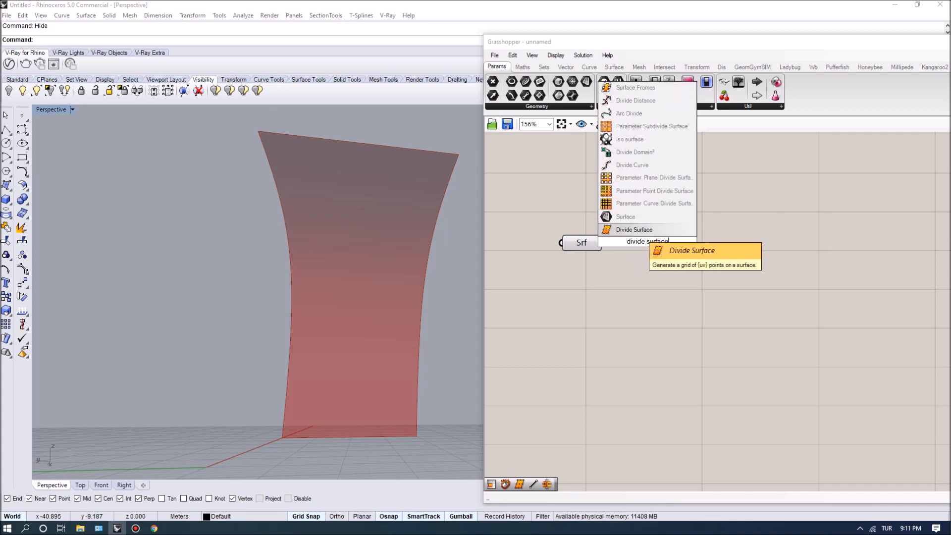
key("Return")
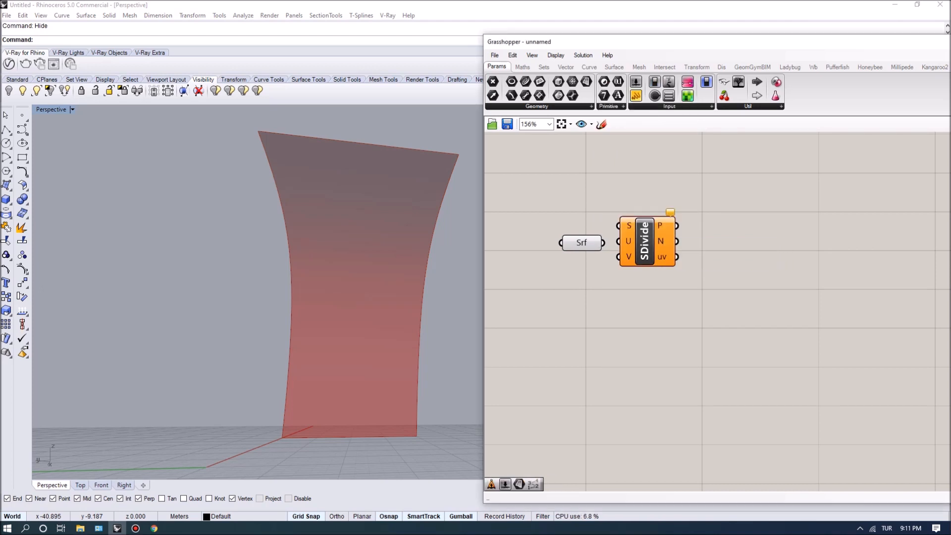
left_click_drag(649, 247, 698, 261)
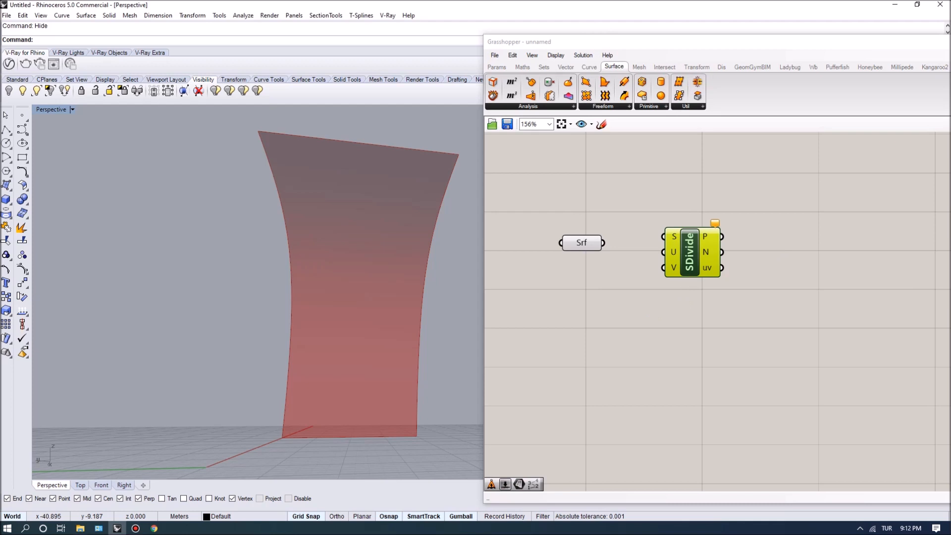
left_click_drag(603, 242, 724, 259)
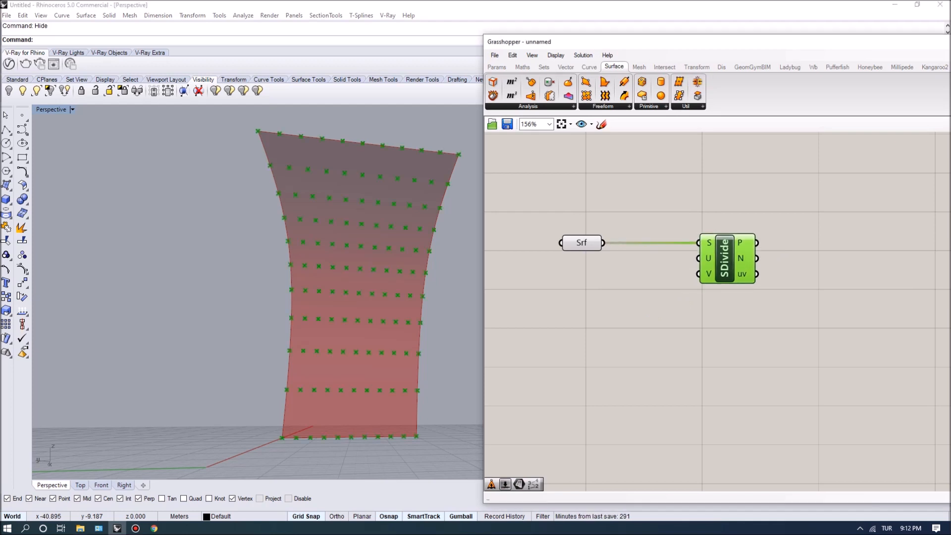
right_click_drag(357, 287, 312, 309)
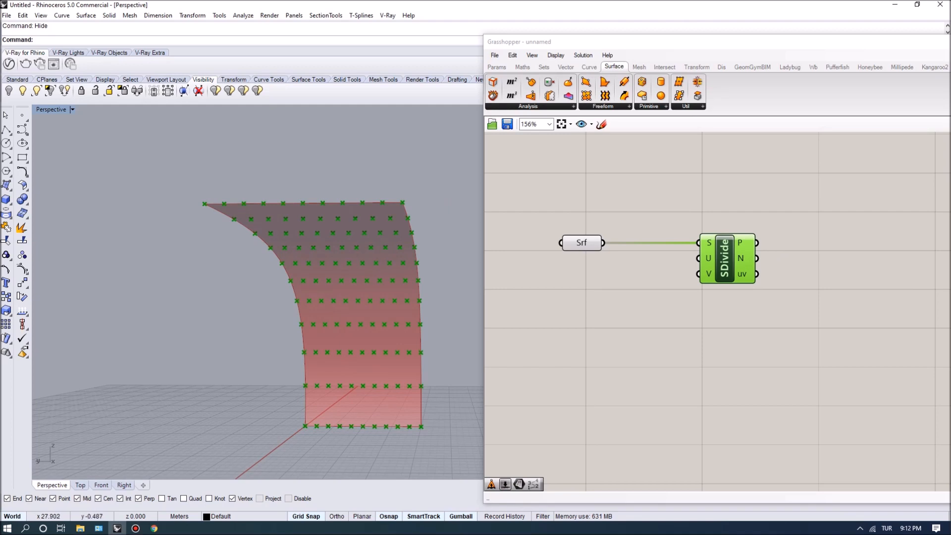
right_click_drag(297, 307, 341, 312)
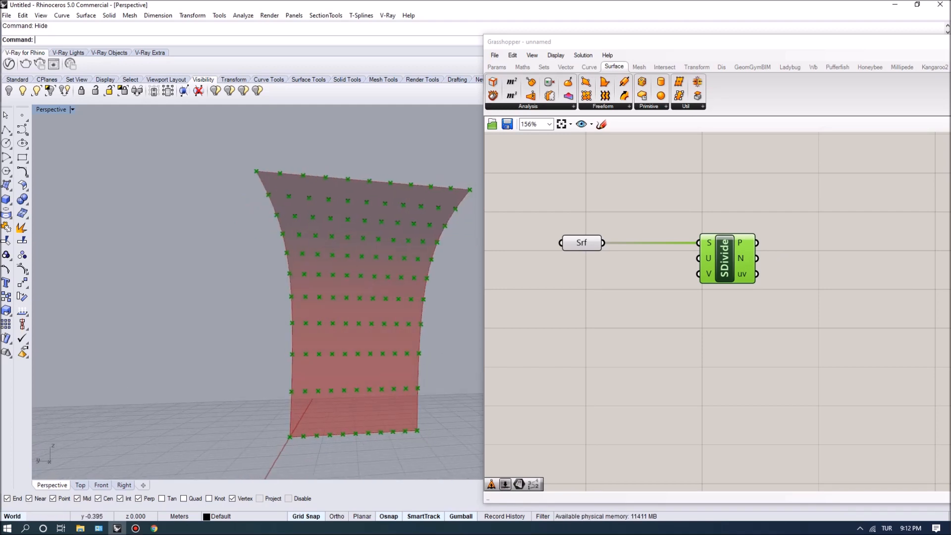
right_click_drag(342, 312, 366, 309)
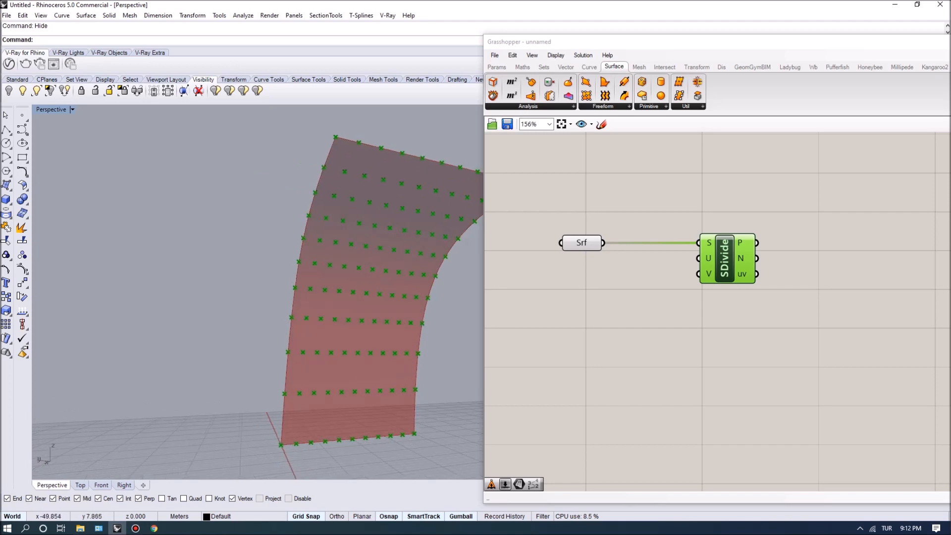
right_click_drag(376, 302, 272, 310)
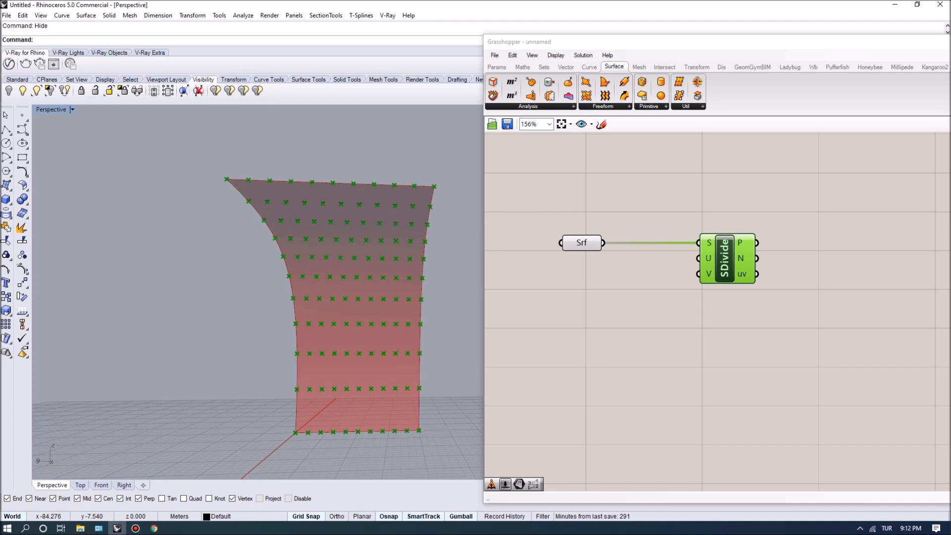
left_click_drag(725, 258, 757, 261)
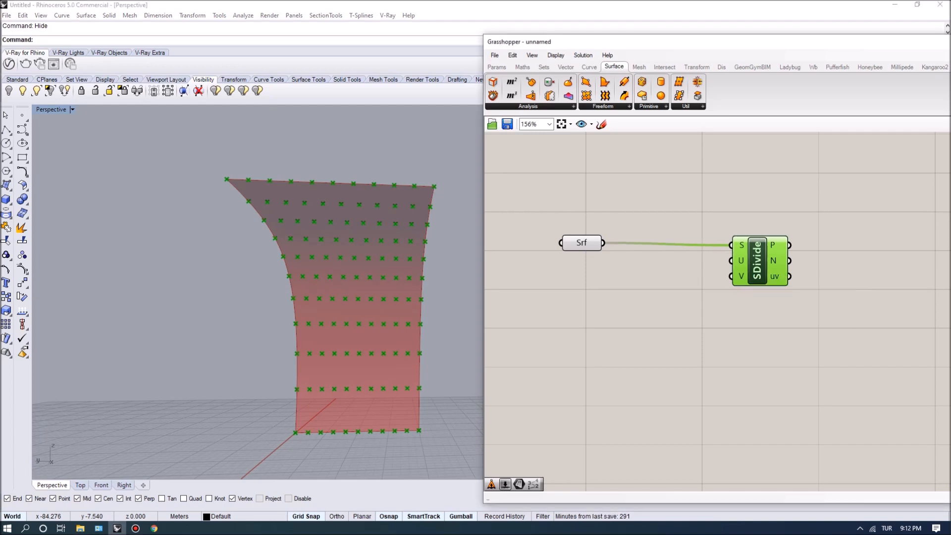
key("Escape")
Step: Create a number slider set to 30 and connect it to the U input of Divide Surface
double_click(548, 287)
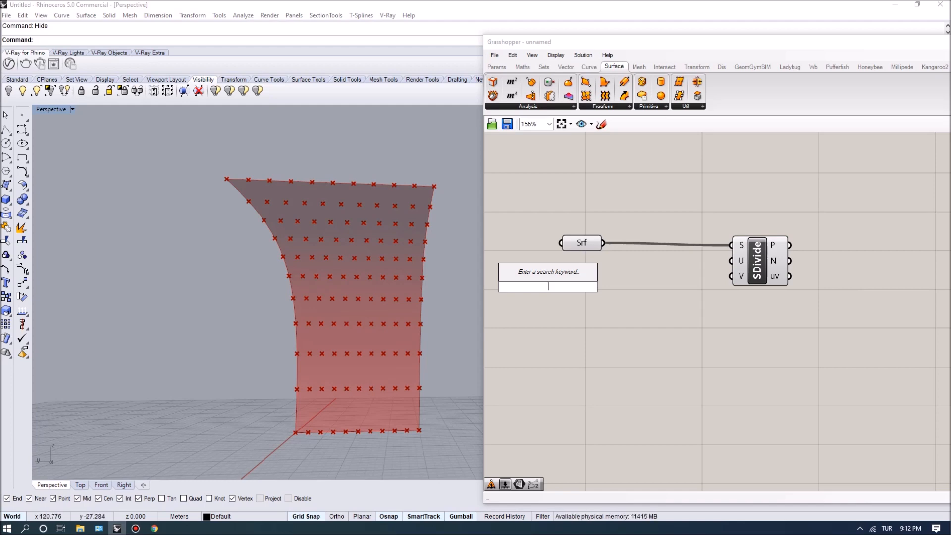
left_click(585, 297)
double_click(585, 298)
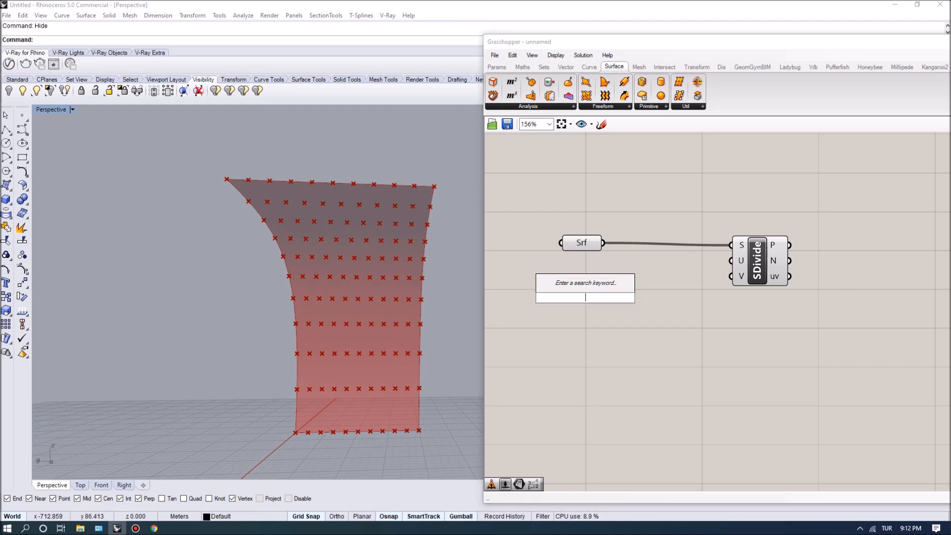
type("30")
key("Return")
left_click_drag(538, 297, 525, 278)
left_click_drag(636, 278, 756, 267)
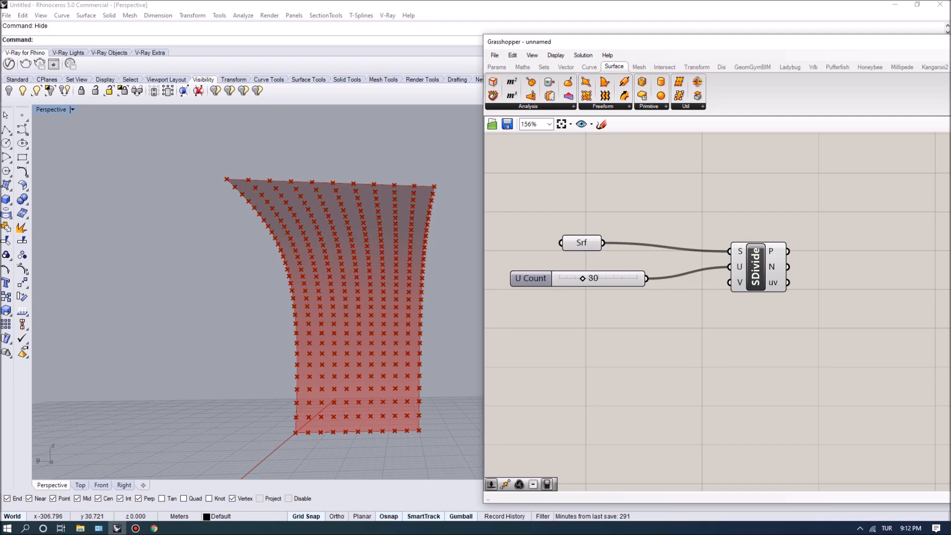
Step: Create a second number slider, connect it to the V input of Divide Surface and set it to 8
double_click(577, 297)
type("30")
key("Return")
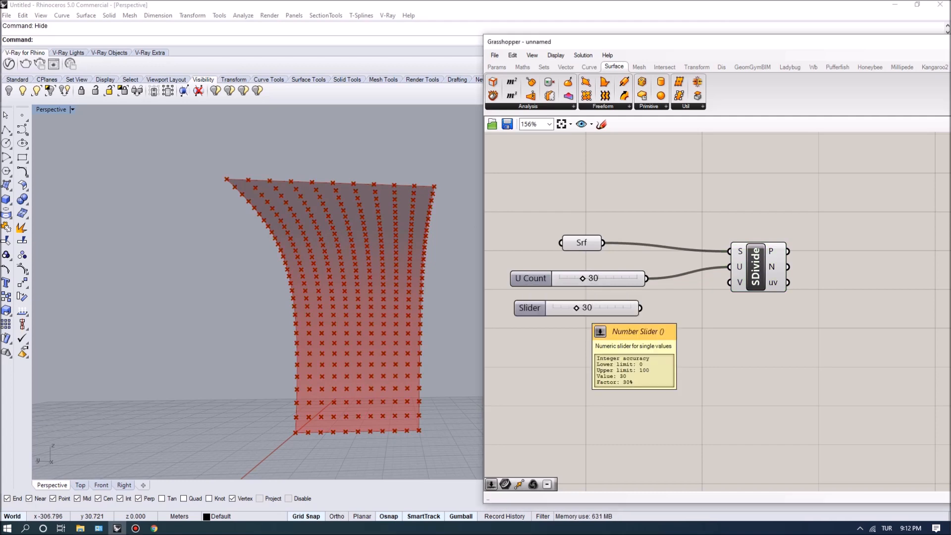
left_click_drag(649, 307, 730, 282)
left_click_drag(535, 308, 565, 308)
right_click_drag(347, 297, 317, 277)
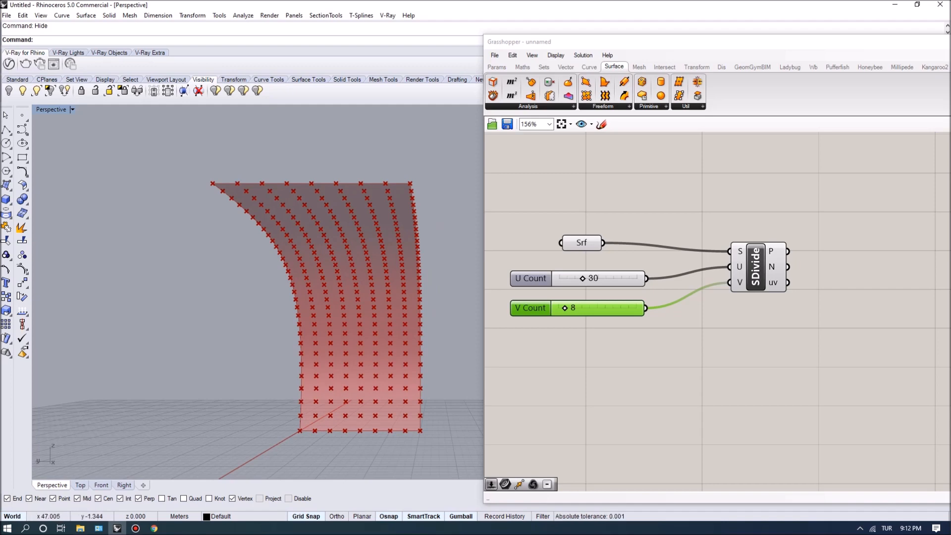
right_click_drag(416, 372, 387, 361)
Step: Move the Divide Surface component slightly further away from its sliders on the canvas
right_click_drag(704, 347, 670, 358)
left_click_drag(724, 278, 718, 281)
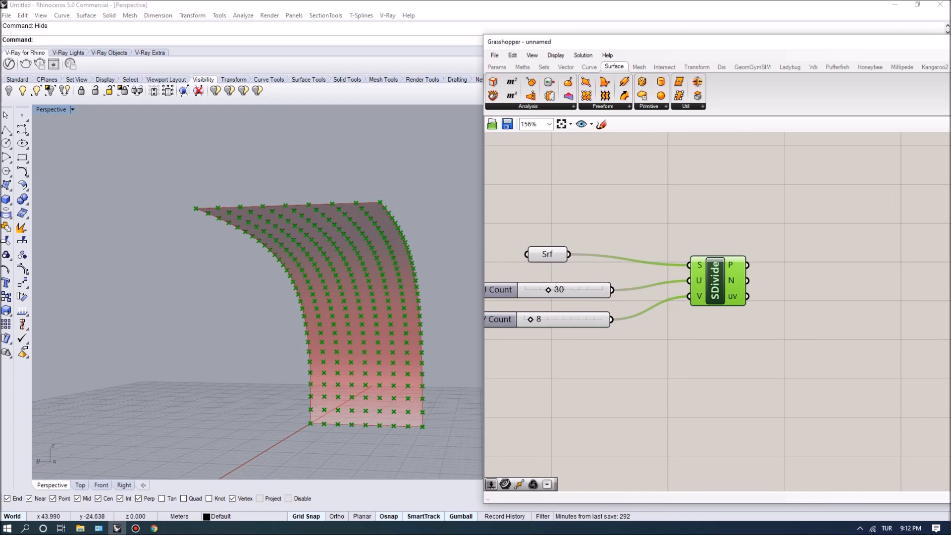
right_click_drag(718, 281, 689, 275)
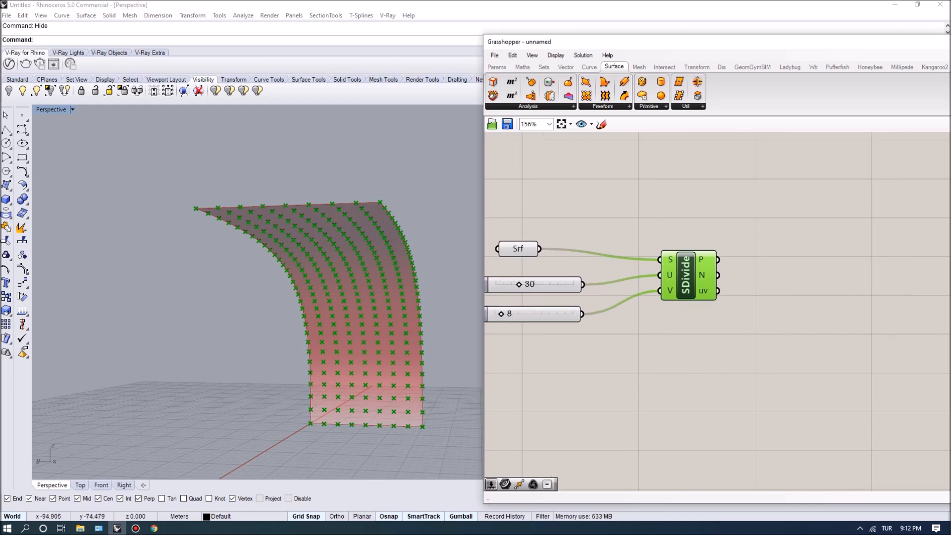
right_click_drag(688, 275, 599, 277)
left_click_drag(600, 276, 623, 273)
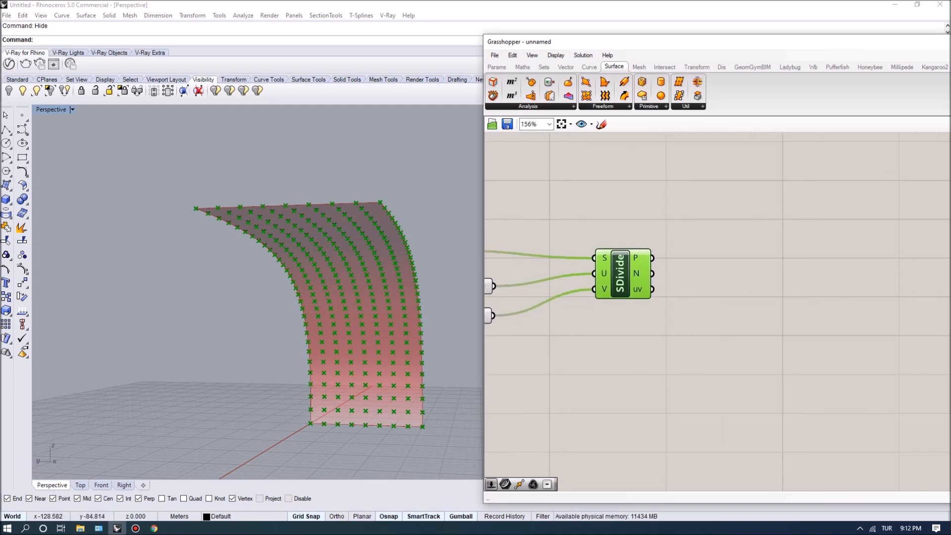
right_click_drag(693, 297, 753, 319)
scroll(720, 293, "up", 3)
scroll(654, 268, "down", 3)
right_click_drag(654, 268, 704, 260)
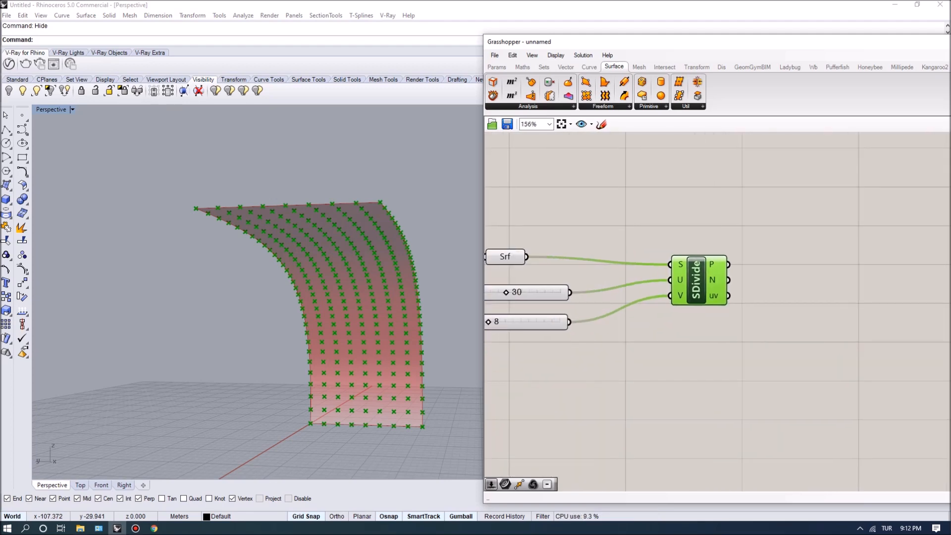
scroll(726, 273, "up", 2)
mouse_move(730, 263)
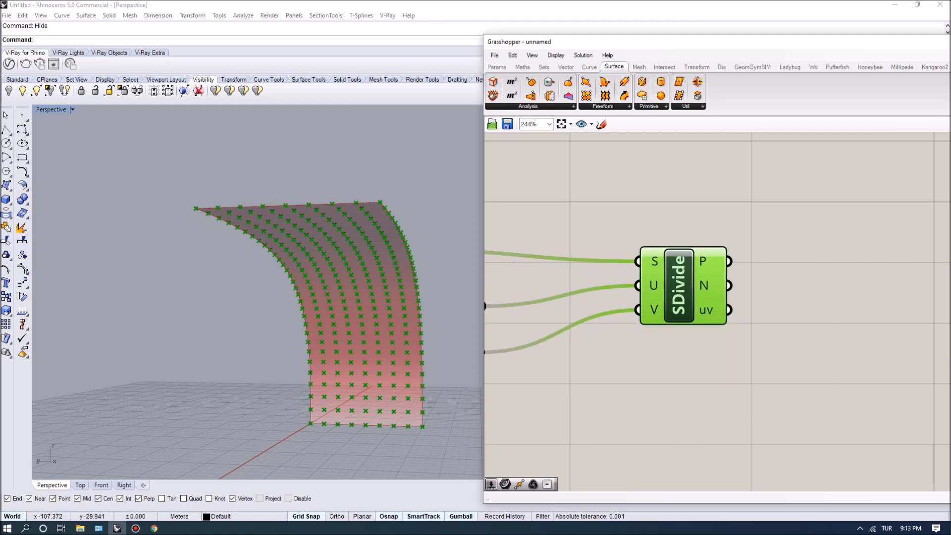
Step: Add a Vector Display component beside Divide Surface, connecting P to its A input and N to its V input
right_click_drag(809, 277, 692, 268)
left_click(693, 268)
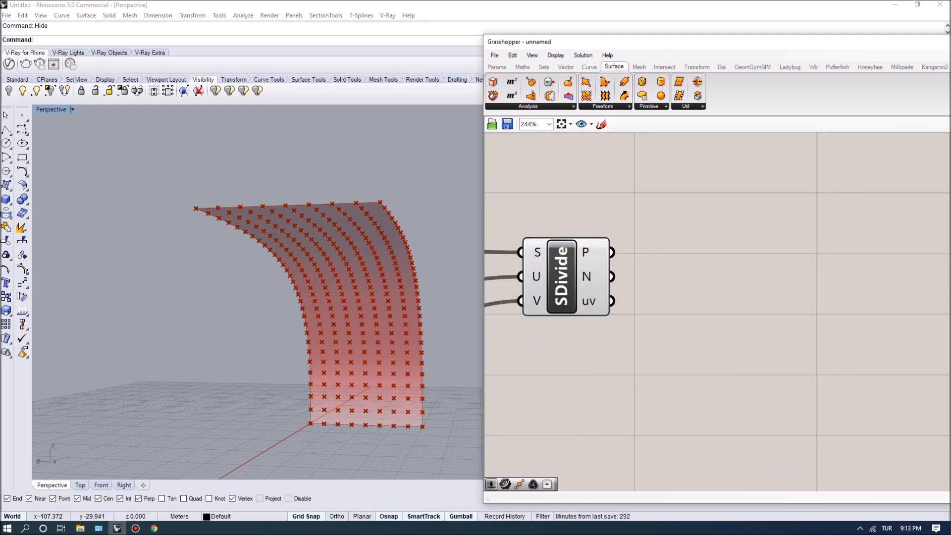
double_click(692, 268)
type("vecto")
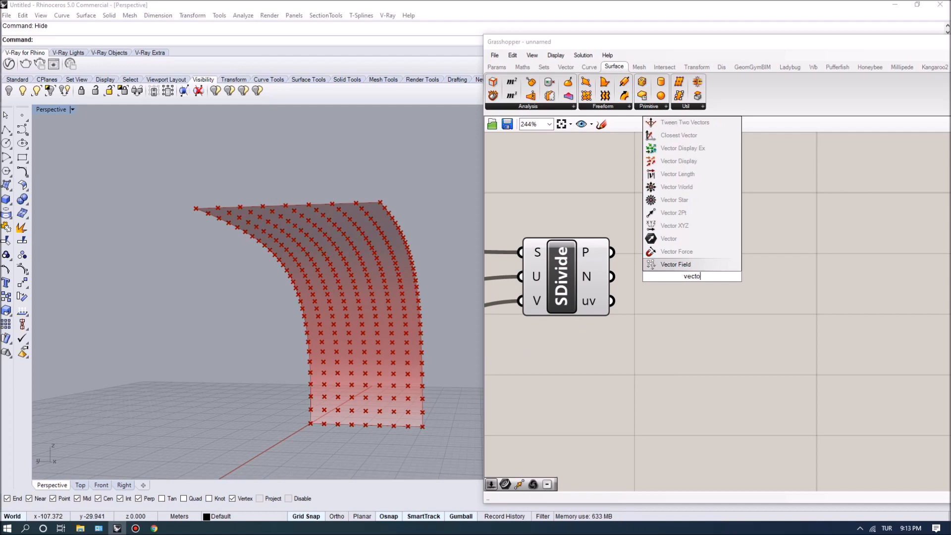
type("r di")
left_click(692, 252)
left_click_drag(702, 276, 729, 259)
left_click(728, 259, "ctrl+alt")
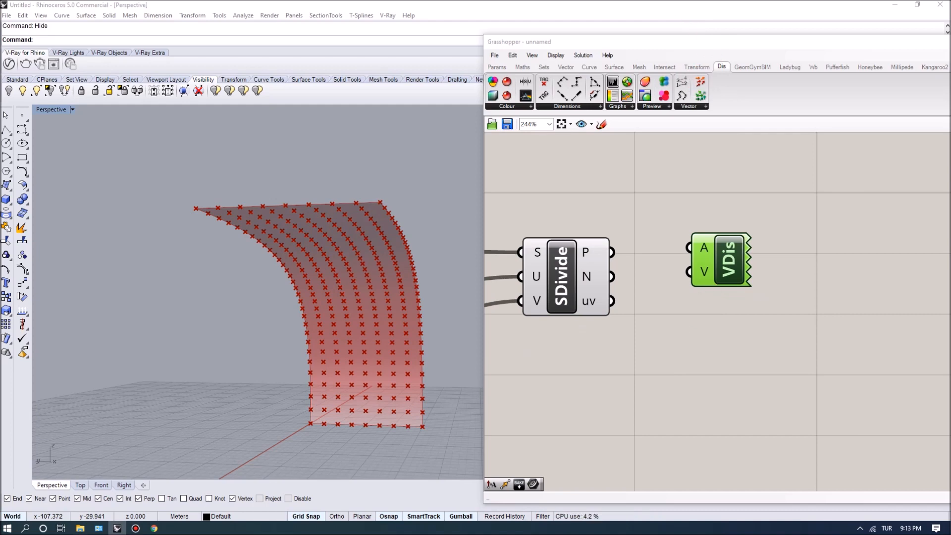
left_click_drag(612, 252, 730, 264)
left_click_drag(612, 276, 690, 276)
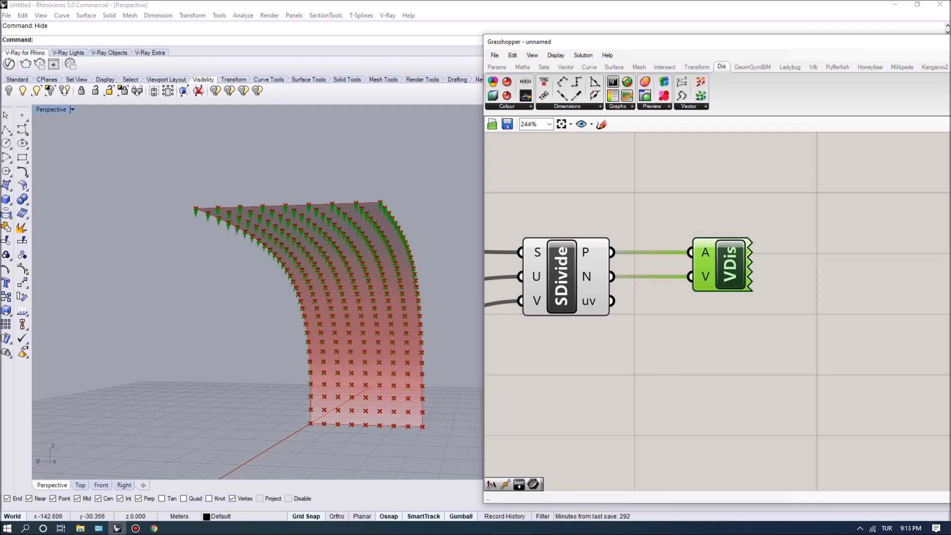
Step: Examine the normal vectors on the surface and move the Vector Display component up and away from Divide Surface
scroll(233, 216, "up", 5)
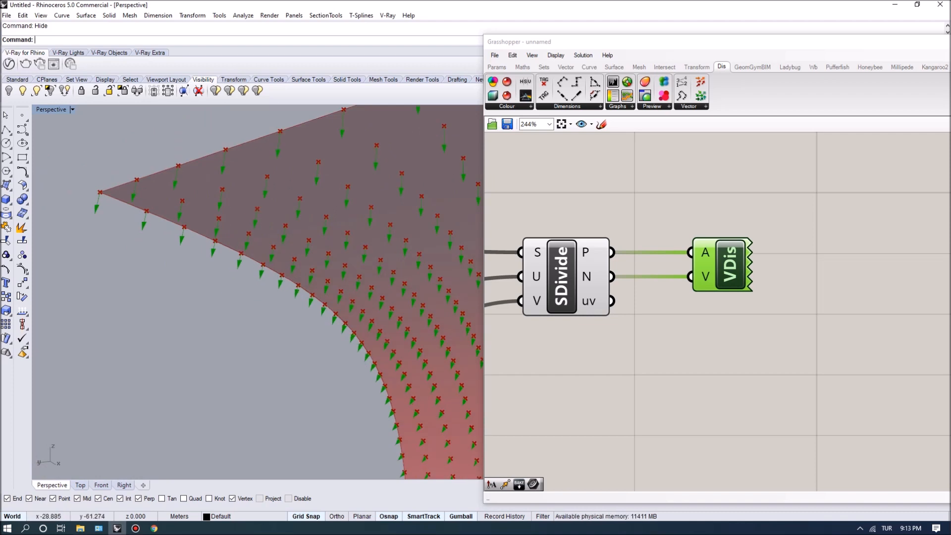
scroll(257, 292, "down", 5)
right_click_drag(223, 278, 285, 279)
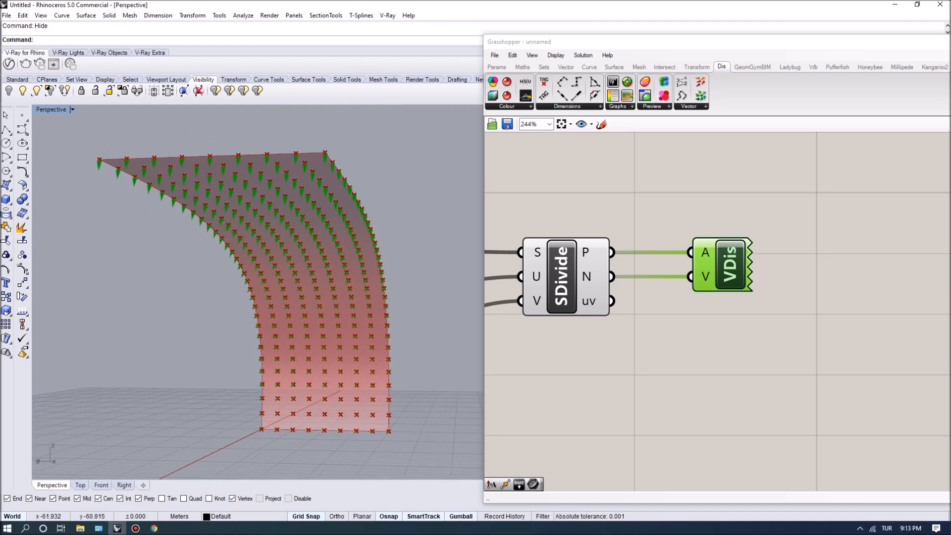
scroll(258, 297, "up", 3)
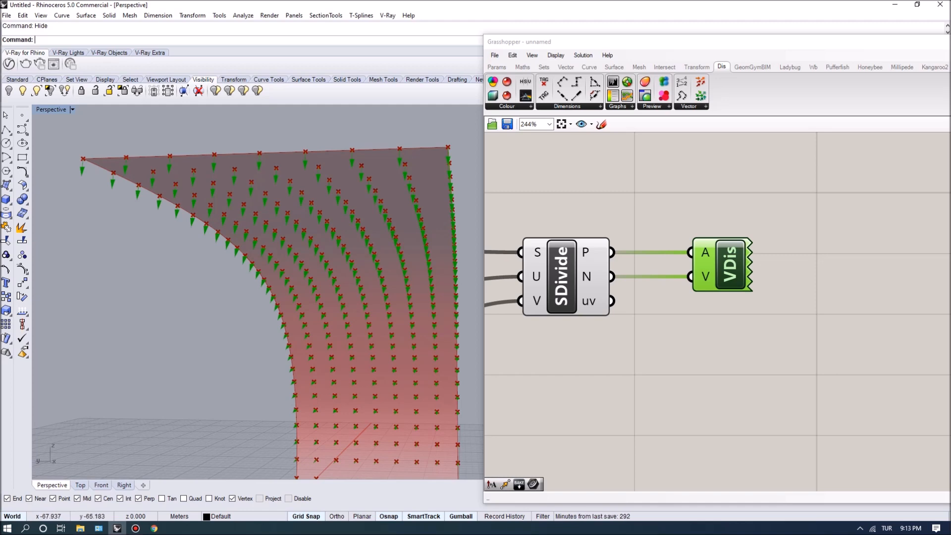
right_click_drag(694, 322, 663, 320)
left_click_drag(700, 263, 760, 218)
Step: Add a vector Amplitude component below Vector Display and connect Divide Surface's N output to its V input
right_click_drag(694, 322, 657, 296)
left_click(657, 297)
double_click(711, 278)
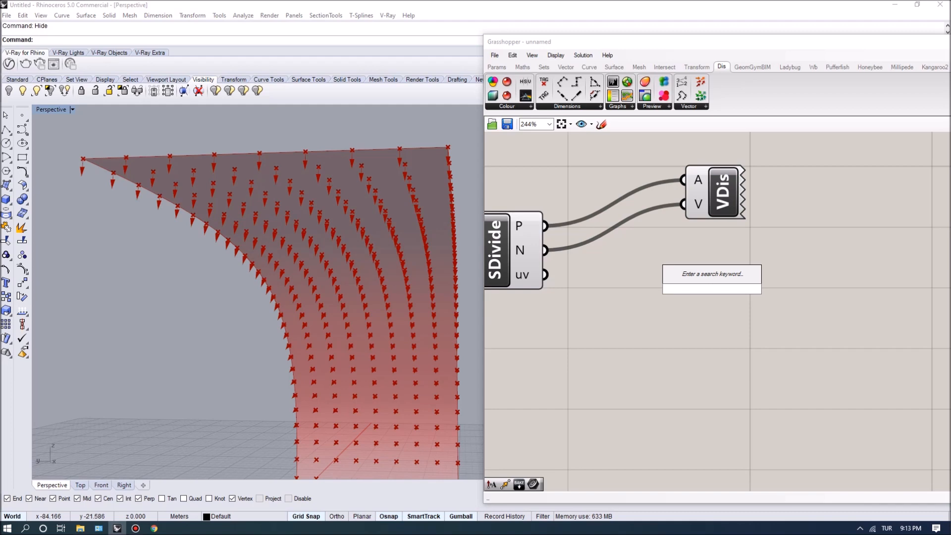
type("vector")
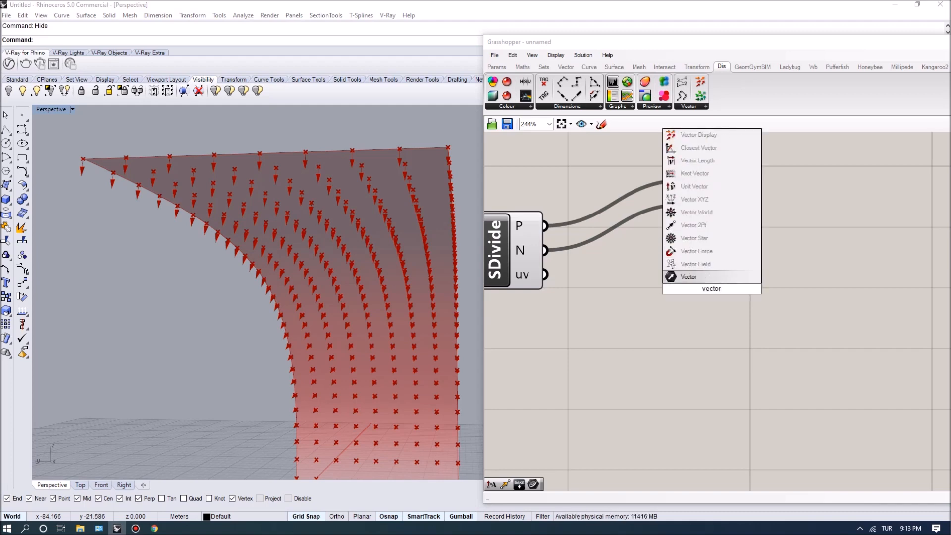
type(" am")
key("Return")
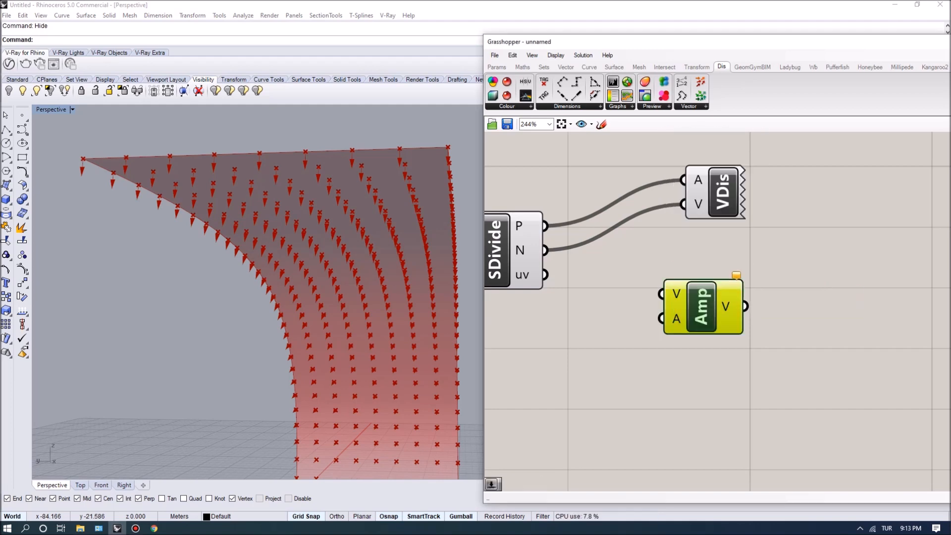
left_click_drag(545, 250, 680, 283)
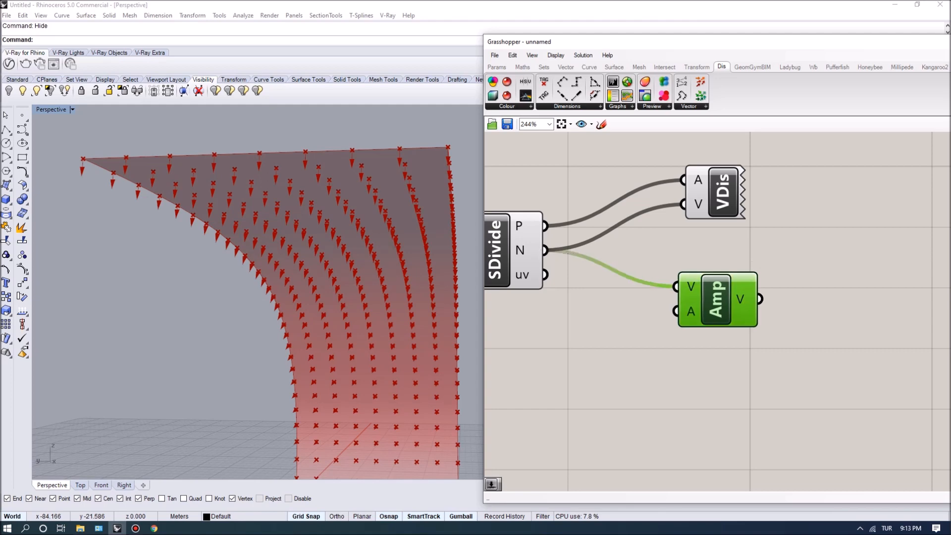
Step: Create a number slider set to 5, connect it to Amplitude's A input and place it beside the component
double_click(558, 367)
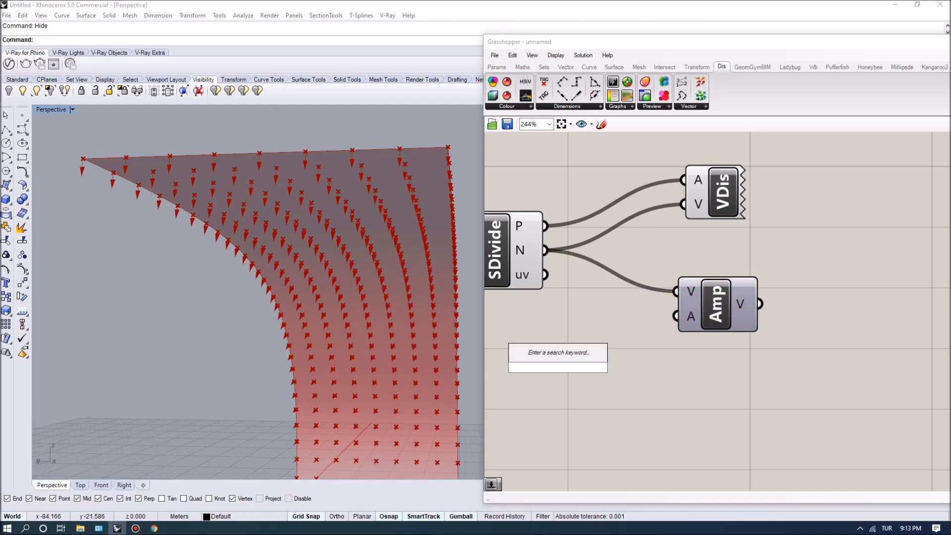
type("5")
key("Return")
left_click_drag(558, 368, 547, 354)
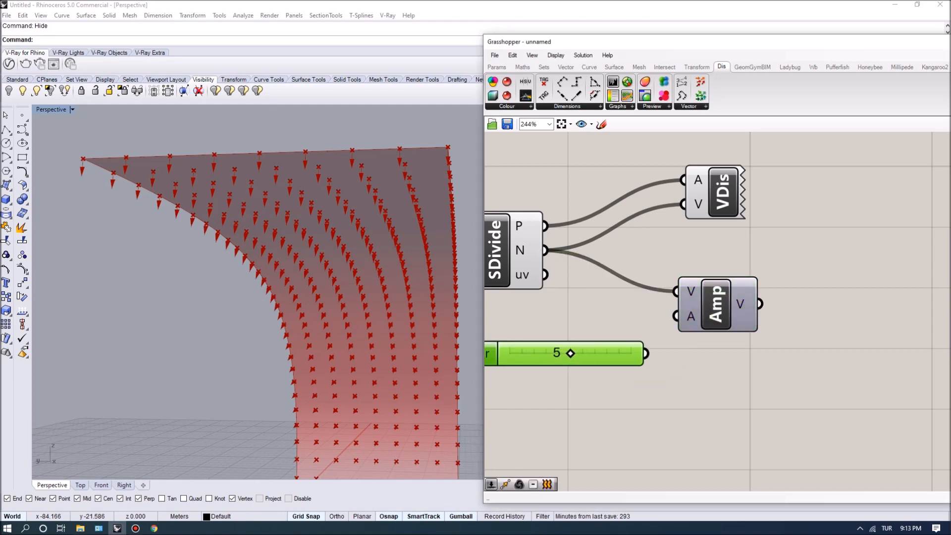
scroll(812, 324, "down", 2)
left_click_drag(680, 347, 704, 317)
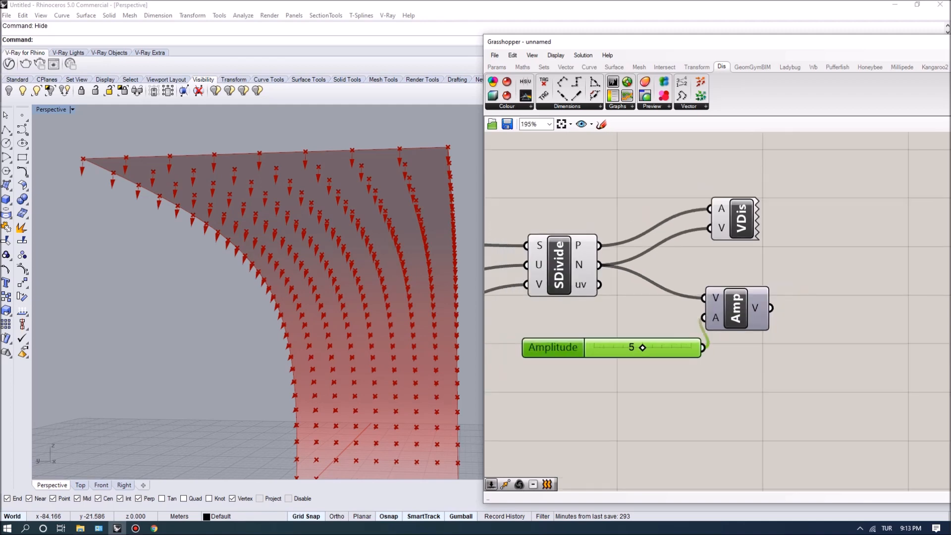
left_click_drag(553, 348, 518, 350)
Step: Feed Amplitude's V output into Vector Display's V input and set the amplitude slider to 3
mouse_move(599, 266)
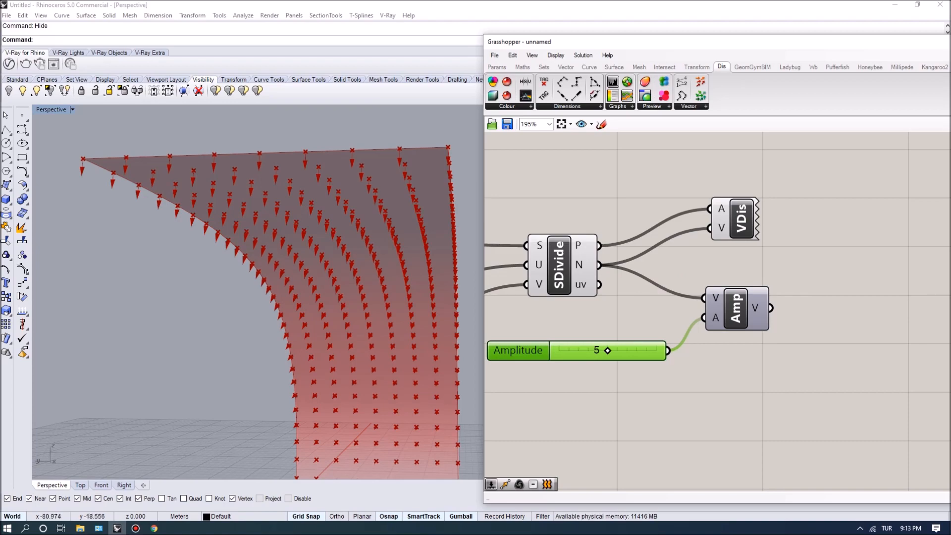
left_click_drag(770, 307, 709, 228)
left_click_drag(741, 218, 837, 213)
left_click(793, 263)
right_click_drag(297, 268, 382, 270)
mouse_move(608, 350)
left_mouse_down()
mouse_move(559, 350)
mouse_move(598, 351)
mouse_move(558, 350)
mouse_move(589, 350)
left_mouse_up()
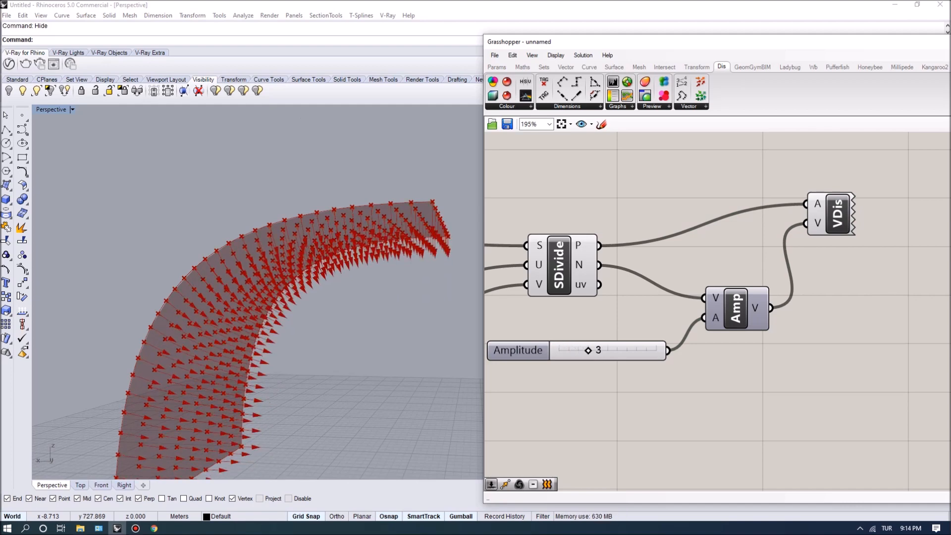
Step: Add a Move component, connecting Divide Surface's P output to G and Amplitude's V output to T
right_click_drag(694, 381, 617, 393)
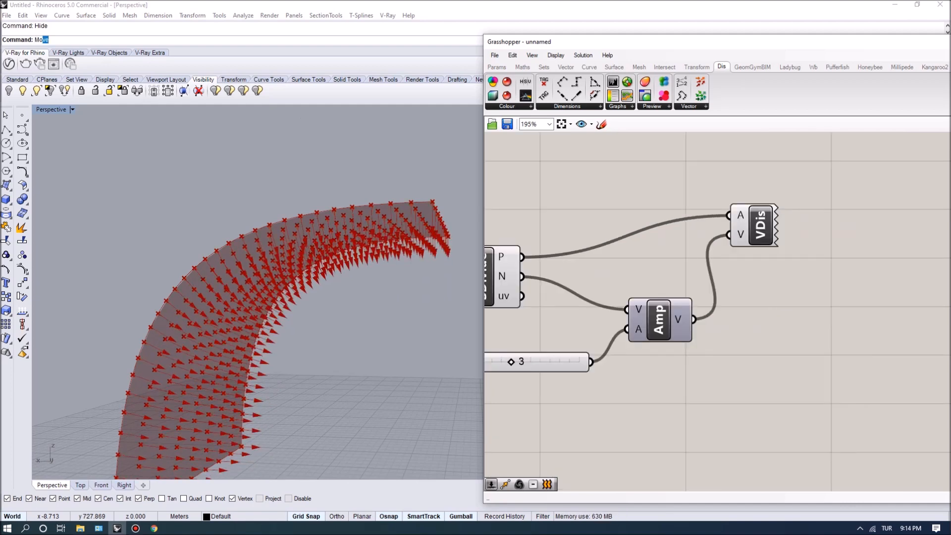
double_click(766, 303)
type("m")
key("Return")
left_click_drag(521, 256, 755, 286)
left_click_drag(694, 319, 799, 301)
scroll(282, 327, "down", 4)
right_click_drag(282, 327, 228, 278)
scroll(258, 293, "up", 3)
scroll(267, 273, "down", 5)
Step: Rearrange the Vector Display and Move components so they sit tidily one above the other on the canvas
right_click_drag(584, 337, 635, 343)
left_click_drag(811, 231, 811, 213)
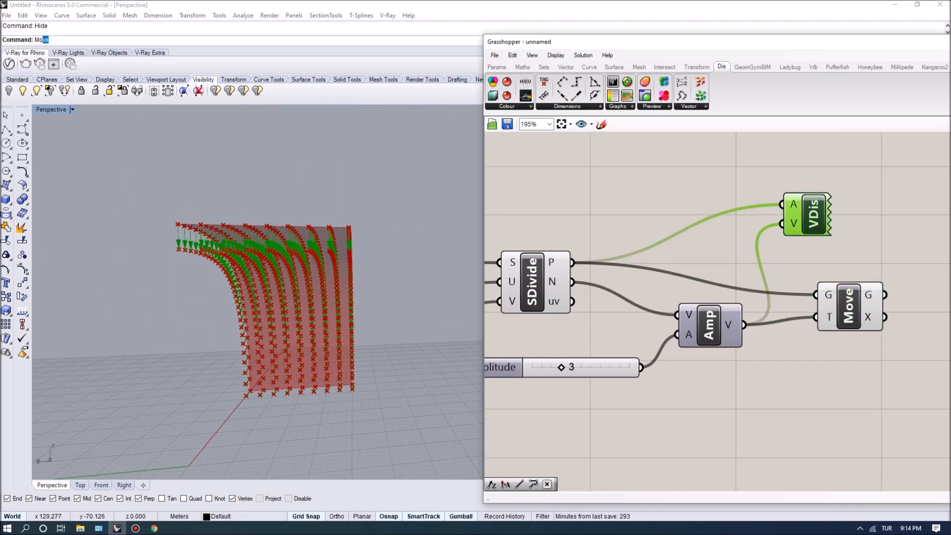
left_click_drag(849, 306, 856, 292)
left_click_drag(811, 213, 816, 217)
right_click_drag(743, 198, 761, 197)
Step: Inspect the data tree of Divide Surface's P output and nudge the U Count slider closer to the Surface parameter
right_click_drag(617, 312, 718, 311)
scroll(718, 311, "up", 1)
right_click_drag(664, 247, 725, 253)
scroll(714, 251, "down", 1)
mouse_move(782, 254)
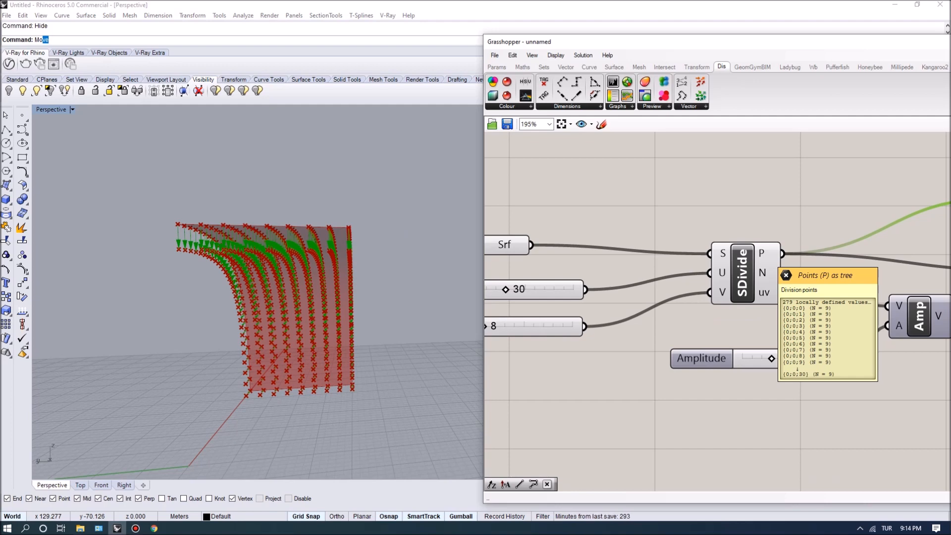
left_click_drag(545, 289, 544, 282)
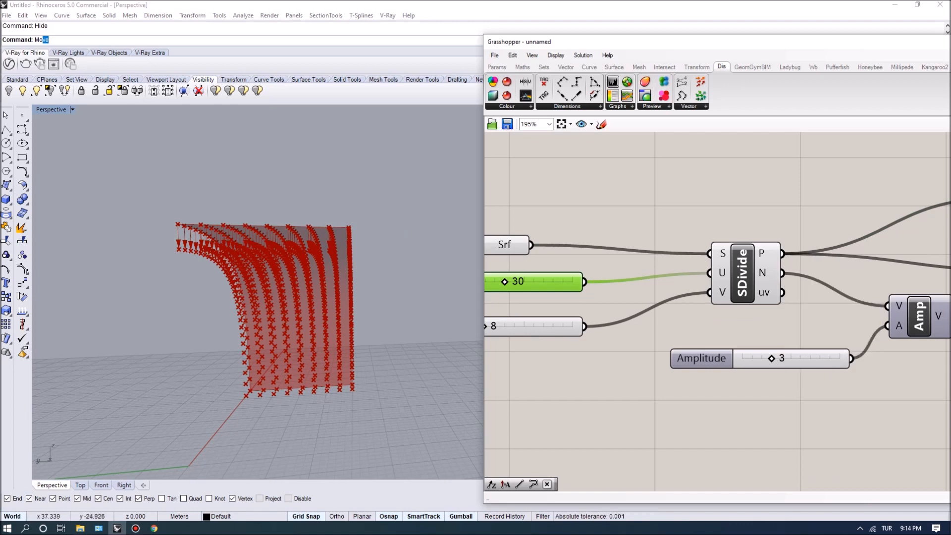
Step: Select the Move component to examine its offset points against the original surface grid in the viewport
right_click_drag(317, 387, 290, 361)
scroll(677, 224, "down", 2)
right_click_drag(677, 223, 512, 232)
left_click_drag(763, 270, 760, 268)
right_click_drag(317, 371, 337, 384)
scroll(272, 372, "up", 2)
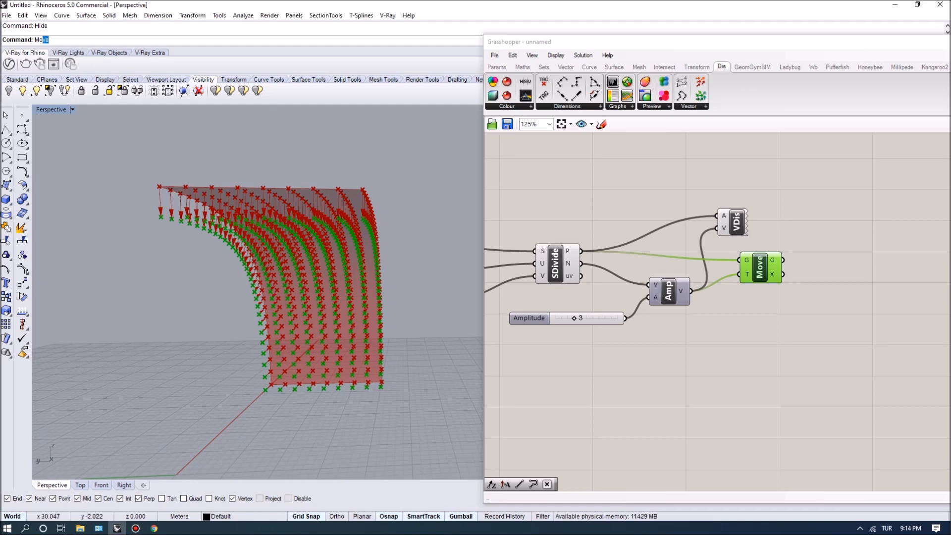
Step: Shift the amplitude slider, Amplitude, Vector Display and Move components together further away from Divide Surface
right_click_drag(696, 273, 734, 259)
scroll(753, 274, "down", 1)
left_click_drag(706, 240, 656, 194)
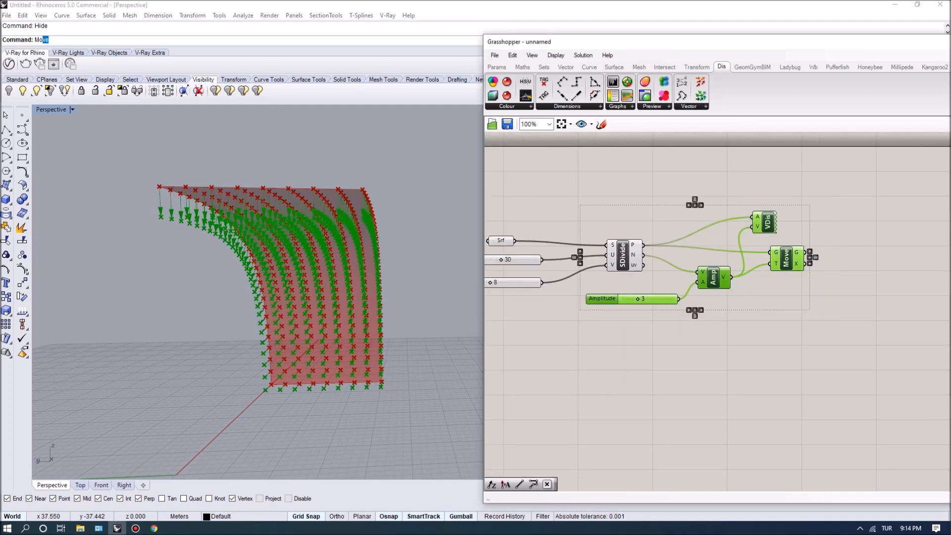
left_click_drag(713, 277, 788, 274)
Step: Add a Graph Mapper component and place it in the empty canvas area below Divide Surface
right_click_drag(632, 373, 638, 341)
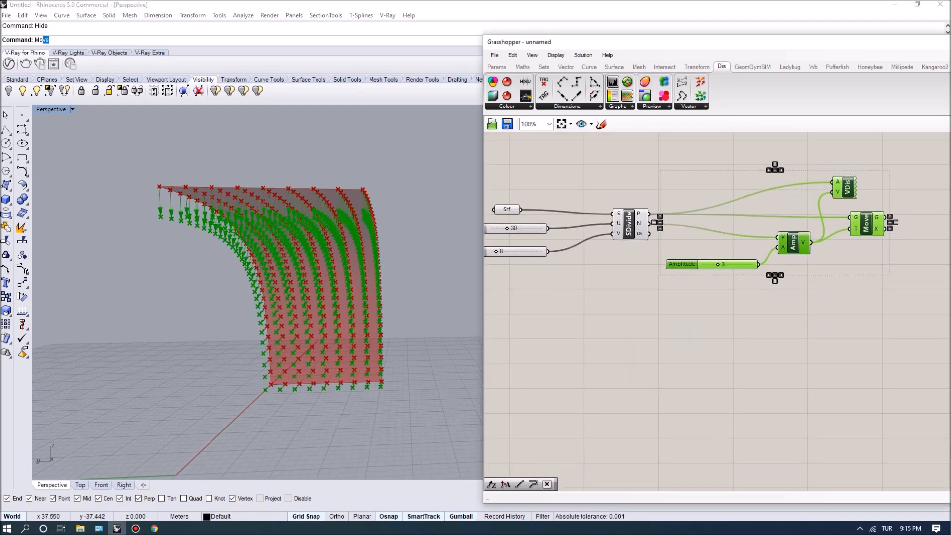
double_click(638, 342)
type("graph")
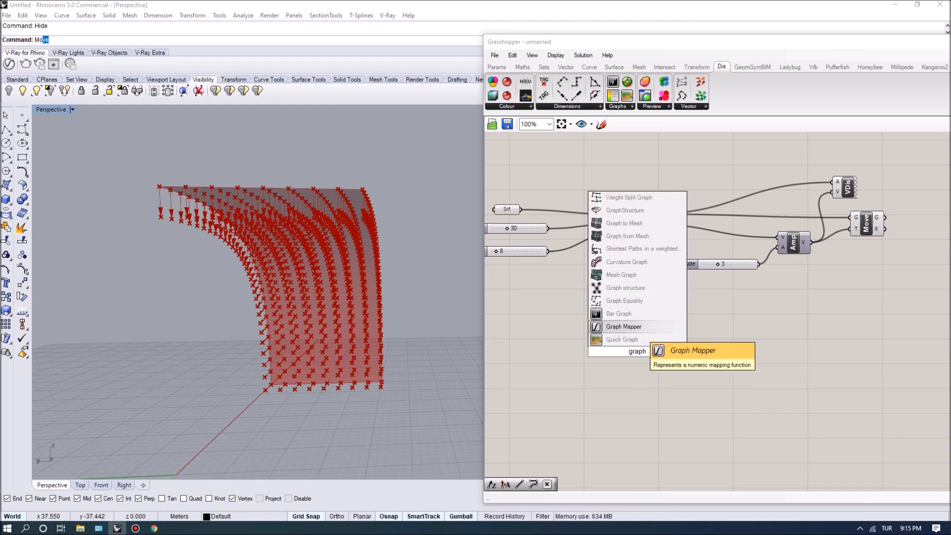
left_click(639, 327)
left_click_drag(638, 329, 675, 319)
Step: Add a Range component and place it just before the Graph Mapper
right_click_drag(620, 282, 718, 296)
double_click(649, 340)
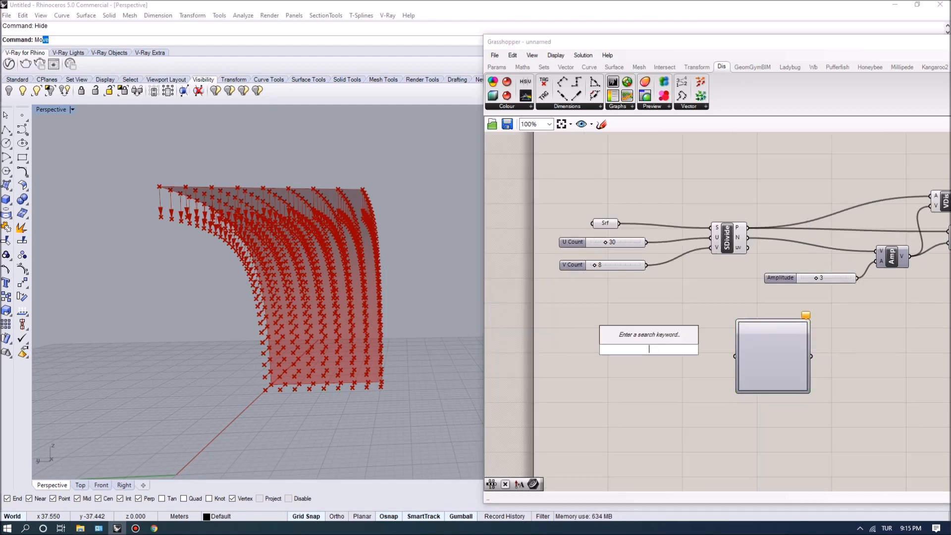
type("range")
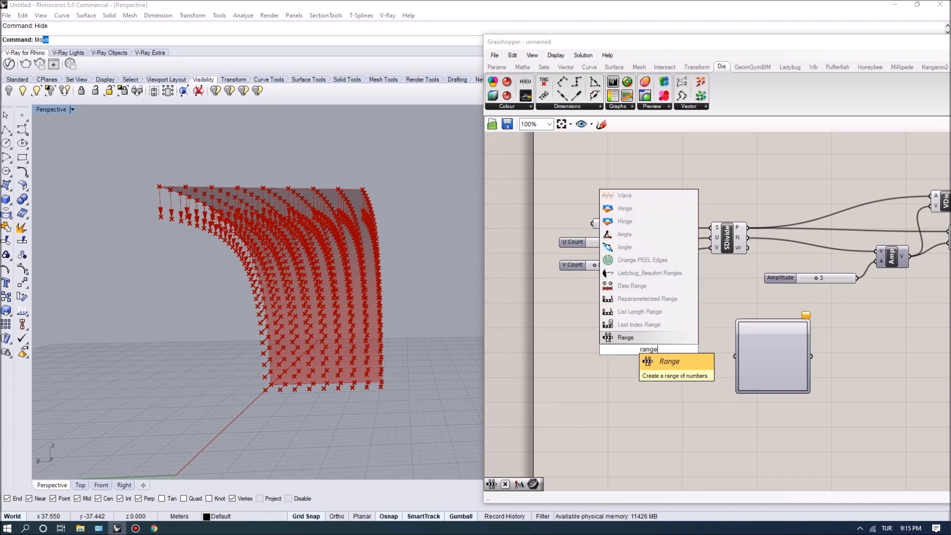
left_click(636, 340)
left_click_drag(647, 347, 690, 347)
scroll(689, 348, "up", 1)
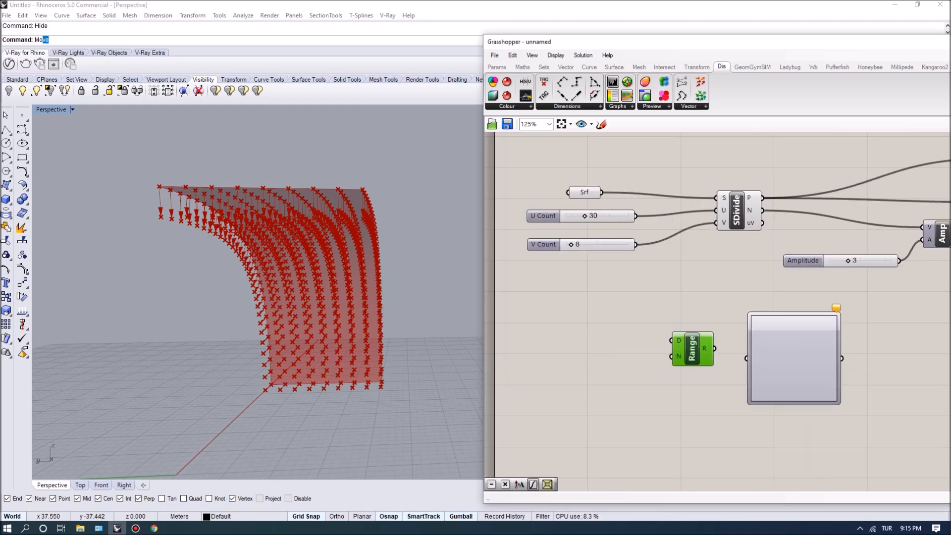
Step: Set the Graph Mapper's graph type to Sine Summation
right_click_drag(689, 347, 669, 334)
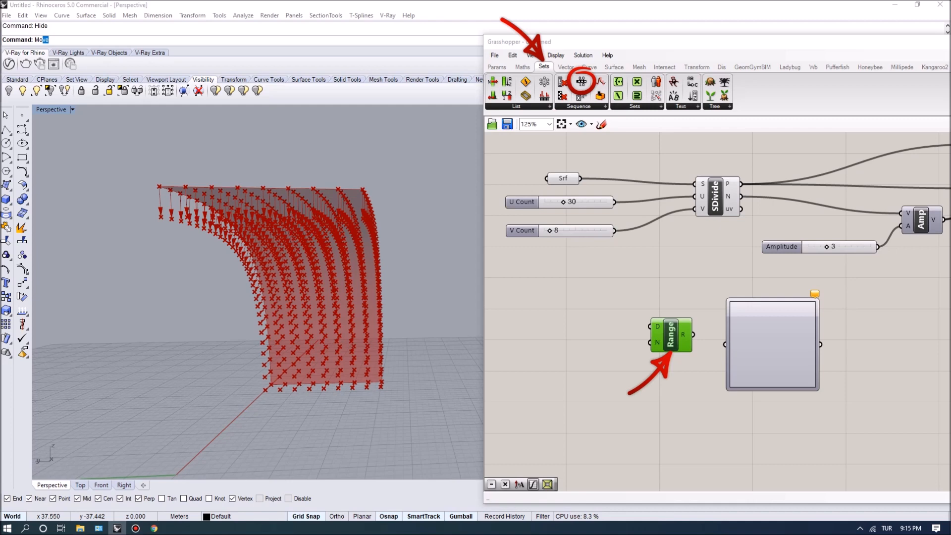
left_click_drag(772, 346, 773, 345)
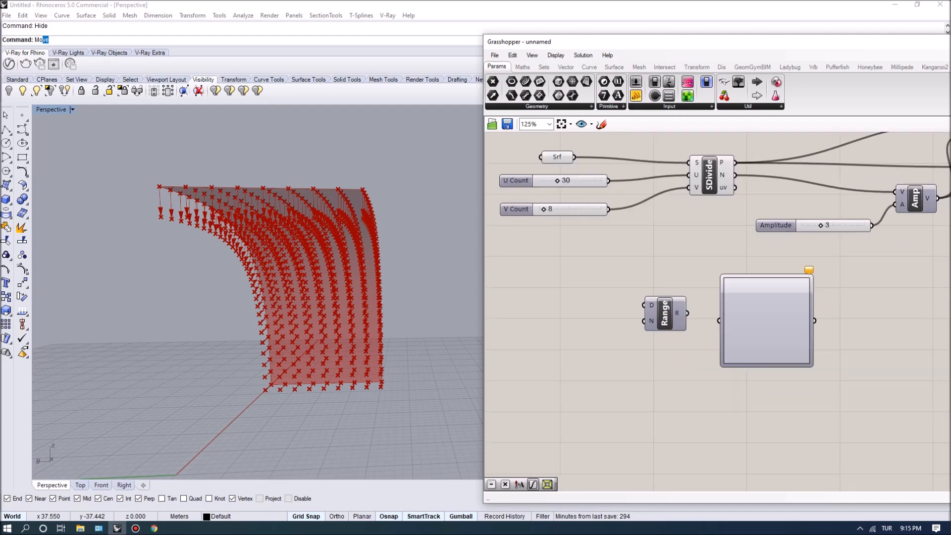
right_click_drag(734, 429, 723, 404)
right_click(744, 285)
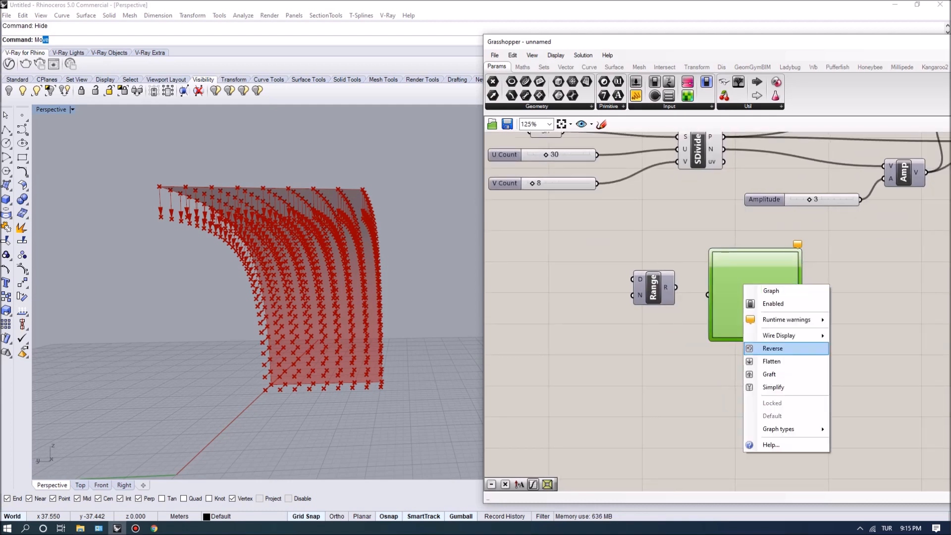
mouse_move(788, 429)
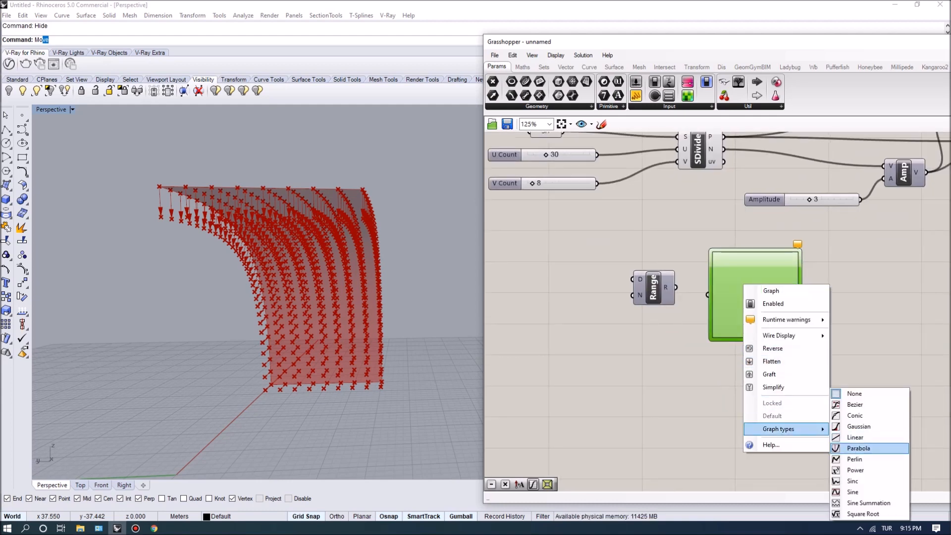
left_click(868, 502)
Step: Connect the U Count slider to Range's N input and Range's R output to the Graph Mapper
right_click_drag(867, 446, 903, 482)
left_click(540, 192)
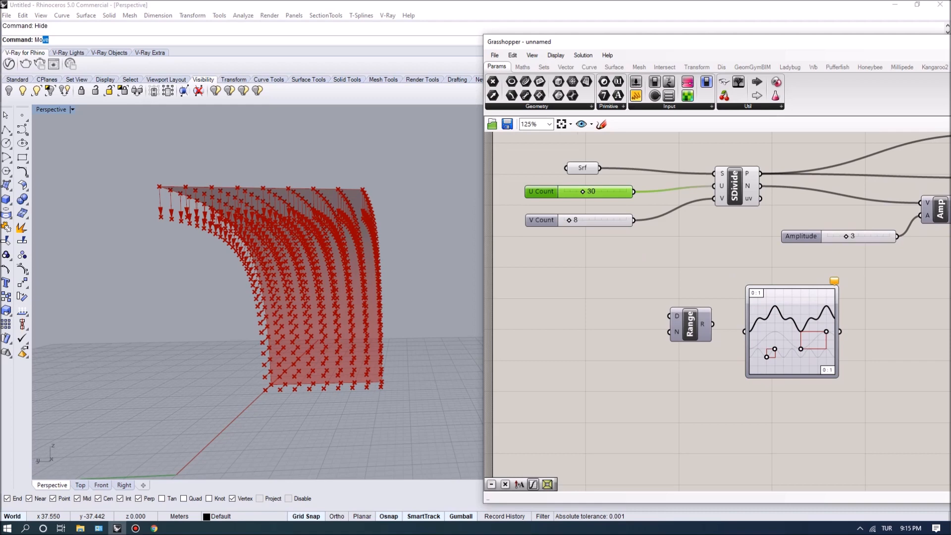
left_click_drag(634, 191, 670, 332)
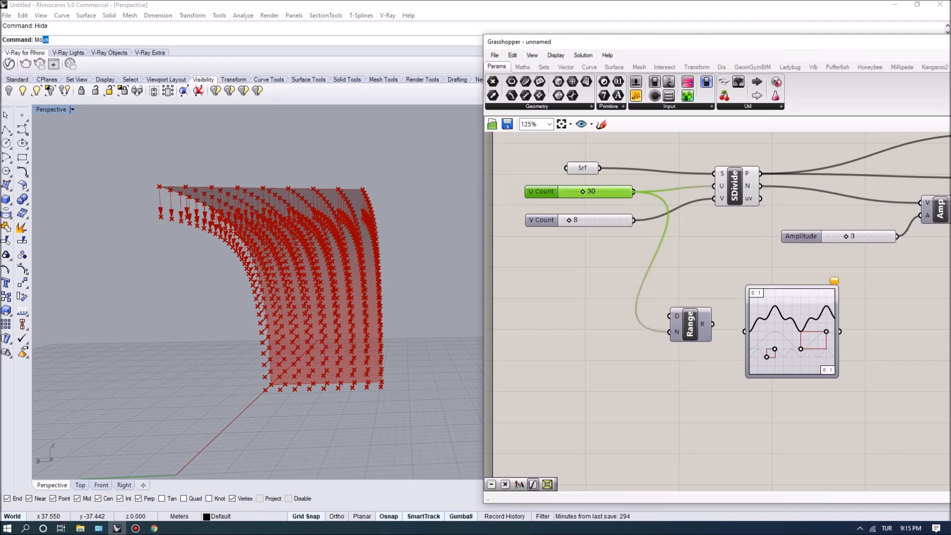
mouse_move(708, 324)
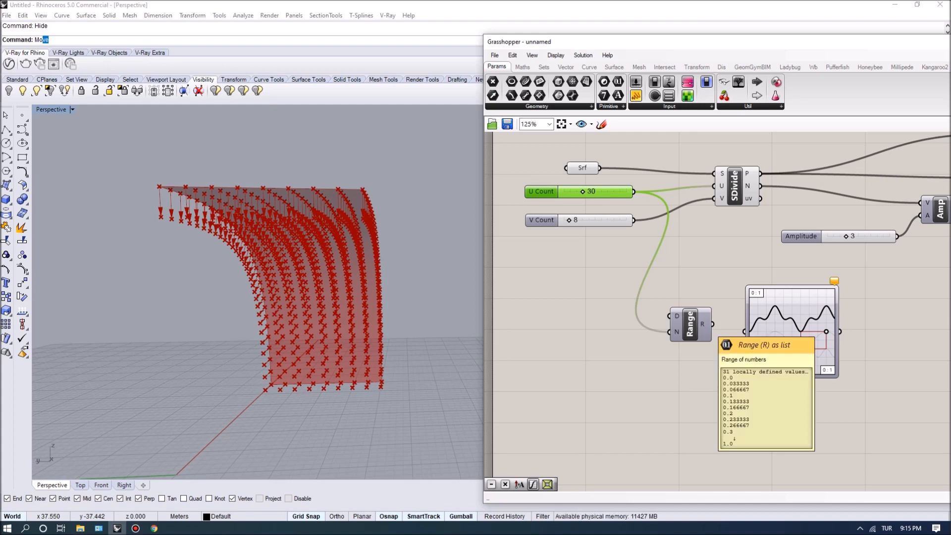
mouse_move(712, 324)
left_mouse_down()
mouse_move(745, 331)
mouse_move(708, 328)
left_mouse_up()
Step: Align the Graph Mapper with Range and duplicate both components directly below the originals
right_click_drag(743, 416, 710, 385)
left_click_drag(758, 263, 763, 258)
right_click_drag(811, 368, 789, 352)
left_click_drag(789, 352, 651, 390)
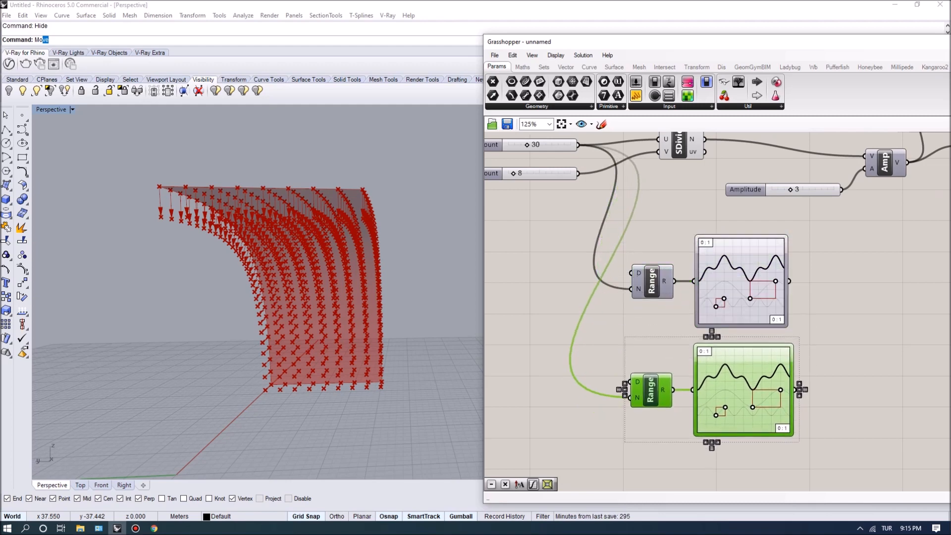
Step: Connect the V Count slider to the lower Range's N input and space the U Count and V Count sliders farther apart
right_click_drag(838, 297, 885, 321)
left_click_drag(533, 197, 512, 203)
mouse_move(603, 203)
left_mouse_down()
mouse_move(633, 400)
mouse_move(677, 421)
left_mouse_up()
left_click_drag(512, 203, 493, 286)
left_click_drag(532, 168, 497, 213)
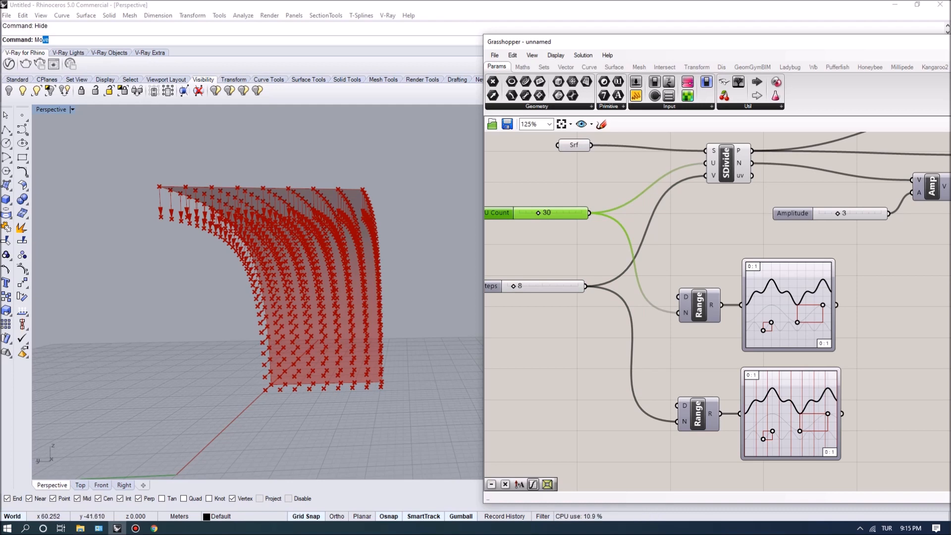
Step: Reshape the Sine Summation curves in both Graph Mappers by enlarging the first wave's wavelength and amplitude
mouse_move(772, 323)
left_mouse_down()
mouse_move(785, 311)
mouse_move(776, 314)
left_mouse_up()
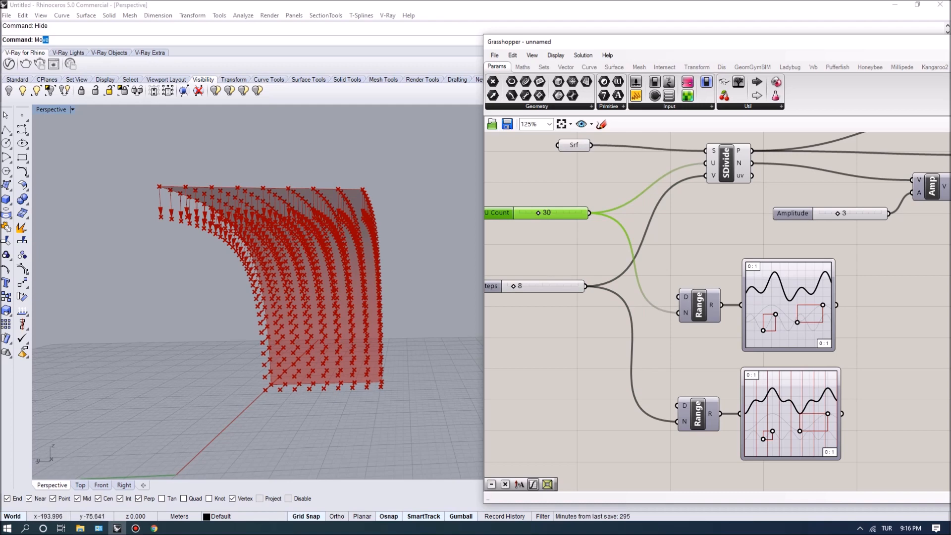
left_click_drag(773, 431, 783, 424)
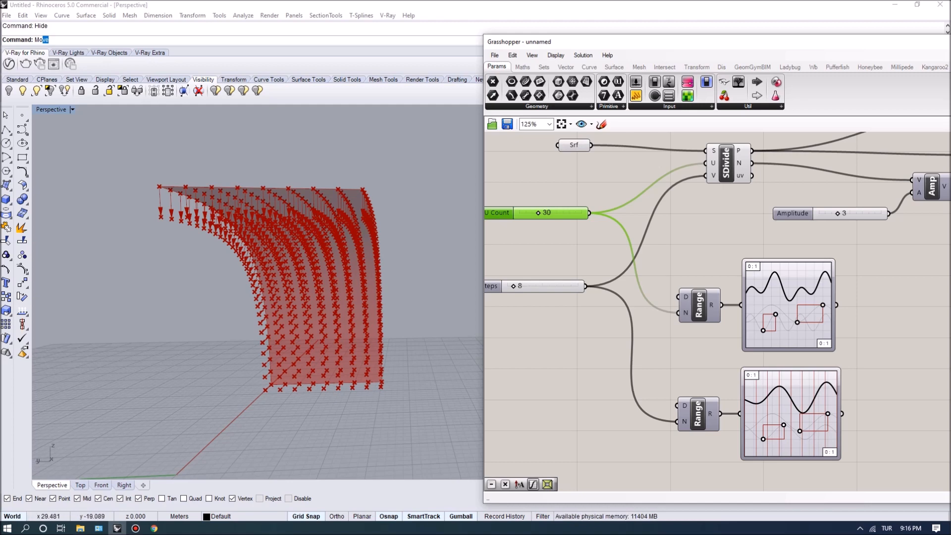
Step: Add a Multiplication component and connect the upper Graph Mapper to its A input and the lower one to B
right_click_drag(867, 277, 681, 259)
left_click_drag(608, 244, 609, 244)
double_click(706, 339)
type("mul")
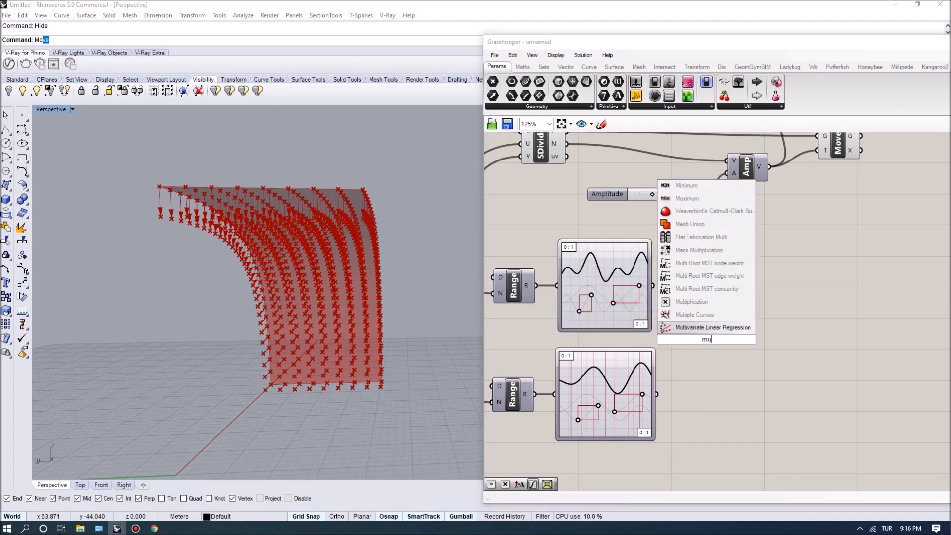
left_click(692, 301)
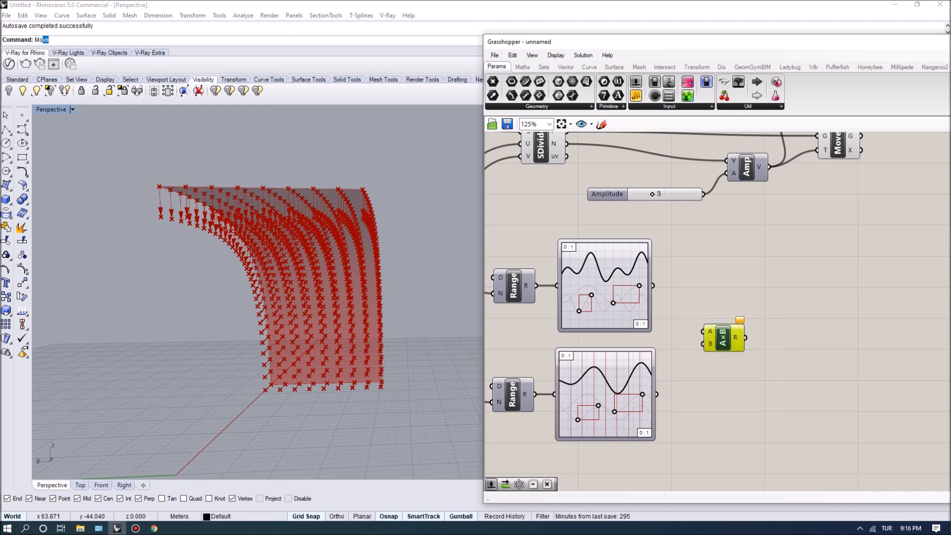
right_click_drag(659, 292, 677, 286)
left_click_drag(672, 279, 676, 389)
right_click_drag(675, 388, 714, 403)
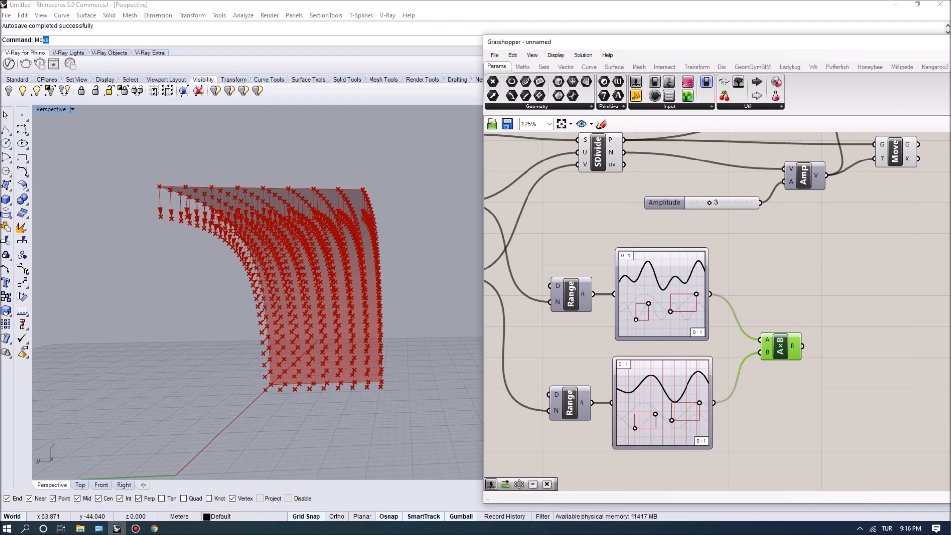
Step: Compare the product's data structure with the Move component's Geometry input, and graft the Multiplication's A input
mouse_move(803, 346)
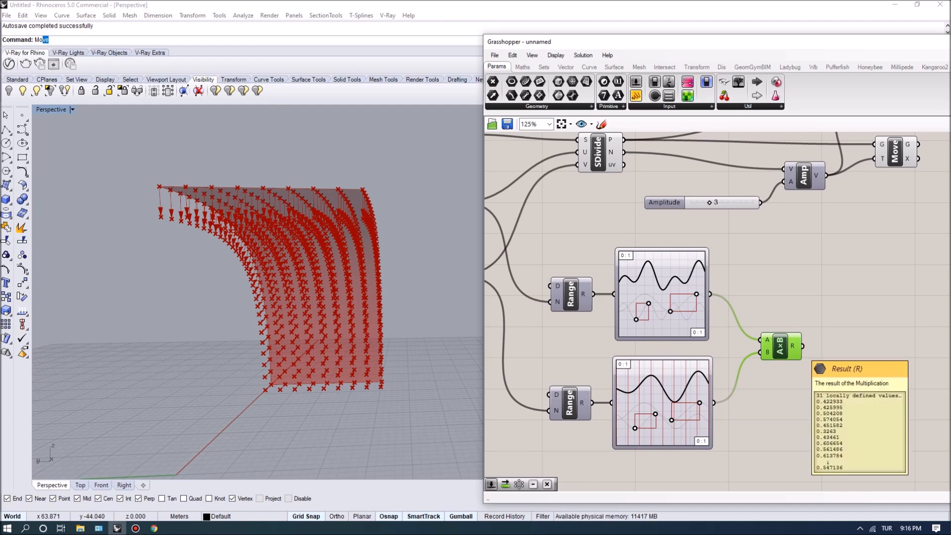
right_click_drag(804, 347, 771, 403)
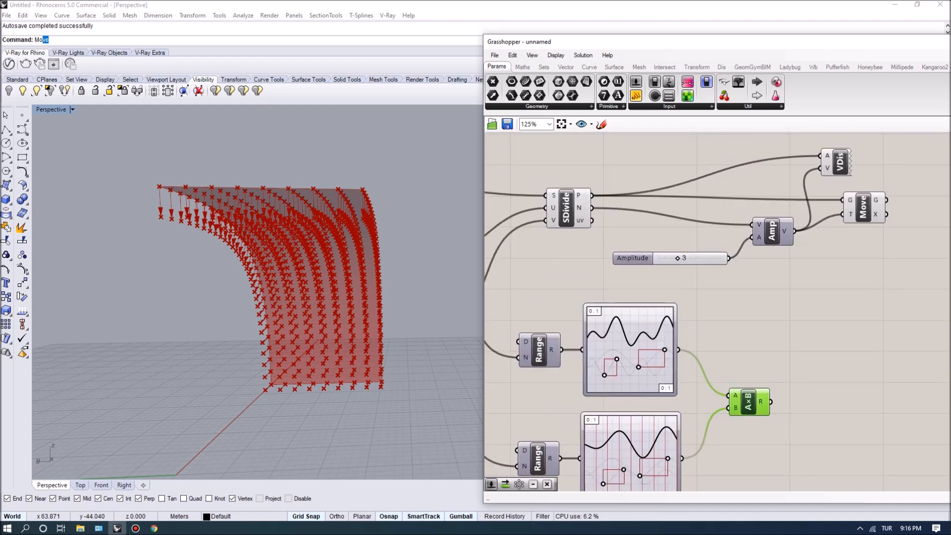
mouse_move(849, 200)
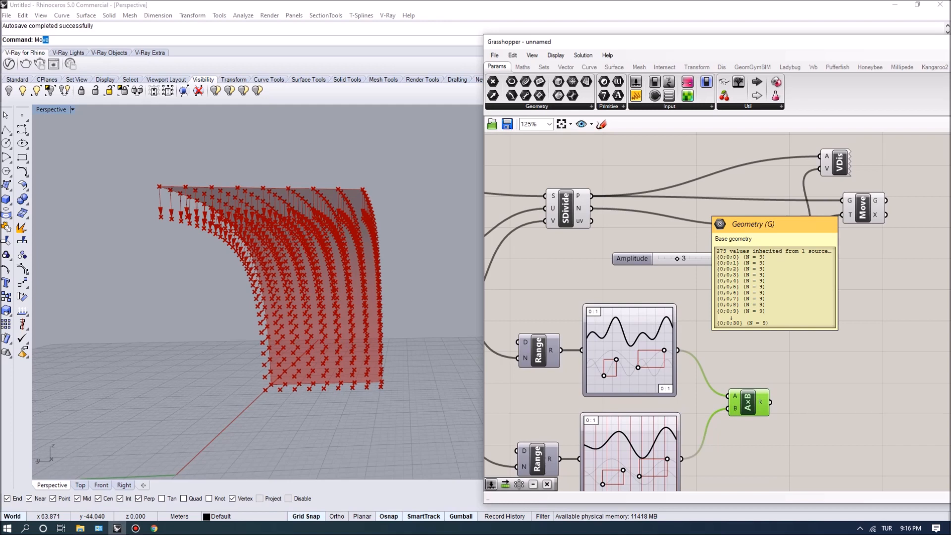
right_click_drag(842, 278, 900, 208)
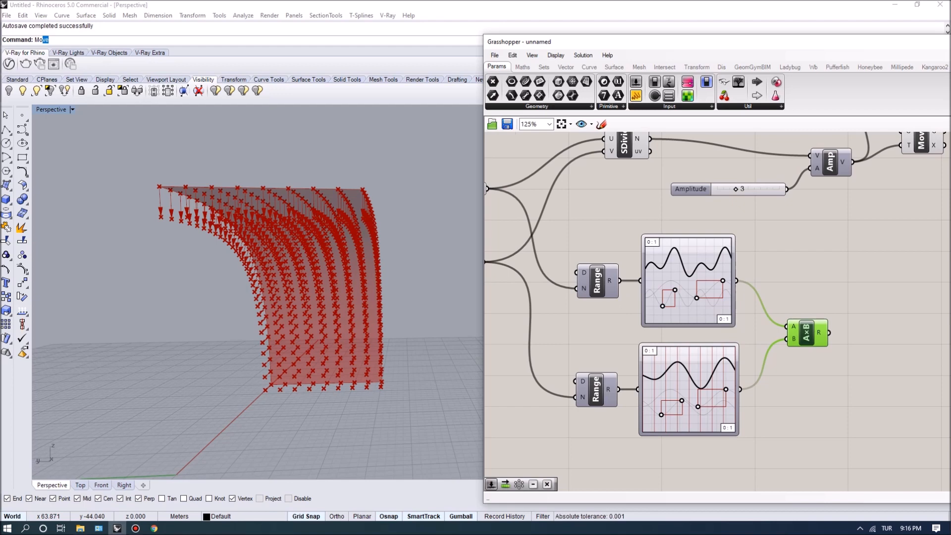
right_click(794, 326)
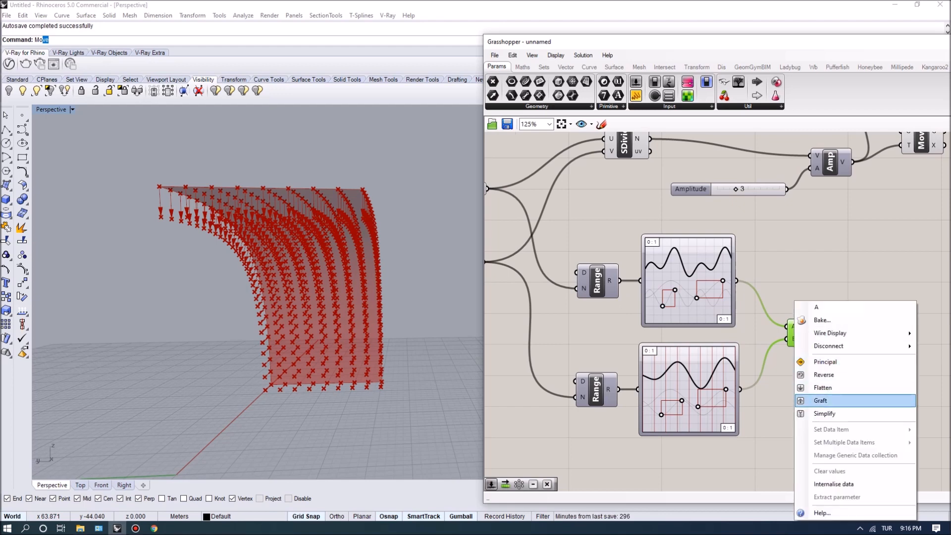
left_click(817, 400)
right_click_drag(832, 377, 807, 367)
left_click_drag(782, 322, 807, 320)
Step: Examine the data in the Graph Mappers and the data structure of the grafted Multiplication's result
scroll(718, 277, "up", 2)
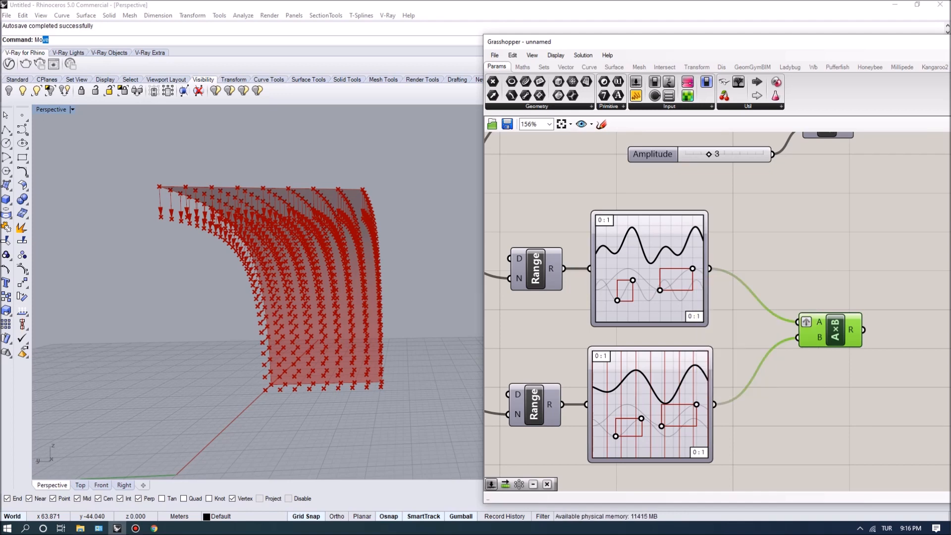
scroll(938, 419, "up", 2)
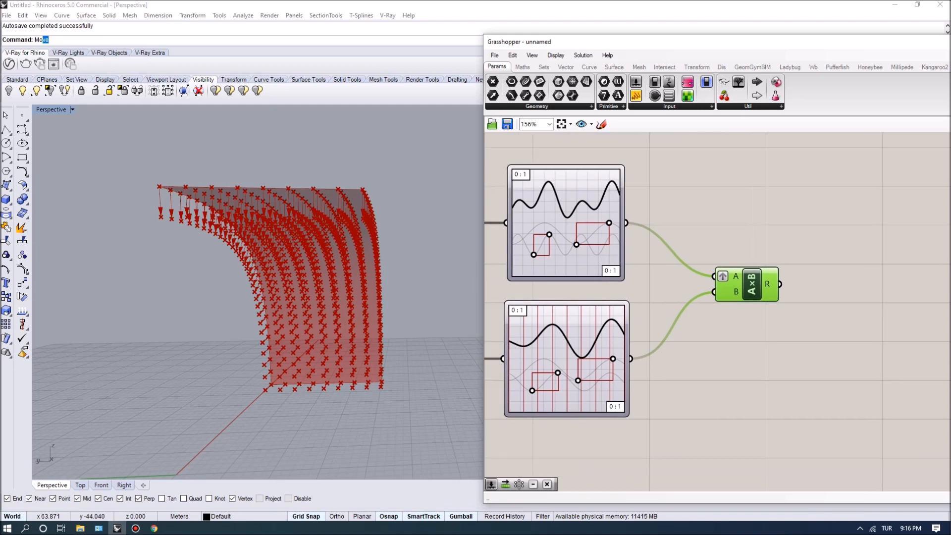
mouse_move(588, 395)
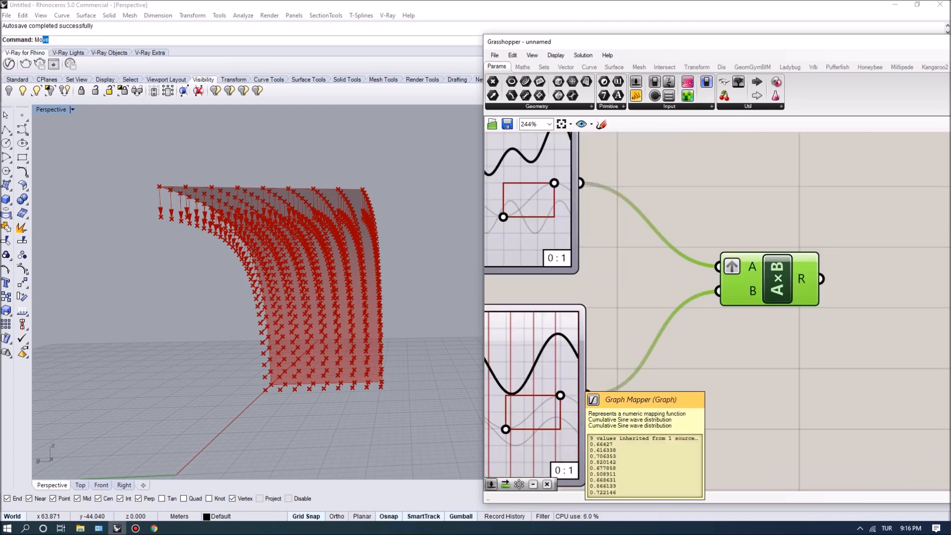
right_click_drag(552, 189, 585, 253)
mouse_move(585, 253)
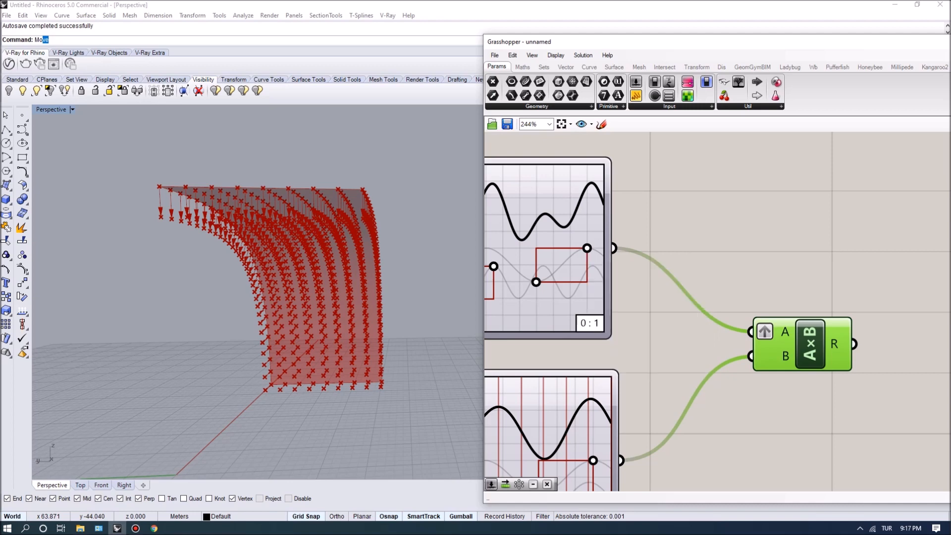
right_click_drag(704, 312, 620, 285)
mouse_move(770, 319)
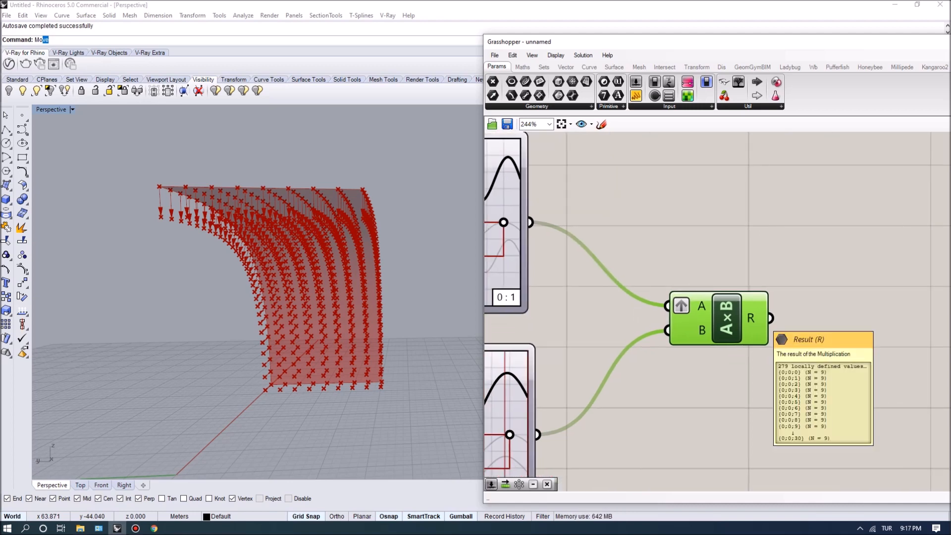
right_click_drag(767, 323, 685, 333)
scroll(841, 315, "down", 1)
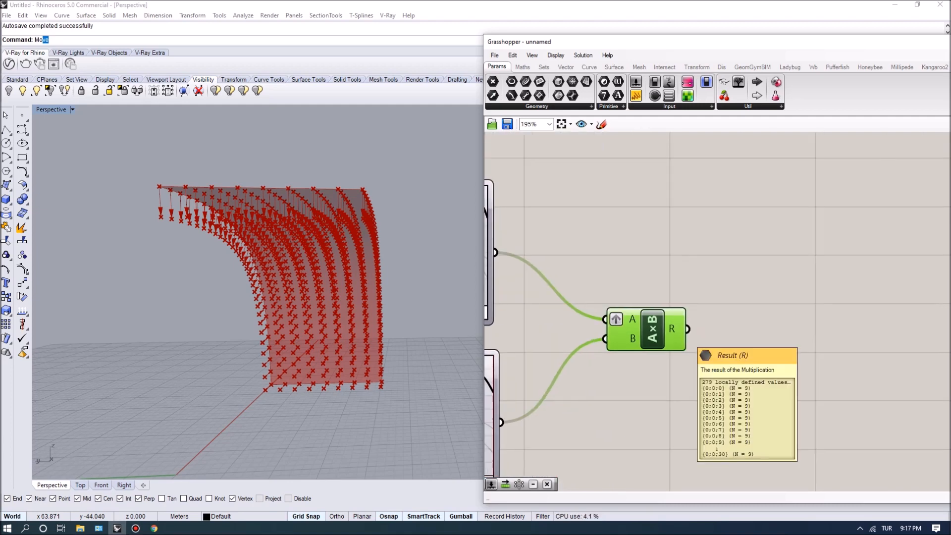
scroll(662, 229, "down", 1)
Step: Shift the Move component farther away from the Amplitude component to make room on the canvas
right_click_drag(663, 229, 636, 375)
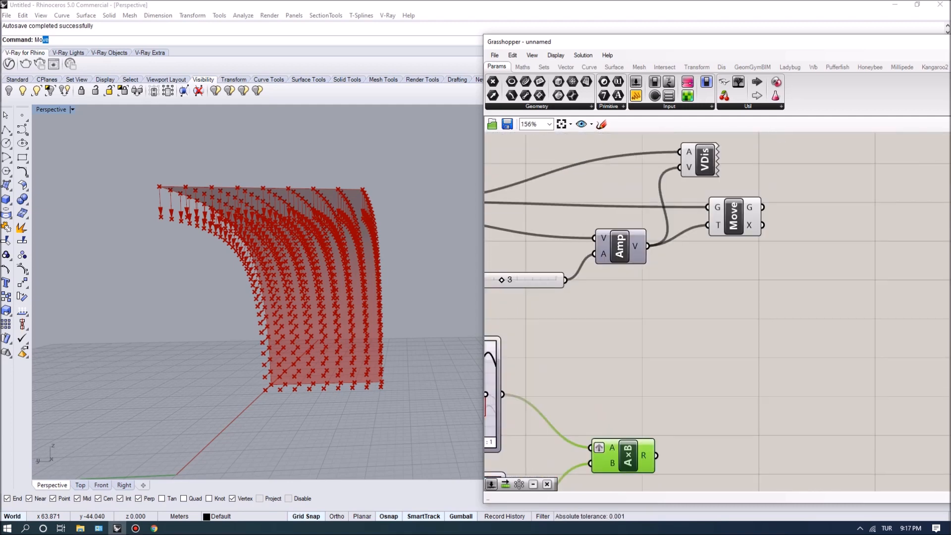
left_click_drag(734, 217, 807, 217)
right_click_drag(807, 217, 819, 190)
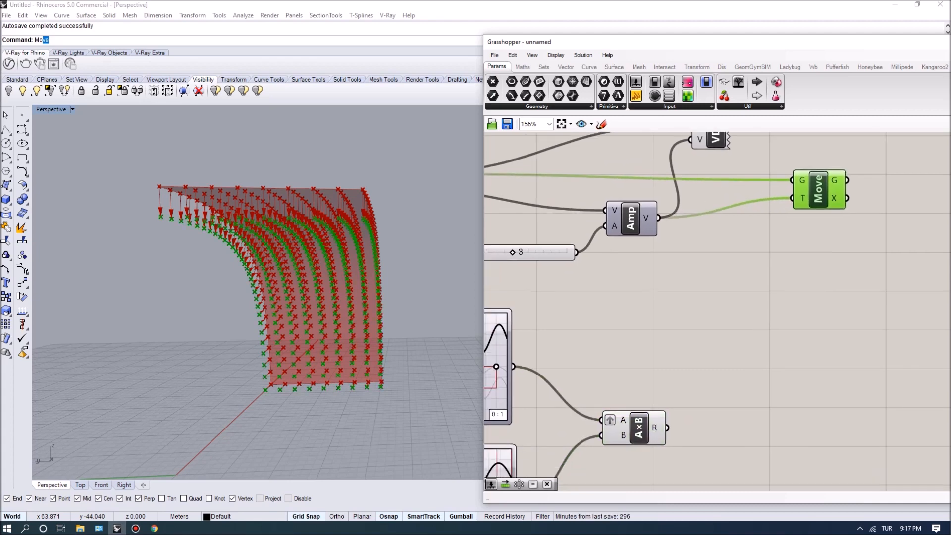
Step: Add a second Multiplication component after the one combining the two Graph Mappers
right_click_drag(717, 385, 715, 348)
double_click(715, 348)
type("mult")
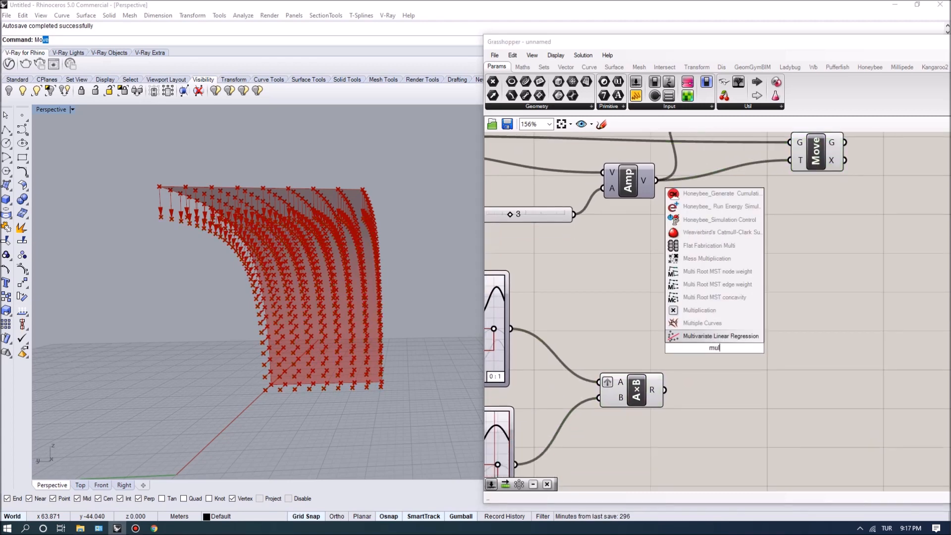
left_click(703, 309)
right_click_drag(704, 309, 745, 324)
left_click_drag(678, 405, 667, 401)
right_click_drag(668, 347, 711, 369)
Step: Connect the Amplitude slider to the second Multiplication's A input and the first Multiplication's result to its B input
left_click(536, 266)
left_click_drag(536, 267, 537, 261)
left_click_drag(657, 261, 774, 377)
left_click_drag(738, 422, 774, 393)
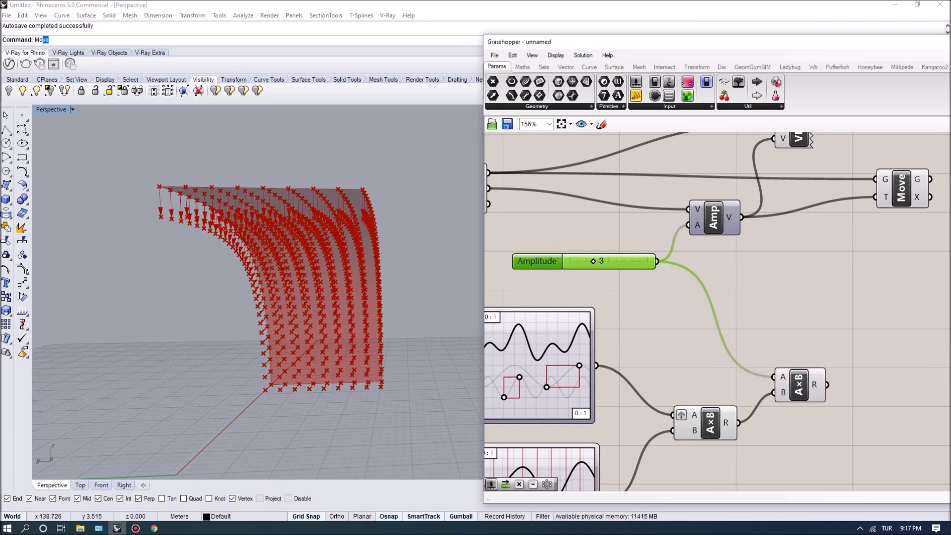
Step: Reposition the Amplitude component and replace its A input with the result of the second Multiplication
right_click_drag(644, 322, 754, 251)
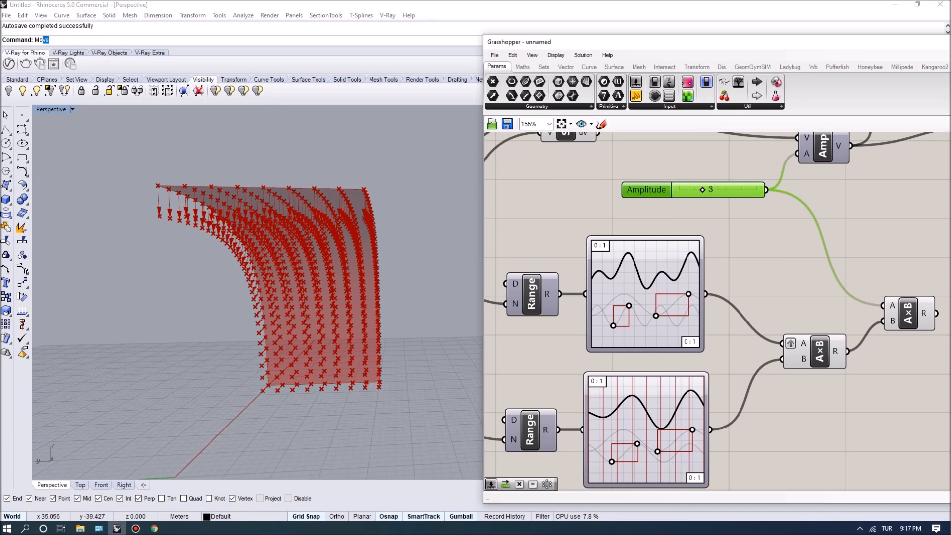
scroll(508, 188, "down", 2)
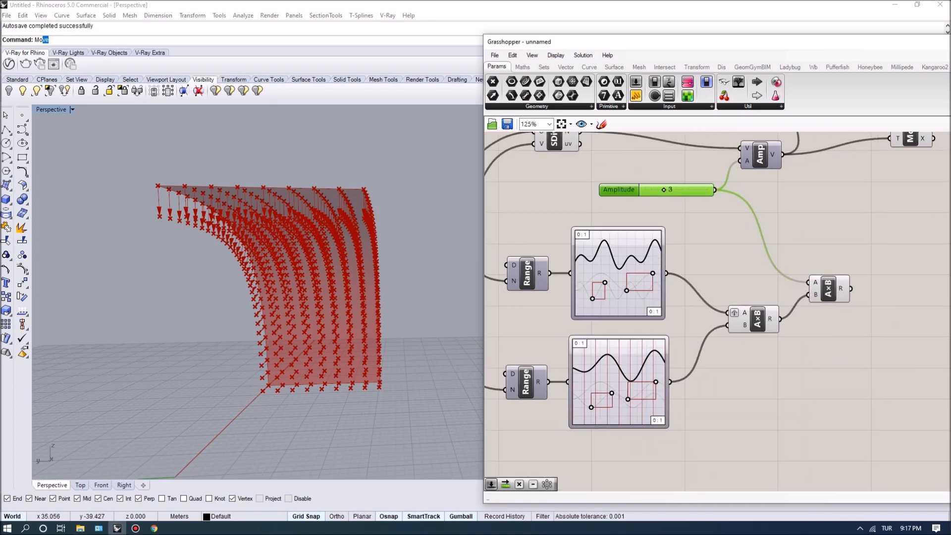
right_click_drag(913, 311, 782, 402)
left_click_drag(495, 280, 501, 285)
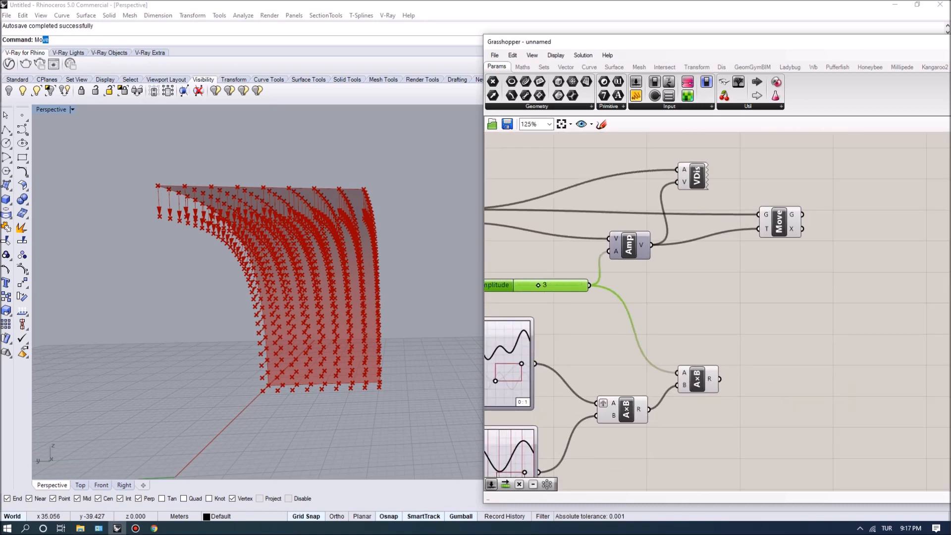
left_click_drag(629, 244, 668, 243)
right_click_drag(704, 297, 771, 245)
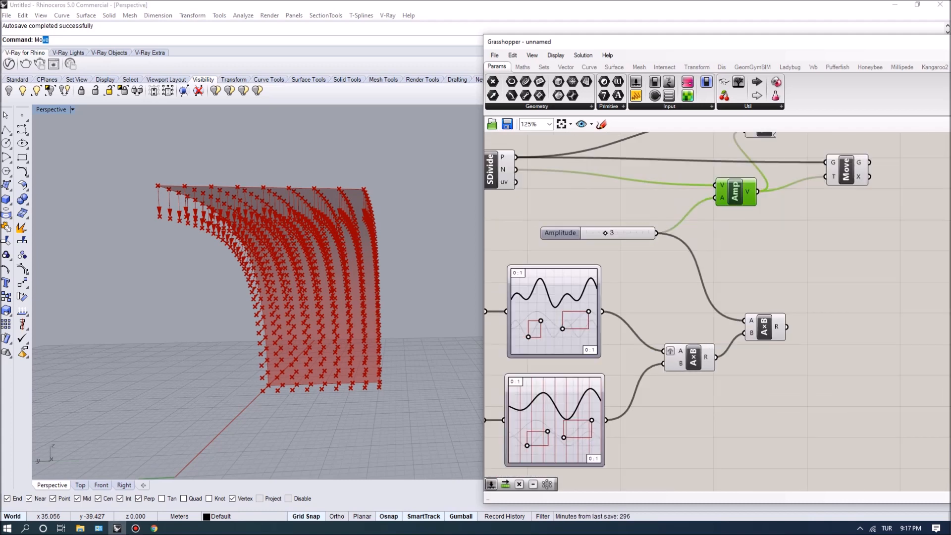
right_click_drag(704, 277, 824, 271)
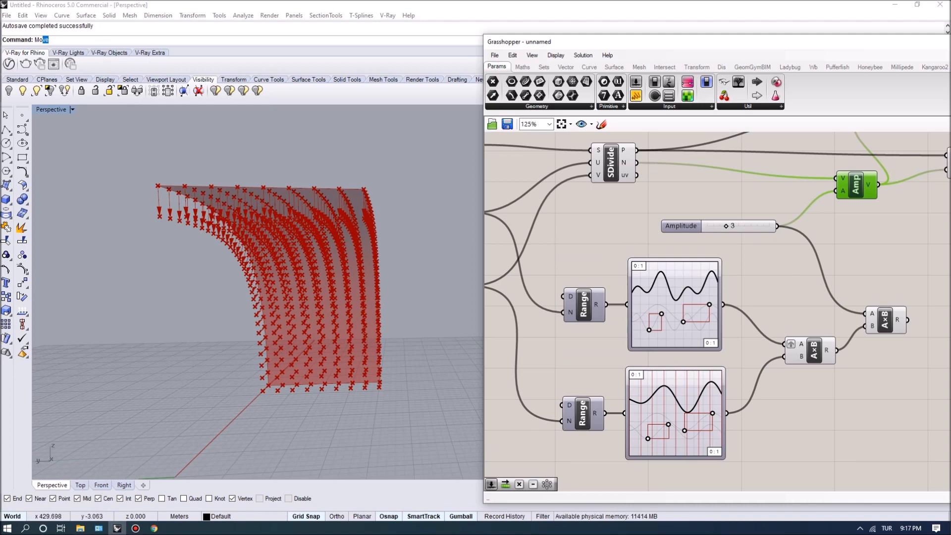
right_click_drag(792, 268, 682, 267)
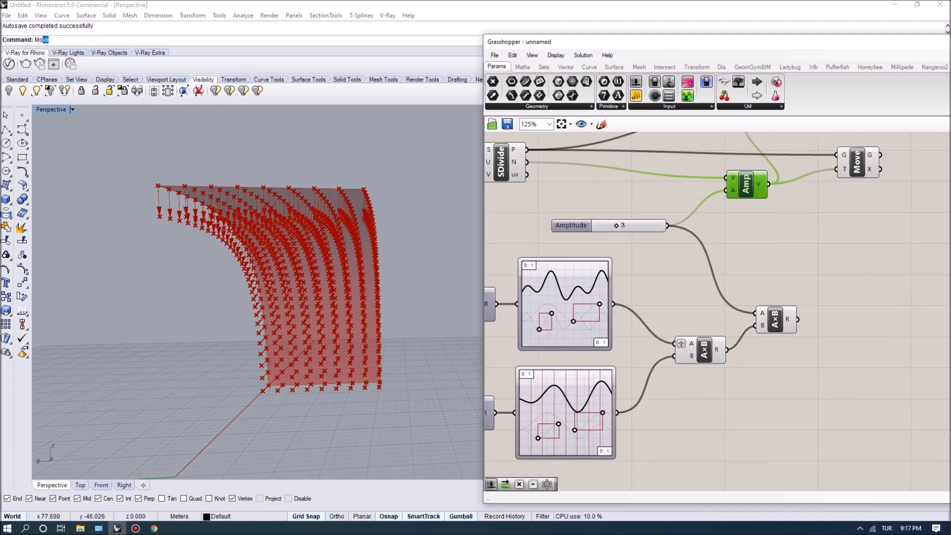
right_click_drag(812, 257, 748, 285)
left_click_drag(682, 212, 694, 216)
left_click_drag(710, 347, 675, 222)
right_click_drag(743, 268, 723, 285)
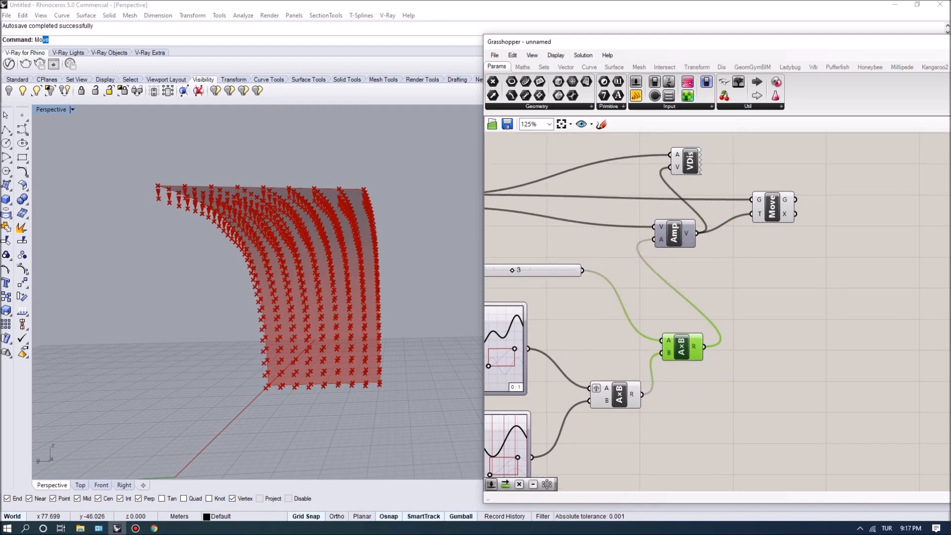
Step: Spread out the Amplitude, Move and Vector Display components, and turn off the Vector Display's preview
right_click_drag(788, 263, 756, 299)
left_click_drag(775, 302, 641, 241)
left_click_drag(644, 269, 735, 306)
left_click_drag(658, 197, 796, 187)
right_click(778, 189)
left_click(808, 207)
left_click(743, 223)
Step: Set the amplitude slider to 5 and view the offset points from the side of the canopy
right_click_drag(416, 337, 461, 354)
right_click_drag(605, 281, 673, 223)
scroll(673, 223, "down", 1)
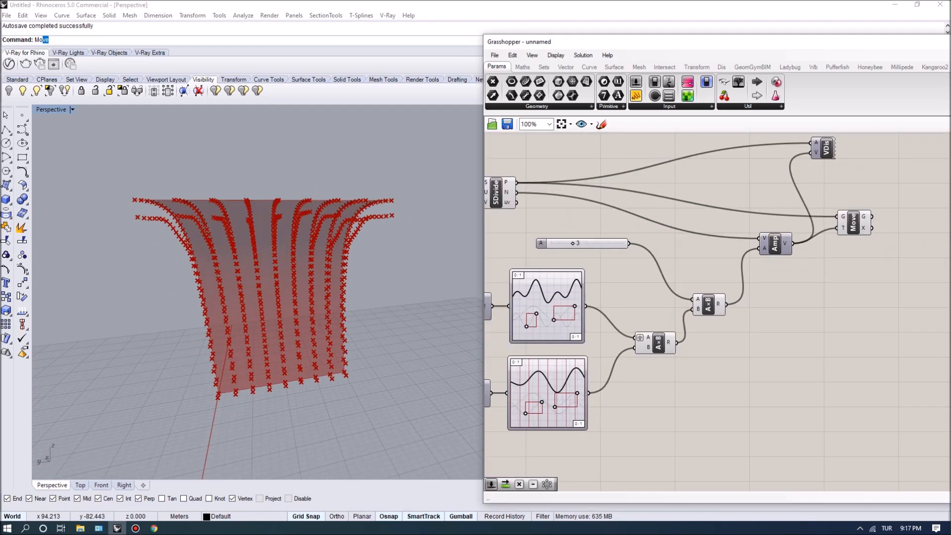
scroll(571, 245, "up", 3)
left_click_drag(573, 240, 601, 240)
right_click_drag(297, 317, 436, 297)
right_click_drag(500, 380, 607, 285)
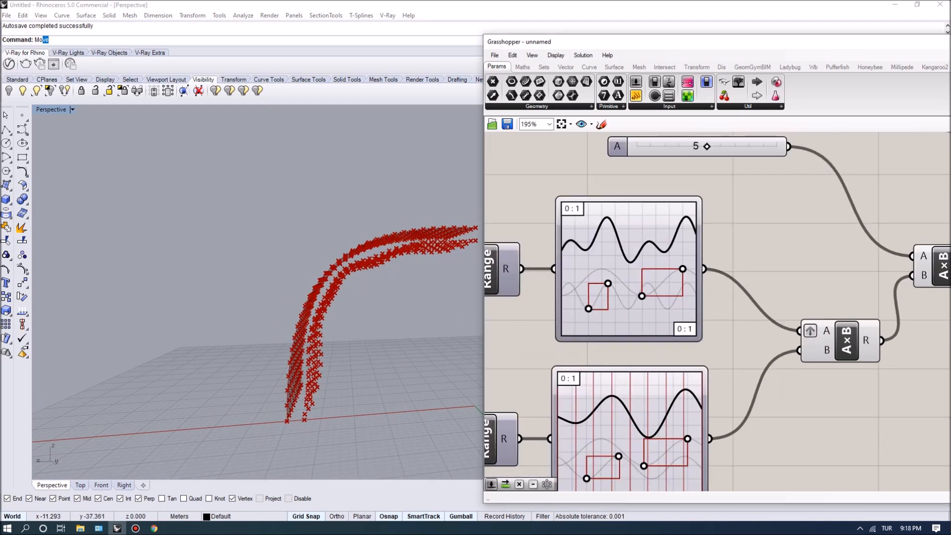
Step: Fine-tune the first wave of the upper Graph Mapper's Sine Summation while checking the offset points
scroll(607, 285, "up", 2)
mouse_move(609, 279)
left_mouse_down()
mouse_move(629, 284)
mouse_move(601, 269)
mouse_move(610, 271)
left_mouse_up()
right_click_drag(347, 308, 383, 291)
mouse_move(609, 271)
left_mouse_down()
mouse_move(632, 268)
mouse_move(611, 275)
left_mouse_up()
right_click_drag(347, 307, 283, 327)
right_click_drag(604, 286, 605, 209)
Step: Try a very short first wavelength in the lower Graph Mapper's Sine Summation and lengthen it again
scroll(605, 208, "down", 3)
scroll(616, 343, "up", 3)
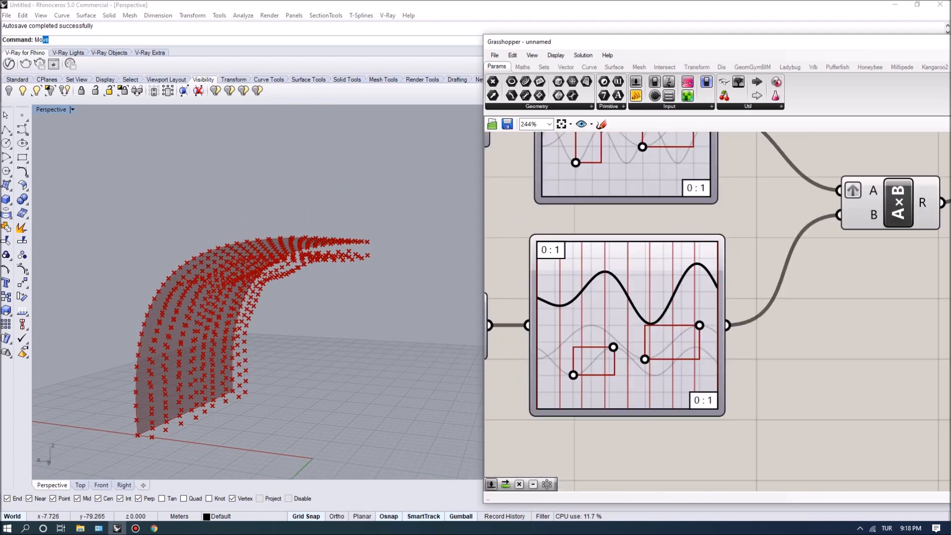
left_click_drag(613, 346, 578, 343)
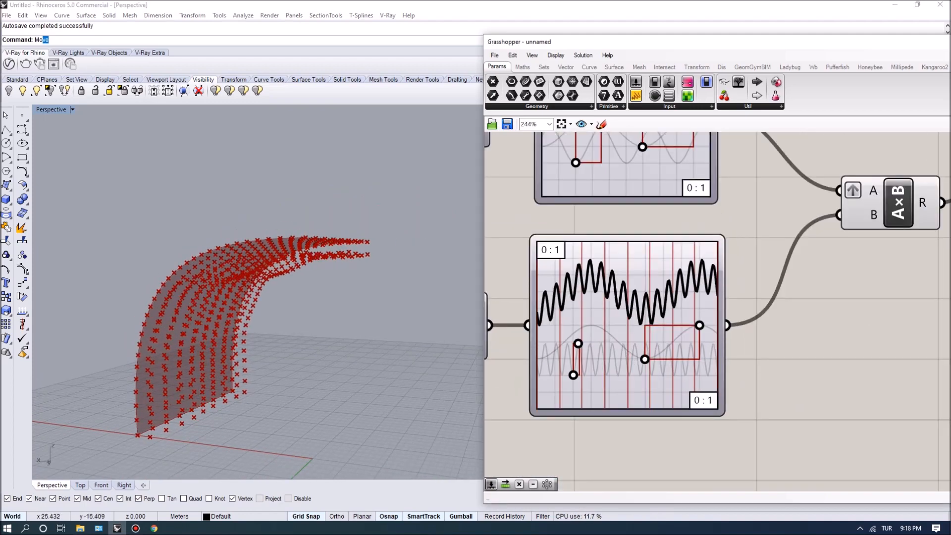
right_click_drag(308, 322, 248, 342)
scroll(258, 349, "up", 3)
left_click_drag(578, 343, 618, 337)
Step: Set the lower Graph Mapper's graph type to Bezier, raise the curve's start point and extend its start handle horizontally
right_click(583, 315)
mouse_move(618, 457)
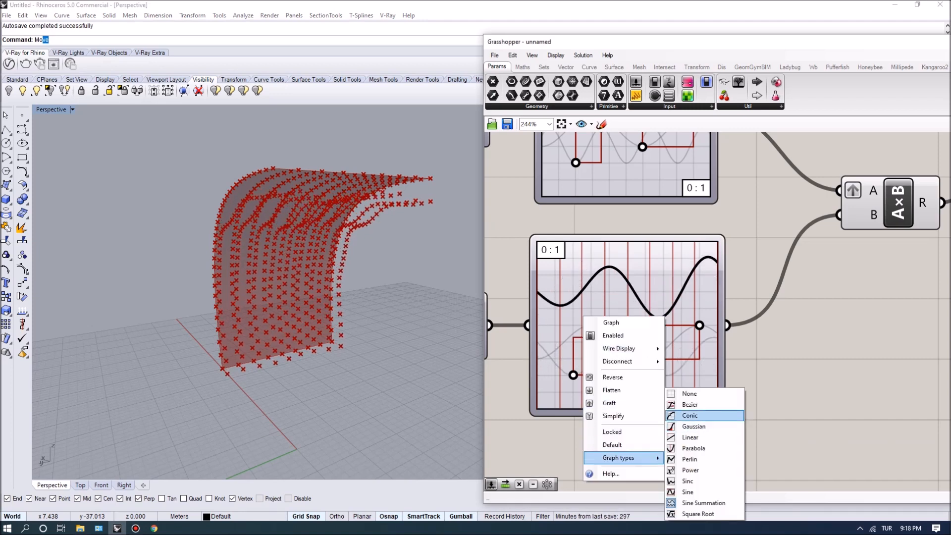
left_click(690, 437)
left_click_drag(537, 409, 650, 381)
right_click_drag(193, 298, 243, 317)
scroll(179, 387, "up", 4)
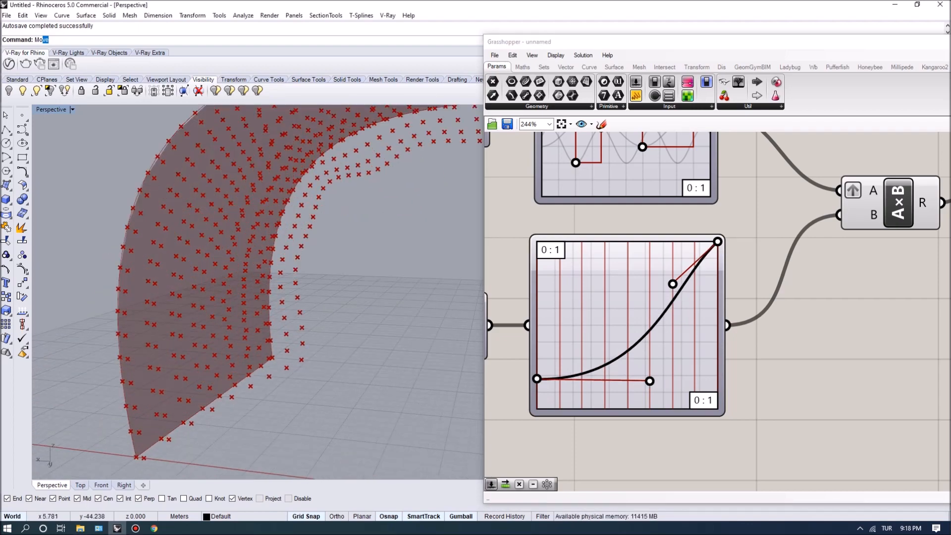
Step: Pull the Bezier curve's end handle nearly horizontal to form an S-shaped graph, and check the offset points
left_click_drag(673, 283, 617, 245)
right_click_drag(360, 149, 406, 183)
scroll(367, 314, "down", 5)
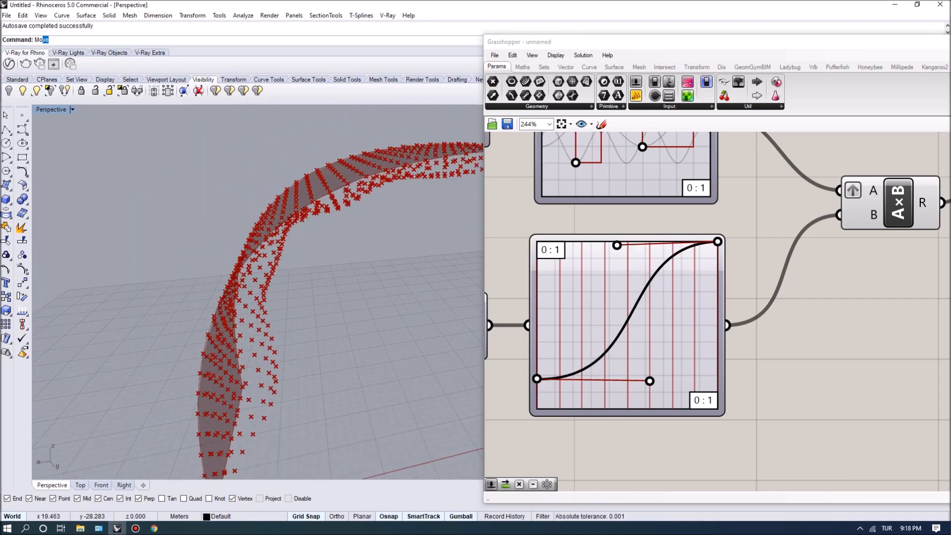
Step: Raise the lower Graph Mapper's Bezier start point and move its start handle up to the same level
right_click_drag(421, 329, 355, 313)
left_click_drag(537, 378, 537, 353)
left_click_drag(649, 381, 649, 354)
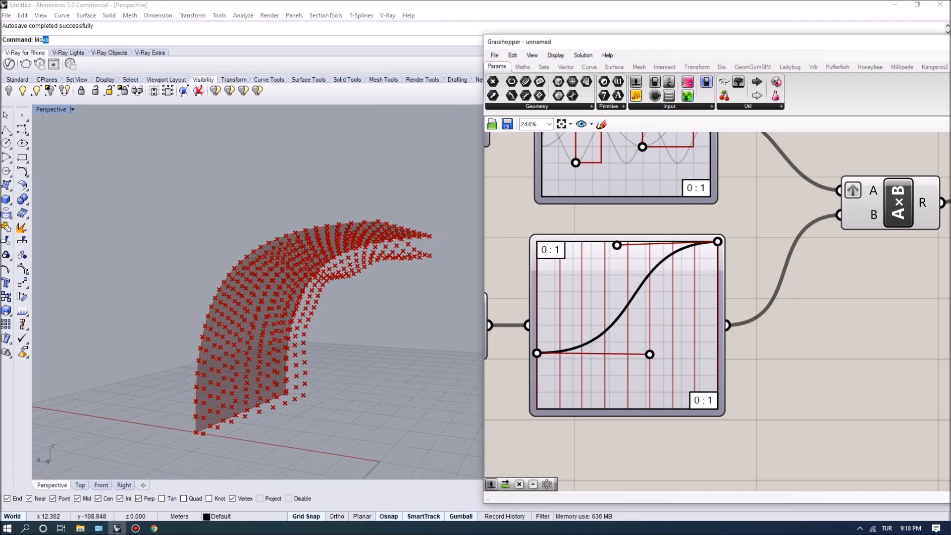
Step: Examine the Move component's offset points in the viewport and the data structure of its geometry output
scroll(722, 292, "down", 3)
right_click_drag(792, 257, 504, 417)
left_click(766, 252)
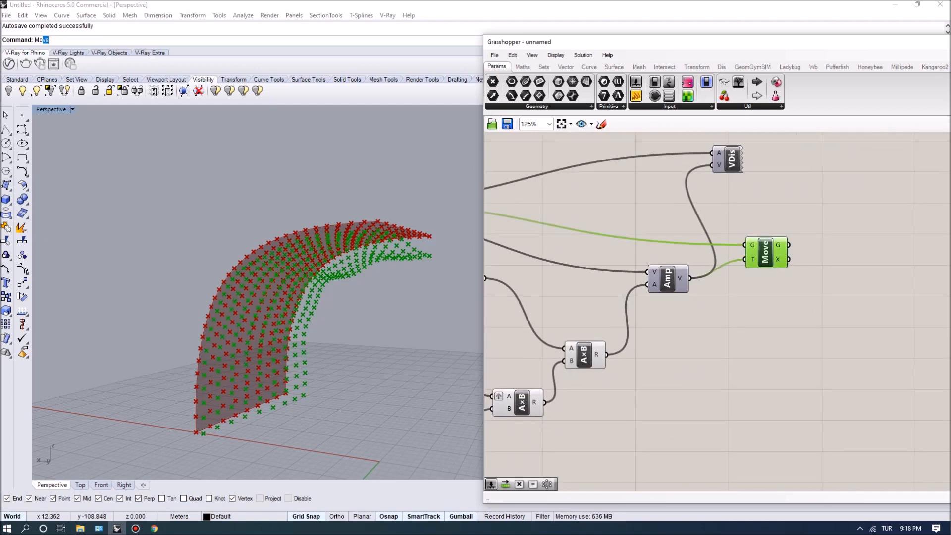
left_click_drag(766, 251, 772, 246)
right_click_drag(302, 312, 365, 347)
scroll(303, 330, "down", 5)
scroll(366, 347, "up", 4)
right_click_drag(793, 297, 668, 304)
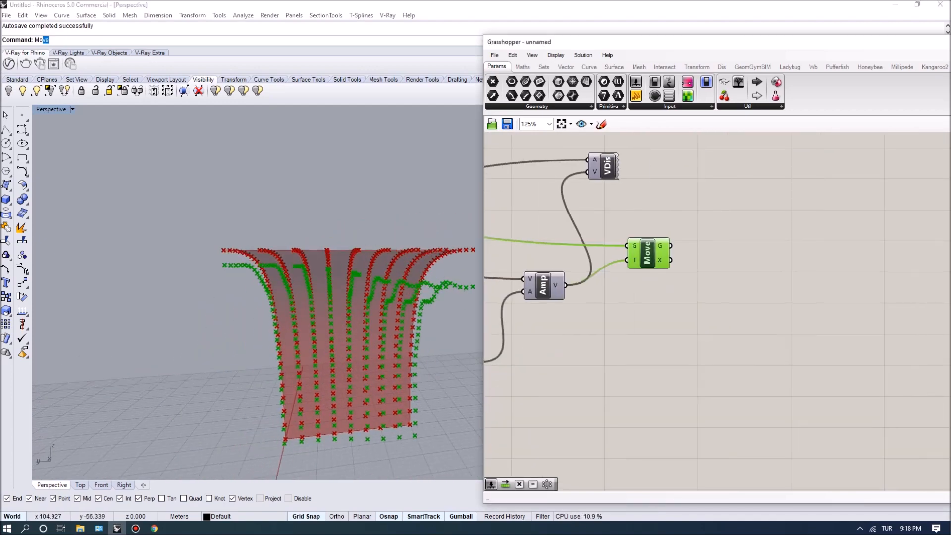
scroll(717, 259, "up", 3)
mouse_move(633, 238)
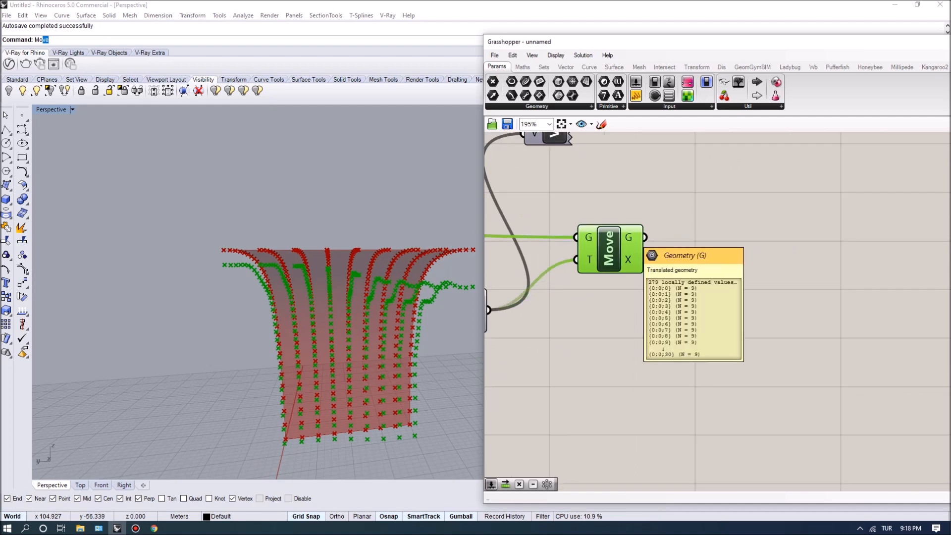
right_click_drag(744, 244, 672, 242)
double_click(672, 242)
type("pol")
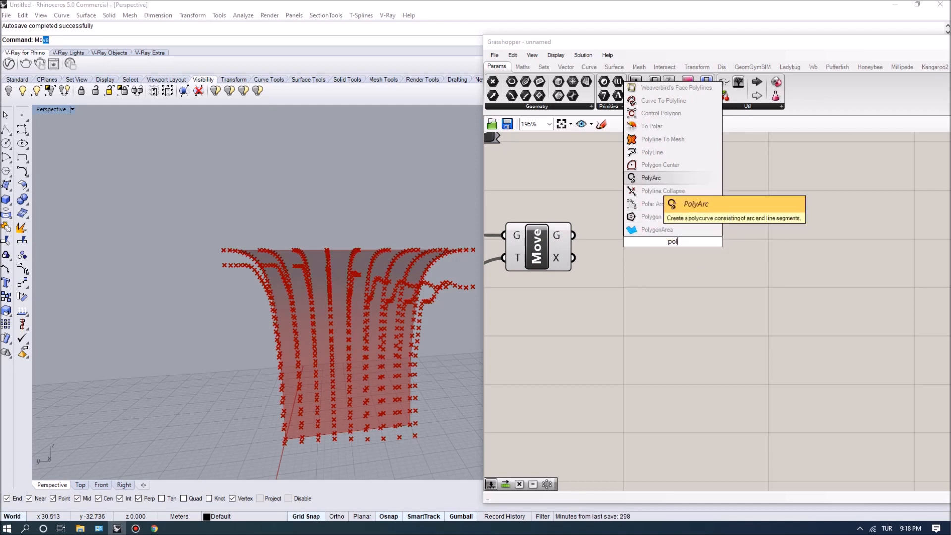
left_click(654, 178)
key("Delete")
Step: Add a PolyLine component beside Move and connect Move's geometry output to its vertices input
double_click(659, 247)
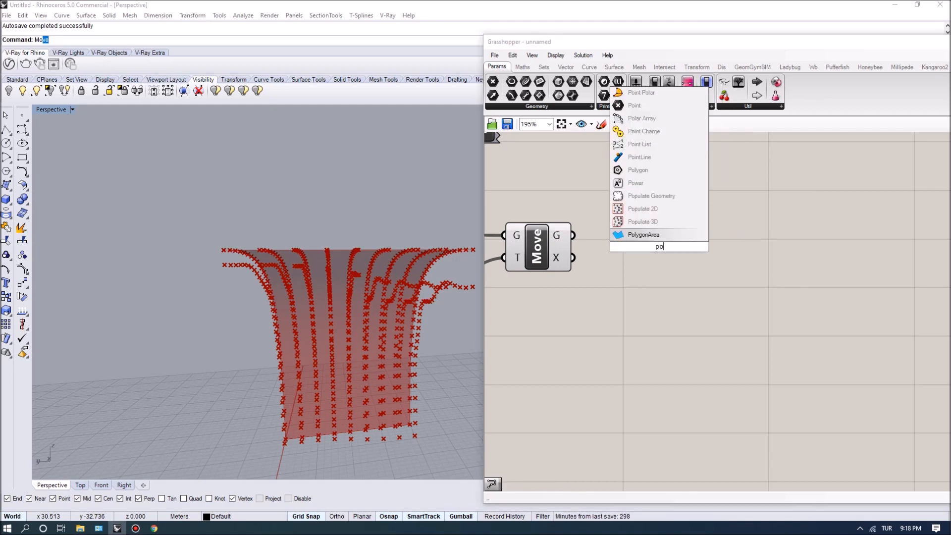
left_click(654, 176)
left_click_drag(658, 248, 670, 253)
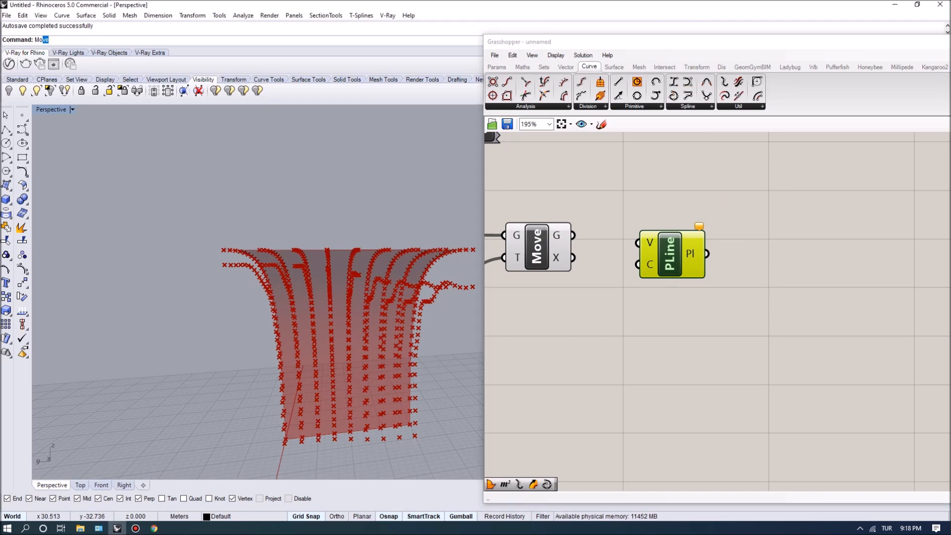
key("Escape")
left_click_drag(573, 235, 689, 256)
Step: Inspect the polylines through the offset points from several angles, together with the component chain that produces them
right_click_drag(347, 347, 377, 308)
scroll(346, 297, "down", 5)
scroll(347, 297, "up", 6)
scroll(376, 307, "down", 3)
right_click_drag(599, 283, 673, 307)
scroll(683, 282, "down", 6)
right_click_drag(278, 356, 232, 383)
right_click_drag(675, 282, 684, 289)
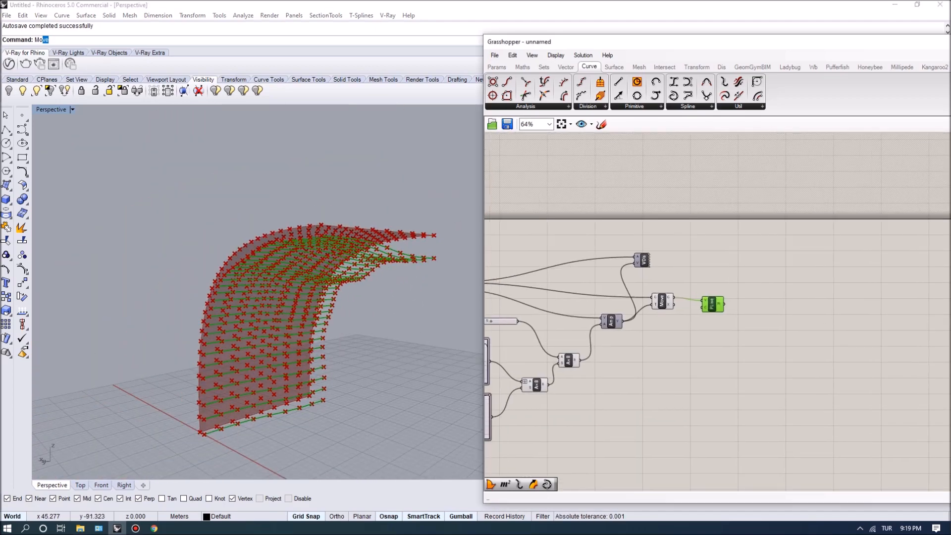
Step: Place the PolyLine component closer to Move and flatten its polyline output
scroll(685, 290, "up", 3)
left_click_drag(735, 320, 715, 314)
scroll(745, 312, "up", 4)
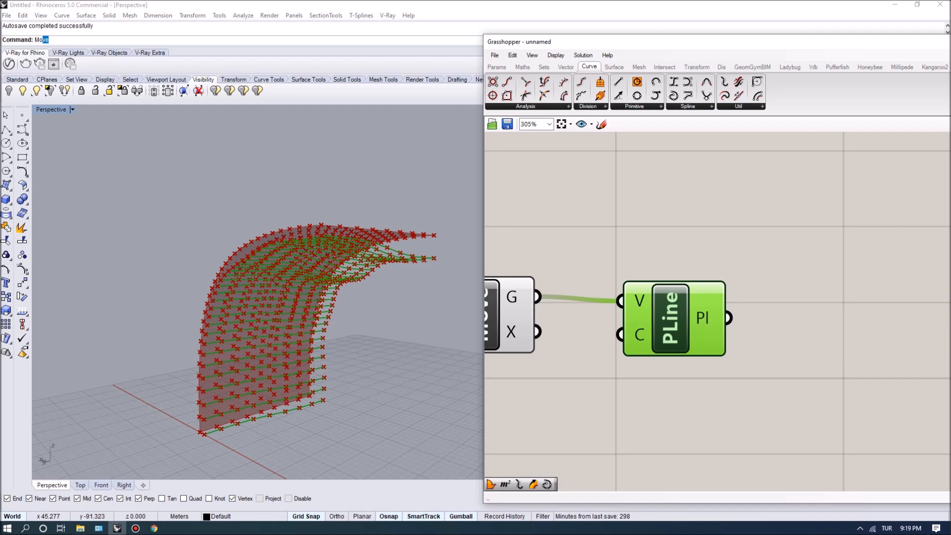
right_click(707, 314)
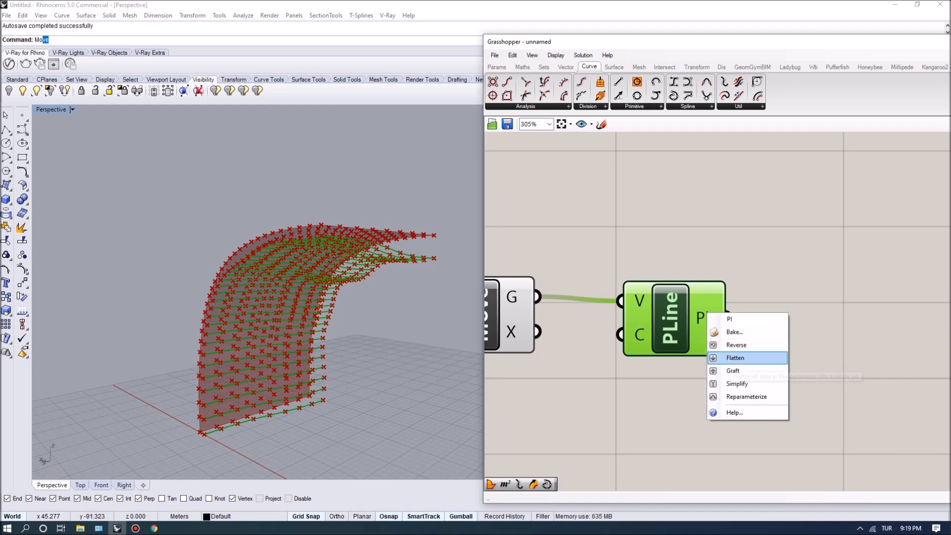
left_click(733, 359)
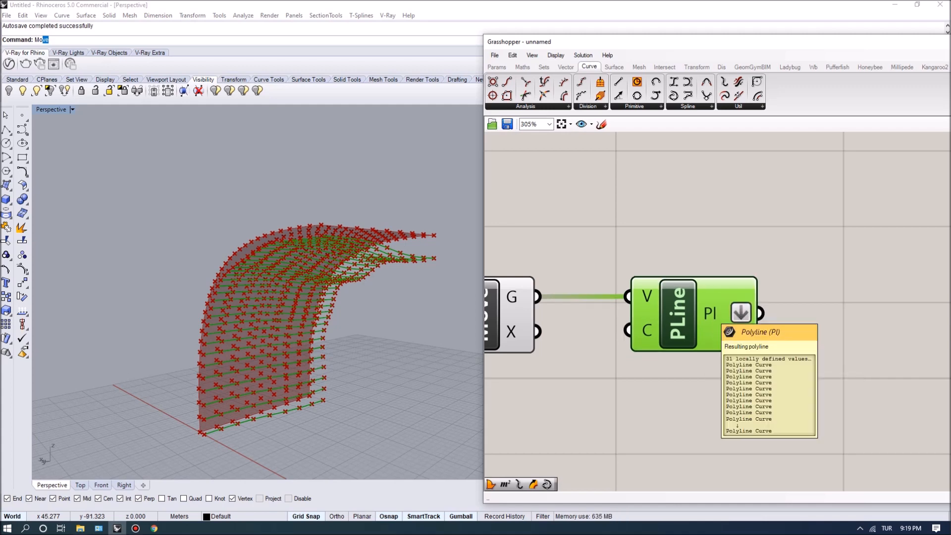
Step: Examine how the flattened polylines run row by row across the canopy's offset points
right_click_drag(347, 307, 322, 337)
right_click_drag(421, 376, 322, 329)
scroll(362, 361, "up", 5)
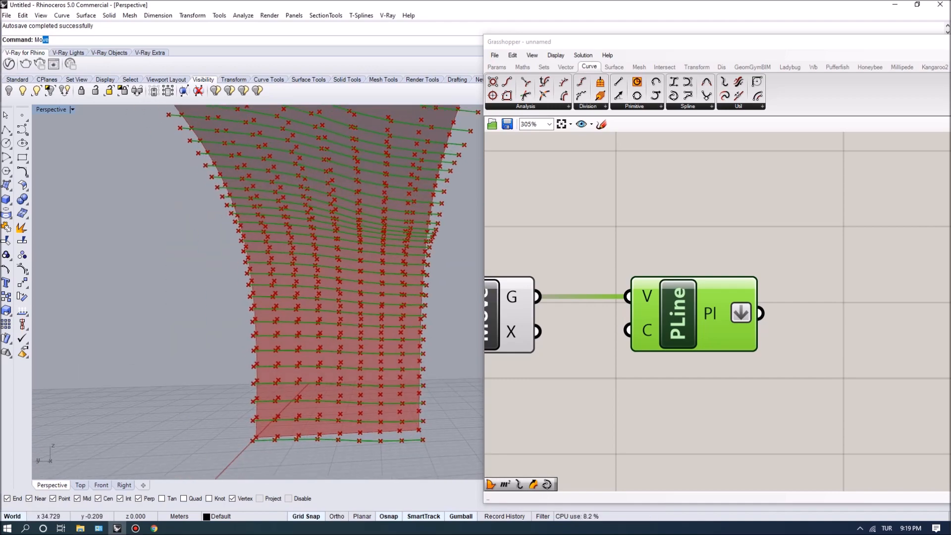
scroll(280, 422, "down", 1)
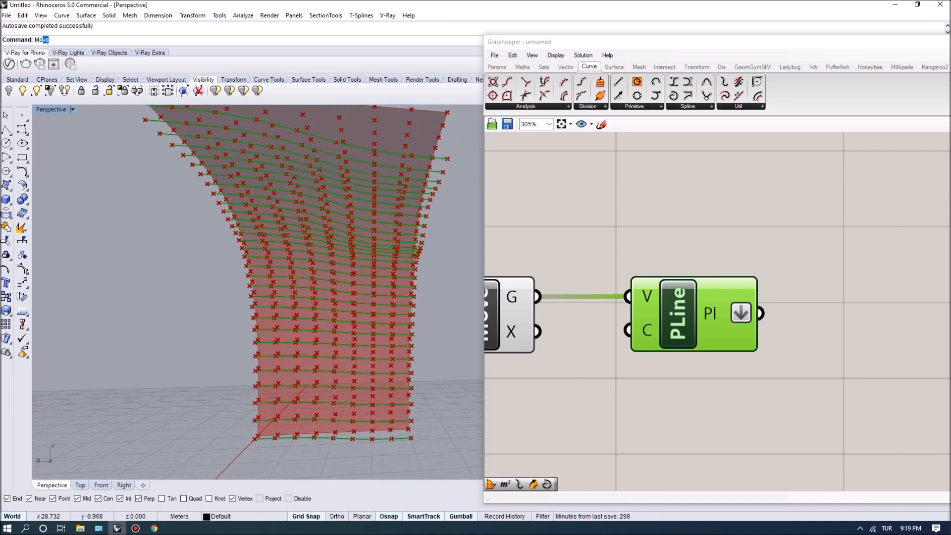
scroll(265, 409, "down", 9)
scroll(302, 406, "up", 8)
right_click_drag(302, 406, 347, 357)
scroll(248, 416, "down", 5)
scroll(248, 416, "up", 5)
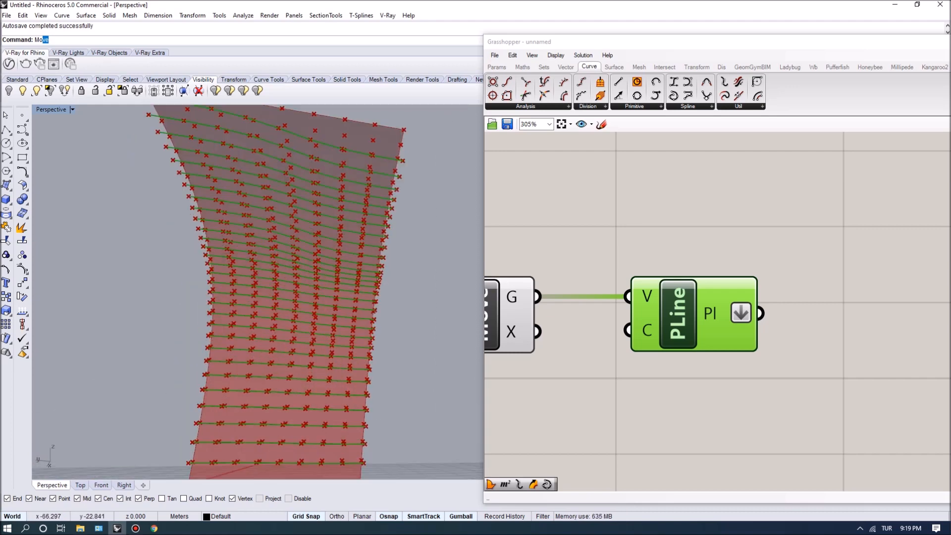
Step: Check the PolyLine output's curve list and compare it with the order of the polylines from bottom to top
right_click_drag(700, 289, 708, 297)
left_click_drag(709, 297, 683, 297)
left_click_drag(715, 325, 713, 325)
mouse_move(713, 325)
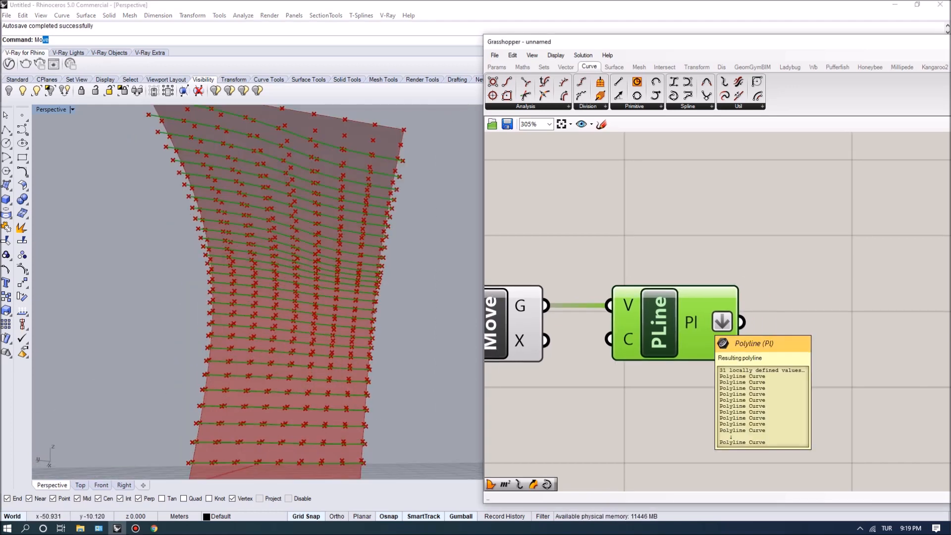
scroll(346, 436, "down", 1)
right_click_drag(347, 436, 312, 453)
scroll(300, 322, "down", 2)
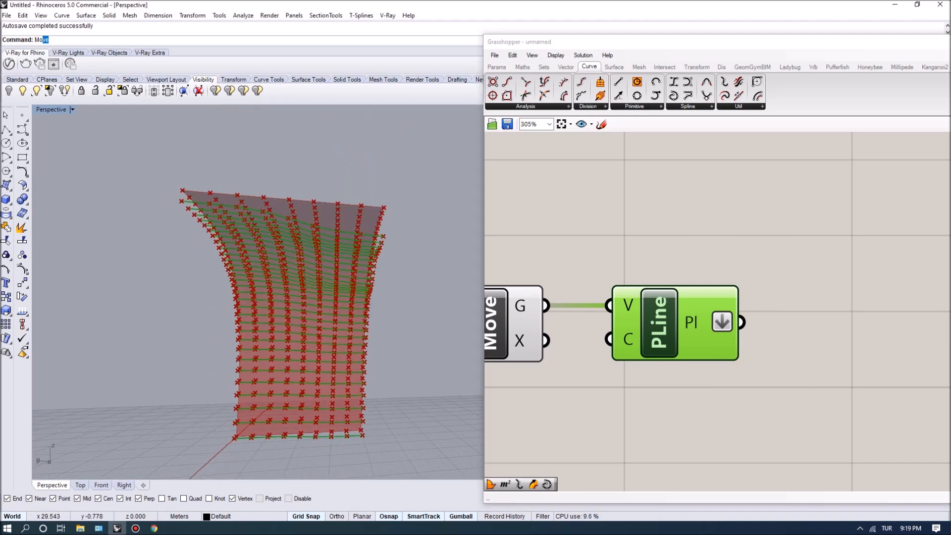
scroll(263, 431, "up", 2)
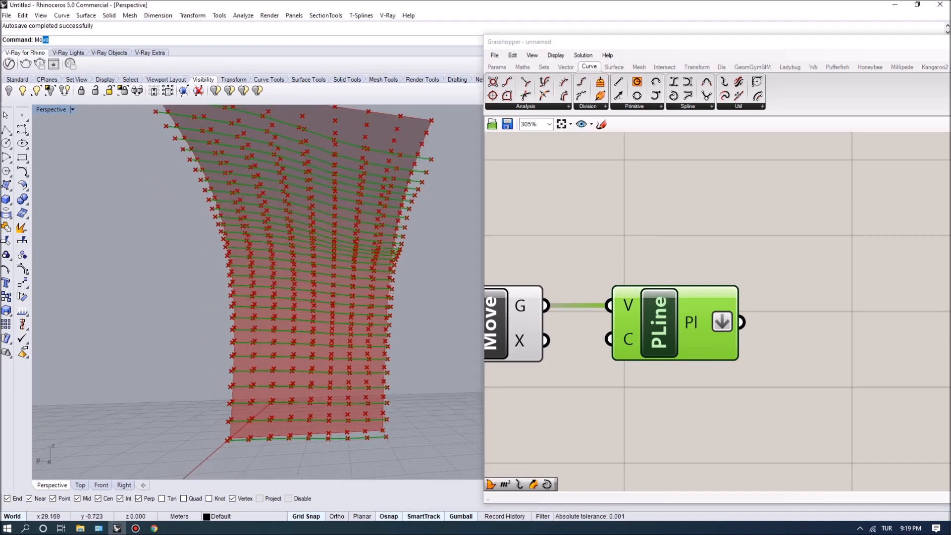
right_click_drag(743, 258, 687, 256)
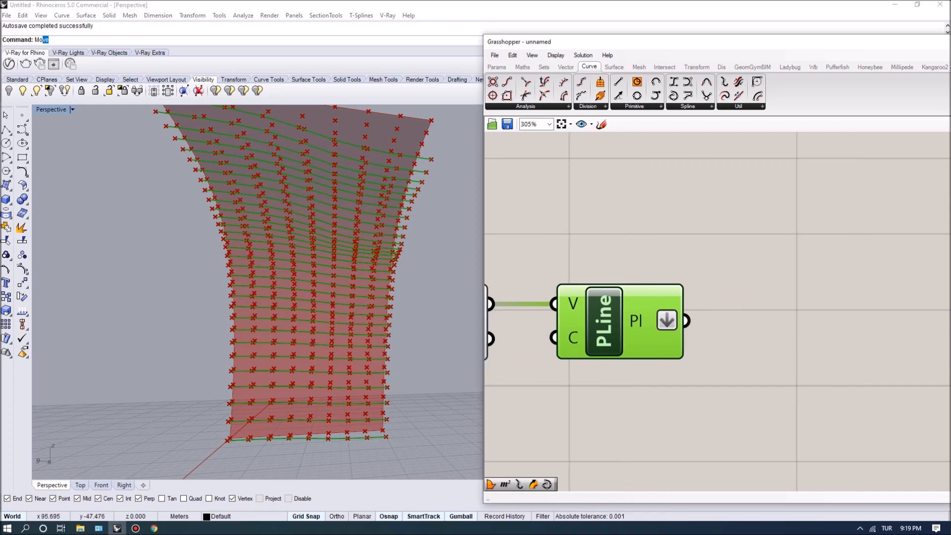
right_click_drag(297, 297, 312, 309)
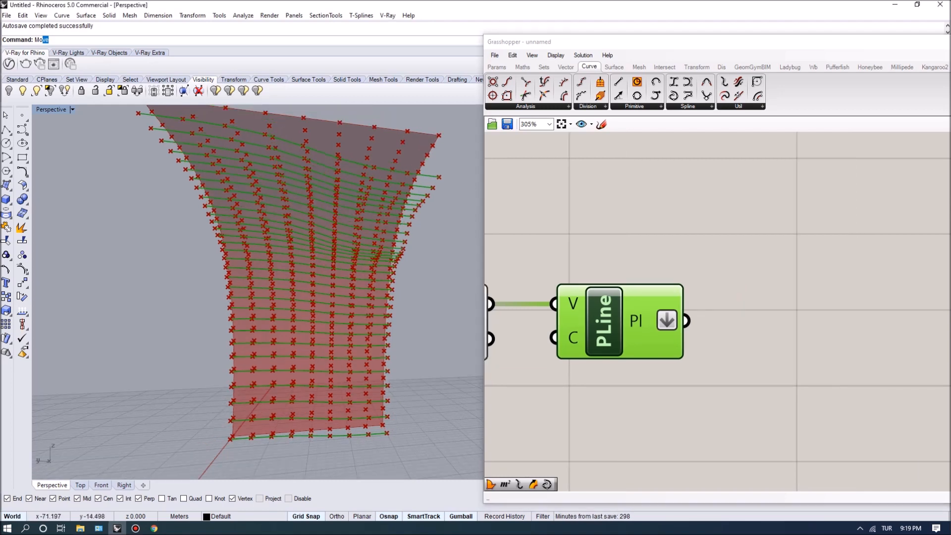
right_click_drag(317, 371, 378, 381)
scroll(341, 378, "down", 3)
scroll(341, 378, "up", 3)
scroll(366, 392, "down", 3)
scroll(367, 392, "up", 3)
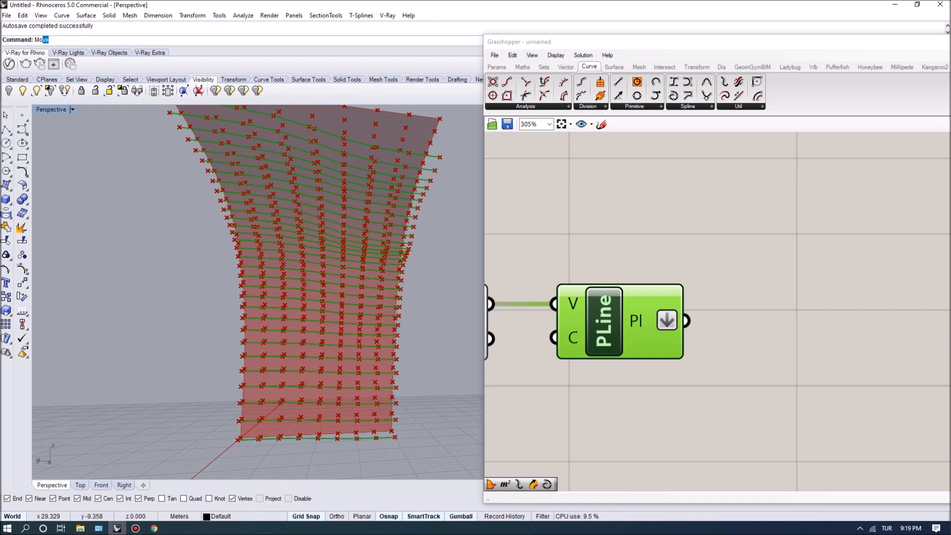
scroll(486, 299, "down", 1)
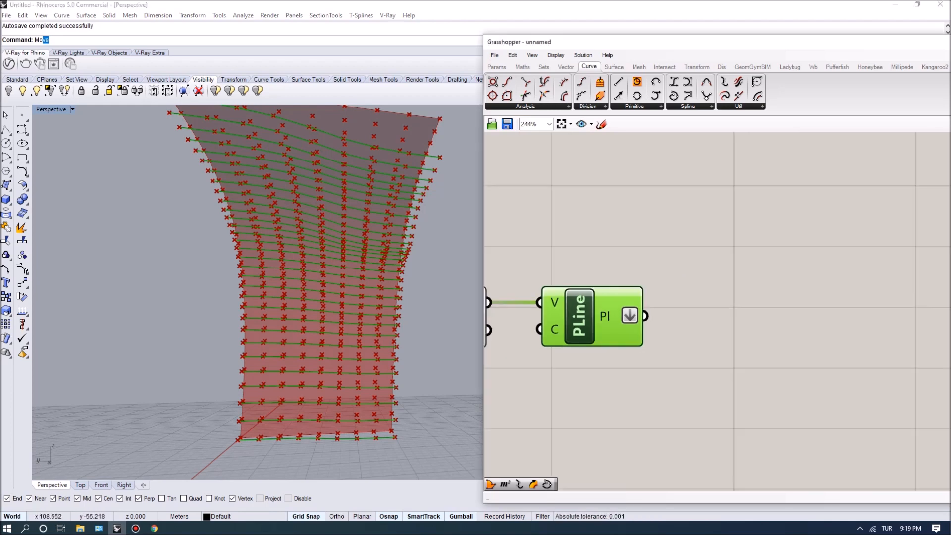
Step: Add a Shift List component to the right of the PolyLine component
double_click(713, 292)
type("d")
key("BackSpace")
type("shift")
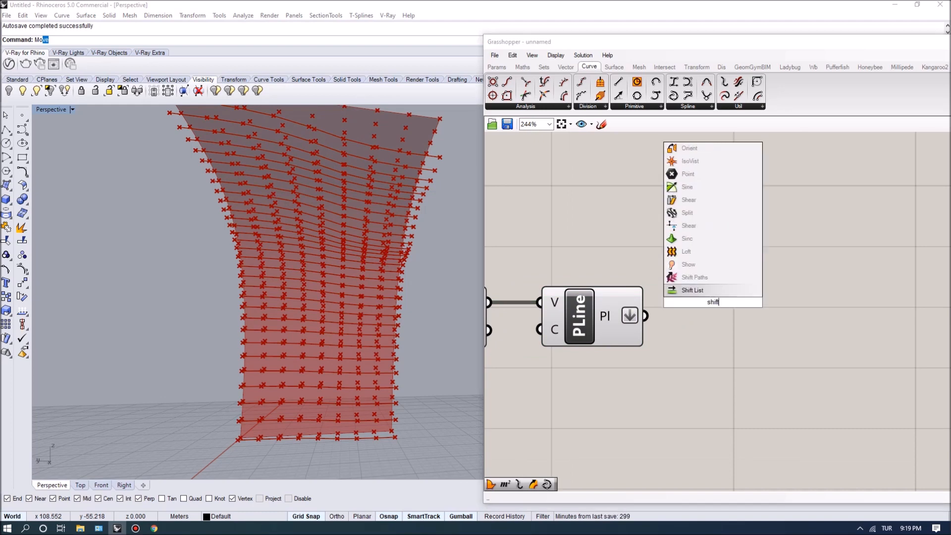
key("Return")
left_click_drag(637, 322, 804, 278)
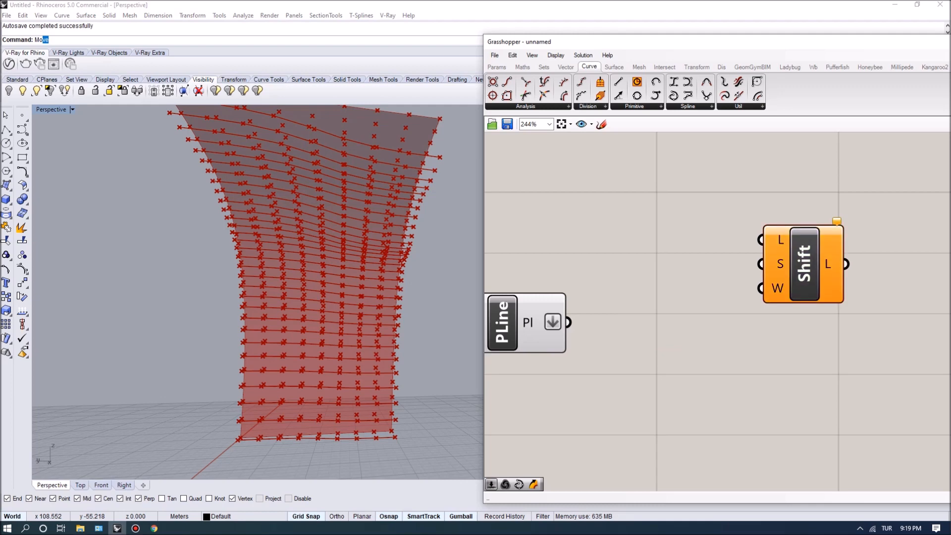
Step: Add a Boolean Toggle set to False and connect it to Shift List's wrap input
double_click(666, 280)
type("bool")
key("Up")
key("Return")
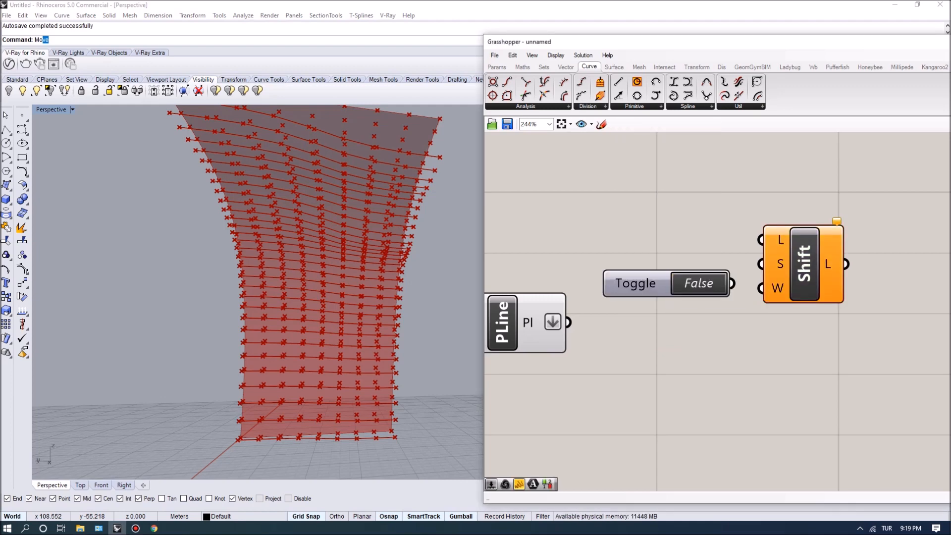
left_click_drag(805, 264, 814, 258)
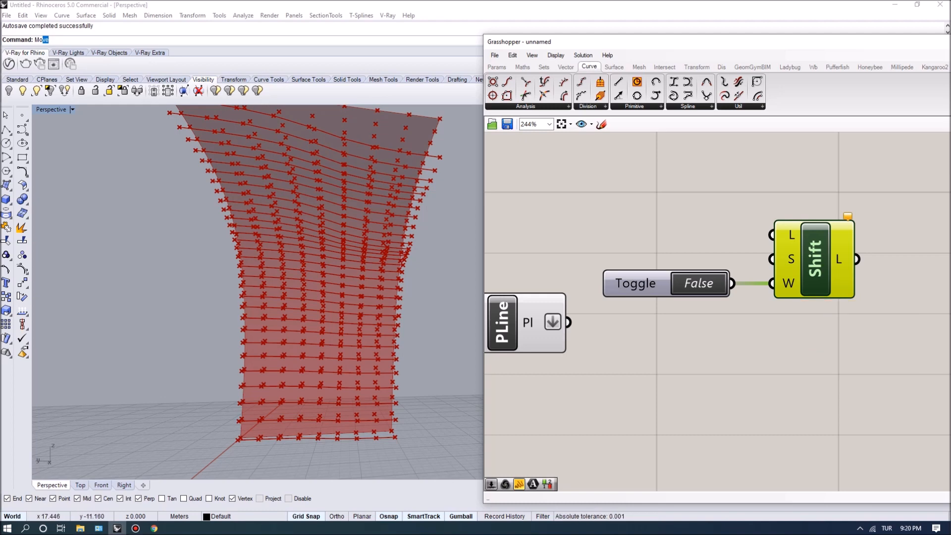
Step: Connect the flattened polylines to Shift List's list input and rearrange the Shift List and its toggle
scroll(640, 328, "down", 3)
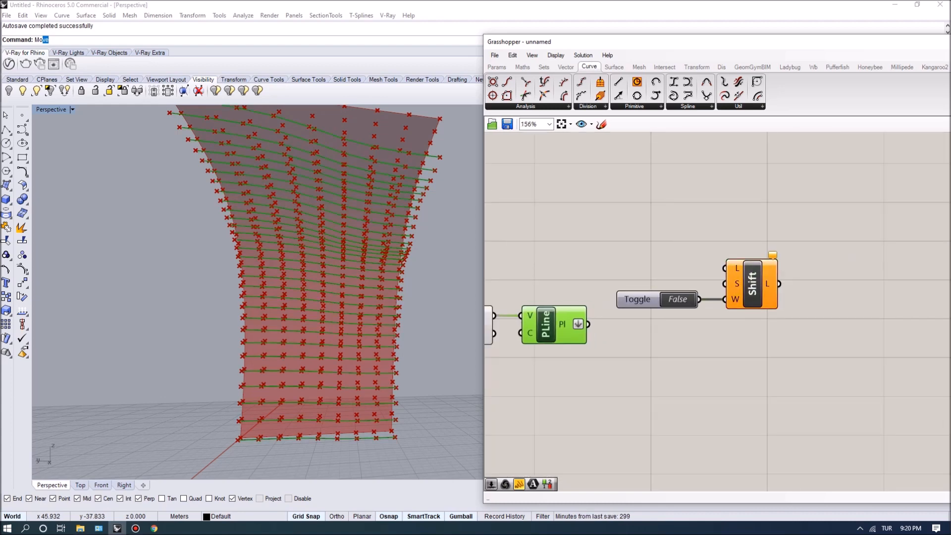
right_click_drag(641, 328, 634, 333)
left_click_drag(582, 329, 825, 284)
left_click_drag(631, 304, 703, 321)
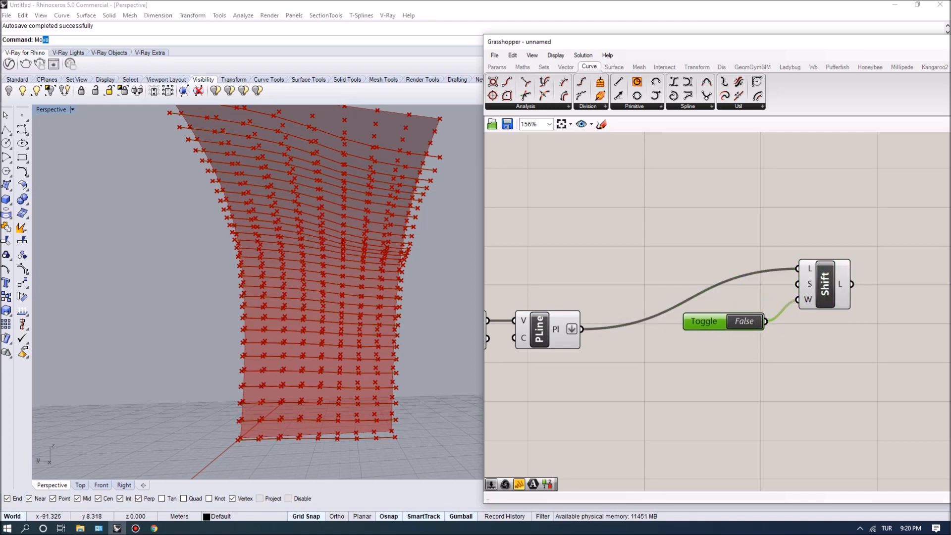
scroll(811, 289, "up", 1)
mouse_move(811, 288)
right_mouse_down()
mouse_move(775, 288)
mouse_move(794, 292)
right_mouse_up()
double_click(580, 249)
type("-1..1")
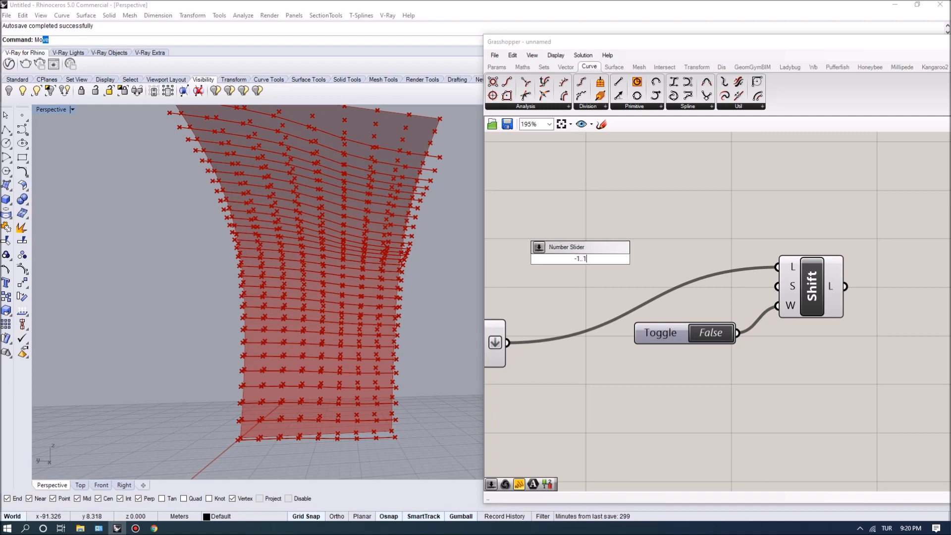
key("Escape")
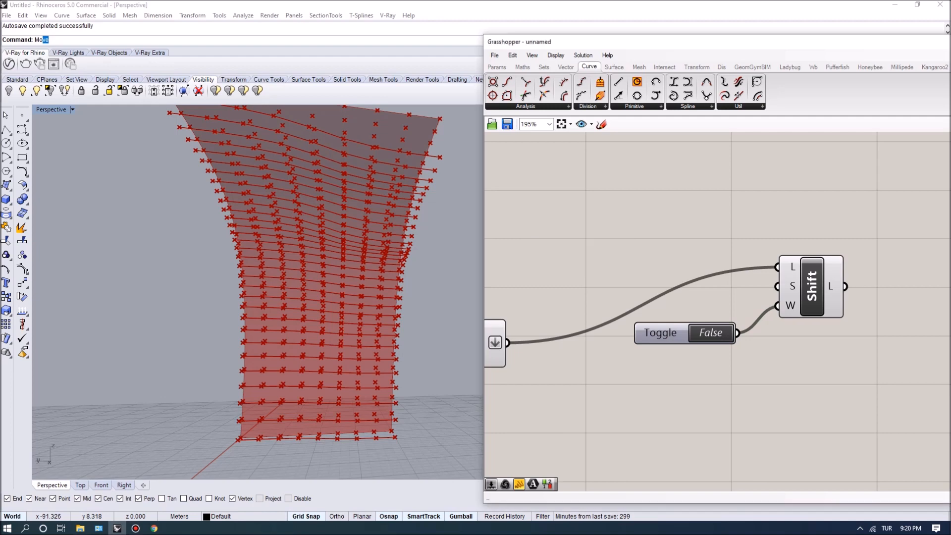
Step: Add a number slider from -1 to 1 at -1, connect it to Shift List's shift input and check the shifted polylines
double_click(601, 226)
type("-")
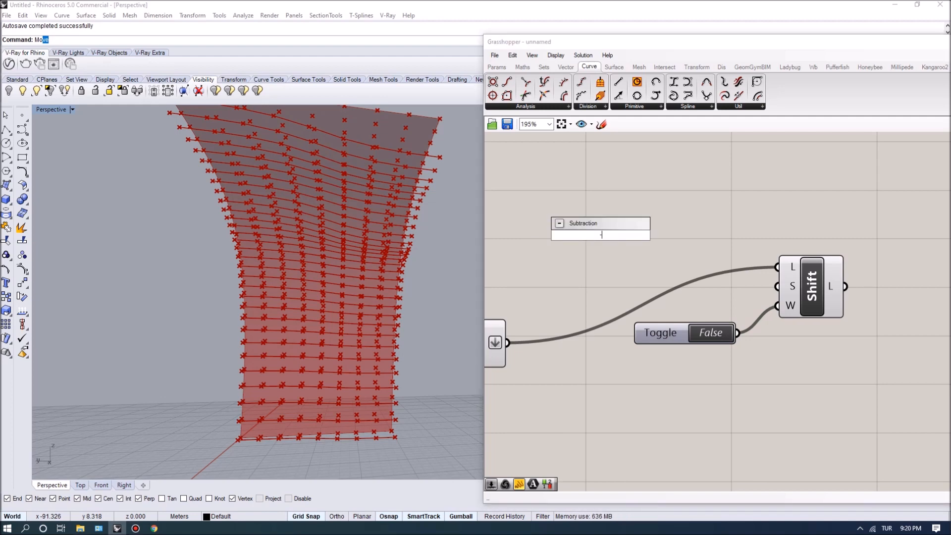
type("1..1")
key("Return")
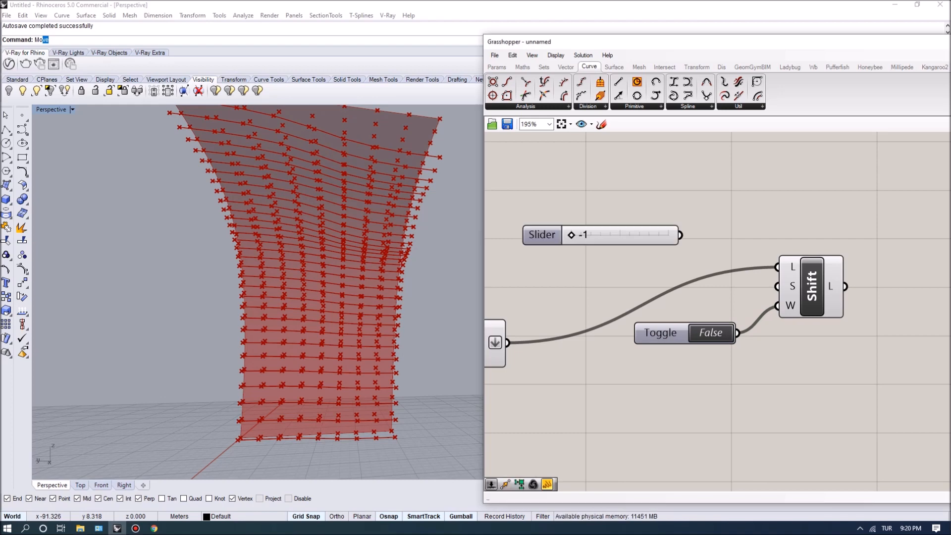
left_click_drag(678, 264, 777, 286)
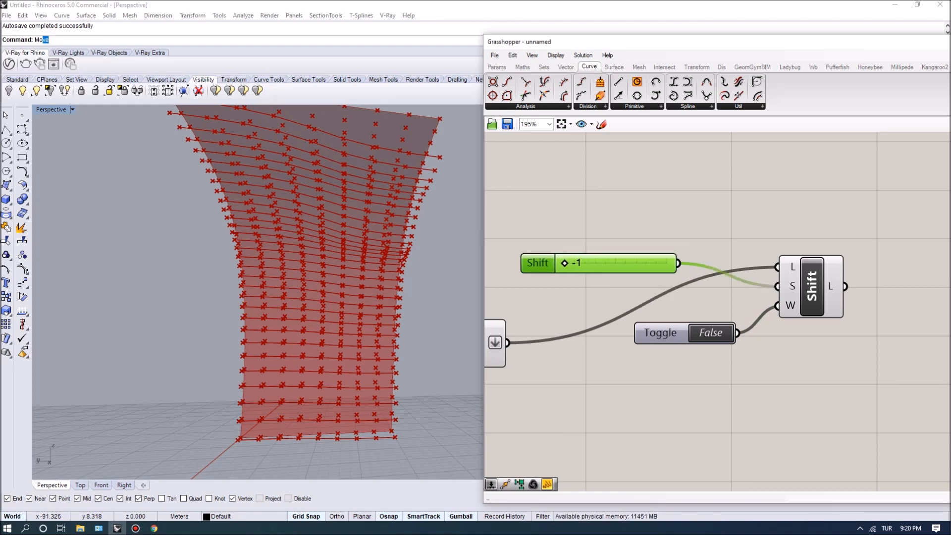
left_click_drag(540, 263, 578, 276)
left_click(812, 286)
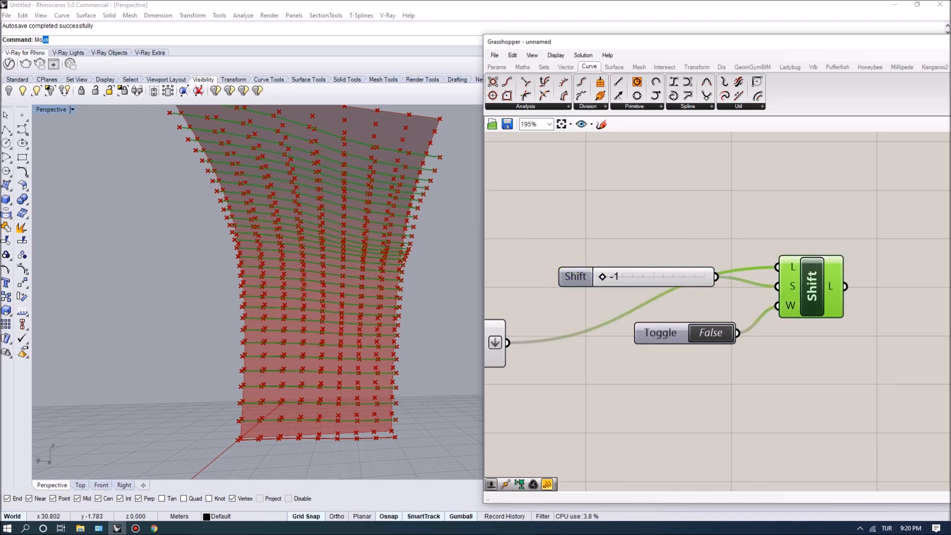
scroll(306, 394, "down", 4)
right_click_drag(306, 395, 282, 394)
scroll(293, 407, "up", 5)
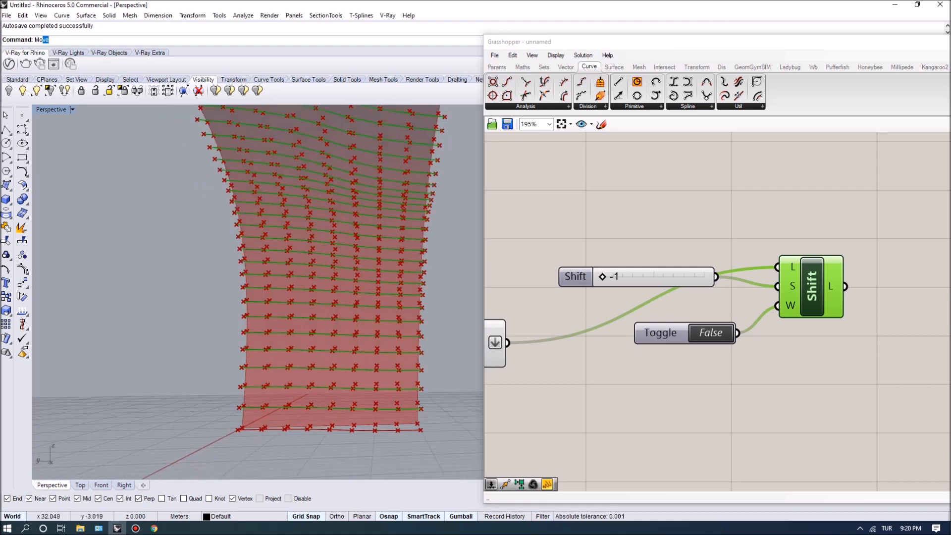
Step: Duplicate the Shift List with its slider and toggle, placing the copy directly below the original
scroll(777, 257, "down", 2)
right_click_drag(777, 257, 764, 234)
left_click_drag(803, 225, 664, 323)
left_click_drag(786, 252, 784, 342, "alt")
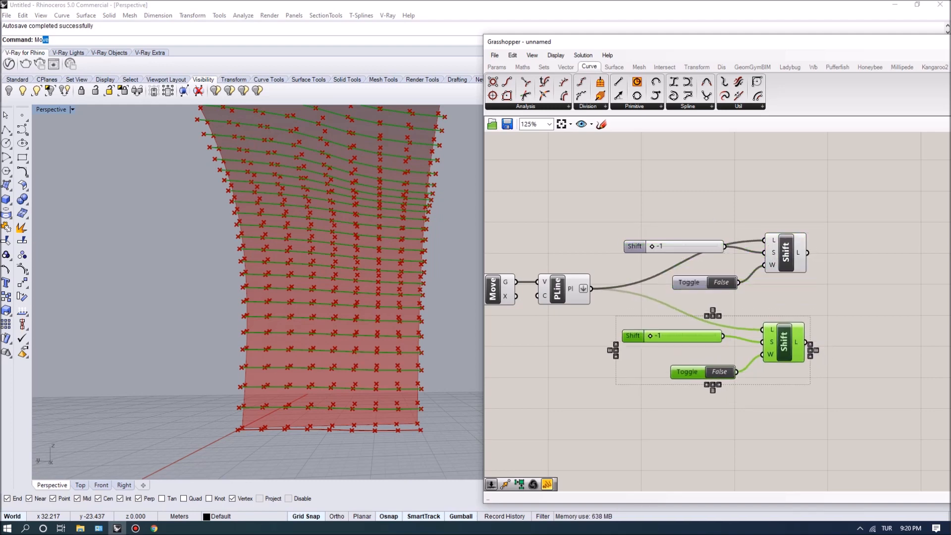
Step: Set the lower Shift List's number slider to 1
left_click_drag(651, 335, 717, 336)
double_click(713, 335)
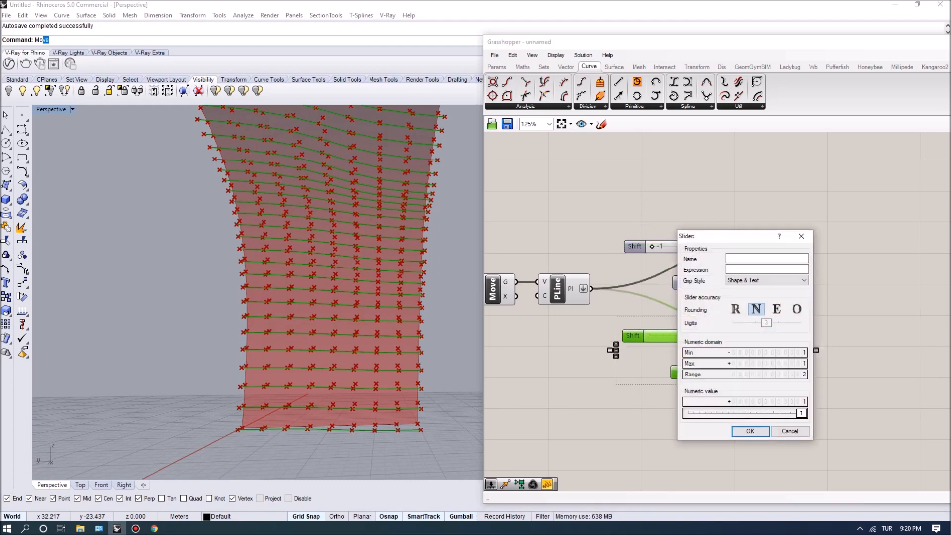
key("Return")
right_click_drag(258, 277, 288, 275)
left_click(595, 377)
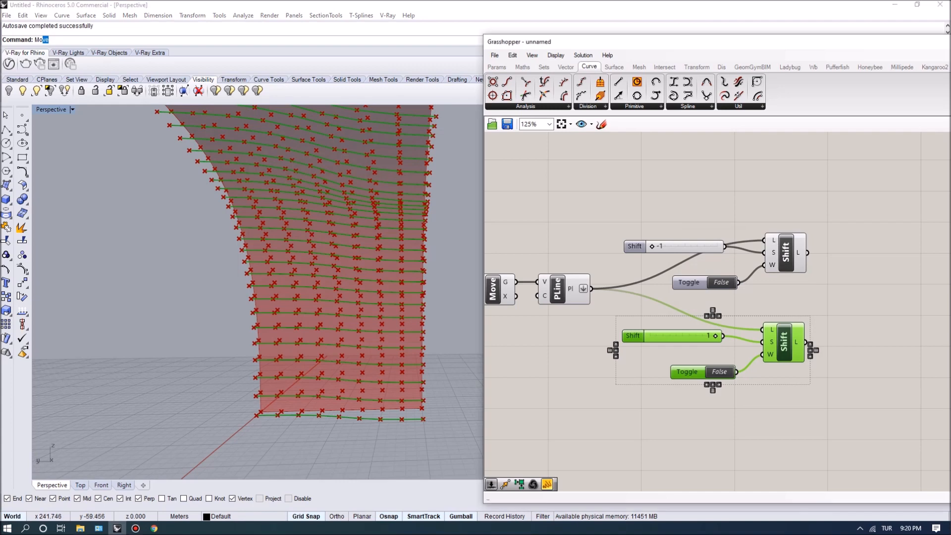
Step: Compare the polylines of the two Shift Lists by highlighting each list's geometry on the surface
scroll(387, 240, "down", 2)
scroll(416, 284, "down", 3)
left_click(784, 342)
right_click_drag(297, 248, 332, 248)
scroll(406, 144, "up", 8)
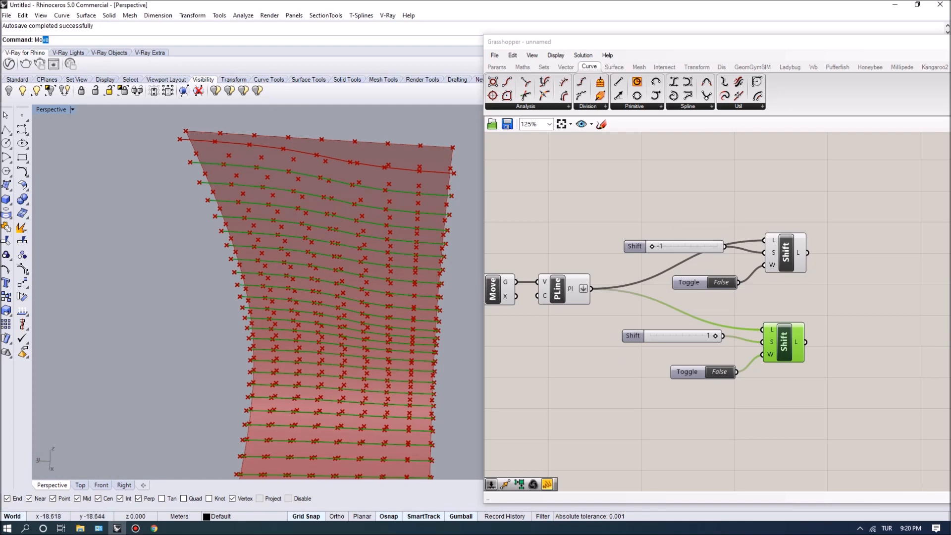
scroll(337, 164, "down", 5)
right_click_drag(337, 164, 334, 119)
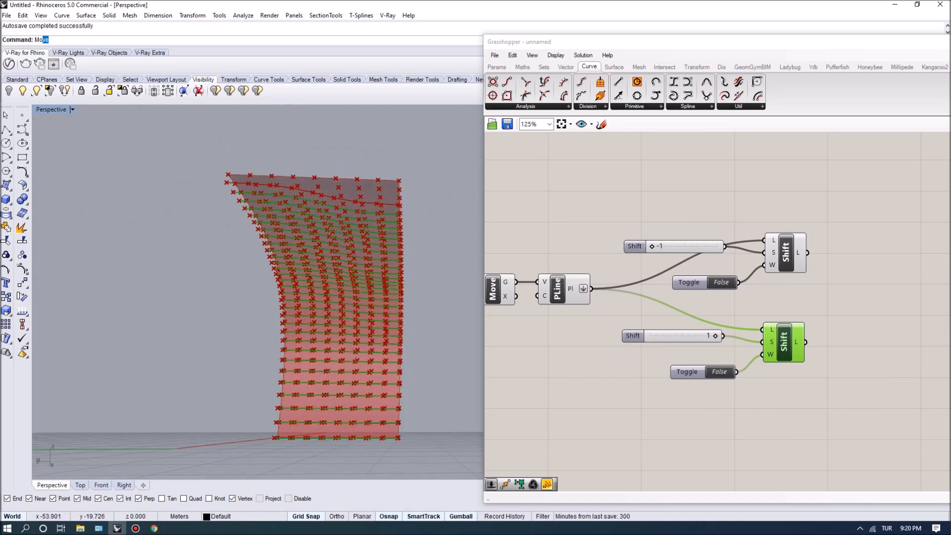
left_click(785, 252)
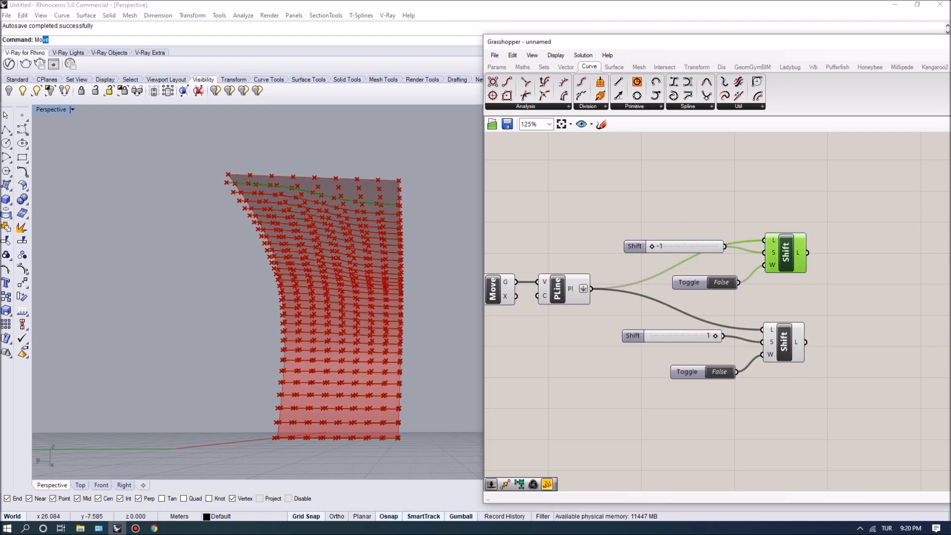
right_click_drag(346, 377, 362, 406)
scroll(362, 406, "up", 6)
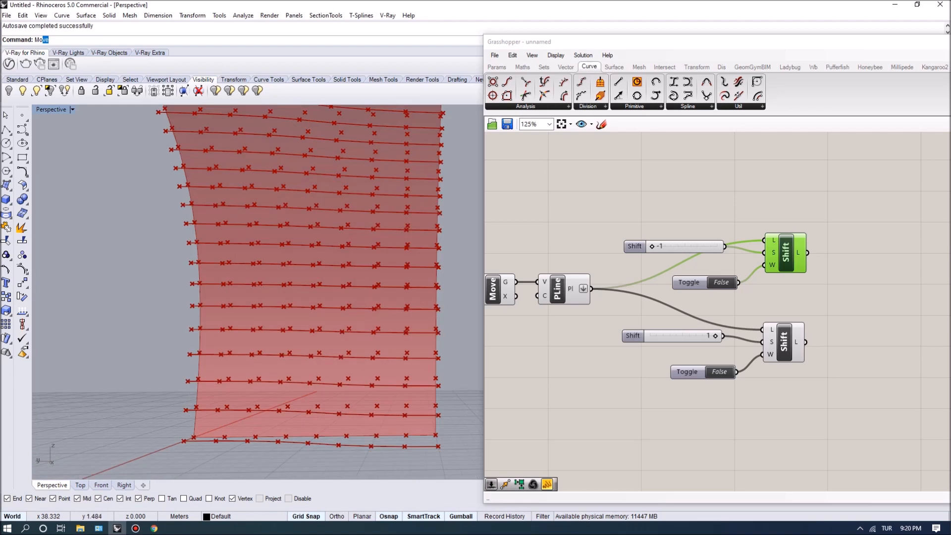
right_click_drag(842, 307, 786, 306)
left_click_drag(731, 253, 731, 250)
left_click(729, 341)
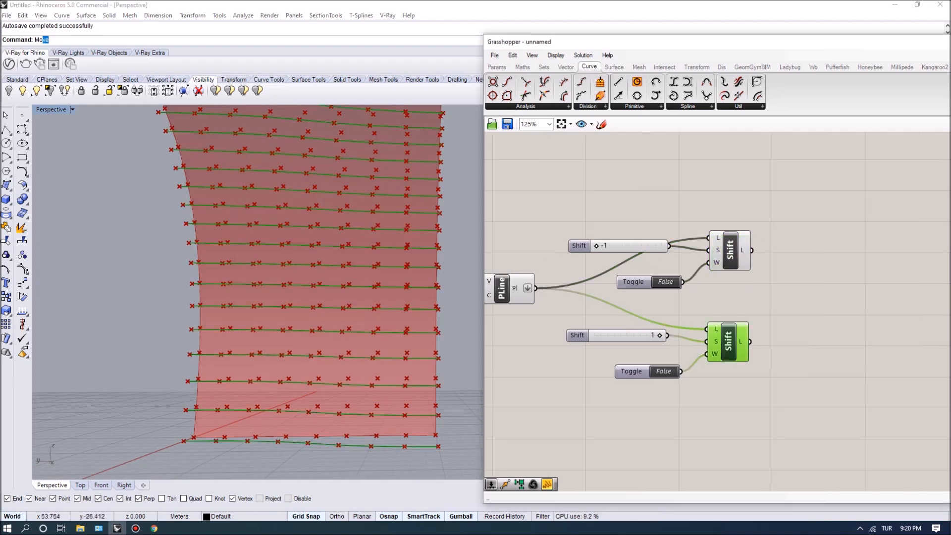
right_click_drag(297, 288, 312, 312)
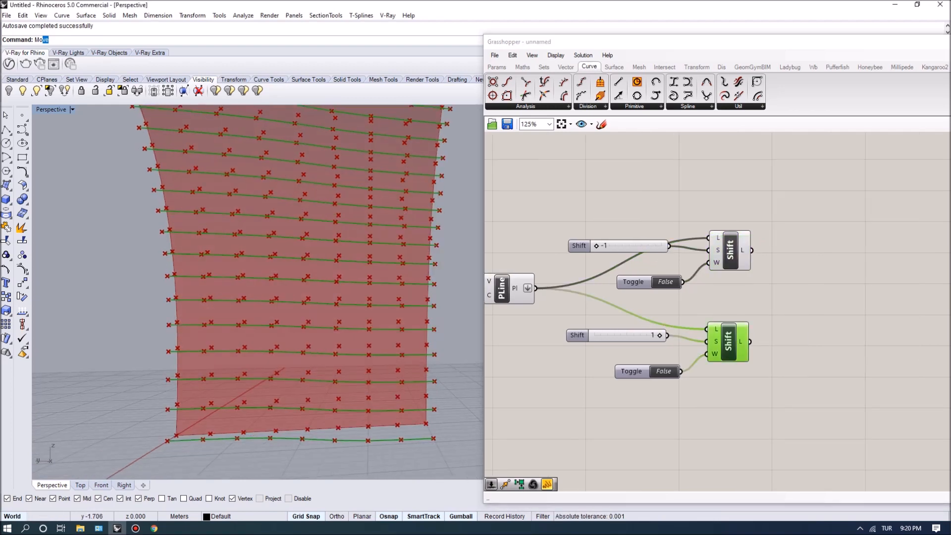
left_click(730, 250)
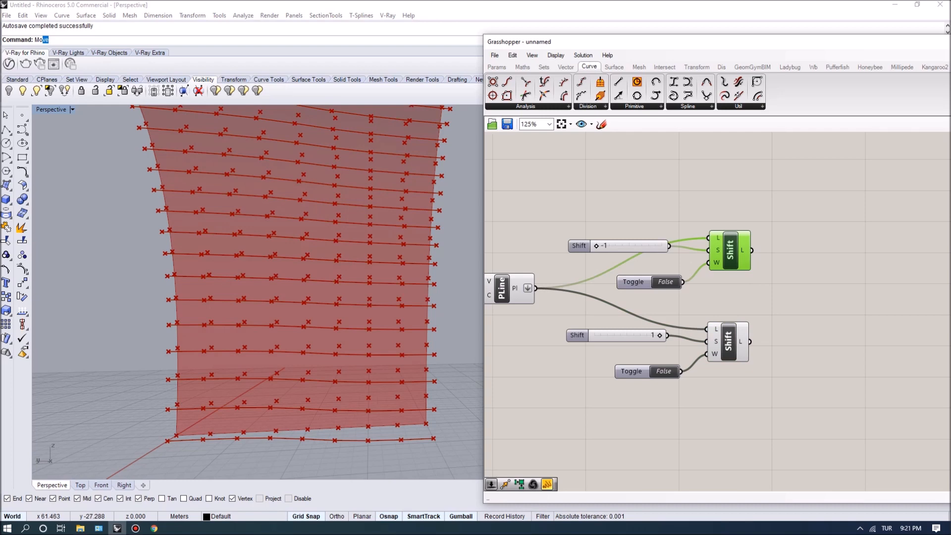
Step: Turn off the PolyLine component's preview and compare the output of the two Shift Lists
right_click(502, 292)
left_click(525, 310)
left_click(728, 341)
left_click(730, 250)
left_click(729, 341)
Step: Turn off the preview of both Shift List components
right_click(725, 340)
left_click(748, 359)
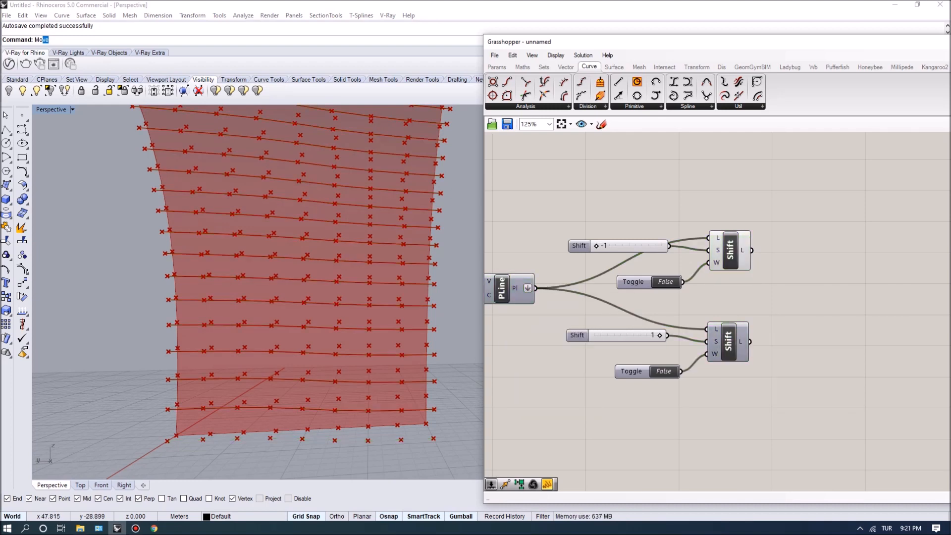
left_click(731, 250)
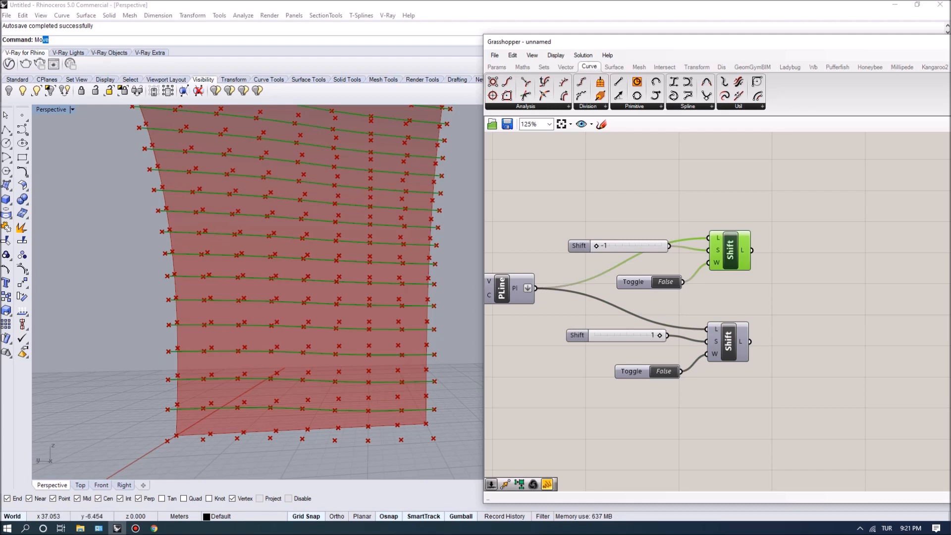
right_click(737, 250)
left_click(758, 269)
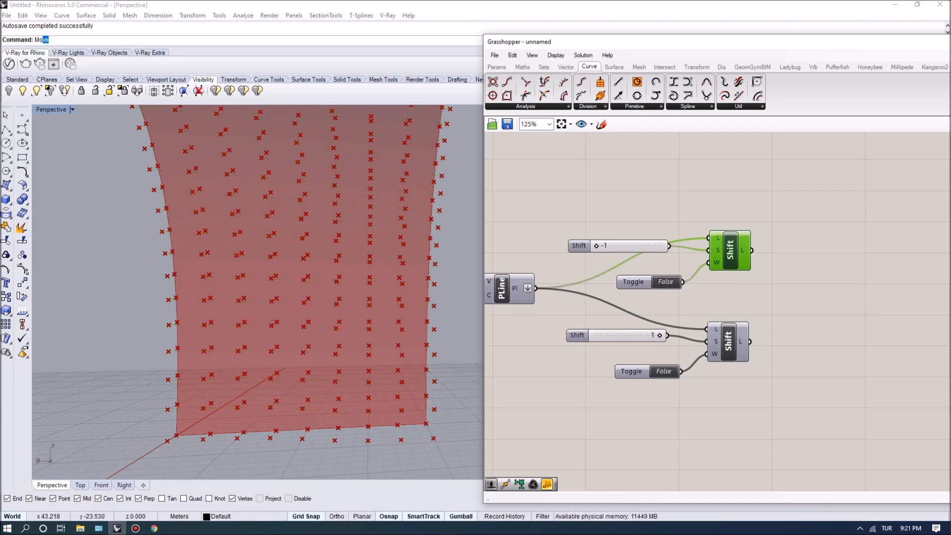
Step: Turn the preview of both Shift List components back on and check the lower list's polylines
right_click(731, 252)
left_click(750, 272)
right_click_drag(777, 297, 745, 310)
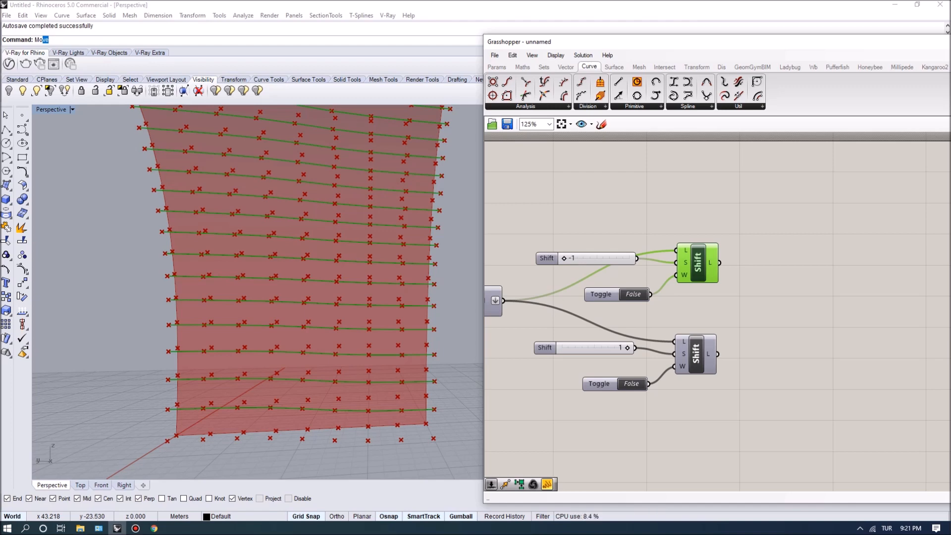
left_click(697, 355)
right_click(698, 356)
left_click(727, 376)
left_click_drag(698, 355, 703, 354)
right_click_drag(198, 421, 203, 426)
right_click_drag(267, 386, 284, 399)
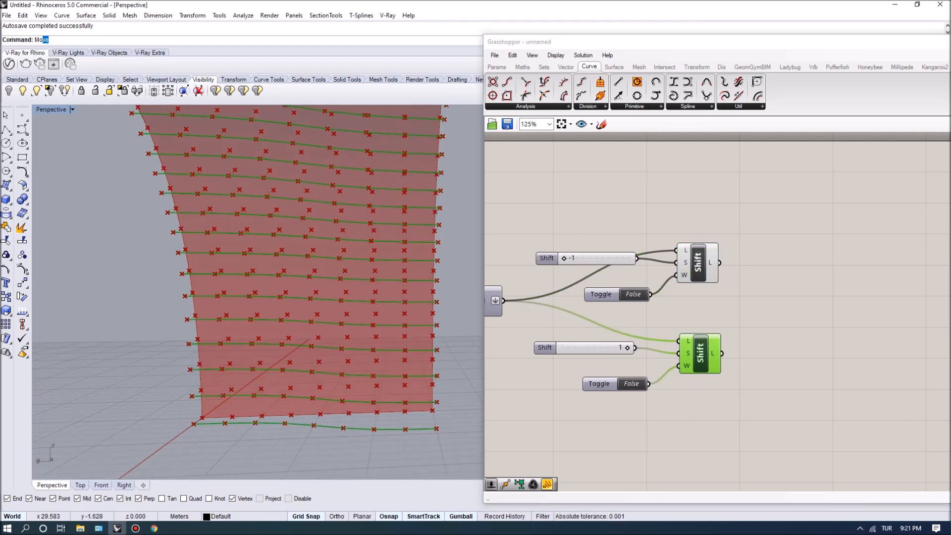
Step: Turn off the preview of all components upstream of the two Shift Lists
scroll(718, 317, "down", 5)
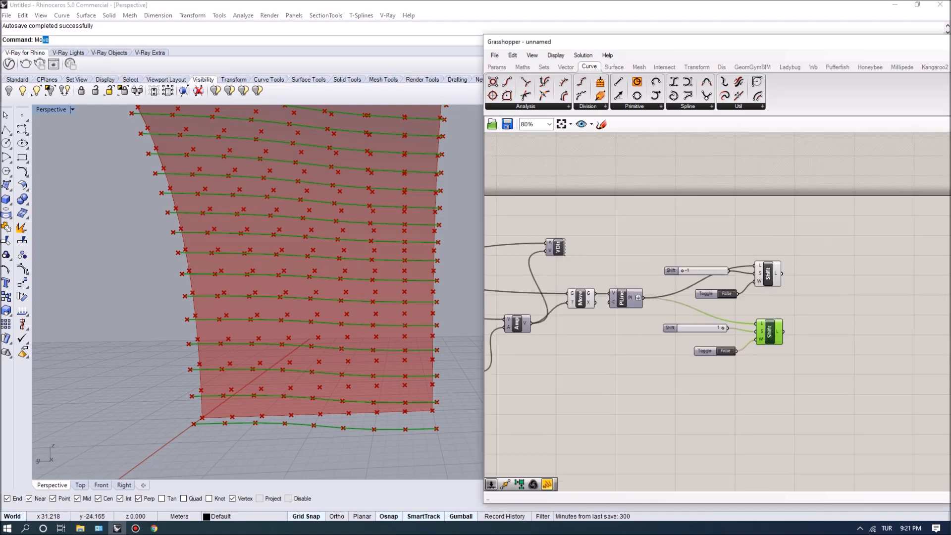
right_click_drag(762, 411, 792, 408)
left_click_drag(792, 408, 493, 238)
left_click(583, 55)
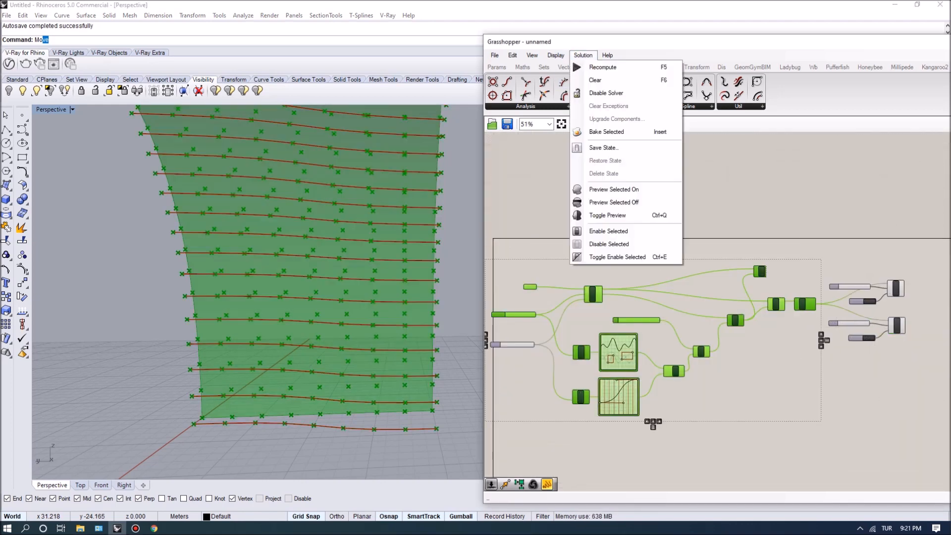
left_click(594, 189)
scroll(630, 290, "up", 3)
right_click_drag(659, 248, 790, 250)
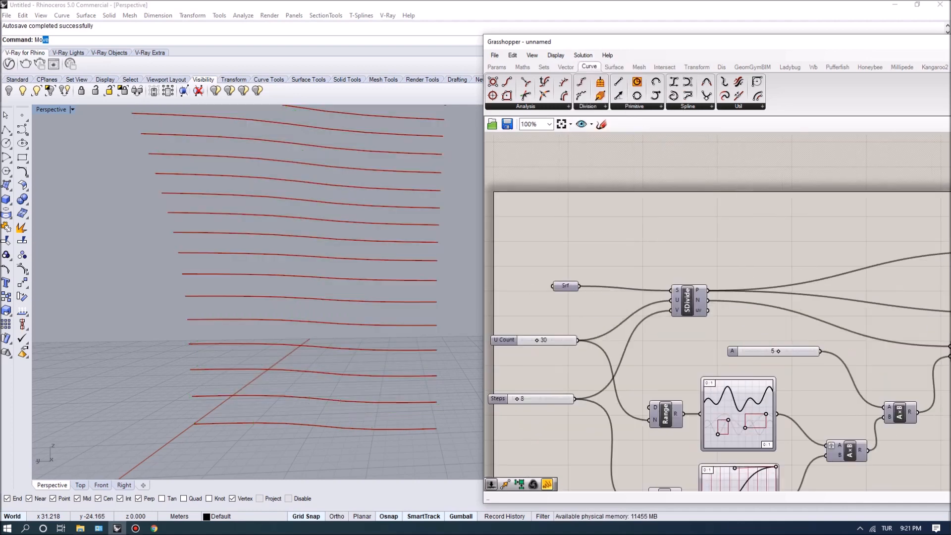
Step: Turn the surface parameter's preview back on and compare both shifted polyline lists against the surface
right_click(561, 285)
left_click(584, 293)
right_click_drag(297, 247, 275, 258)
scroll(491, 273, "down", 5)
scroll(748, 286, "up", 6)
right_click_drag(748, 286, 719, 303)
left_click(667, 277)
left_click(669, 367)
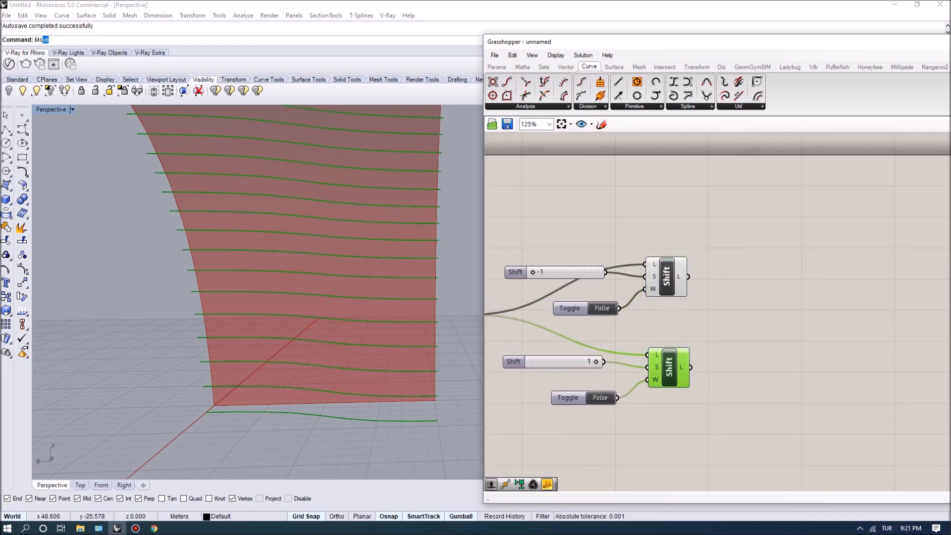
Step: Add an Explode component and connect the lower Shift List's output to its curve input
right_click_drag(748, 286, 699, 269)
left_click(699, 269)
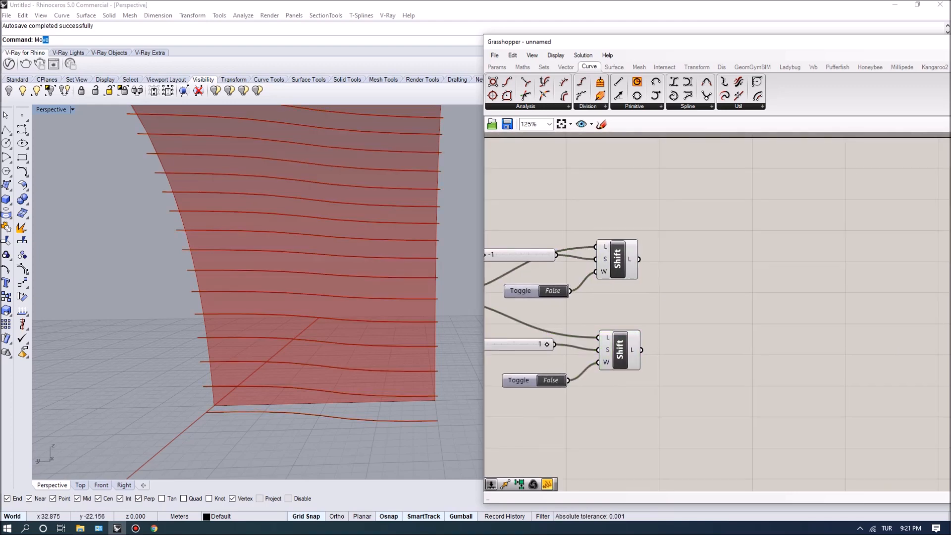
type("Ex")
double_click(698, 350)
type("explo")
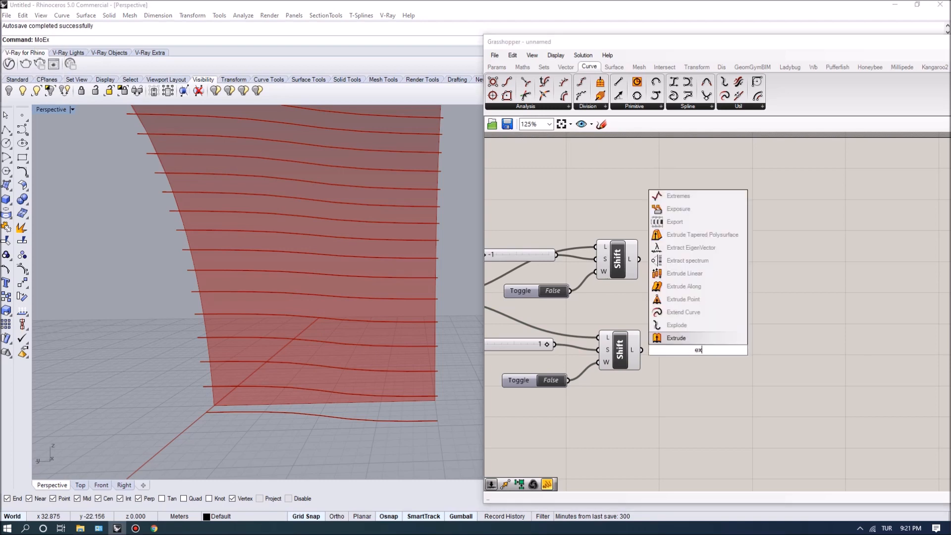
key("Return")
left_click_drag(641, 350, 676, 340)
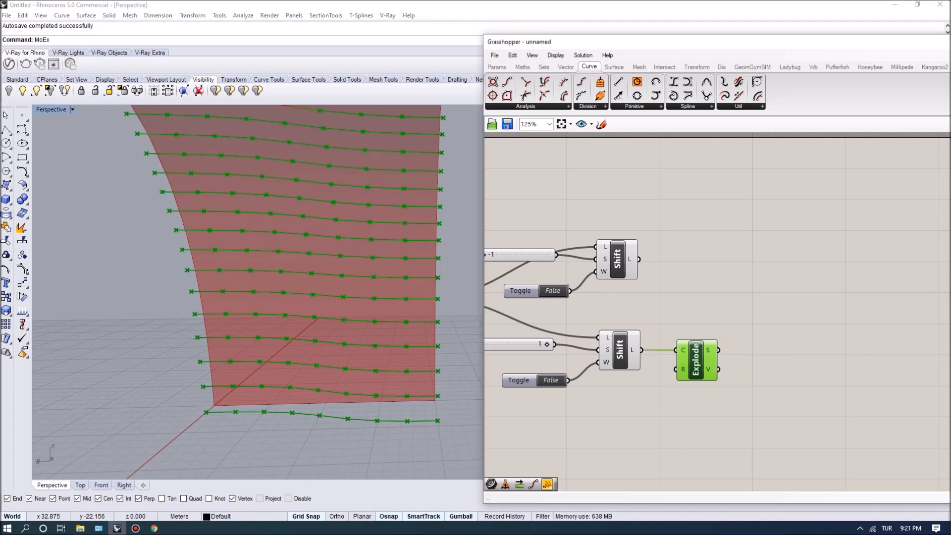
Step: Examine the lower Shift List's output and the Explode component's segment and vertex data alongside the points on the surface
mouse_move(632, 350)
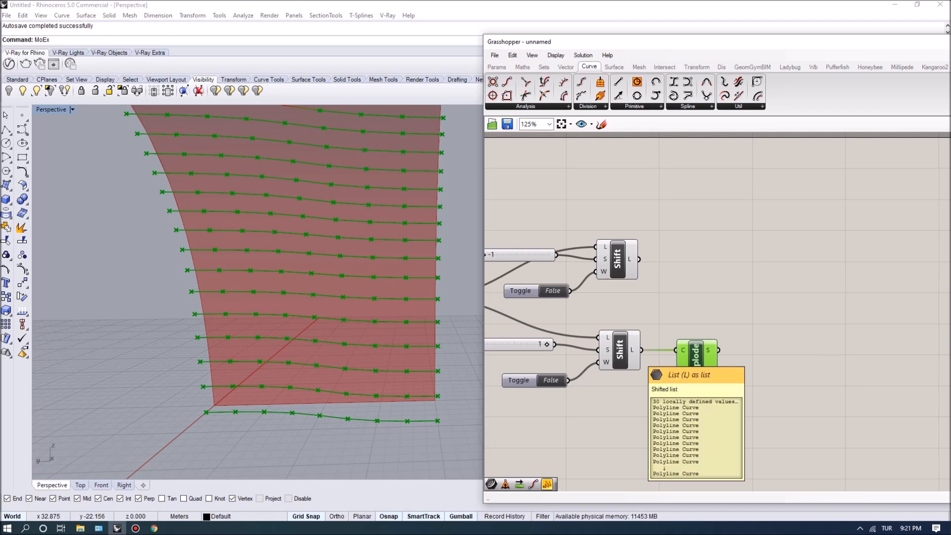
right_click_drag(609, 307, 770, 304)
scroll(611, 304, "down", 1)
right_click_drag(611, 304, 761, 304)
right_click_drag(867, 319, 659, 306)
scroll(810, 305, "up", 2)
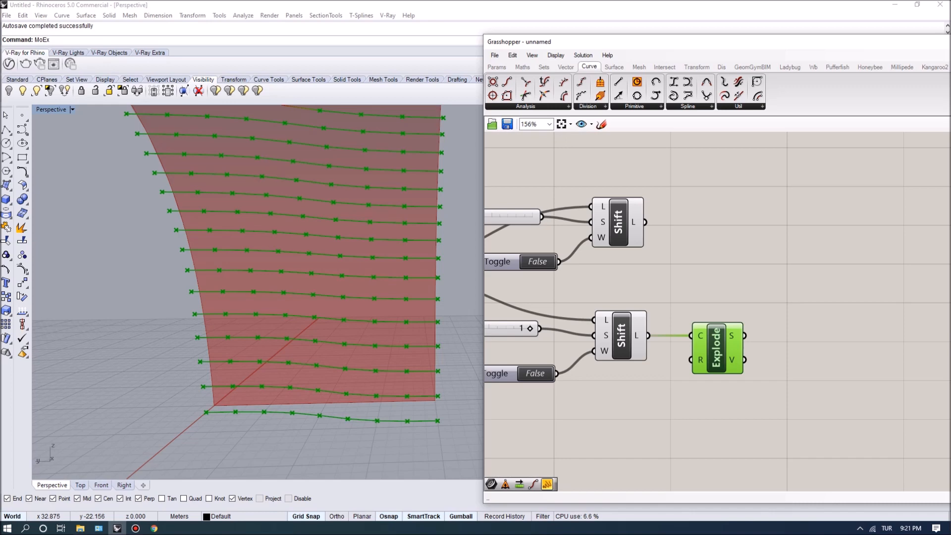
mouse_move(744, 338)
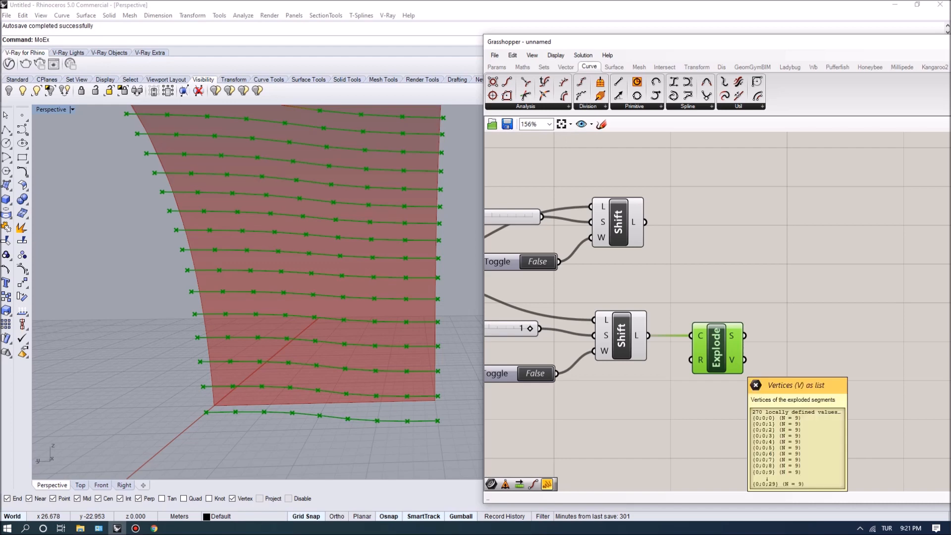
right_click_drag(793, 376, 758, 356)
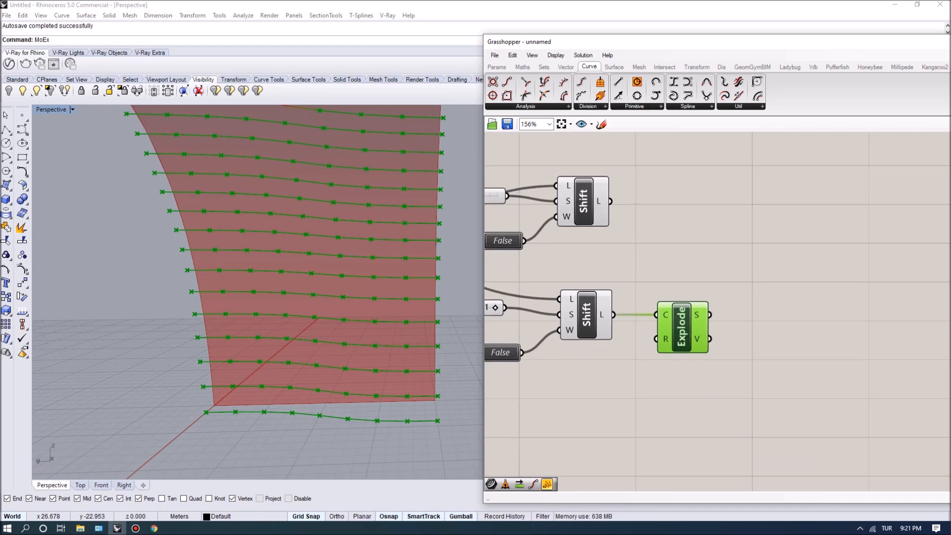
mouse_move(710, 315)
scroll(213, 407, "up", 4)
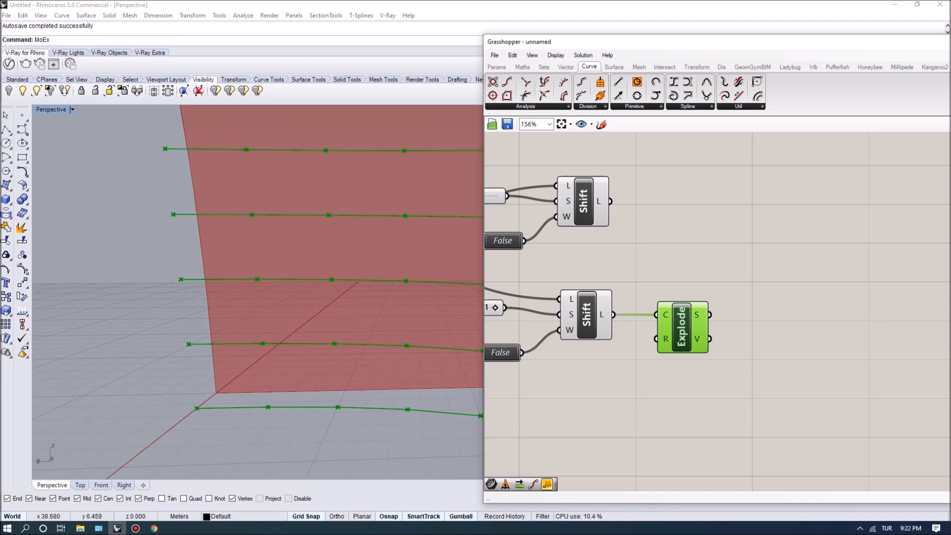
scroll(258, 293, "down", 5)
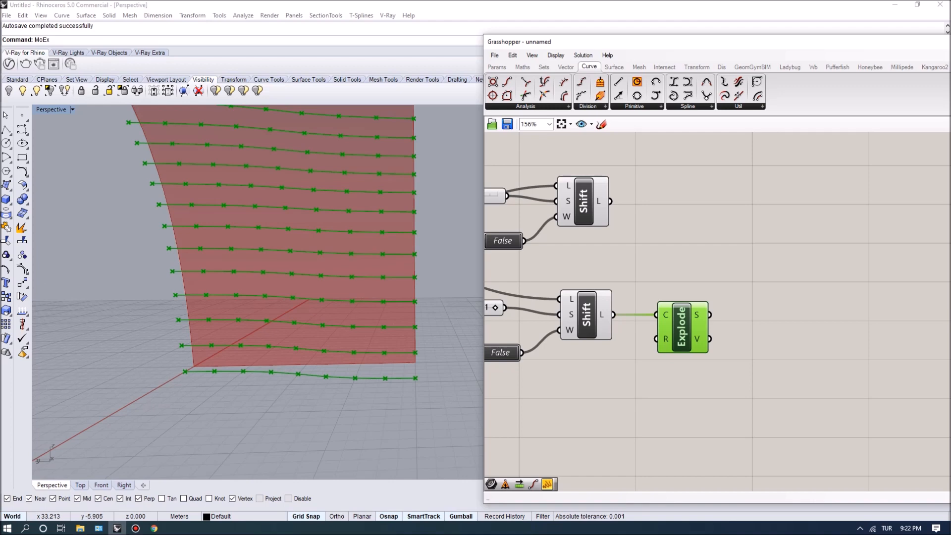
Step: Duplicate the Explode component above the original, connect the upper Shift List to the copy and check both components' outputs
right_click_drag(743, 277, 711, 338)
mouse_move(650, 388)
left_mouse_down()
mouse_move(632, 266)
mouse_move(616, 262)
mouse_move(652, 271)
left_mouse_up()
key("ctrl+c")
key("ctrl+v")
left_click(560, 263)
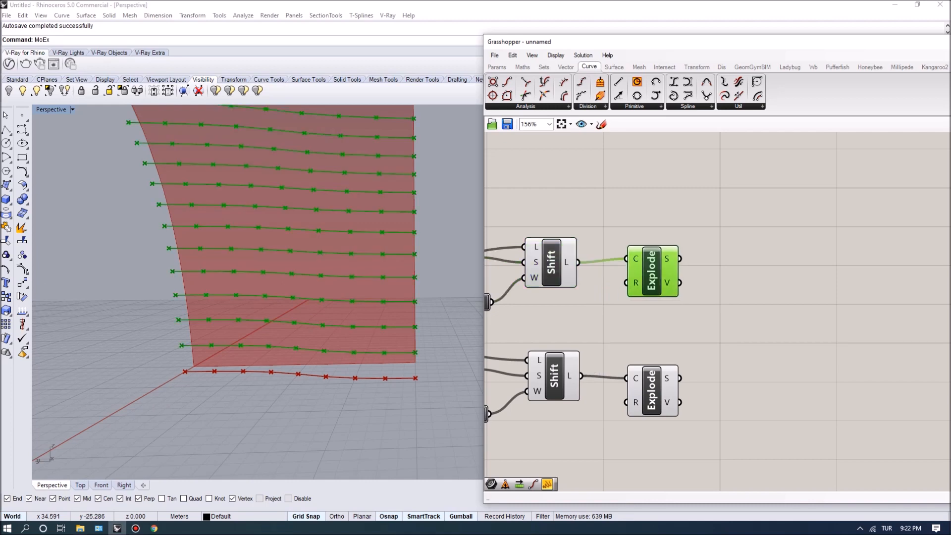
right_click_drag(718, 322, 676, 319)
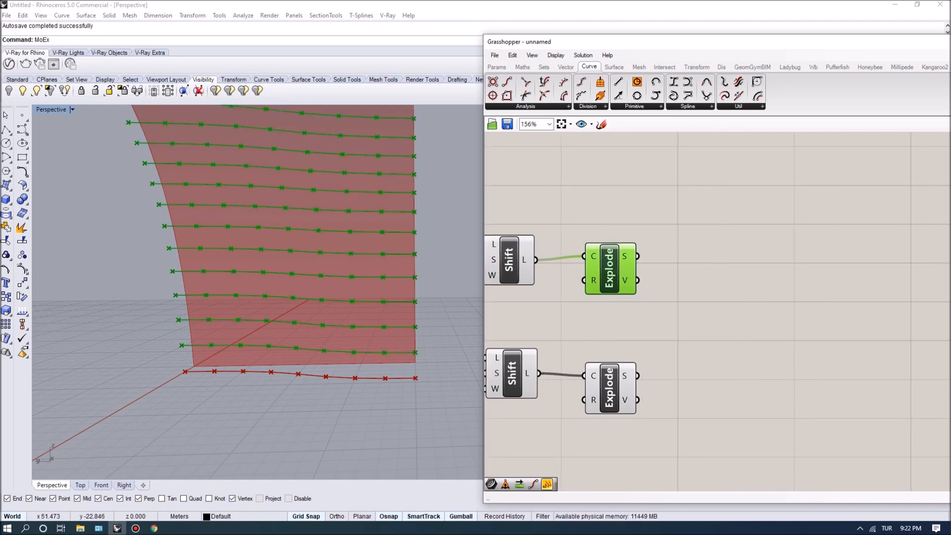
mouse_move(626, 280)
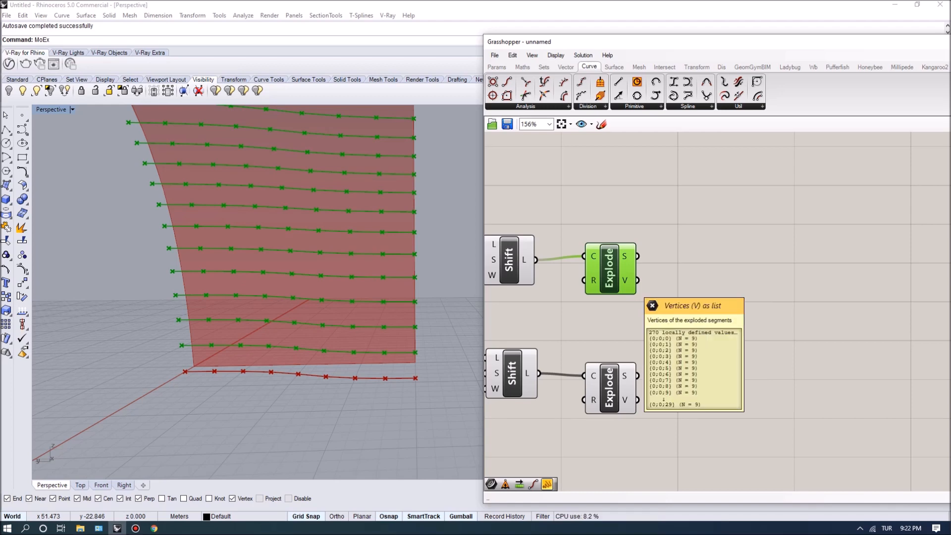
mouse_move(637, 375)
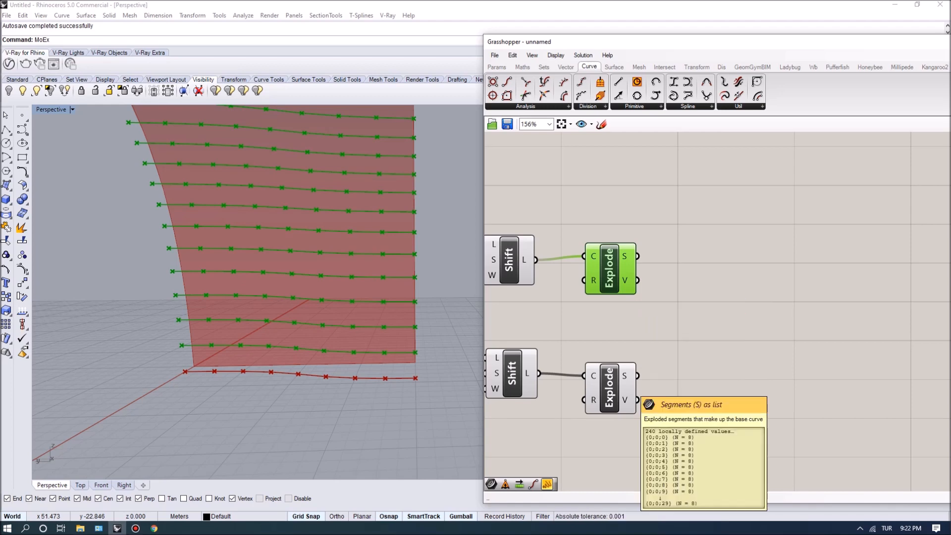
mouse_move(638, 399)
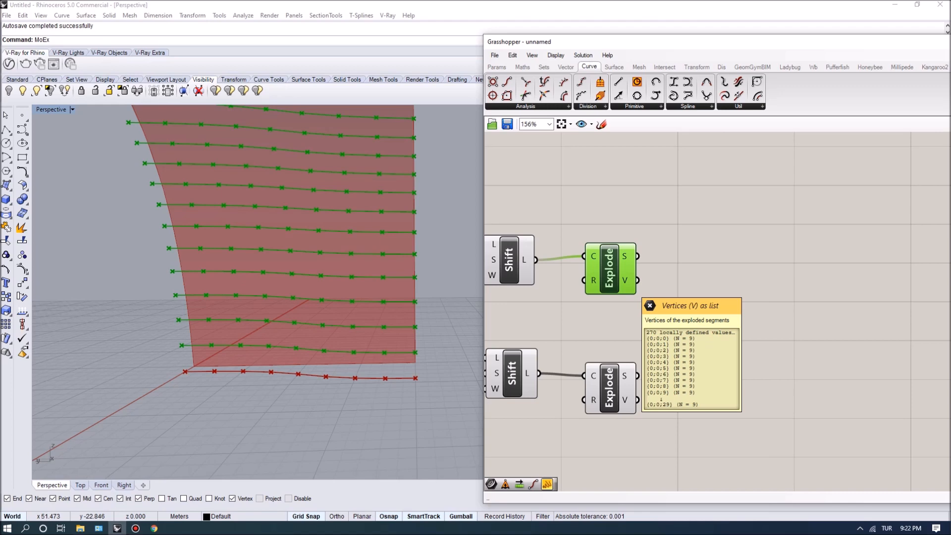
Step: Copy the upper Shift List with its -1 slider and False toggle to the area beyond the Explode components
scroll(872, 336, "down", 2)
right_click_drag(873, 336, 889, 338)
left_click_drag(642, 253, 589, 319)
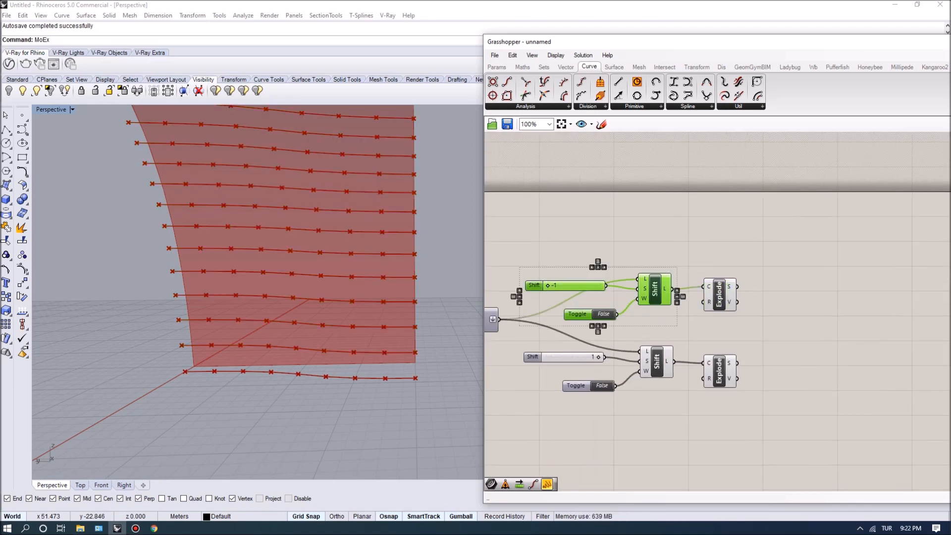
left_click_drag(655, 289, 866, 330, "alt")
left_click(866, 387)
Step: Connect the upper Explode component's vertices to the copied Shift List's list input and check the vertex data
scroll(866, 329, "up", 2)
right_click_drag(867, 329, 789, 313)
left_click_drag(790, 313, 777, 289)
left_click_drag(601, 271, 589, 270)
left_click_drag(777, 289, 790, 298)
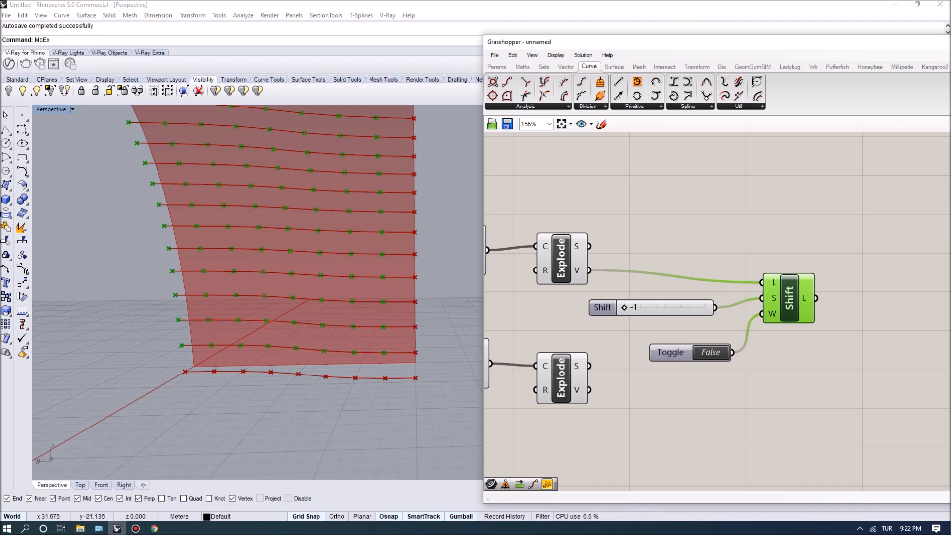
mouse_move(590, 271)
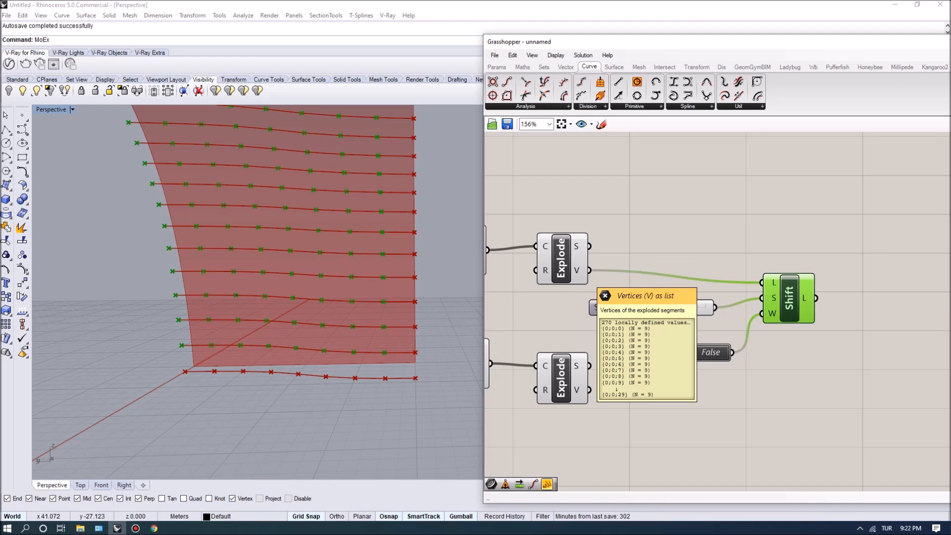
Step: Check the copied Shift List's output and move the lower Explode component closer, just below the False toggle
mouse_move(816, 298)
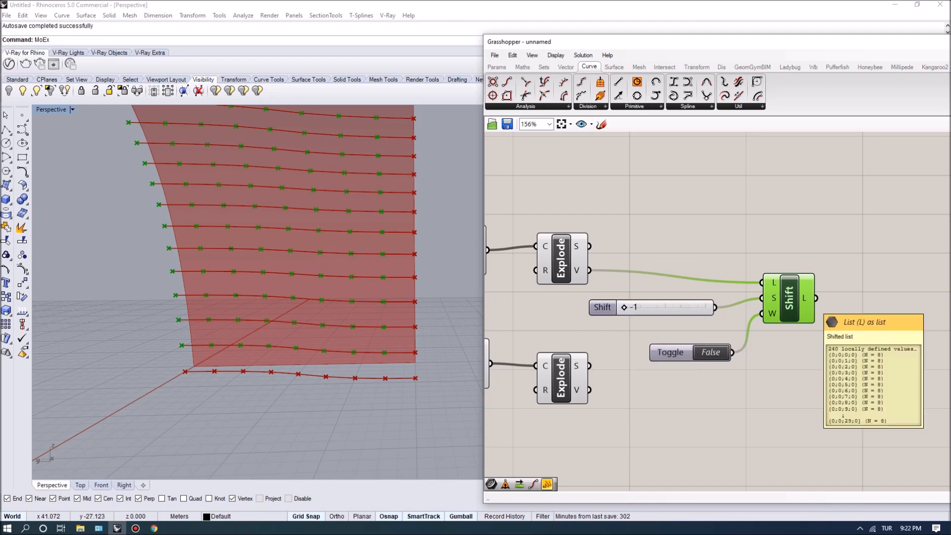
left_click(562, 378)
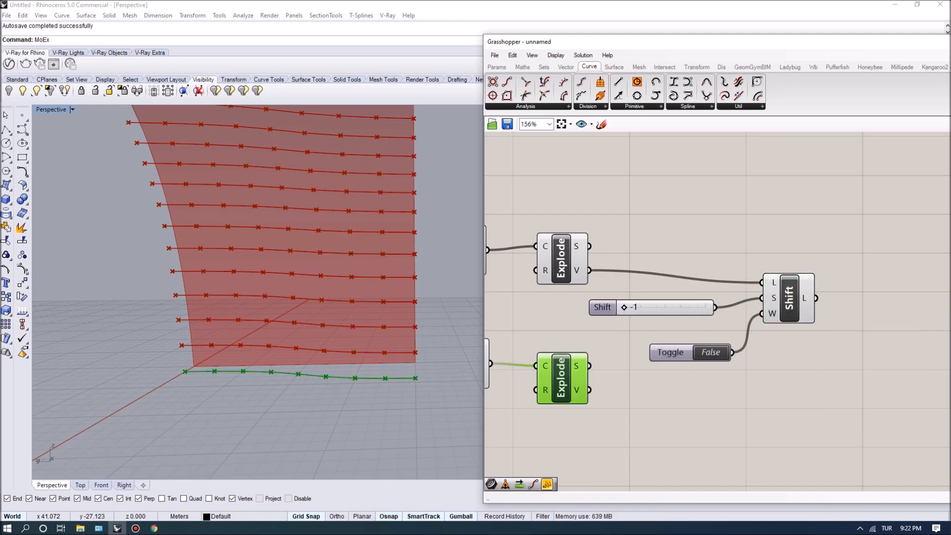
mouse_move(589, 366)
right_click_drag(595, 368, 558, 333)
left_click_drag(525, 344, 594, 369)
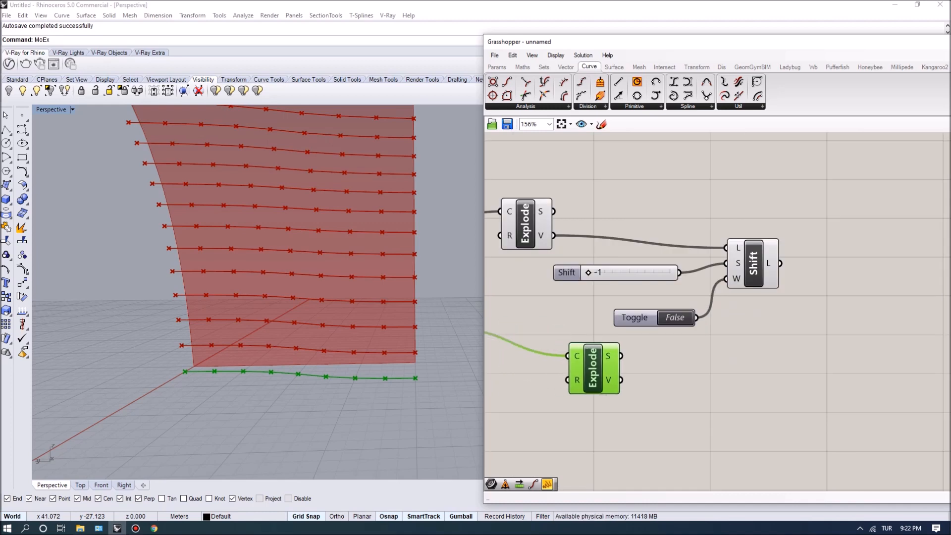
Step: Add an Extrude Point component beyond the copied Shift List
right_click_drag(820, 345, 754, 341)
double_click(754, 341)
type("extru")
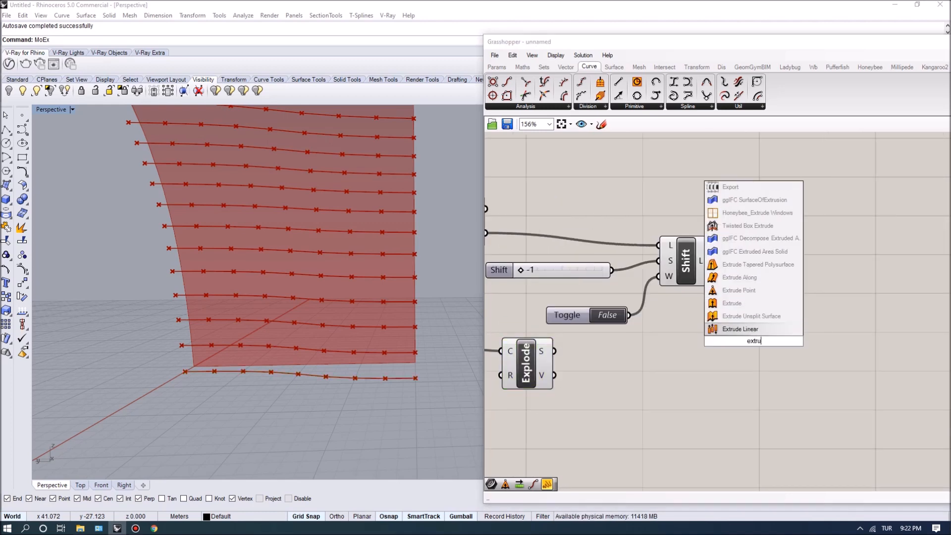
key("Up")
key("Up")
key("Up")
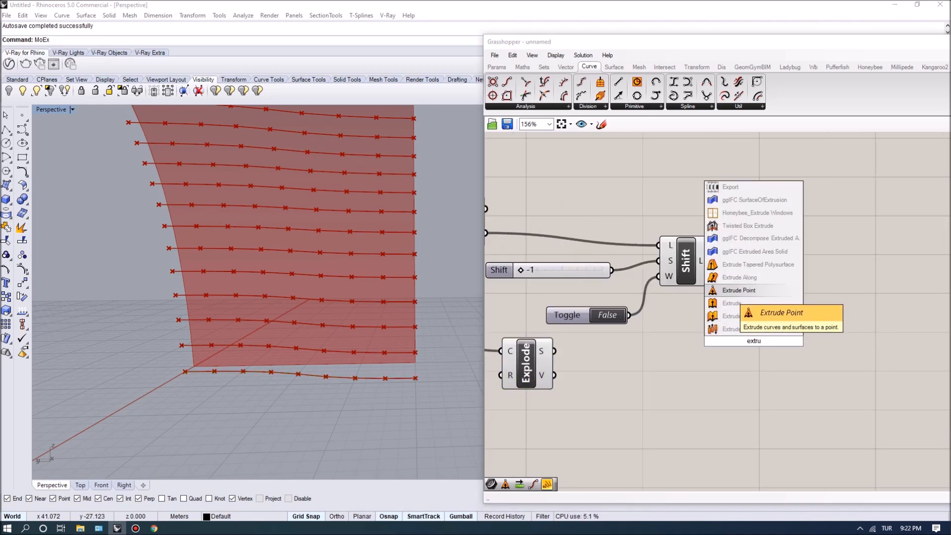
key("Return")
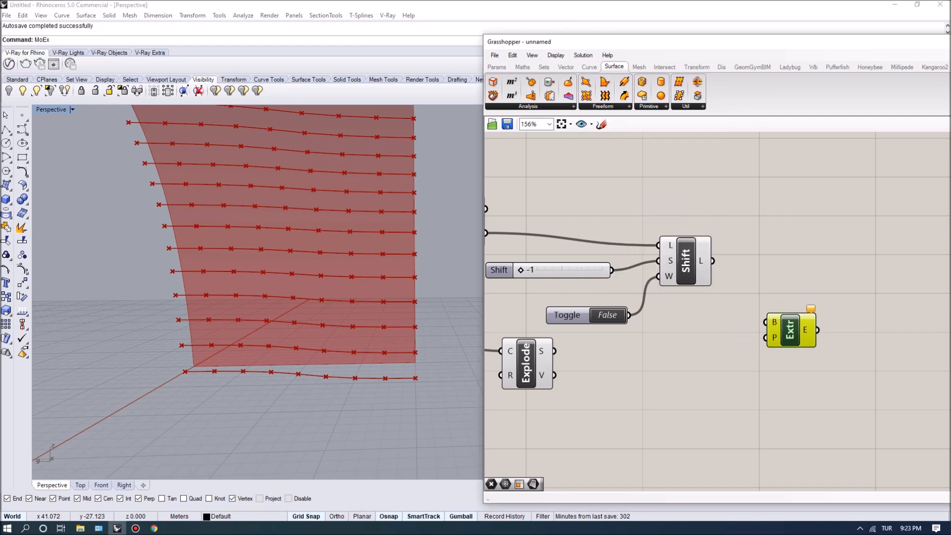
Step: Connect the lower Explode component's segments to Extrude Point's base input, check the inherited data and shift Extrude Point slightly further along
left_click(526, 364)
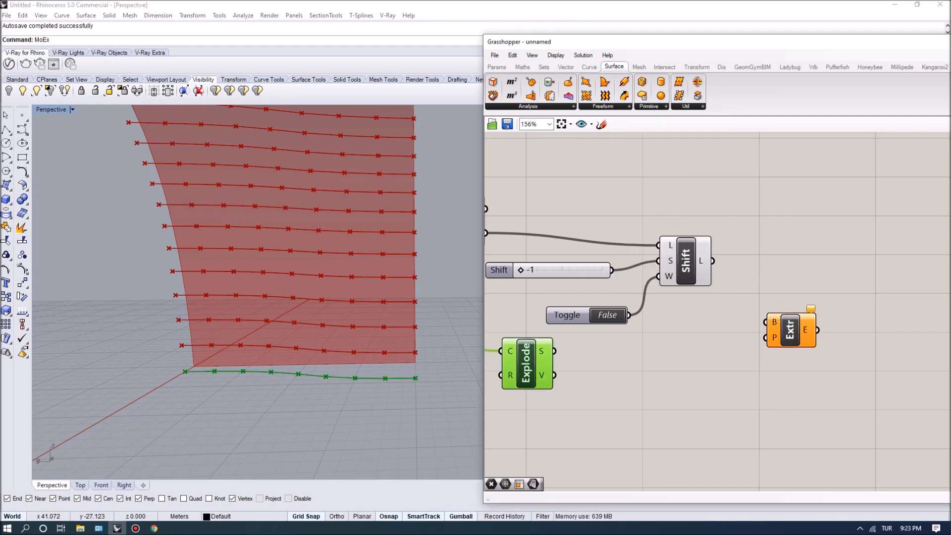
left_click_drag(554, 350, 766, 323)
mouse_move(766, 323)
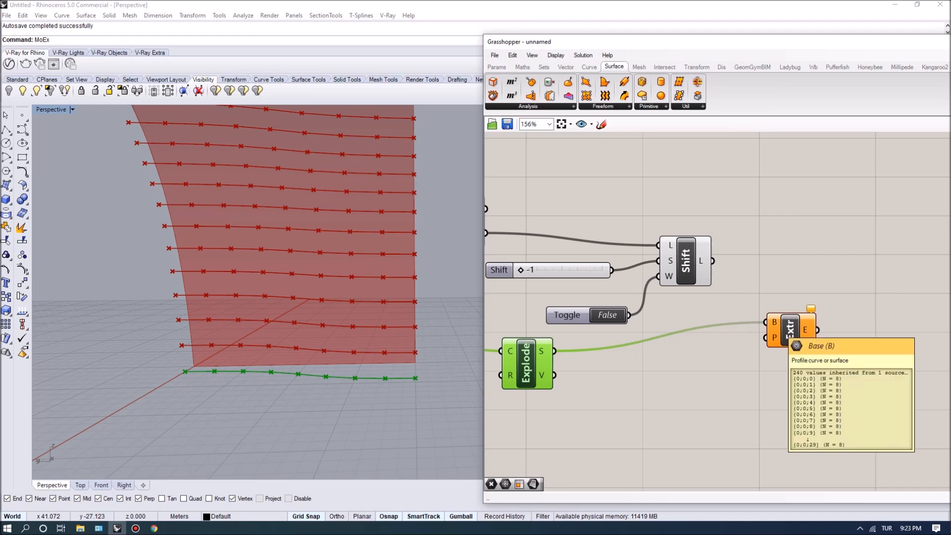
left_click_drag(790, 329, 796, 329)
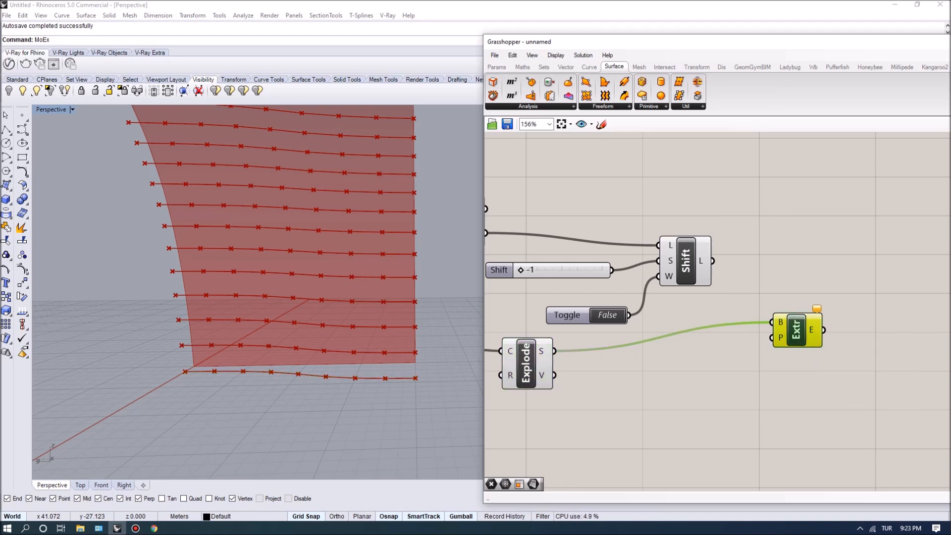
Step: Connect the Shift component's list output to the Extrude component's P input, and move the Extrude component higher on the canvas
left_click(685, 261)
left_click_drag(712, 260, 771, 337)
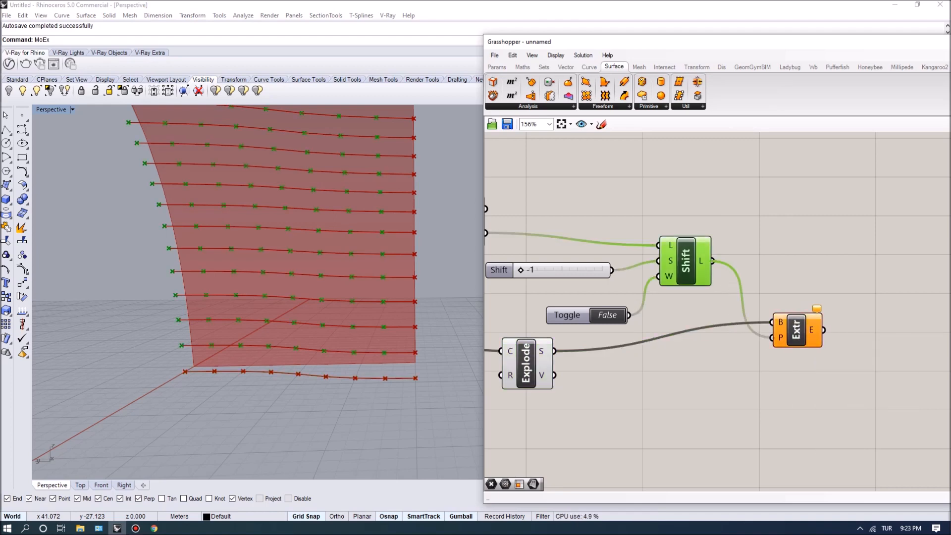
left_click(704, 396)
right_click_drag(317, 411, 332, 391)
right_click_drag(297, 322, 287, 293)
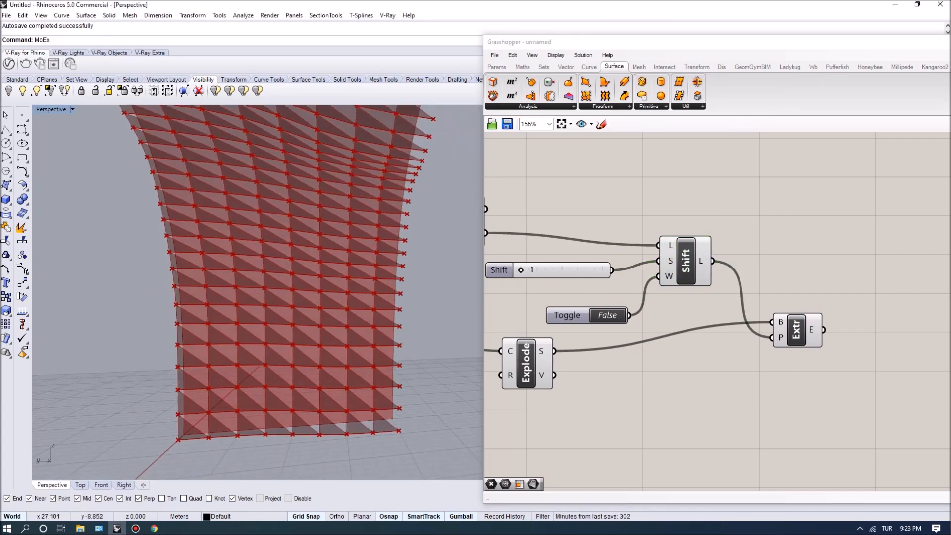
right_click_drag(719, 376, 652, 370)
left_click_drag(729, 324, 819, 257)
right_click_drag(297, 292, 263, 308)
Step: Examine in the model which vertices the upper Explode component outputs to the Shift component
right_click_drag(491, 204, 638, 273)
scroll(624, 269, "down", 1)
left_click(570, 272)
scroll(572, 272, "up", 3)
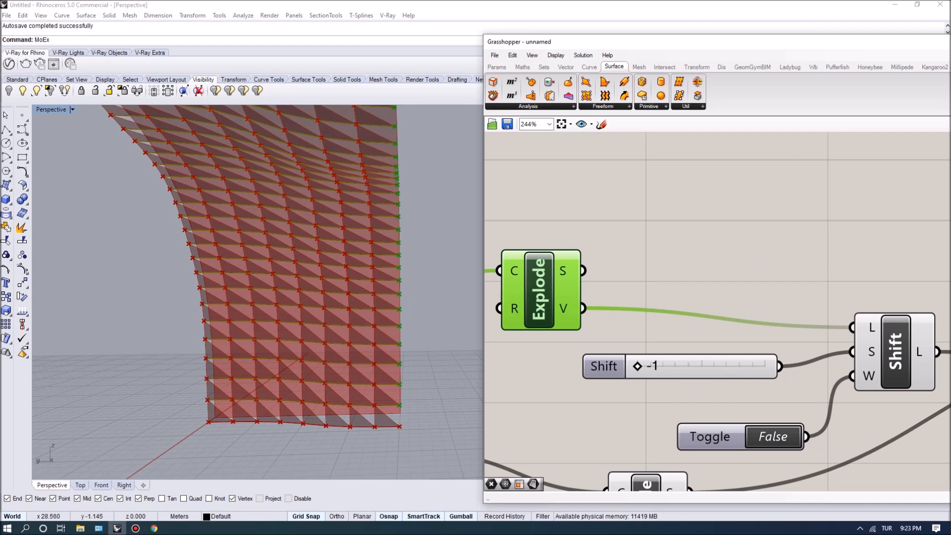
scroll(583, 248, "down", 3)
right_click_drag(583, 248, 551, 245)
scroll(679, 301, "down", 1)
Step: Move the lower Explode component away from the Toggle and check the upper Explode's segments and vertices in the model
left_click_drag(604, 364, 567, 382)
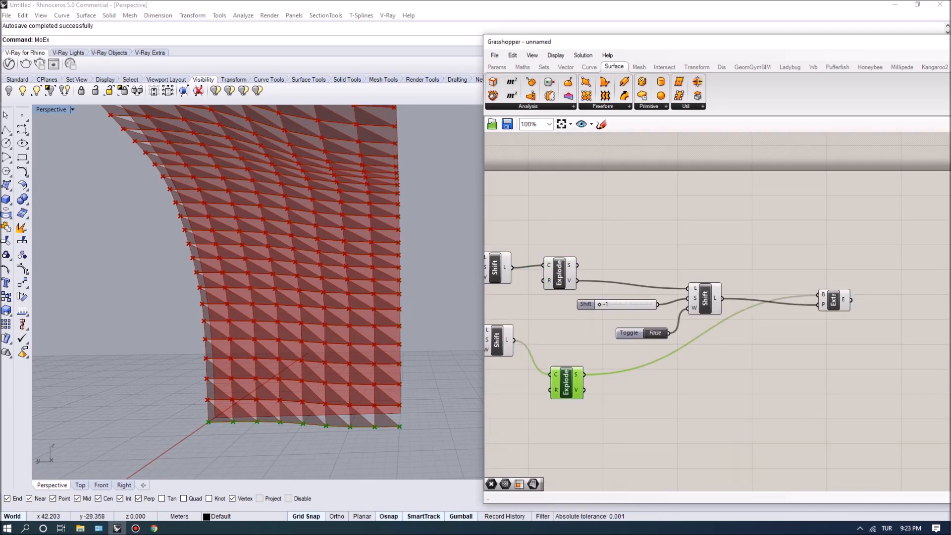
right_click_drag(604, 342, 608, 356)
left_click(565, 287)
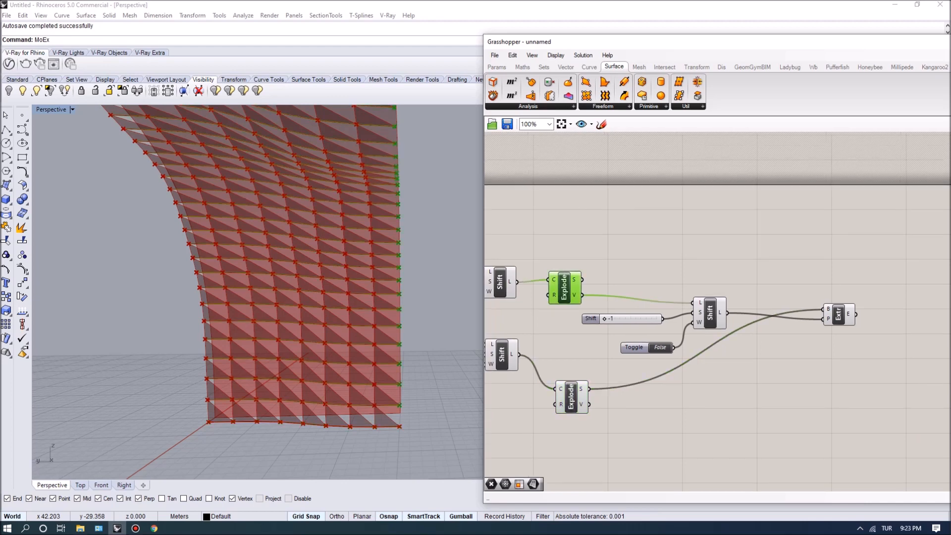
scroll(578, 287, "up", 2)
mouse_move(575, 277)
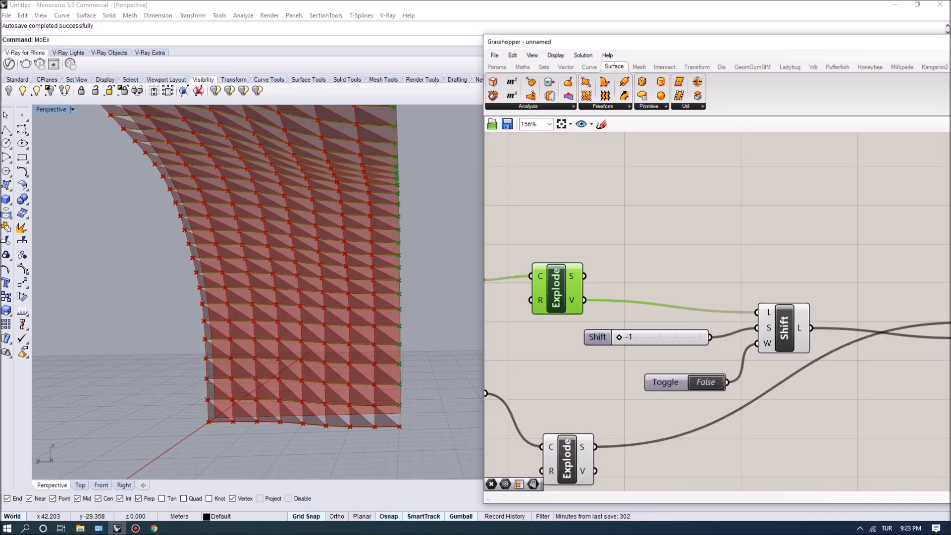
scroll(579, 257, "down", 2)
Step: Duplicate the last Shift component together with its -1 slider and False toggle, placing the copy beside the lower Explode
right_click_drag(579, 258, 566, 235)
left_click_drag(729, 253, 571, 327)
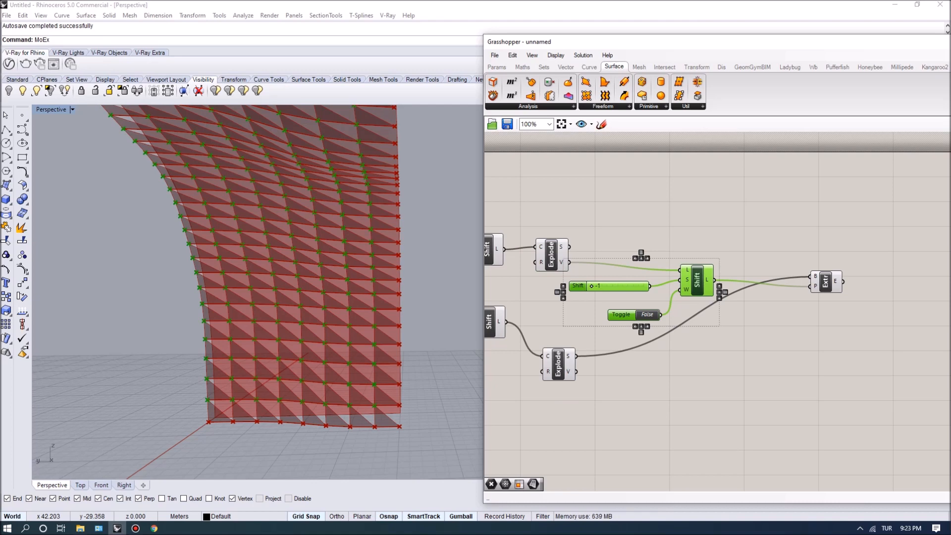
left_click_drag(578, 286, 585, 399, "alt")
left_click(585, 374)
Step: Connect the lower Explode's V output to the copied Shift's L input and set its shift slider to 1
scroll(586, 374, "up", 2)
mouse_move(562, 371)
right_click_drag(563, 371, 567, 338)
left_click_drag(575, 338, 750, 355)
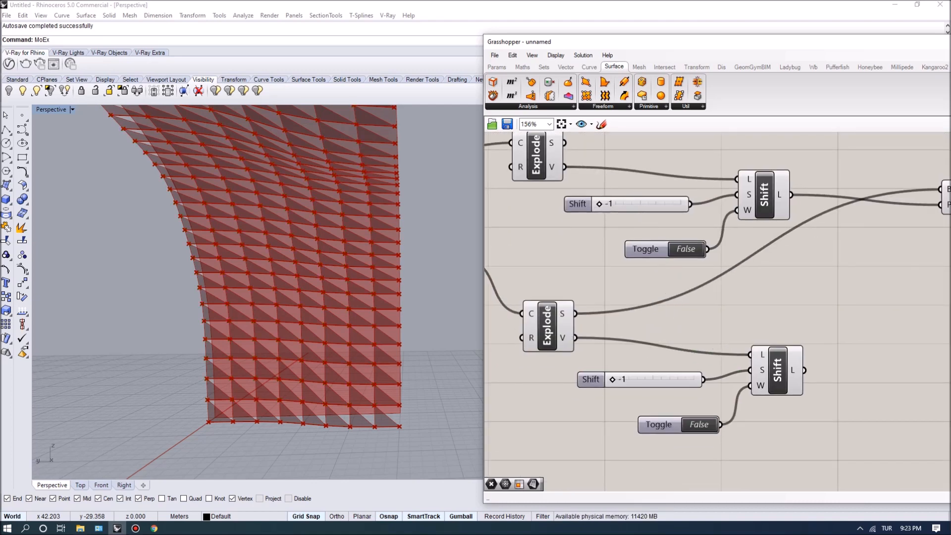
left_click(777, 370)
left_click_drag(612, 379, 694, 379)
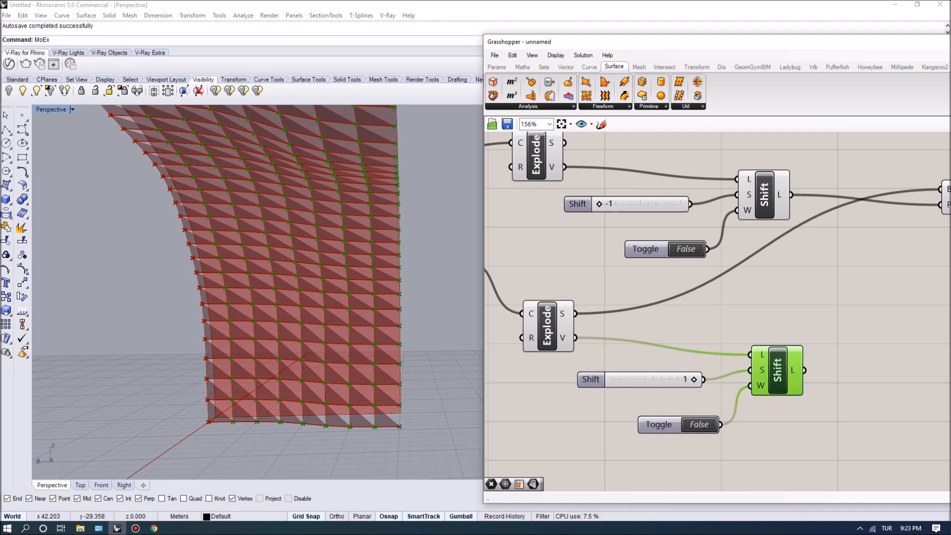
scroll(225, 406, "up", 4)
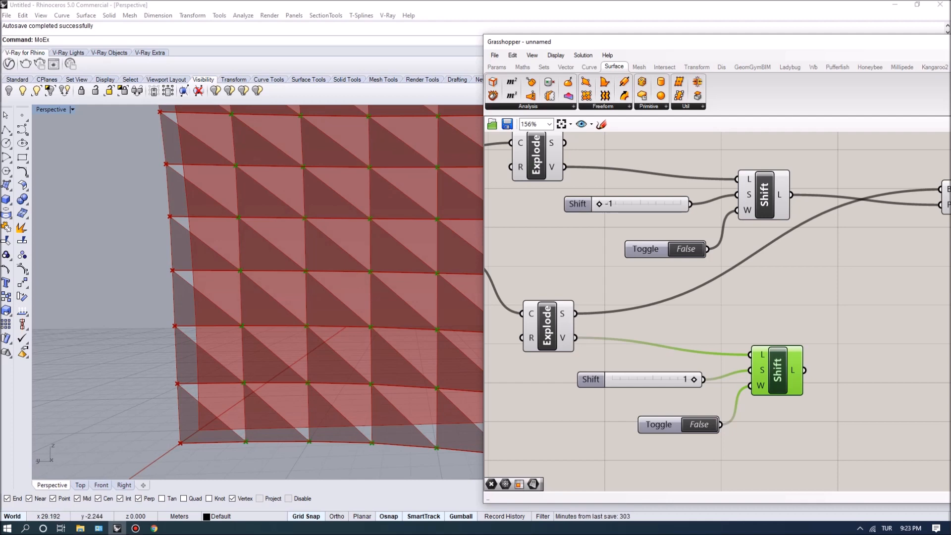
scroll(589, 316, "down", 4)
Step: Duplicate the Extrude component directly below the original
scroll(744, 283, "up", 1)
left_click(791, 248)
left_click_drag(791, 249, 792, 332, "alt")
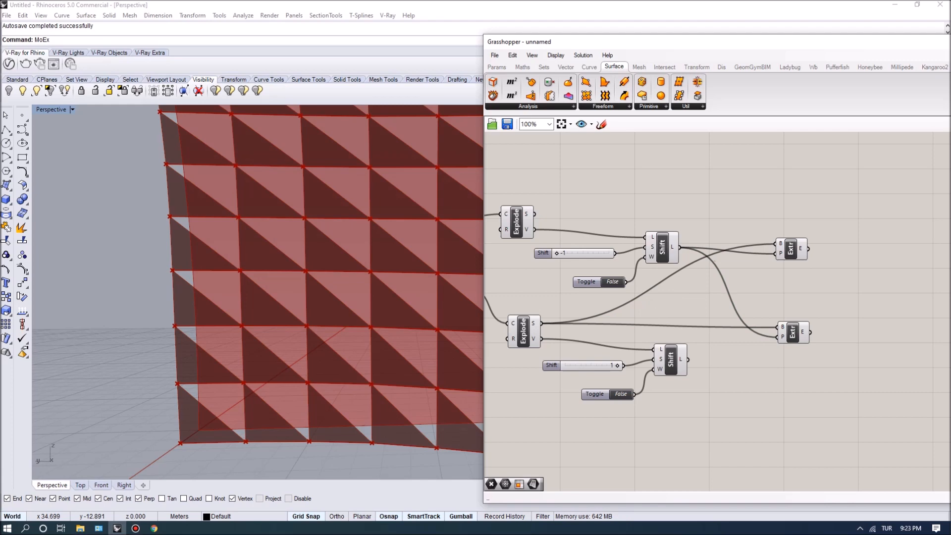
Step: Connect the upper Explode's S output to the copied Extrude's B input and the lower Shift's output to its P input
left_click(516, 222)
left_click_drag(535, 214, 776, 327)
right_click_drag(733, 341, 747, 344)
left_click_drag(702, 362, 791, 340)
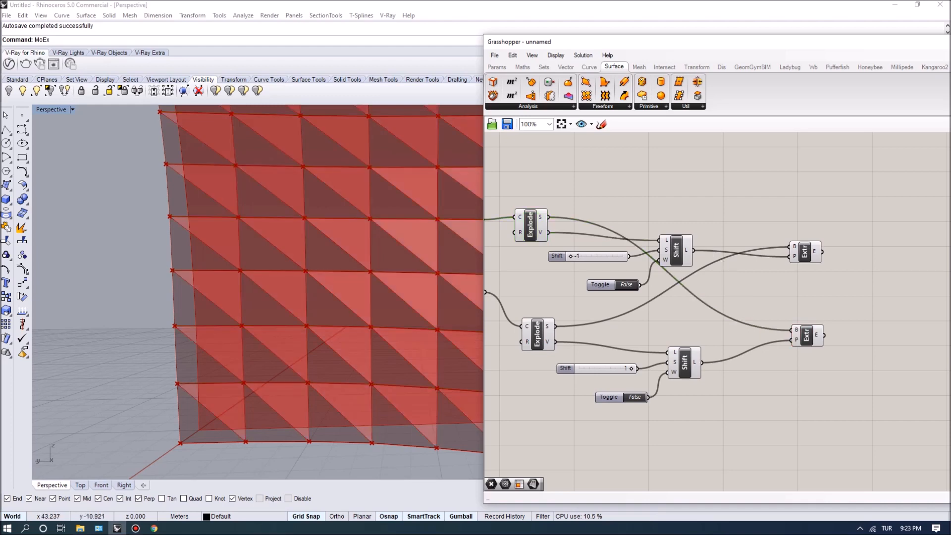
left_click(685, 362)
left_click(733, 396)
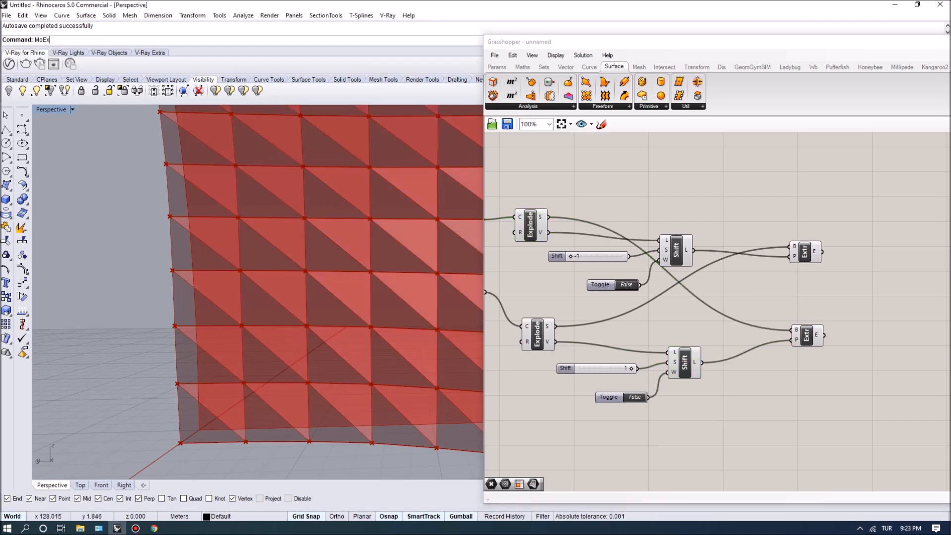
Step: Examine the triangulated panels over the whole curved surface in the perspective view
scroll(283, 307, "down", 10)
right_click_drag(283, 307, 302, 297)
scroll(302, 283, "down", 6)
scroll(330, 241, "up", 4)
mouse_move(330, 240)
right_mouse_down()
mouse_move(313, 236)
mouse_move(335, 242)
right_mouse_up()
scroll(312, 236, "up", 7)
scroll(319, 236, "down", 3)
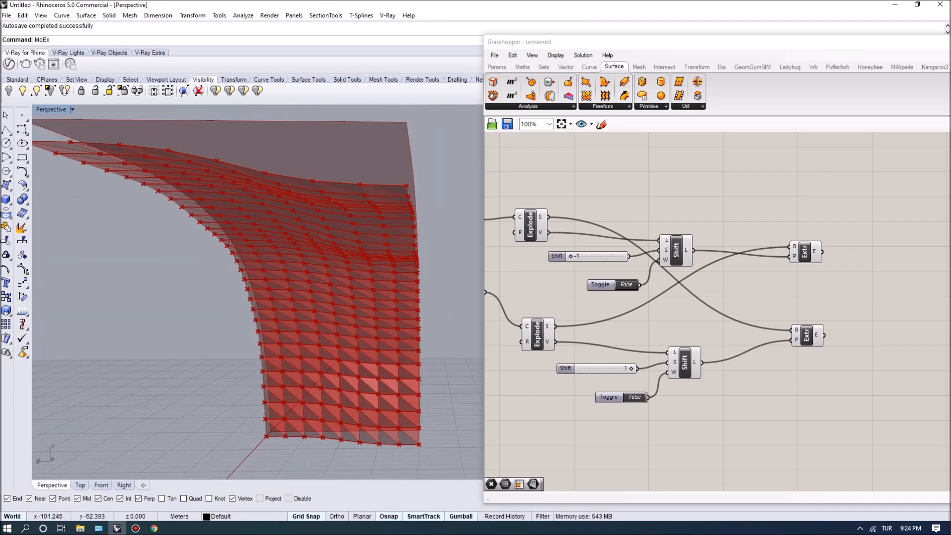
Step: Add a Surface parameter after the two Extrude components on the canvas
right_click_drag(828, 302, 647, 287)
scroll(646, 288, "up", 1)
left_click(619, 327)
right_click_drag(620, 327, 563, 365)
left_click_drag(561, 260, 565, 265)
right_click_drag(689, 297, 735, 296)
double_click(735, 296)
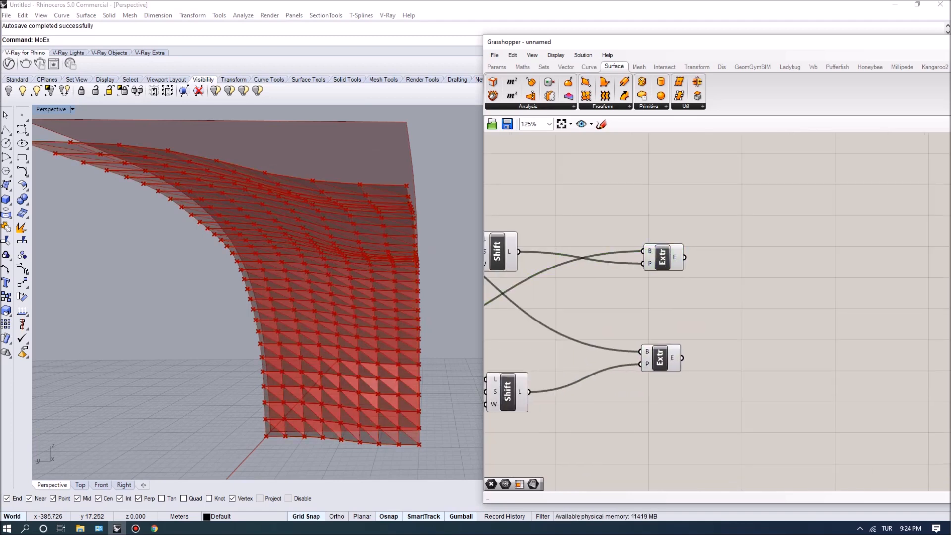
type("srf")
left_click(724, 273)
left_click_drag(729, 296, 758, 303)
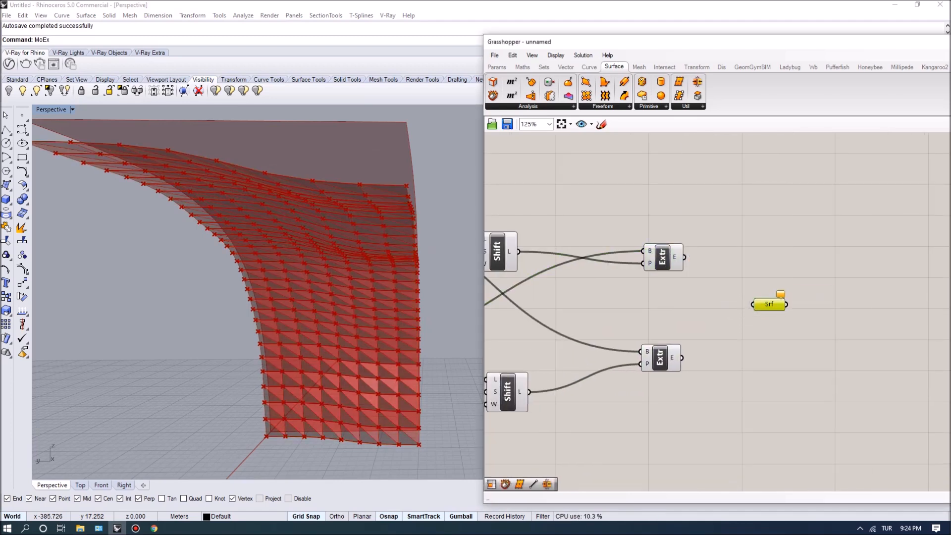
Step: Connect the outputs of both Extrude components to the Surface parameter
scroll(662, 264, "up", 3)
left_click_drag(688, 254, 795, 327)
left_click_drag(654, 253, 642, 251)
left_click_drag(684, 411, 795, 327, "shift")
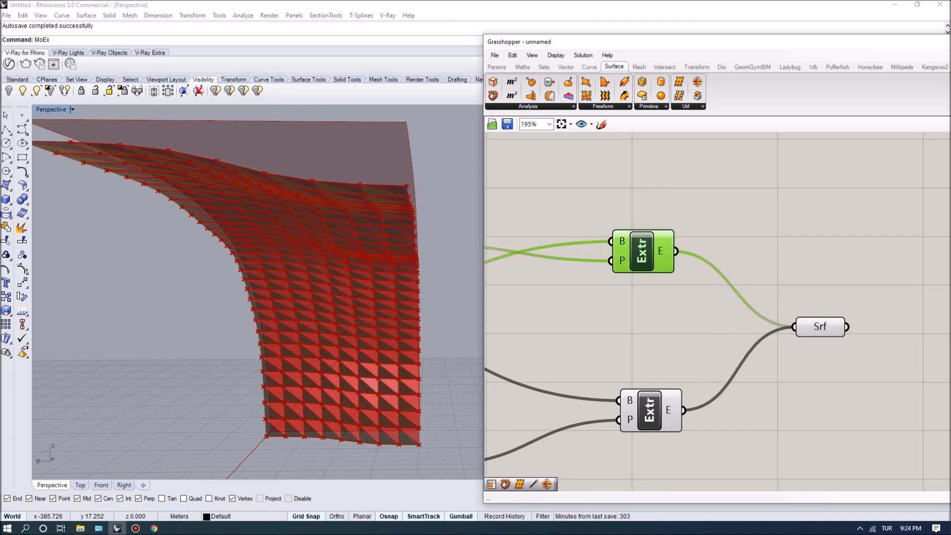
Step: Flatten the Surface parameter that collects both extrusions
left_click(813, 329)
right_click(805, 327)
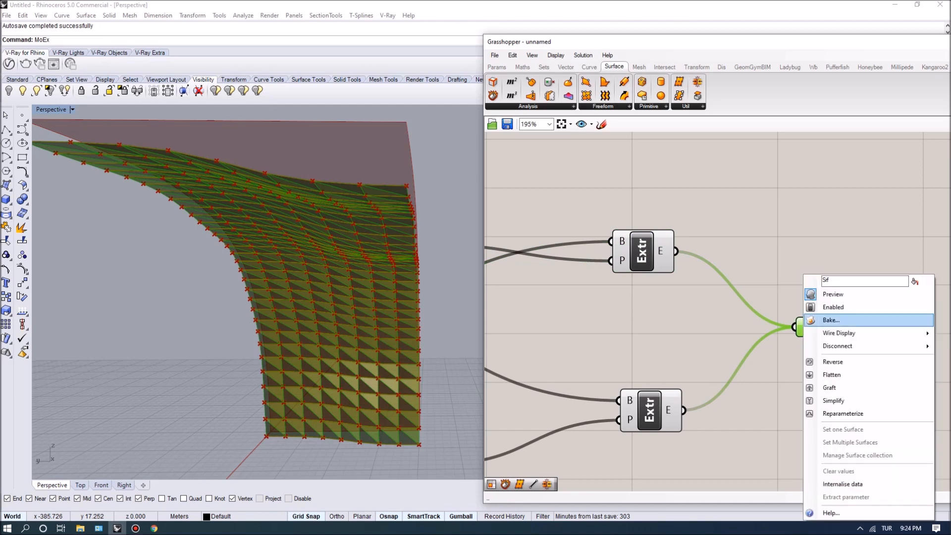
left_click(837, 369)
right_click_drag(873, 370, 701, 364)
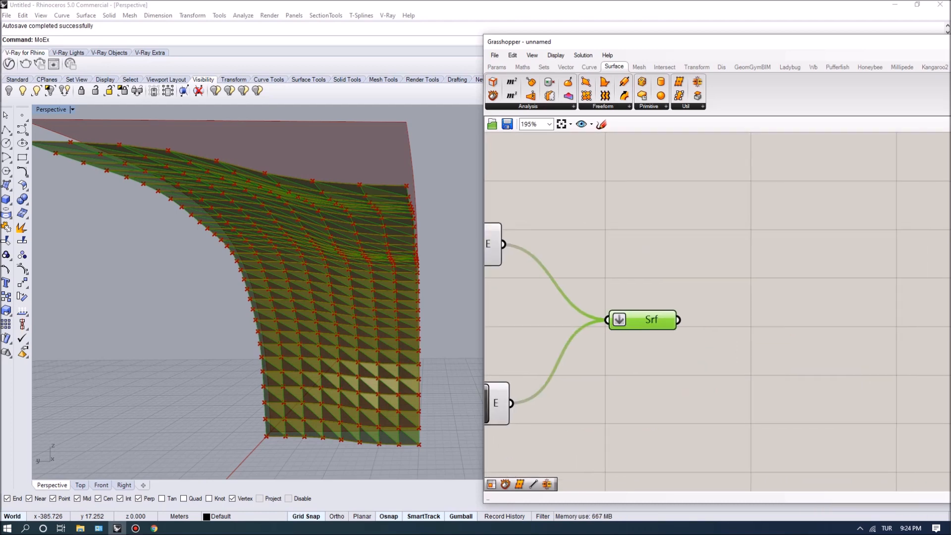
Step: Examine the flattened Surface parameter's contents and the panels in the perspective view
mouse_move(669, 323)
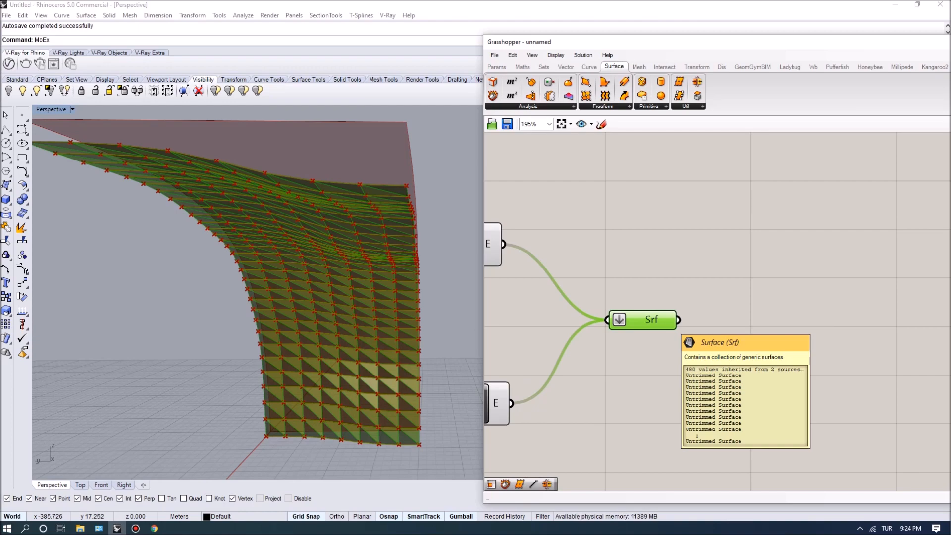
left_click(639, 277)
mouse_move(297, 277)
right_mouse_down()
mouse_move(210, 272)
mouse_move(293, 260)
right_mouse_up()
scroll(366, 312, "down", 5)
scroll(366, 302, "up", 4)
left_click(657, 281)
right_click_drag(366, 302, 355, 322)
scroll(657, 281, "down", 4)
Step: Adjust the first small control box of the wave curve in the upper graph mapper
right_click_drag(592, 284, 628, 286)
scroll(628, 287, "down", 6)
right_click_drag(545, 279, 756, 307)
scroll(755, 307, "up", 5)
scroll(712, 307, "down", 4)
right_click_drag(546, 309, 653, 310)
scroll(653, 311, "up", 3)
scroll(554, 384, "up", 5)
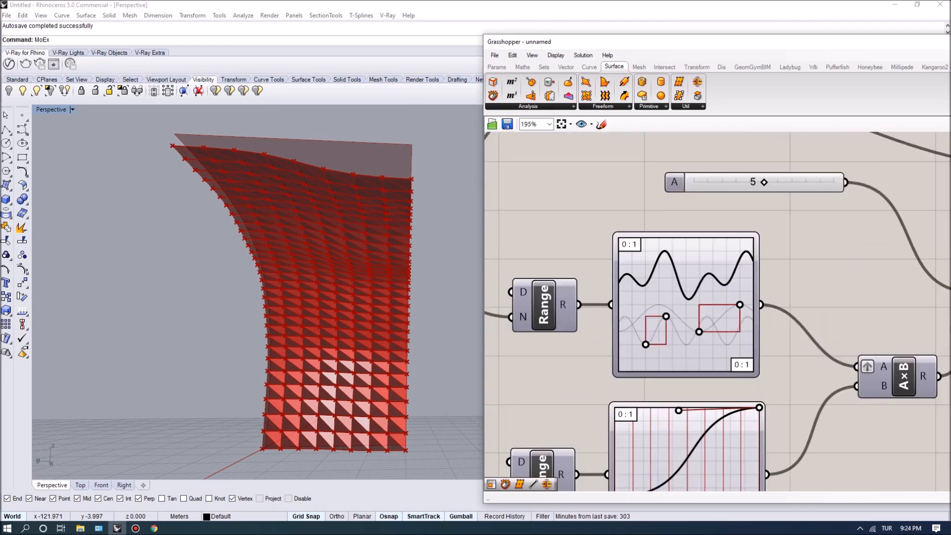
mouse_move(666, 317)
left_mouse_down()
mouse_move(657, 316)
mouse_move(667, 321)
left_mouse_up()
right_click_drag(317, 297, 347, 312)
Step: Reshape the lower graph mapper's S-curve by moving its upper end point and handle slightly down
right_click_drag(812, 436, 785, 341)
left_click_drag(732, 312, 732, 386)
left_click_drag(651, 315, 689, 312)
left_click_drag(731, 387, 659, 326)
right_click_drag(347, 297, 139, 286)
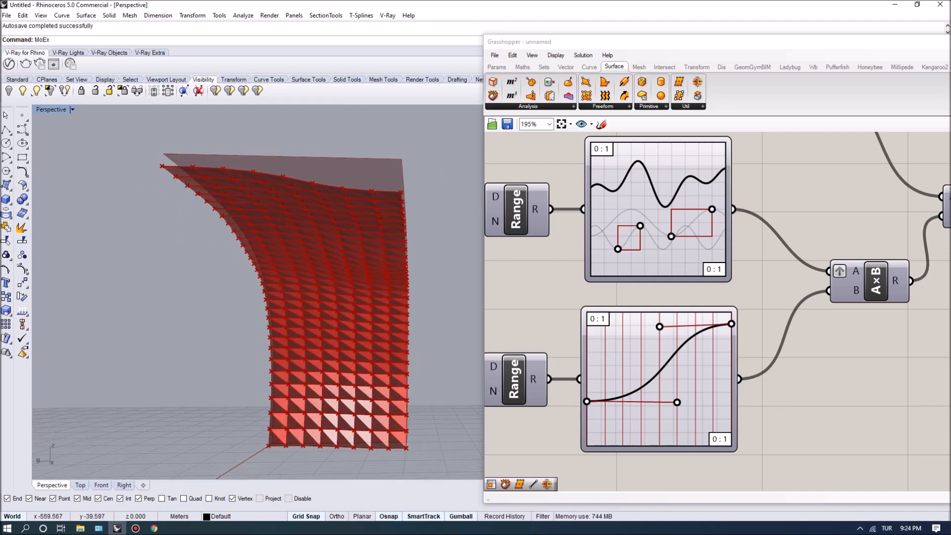
Step: Try other values on the A multiplier slider and leave it at 5
scroll(590, 257, "down", 5)
scroll(497, 137, "up", 3)
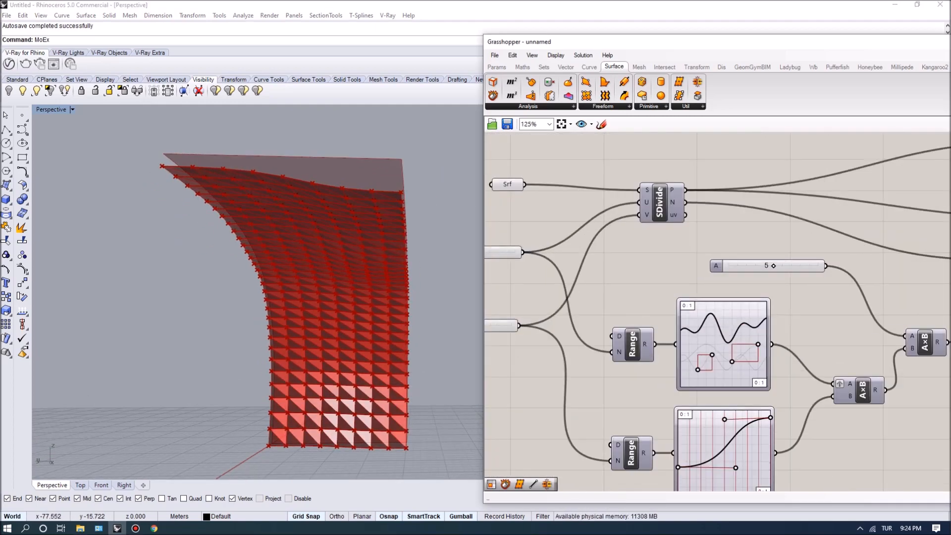
scroll(650, 244, "down", 2)
right_click_drag(651, 243, 678, 248)
scroll(734, 263, "up", 4)
left_click(734, 263)
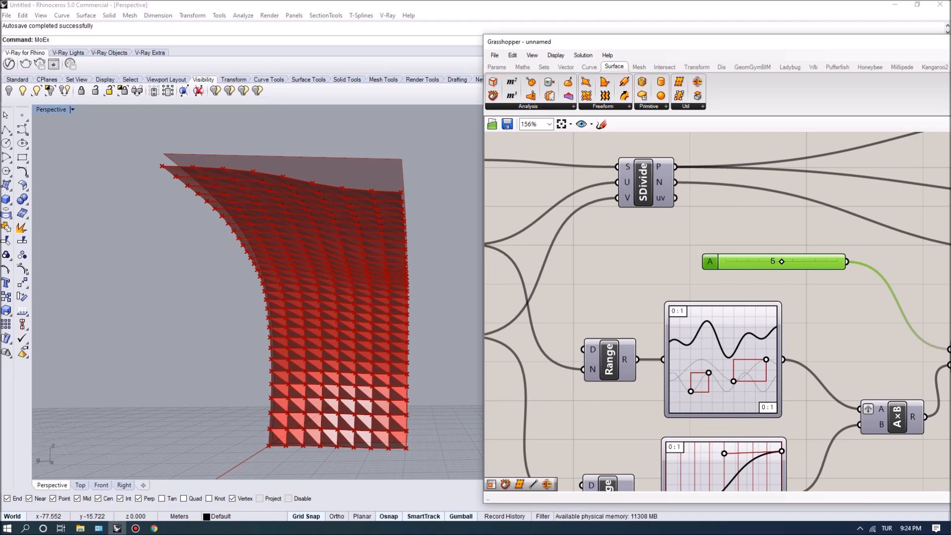
mouse_move(771, 262)
left_mouse_down()
mouse_move(804, 261)
mouse_move(782, 261)
left_mouse_up()
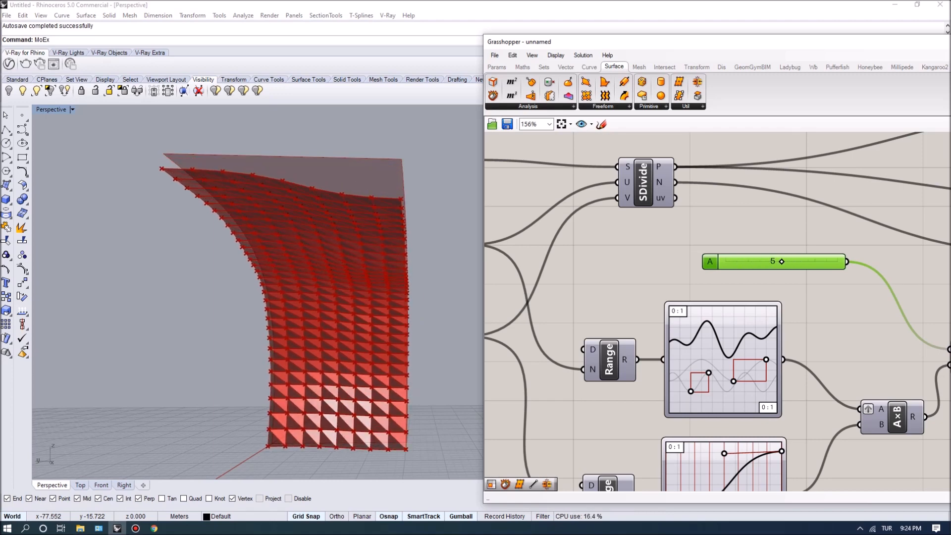
Step: Set the U Count slider to 25 and the Steps slider to 8 while checking the panel density
scroll(746, 263, "down", 5)
scroll(607, 297, "up", 6)
mouse_move(615, 292)
left_mouse_down()
mouse_move(636, 291)
mouse_move(611, 291)
left_mouse_up()
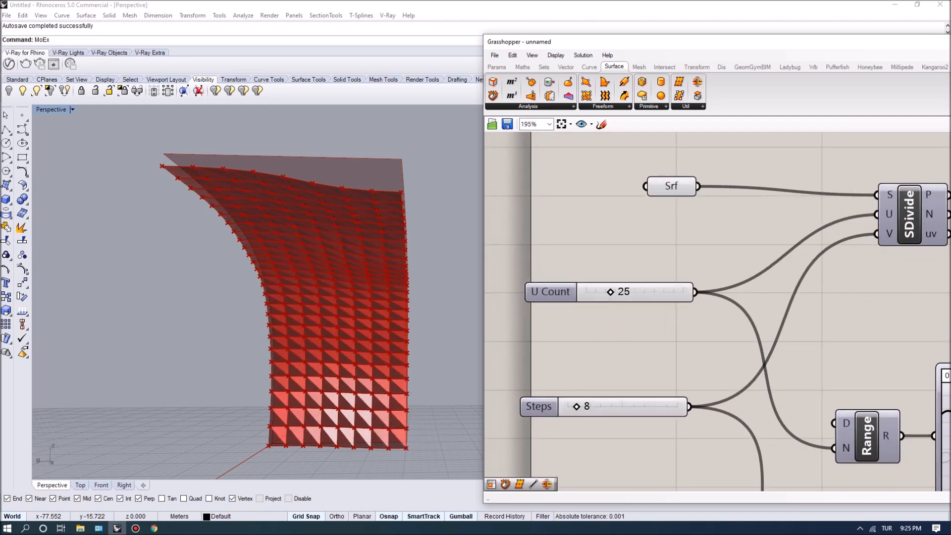
right_click_drag(347, 297, 322, 298)
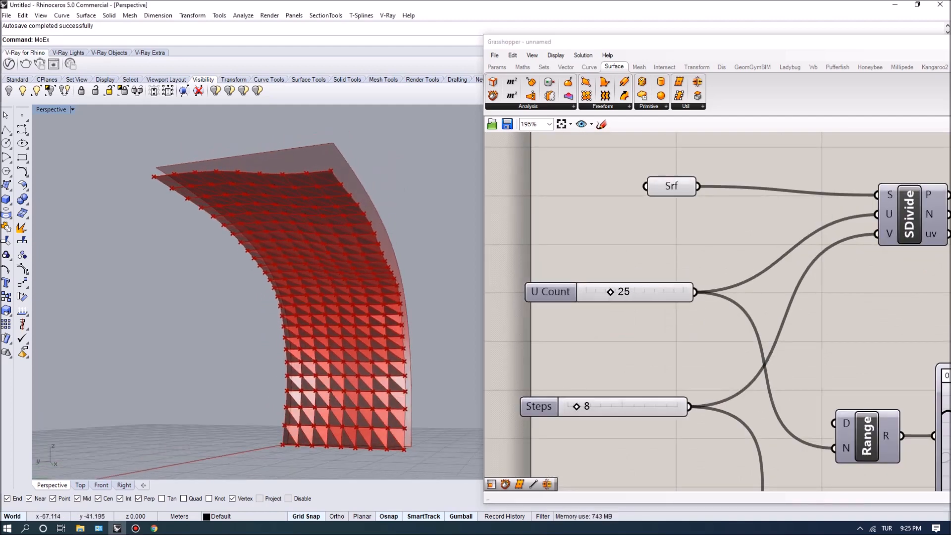
left_click_drag(611, 291, 610, 291)
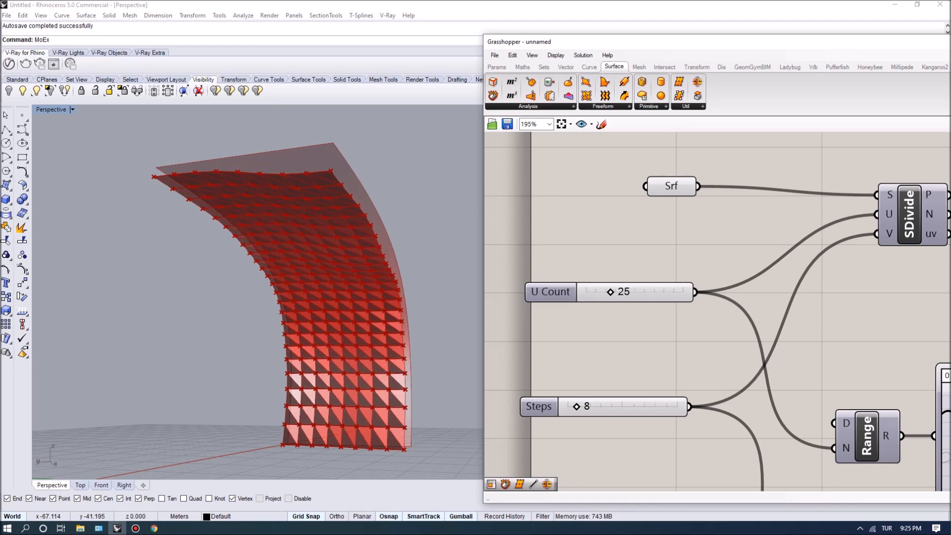
right_click_drag(317, 292, 372, 302)
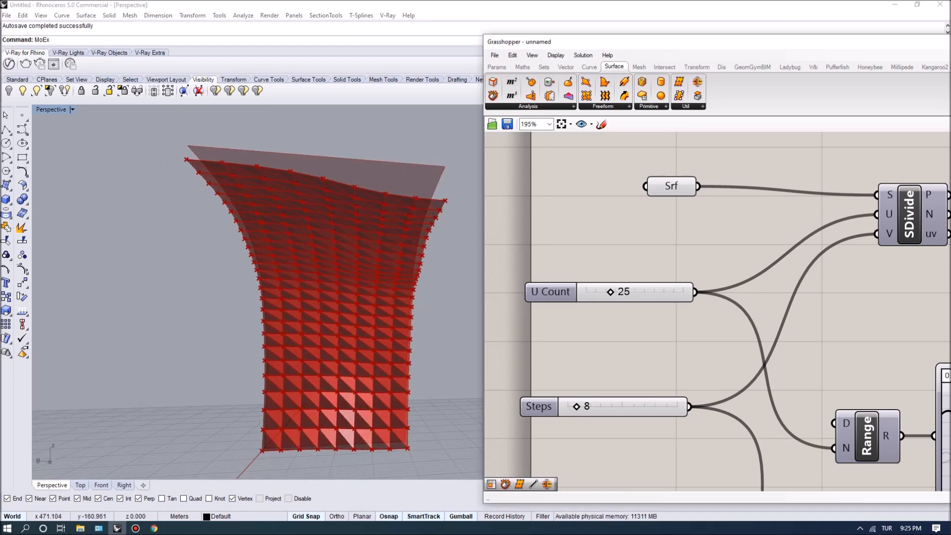
left_click_drag(576, 406, 577, 406)
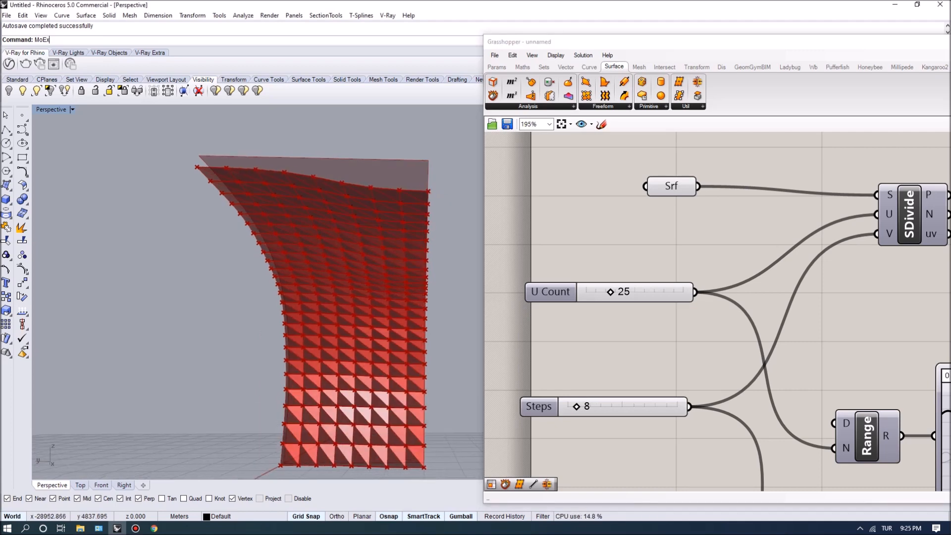
Step: Highlight the flattened Surface parameter and examine its triangular panels in the model
scroll(717, 309, "down", 5)
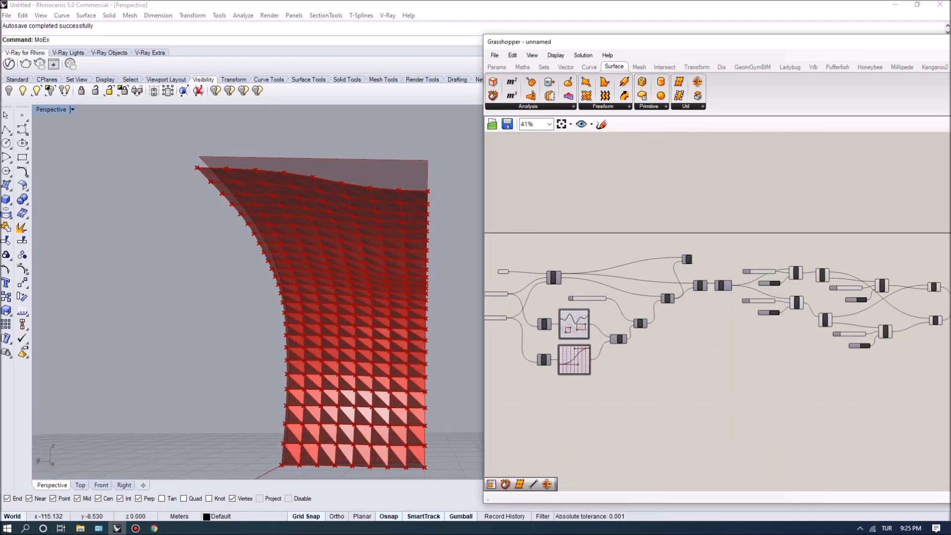
scroll(808, 295, "up", 6)
left_click(733, 325)
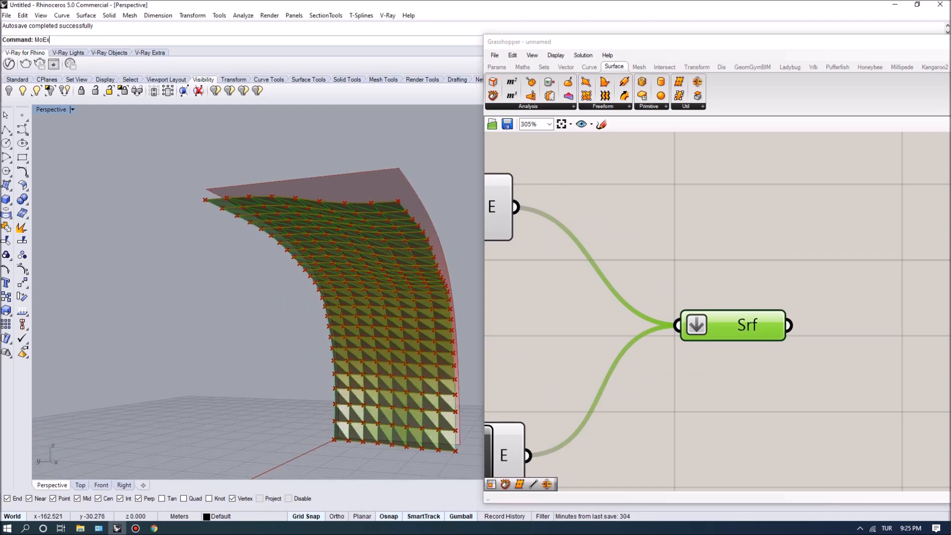
scroll(569, 307, "down", 2)
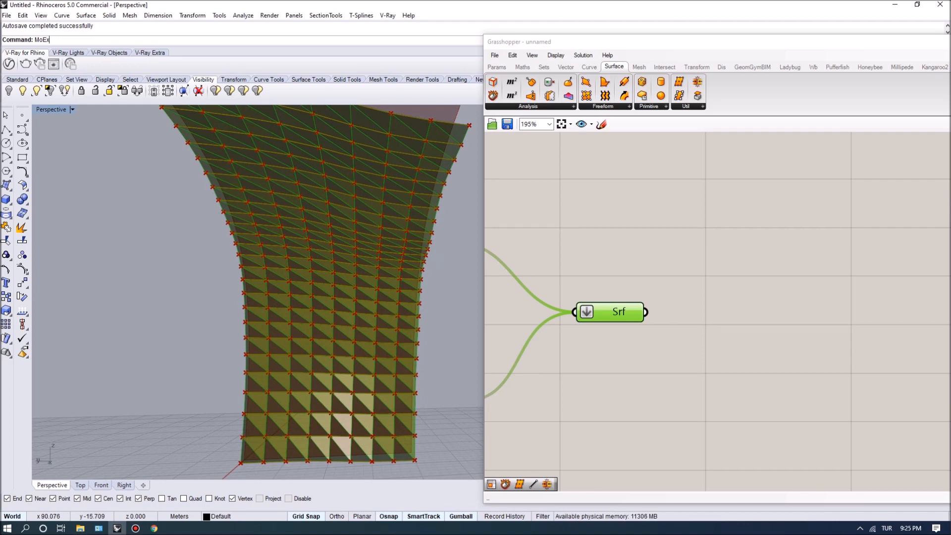
Step: Add a Brep Wireframe component beside the flattened Surface parameter
right_click_drag(573, 228, 592, 235)
scroll(592, 235, "down", 2)
scroll(687, 295, "up", 2)
left_click(686, 295)
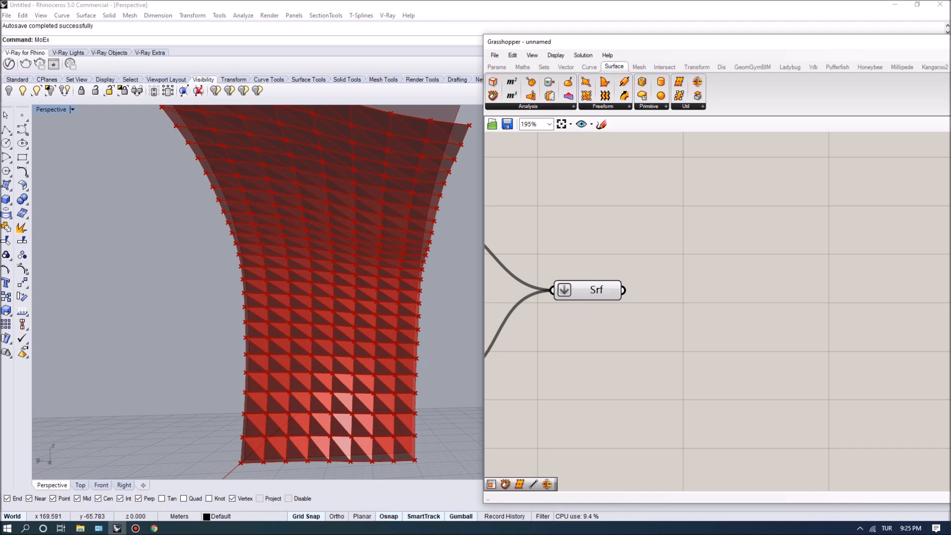
double_click(678, 285)
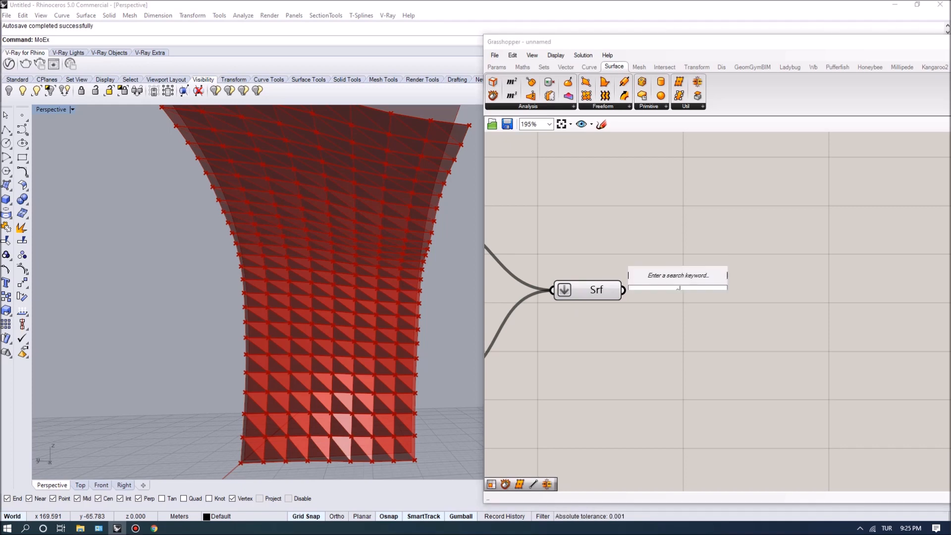
type("extrac")
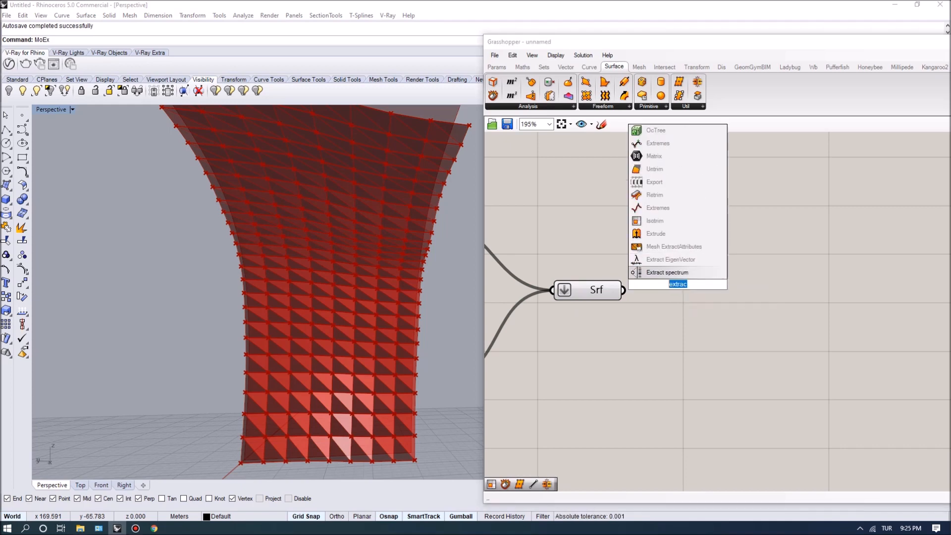
type("brep wire")
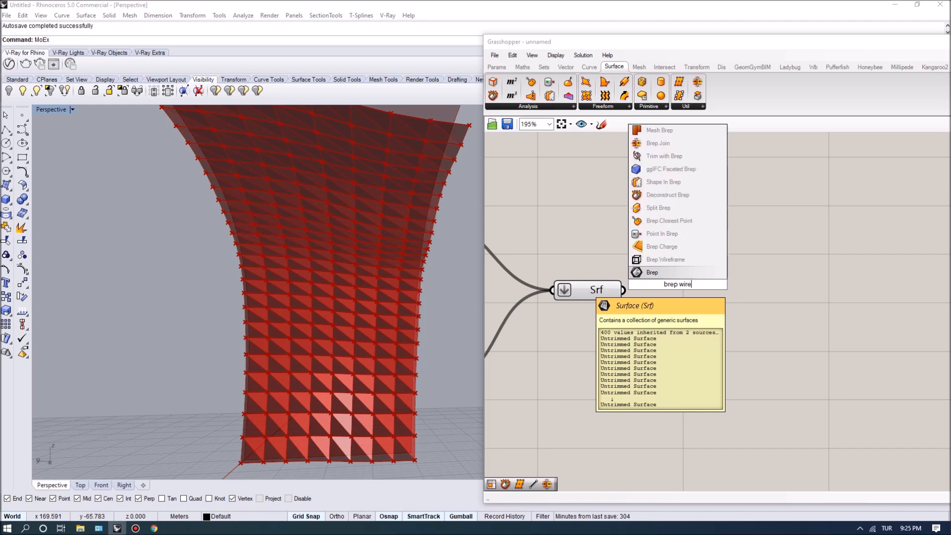
key("Up")
key("Up")
key("Down")
key("Return")
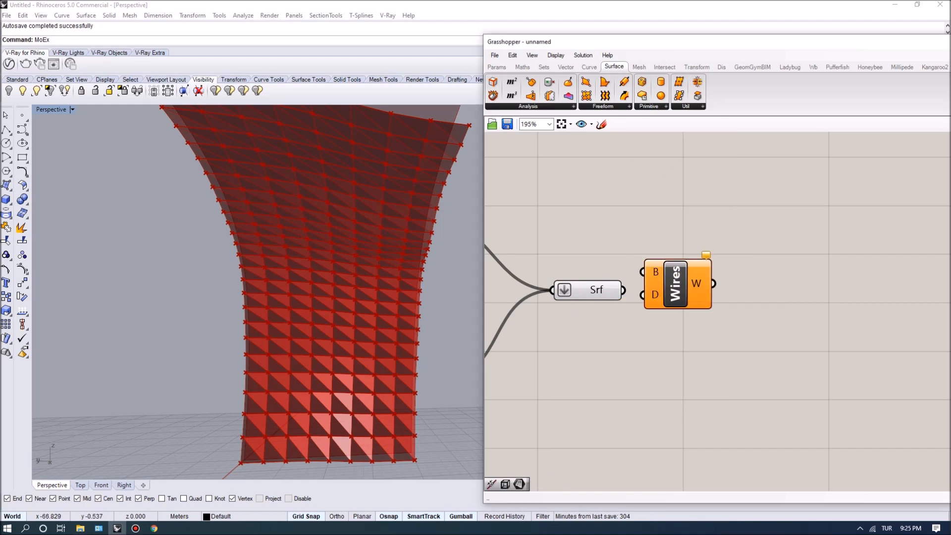
Step: Feed the flattened Surface parameter into the Brep Wireframe's B input and check the wireframe output's data structure
left_click_drag(723, 300, 722, 300)
left_click(721, 300, "ctrl+alt")
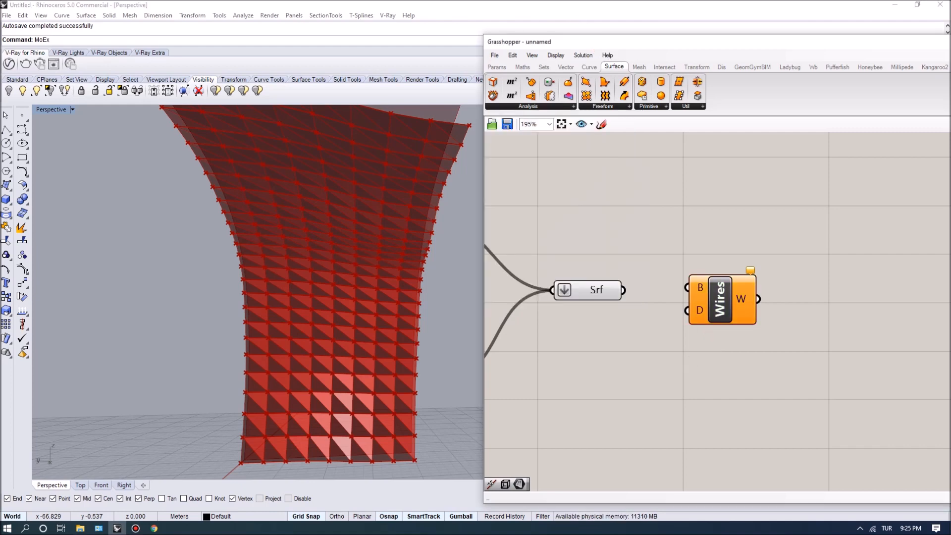
left_click_drag(679, 293, 711, 303)
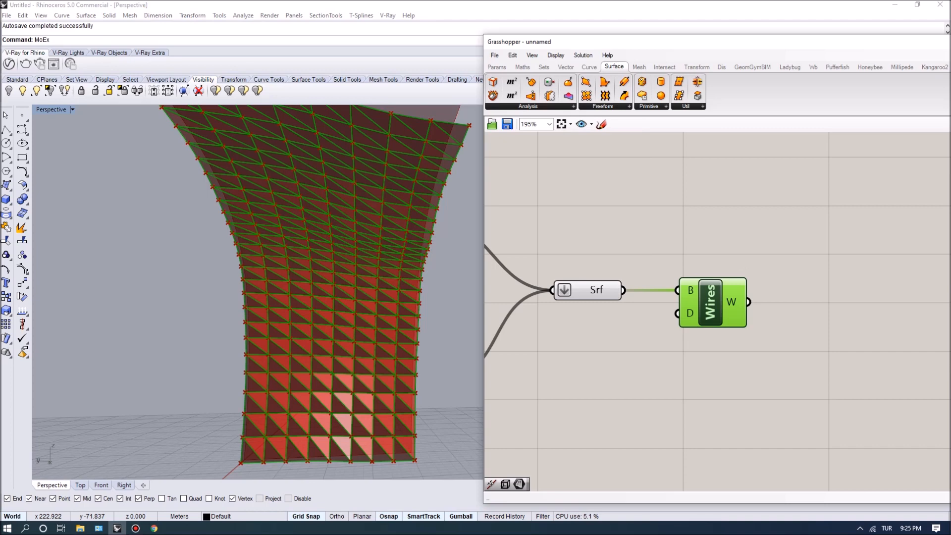
mouse_move(748, 303)
scroll(748, 302, "up", 2)
mouse_move(629, 292)
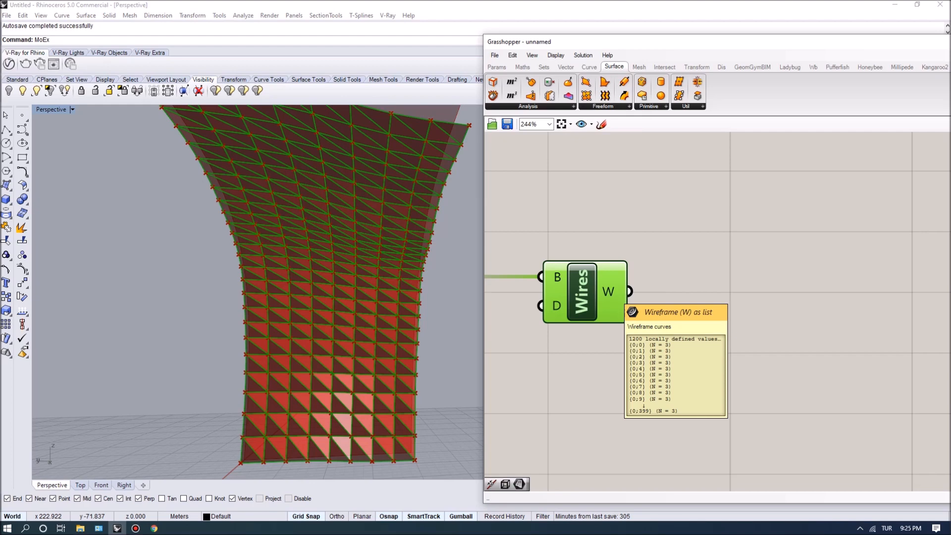
Step: Add a Join Curves component fed by the wireframe output and inspect the data structure of its joined curves
double_click(711, 292)
type("joi")
key("Return")
left_click_drag(653, 290, 670, 289)
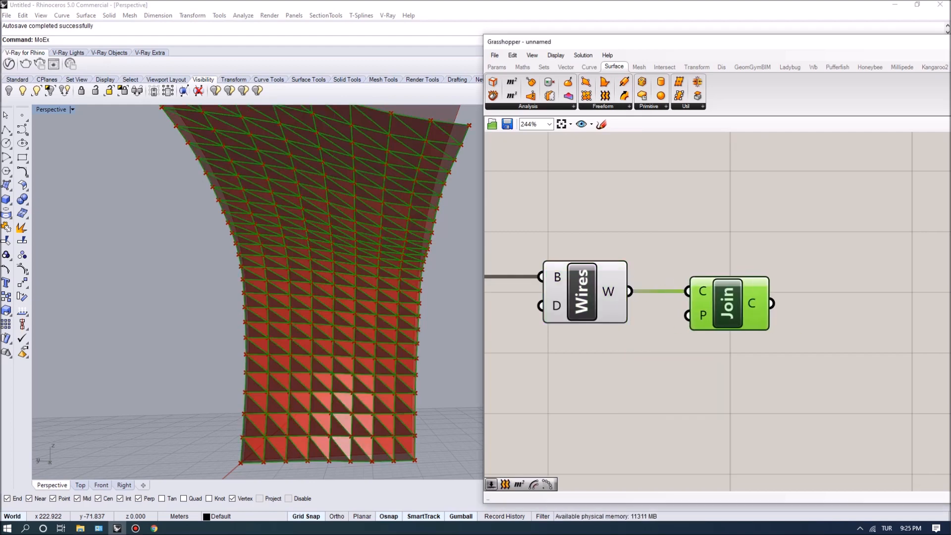
scroll(768, 302, "down", 2)
right_click_drag(762, 282, 630, 280)
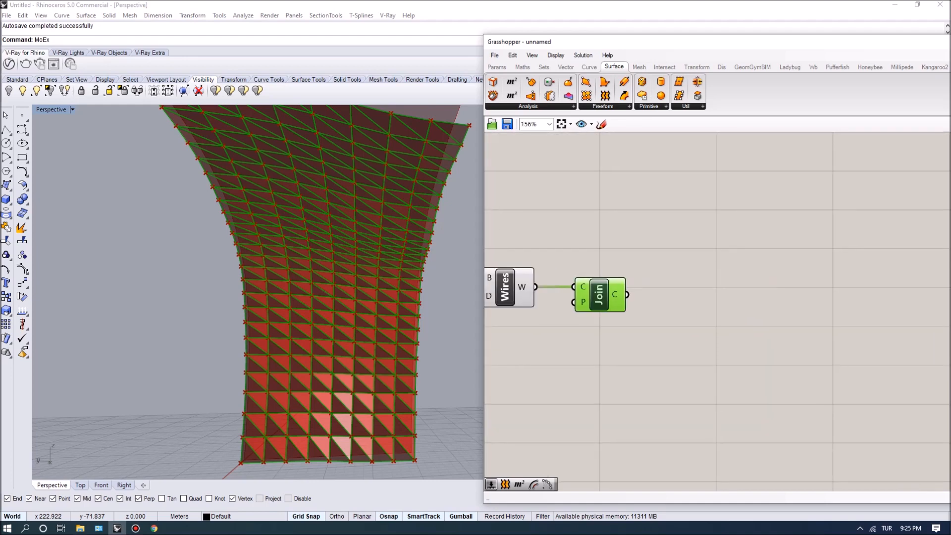
scroll(630, 280, "up", 2)
mouse_move(615, 303)
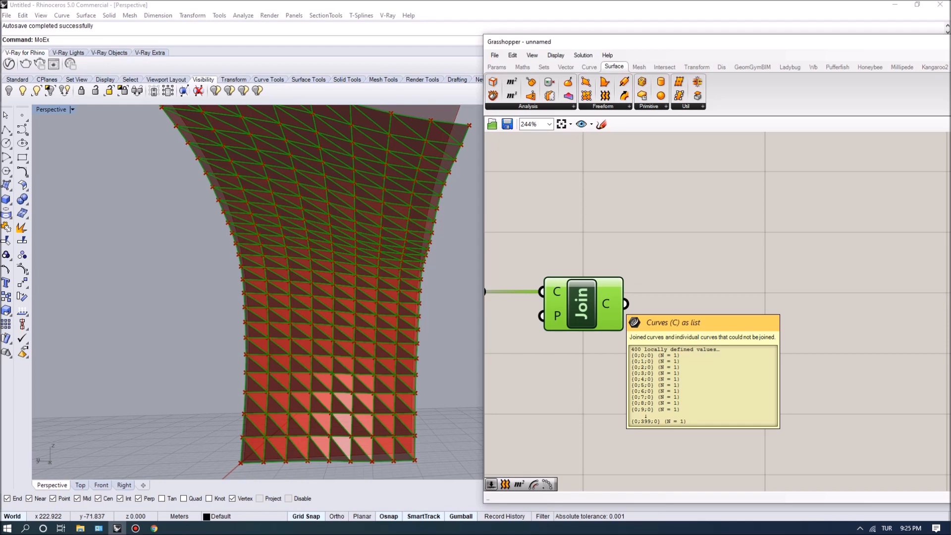
Step: Flatten the curve output of the Join Curves component
right_click_drag(616, 304, 840, 333)
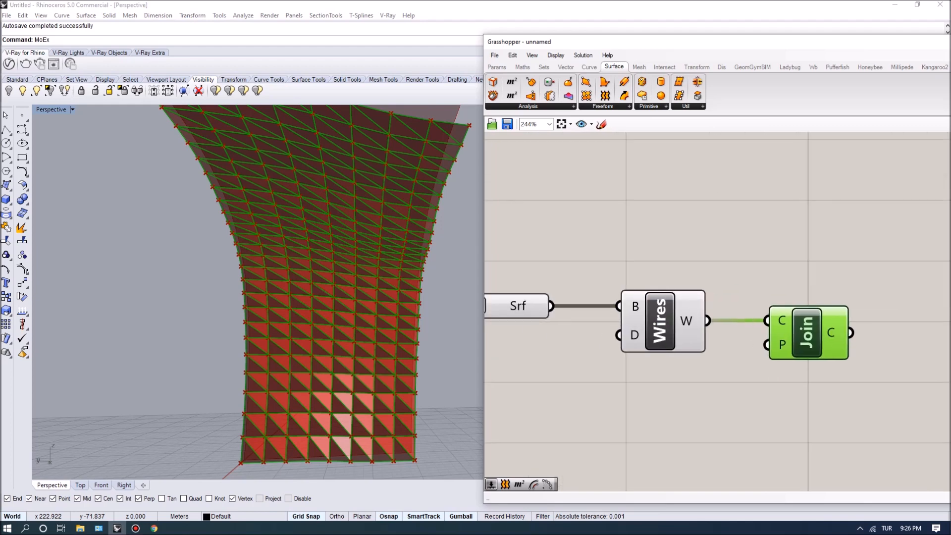
scroll(623, 240, "down", 2)
scroll(884, 289, "up", 2)
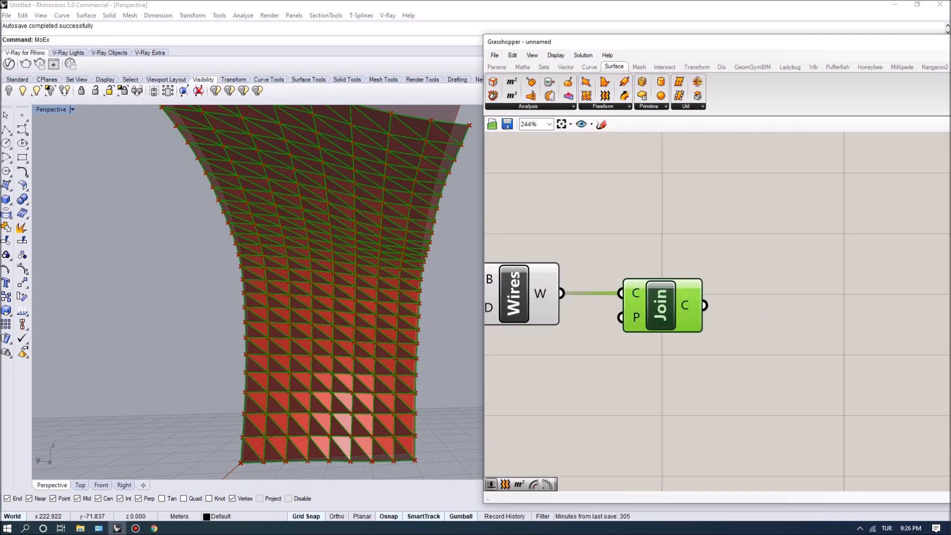
scroll(674, 304, "down", 1)
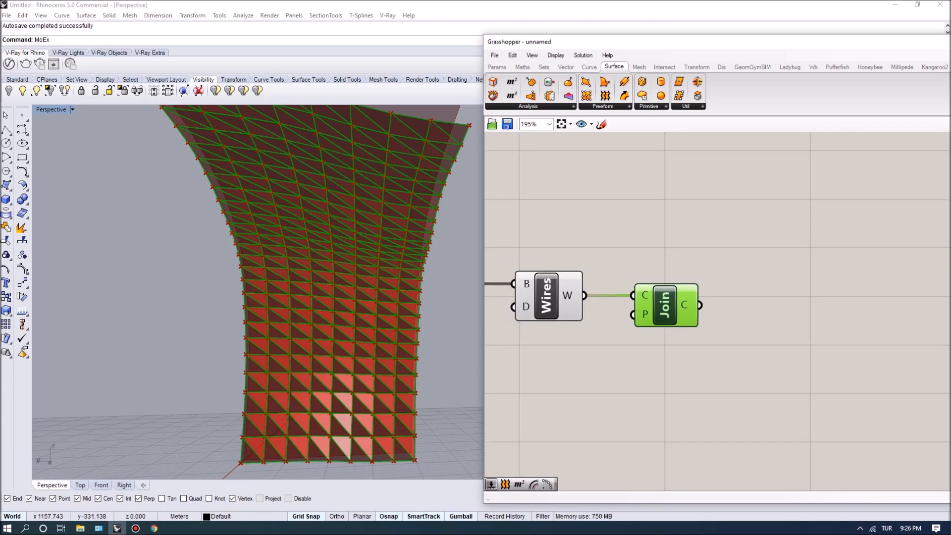
scroll(696, 305, "up", 3)
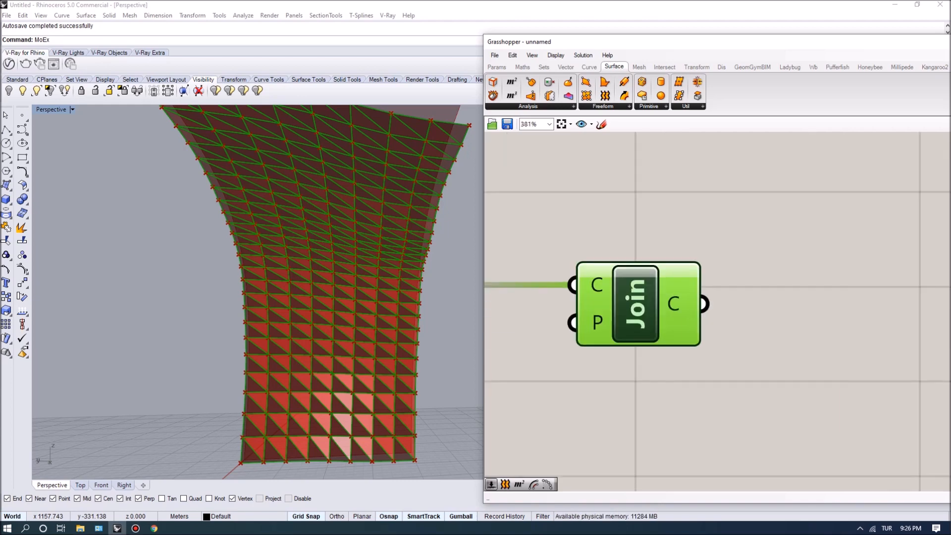
mouse_move(684, 305)
scroll(703, 303, "down", 3)
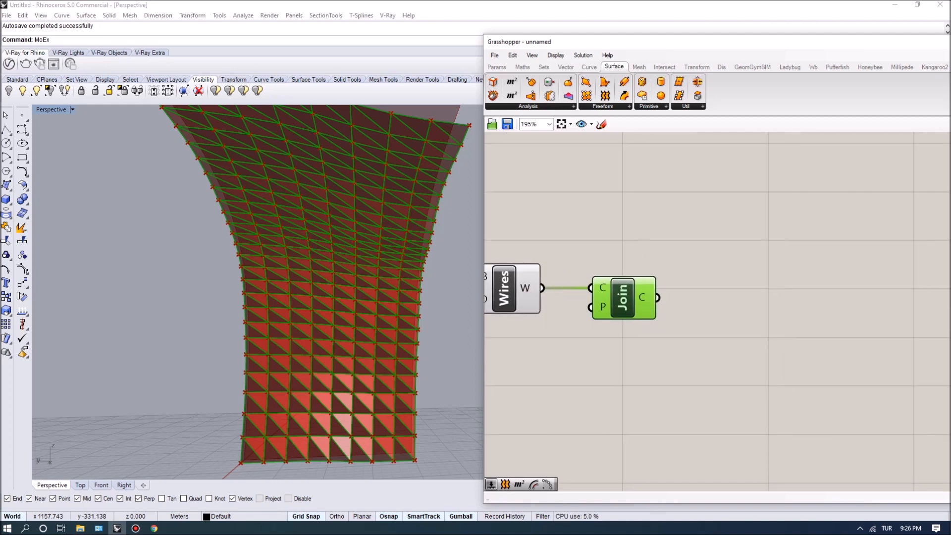
right_click(646, 298)
left_click(672, 341)
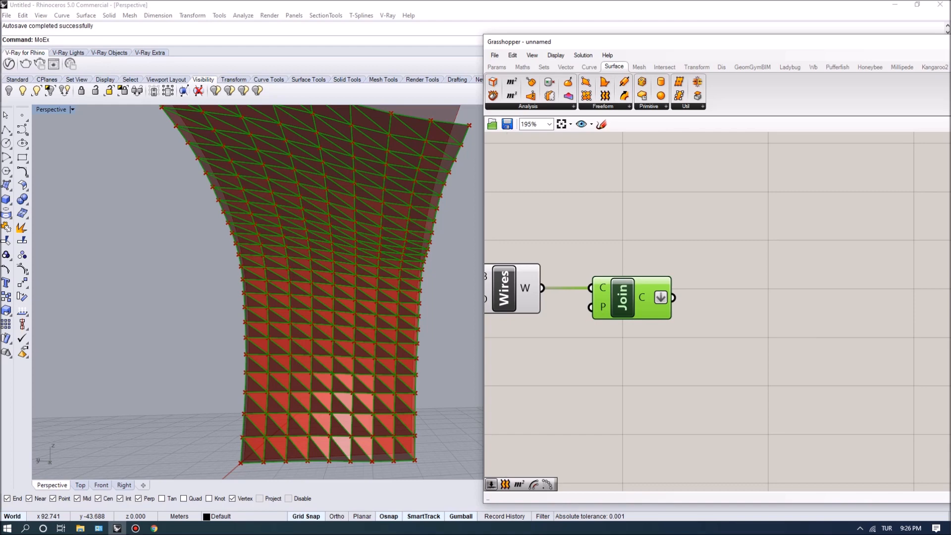
Step: Add an Area component fed by the flattened joined curves and check the panel centroids in the model
scroll(535, 319, "down", 2)
left_click(534, 322)
type("A")
key("Escape")
double_click(663, 308)
type("area")
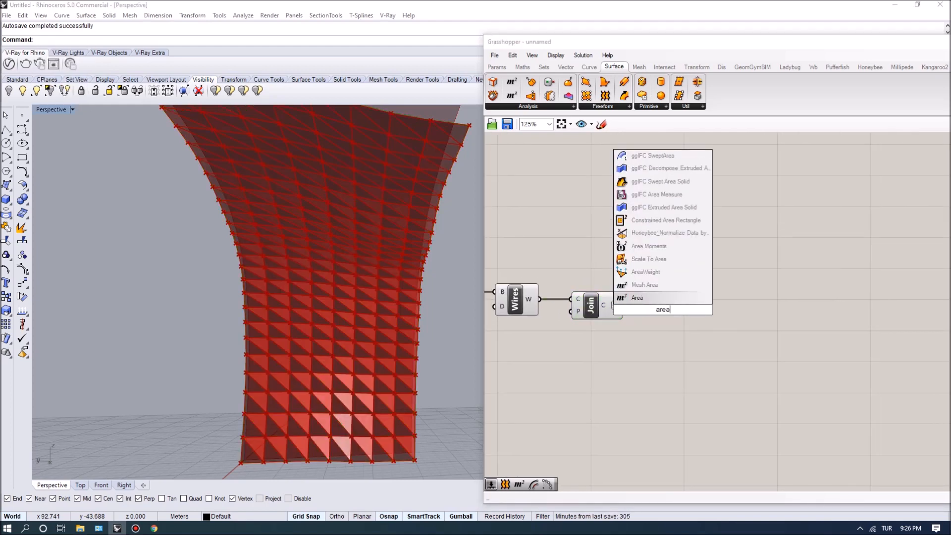
key("Return")
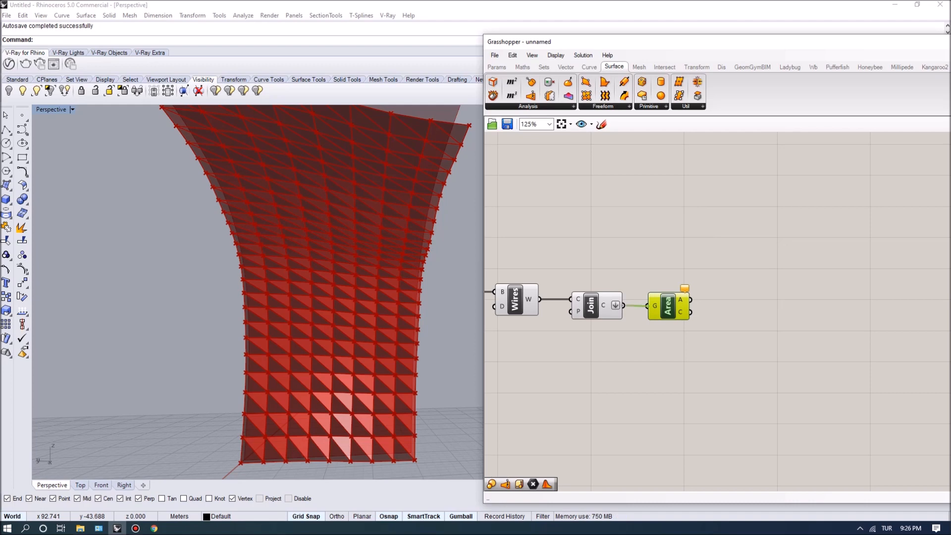
scroll(665, 303, "up", 1)
scroll(386, 260, "down", 4)
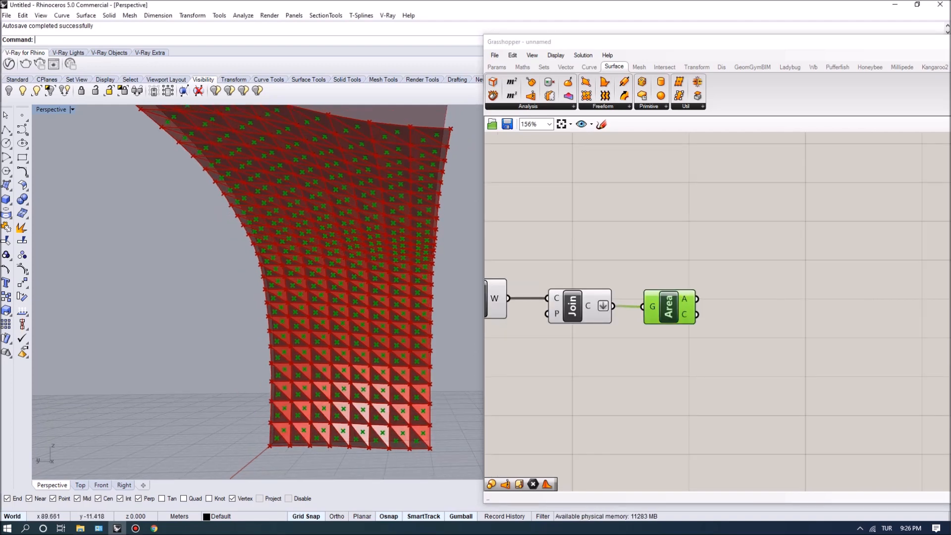
scroll(387, 297, "up", 5)
scroll(399, 432, "up", 2)
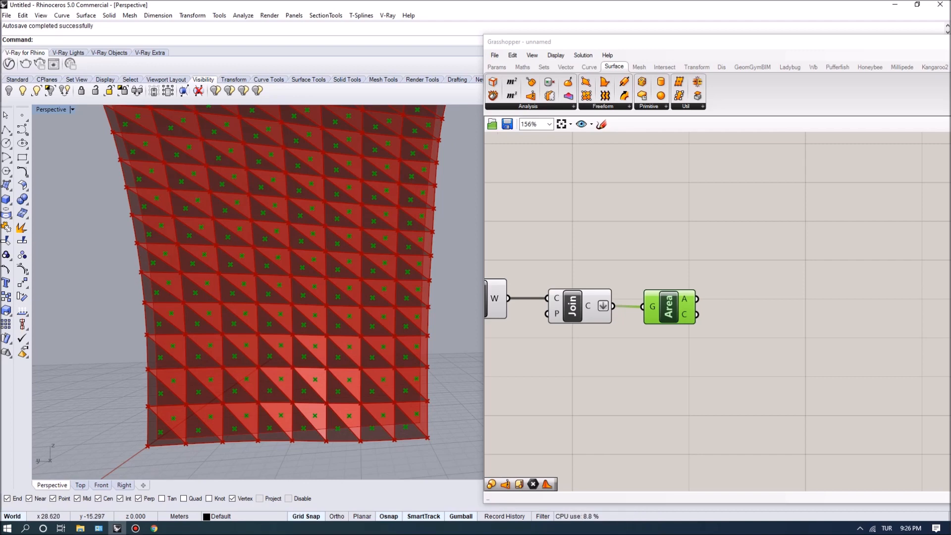
Step: Add an Average component fed by the Area component's A output and check the arithmetic mean
right_click_drag(746, 269, 692, 270)
left_click(701, 298)
double_click(701, 298)
type("aver")
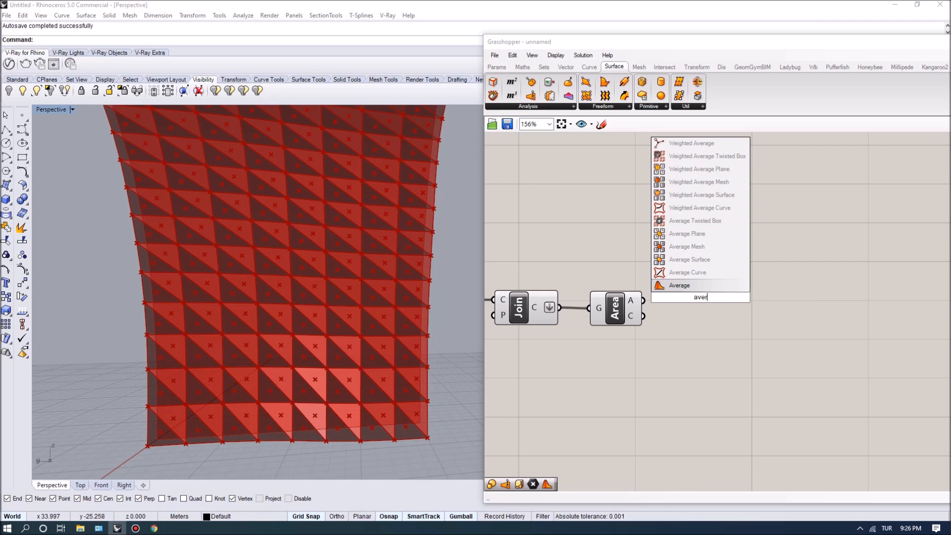
key("Return")
left_click_drag(644, 300, 667, 301)
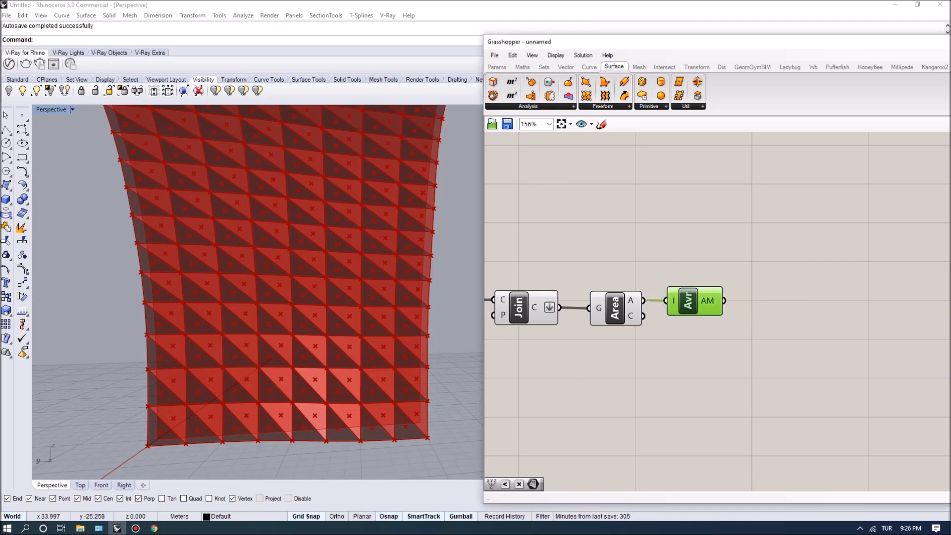
mouse_move(718, 302)
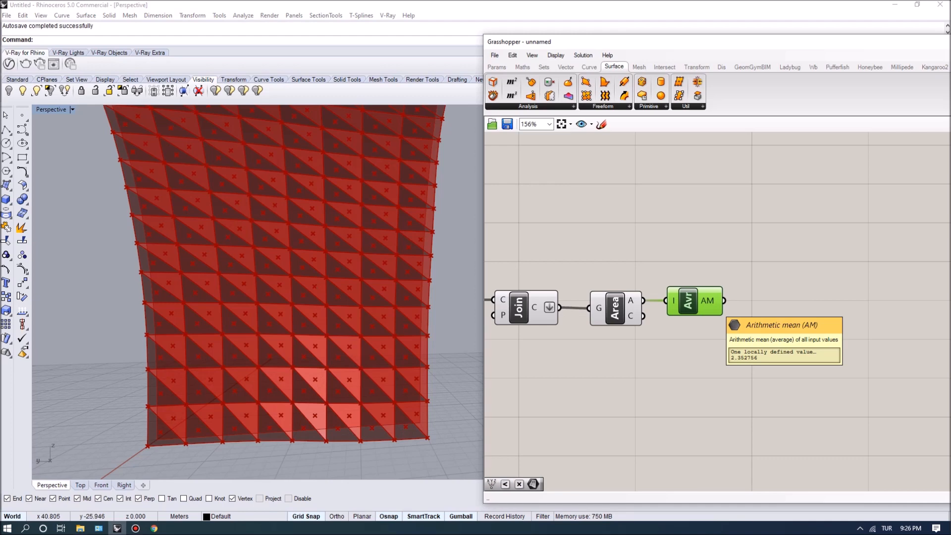
Step: Add a Larger Than component after the Average component
scroll(641, 360, "down", 2)
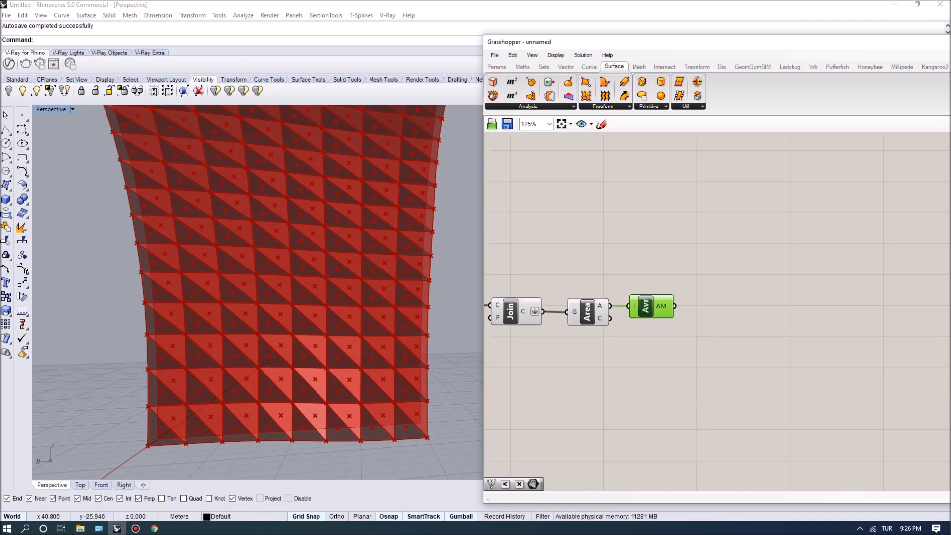
right_click_drag(641, 360, 655, 367)
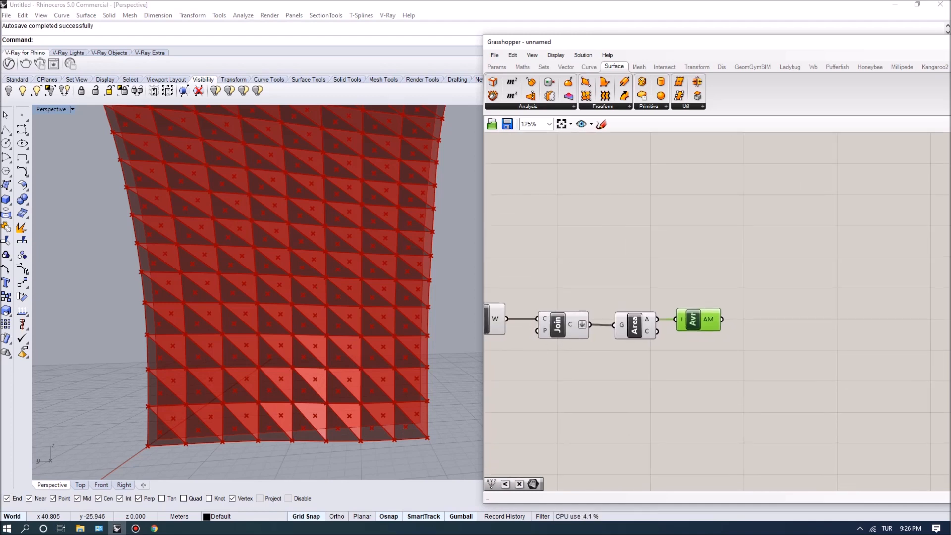
double_click(760, 302)
type("larger")
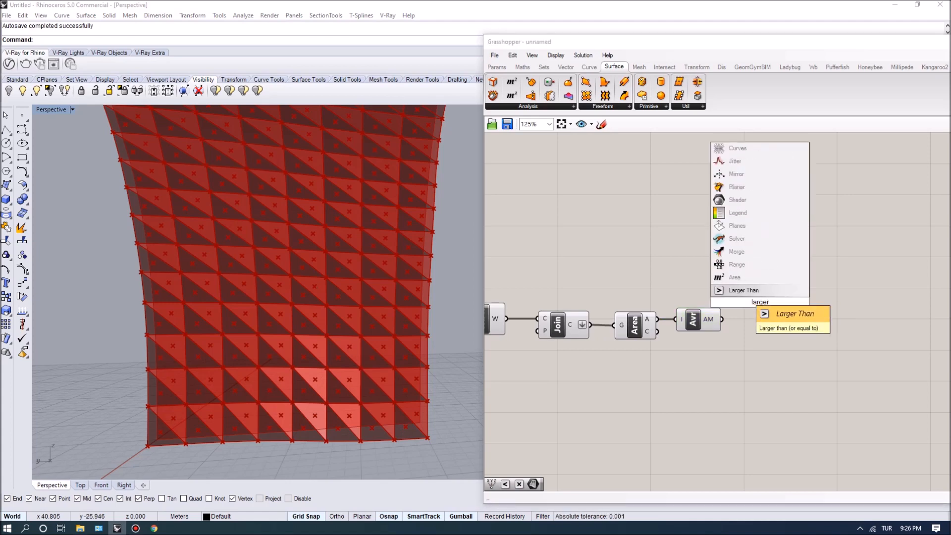
key("Return")
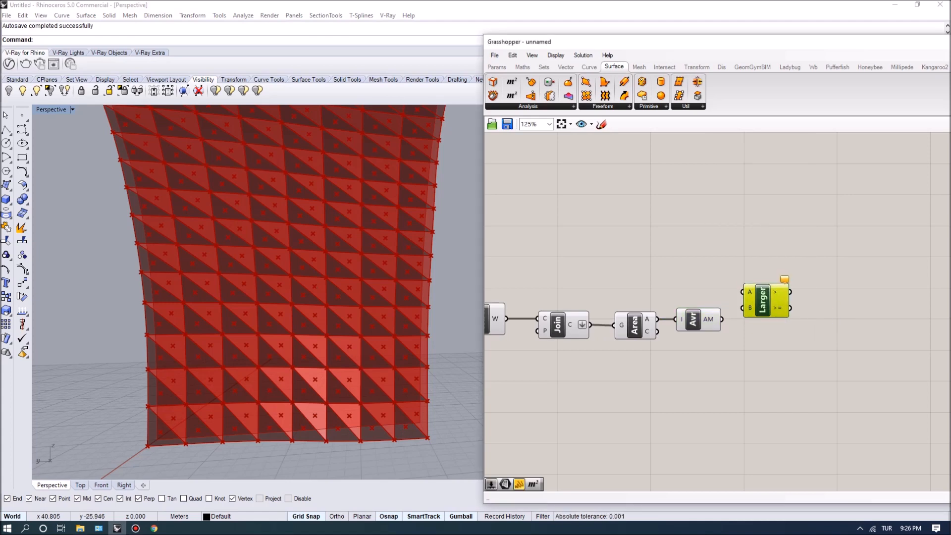
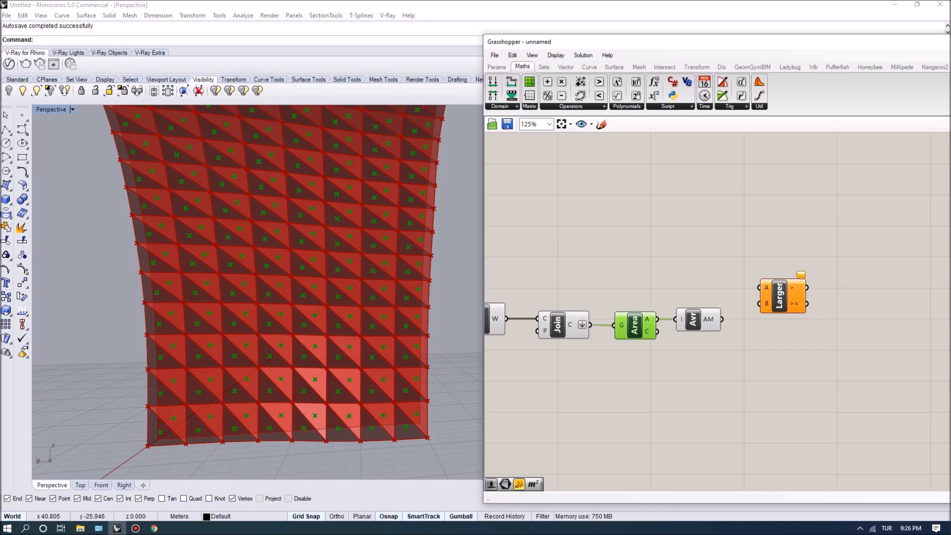
Step: Connect the panel areas to Larger Than input A and the average area to input B, and check the comparison output
scroll(643, 323, "up", 2)
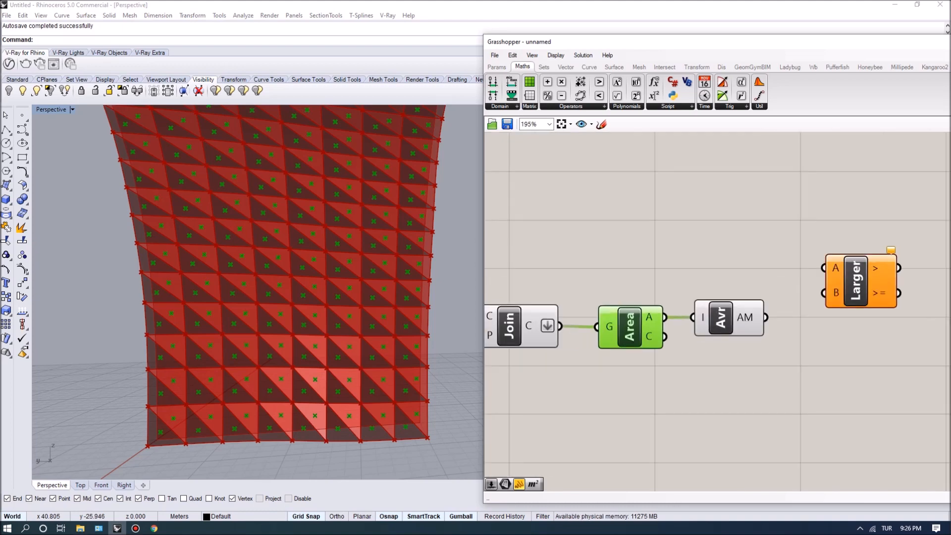
left_click_drag(665, 317, 823, 268)
left_click_drag(722, 317, 823, 293)
scroll(600, 298, "down", 2)
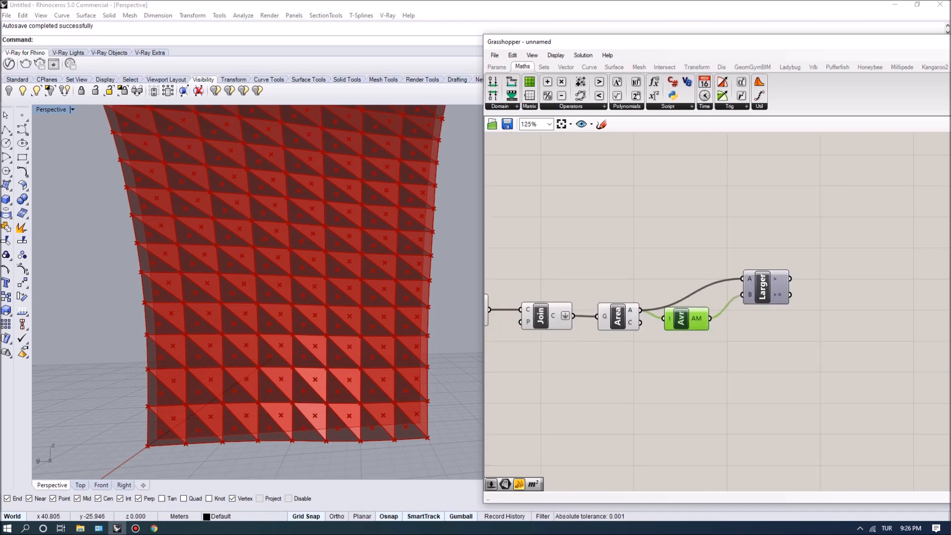
scroll(806, 291, "up", 3)
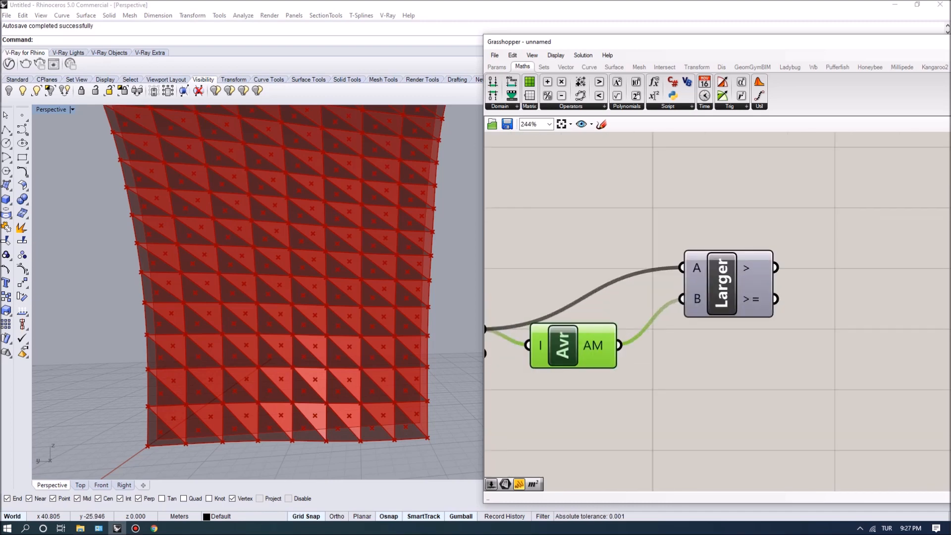
scroll(757, 300, "down", 1)
right_click_drag(757, 300, 718, 292)
scroll(719, 292, "up", 1)
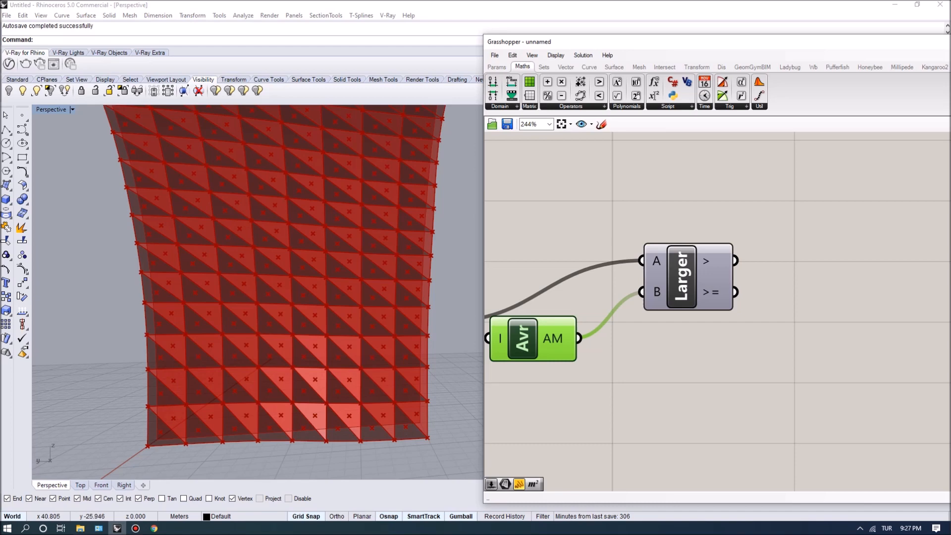
mouse_move(719, 292)
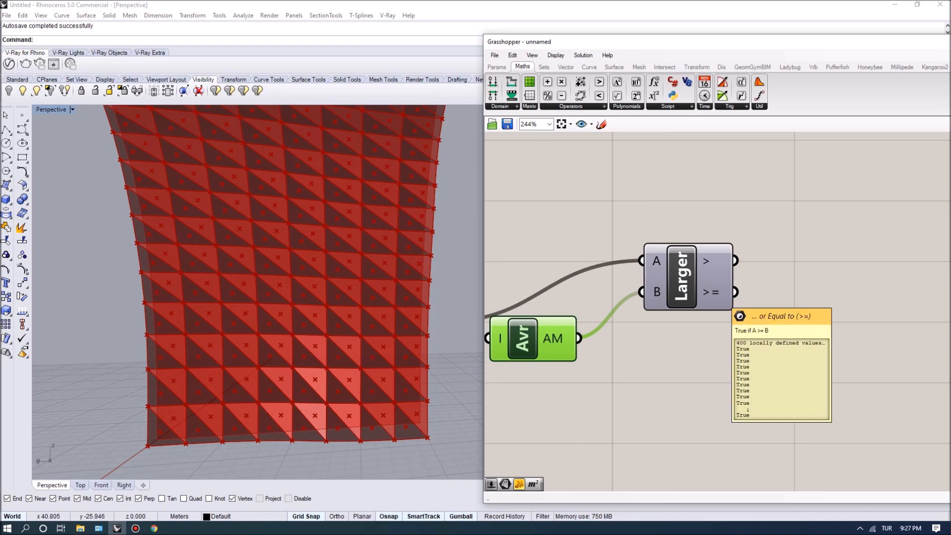
scroll(717, 292, "down", 2)
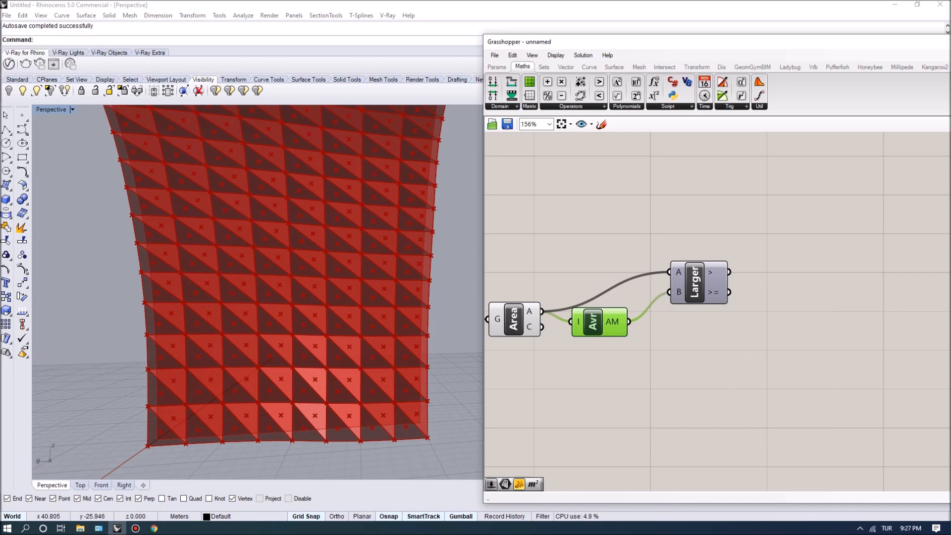
Step: Add a Cull Pattern component after the Larger Than component
double_click(755, 271)
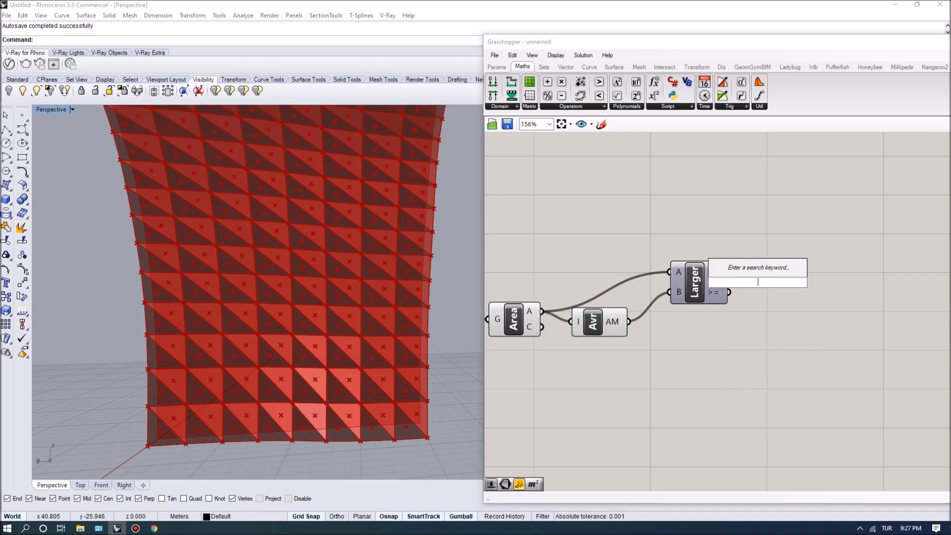
type("cull")
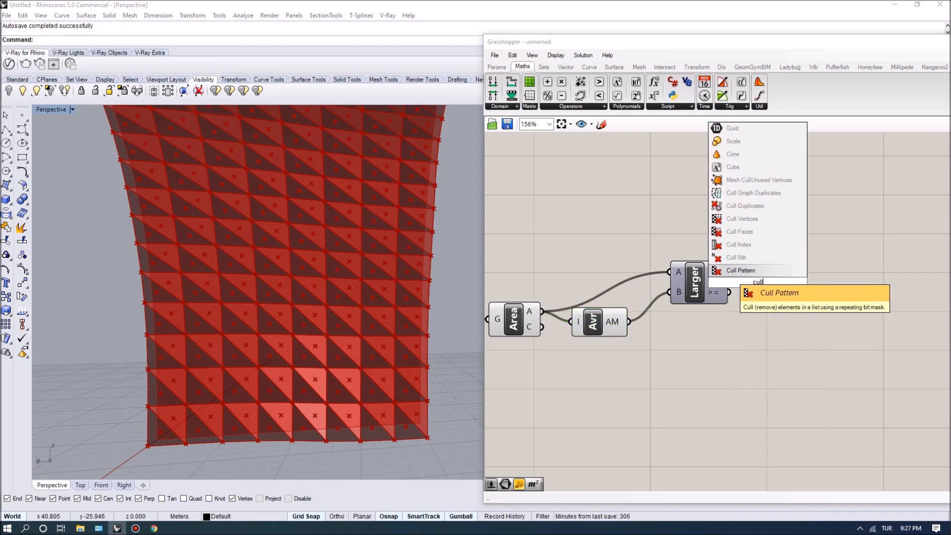
key("Return")
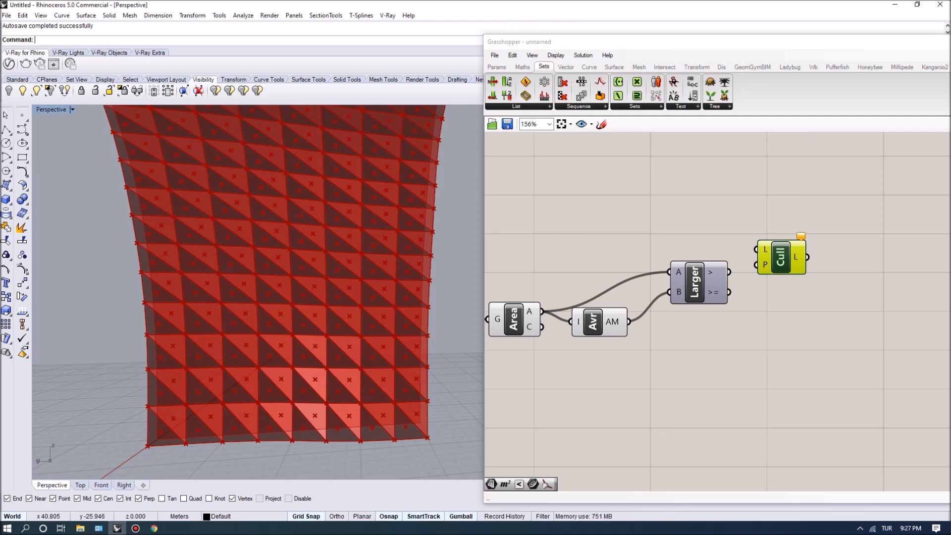
scroll(755, 261, "up", 2)
scroll(768, 259, "down", 3)
scroll(764, 250, "up", 2)
scroll(755, 248, "down", 2)
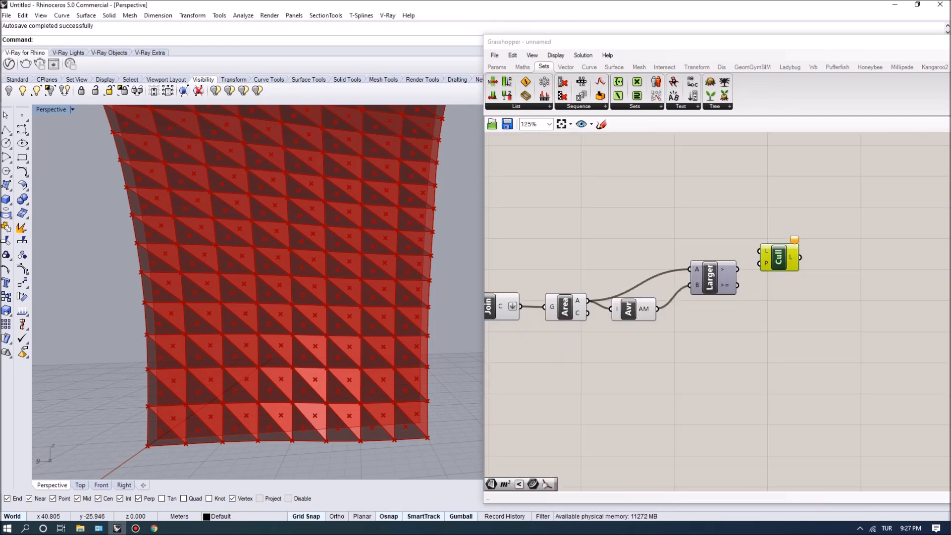
Step: Connect the joined panel curves to Cull Pattern input L and Larger Than's >= output to input P
right_click_drag(756, 247, 825, 254)
left_click_drag(565, 312, 566, 260)
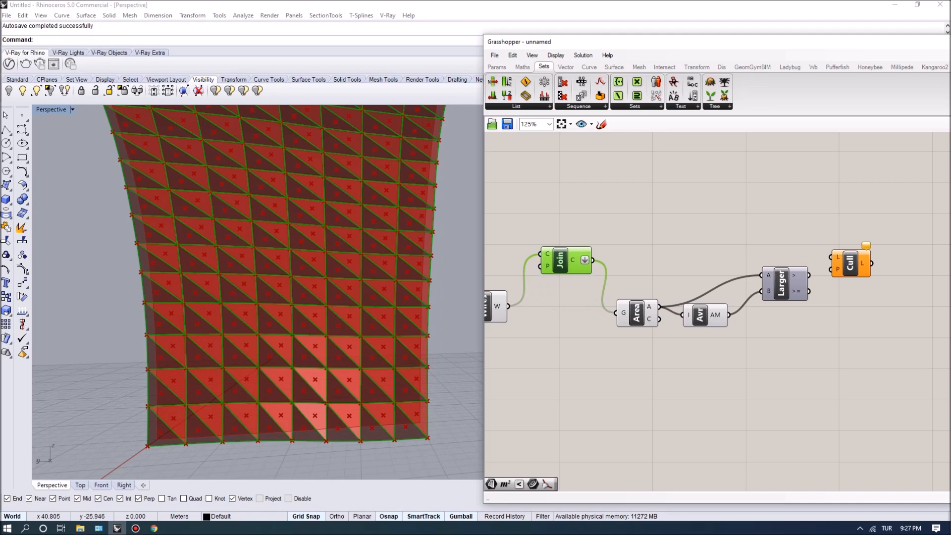
left_click_drag(599, 258, 831, 257)
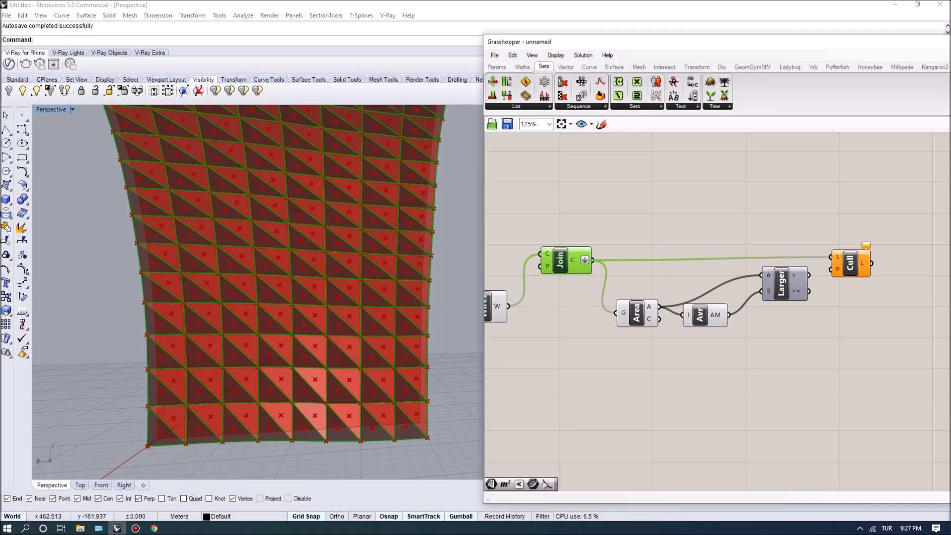
scroll(892, 268, "up", 4)
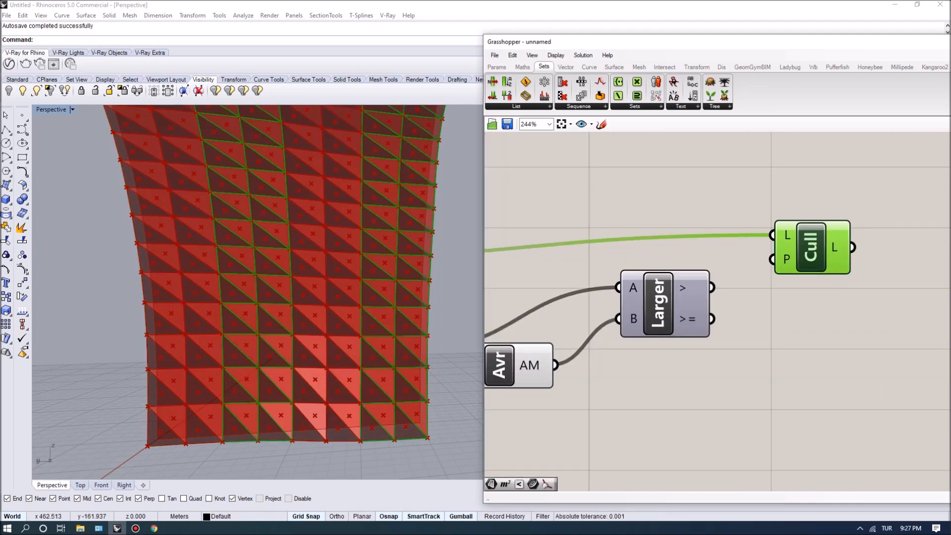
left_click_drag(712, 318, 772, 259)
scroll(842, 284, "down", 5)
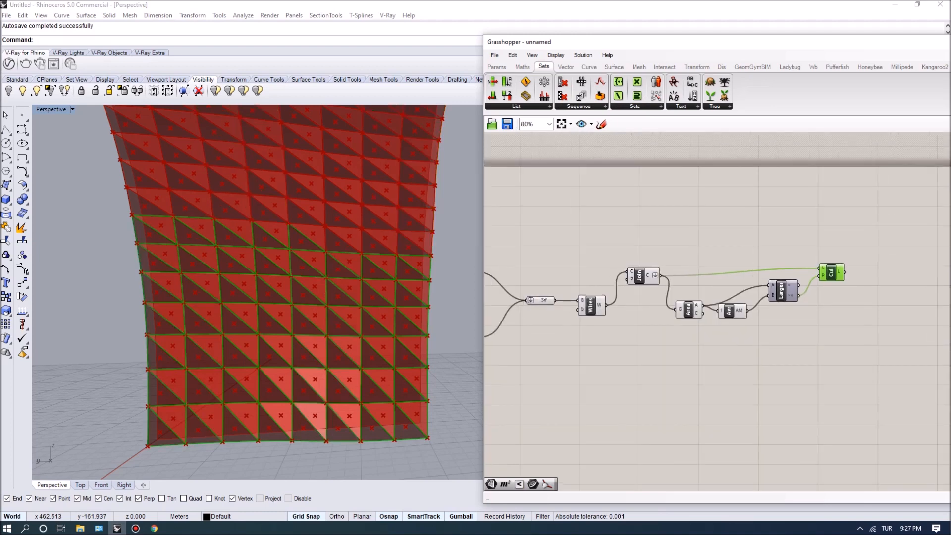
Step: Examine which facade panels the Cull Pattern keeps by viewing its highlighted curves from several angles in the model
scroll(829, 270, "up", 3)
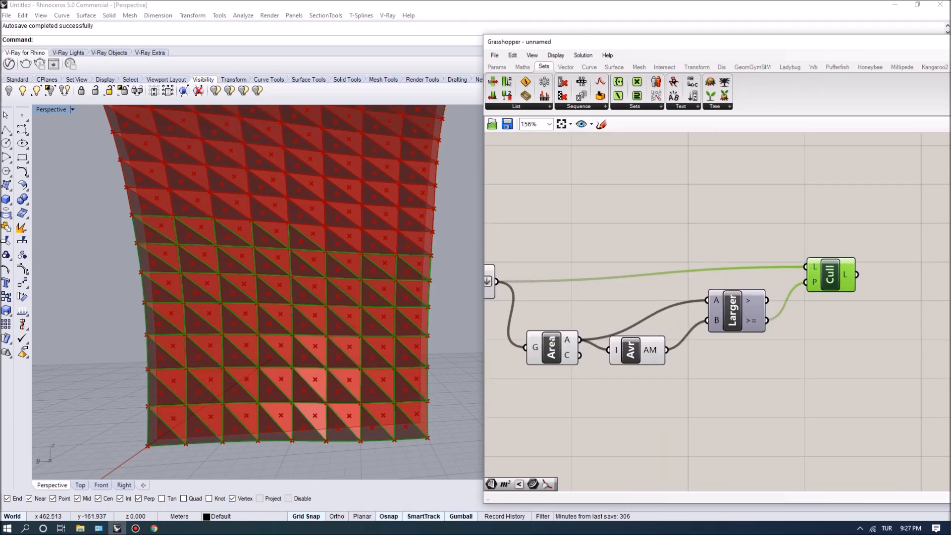
scroll(849, 336, "down", 1)
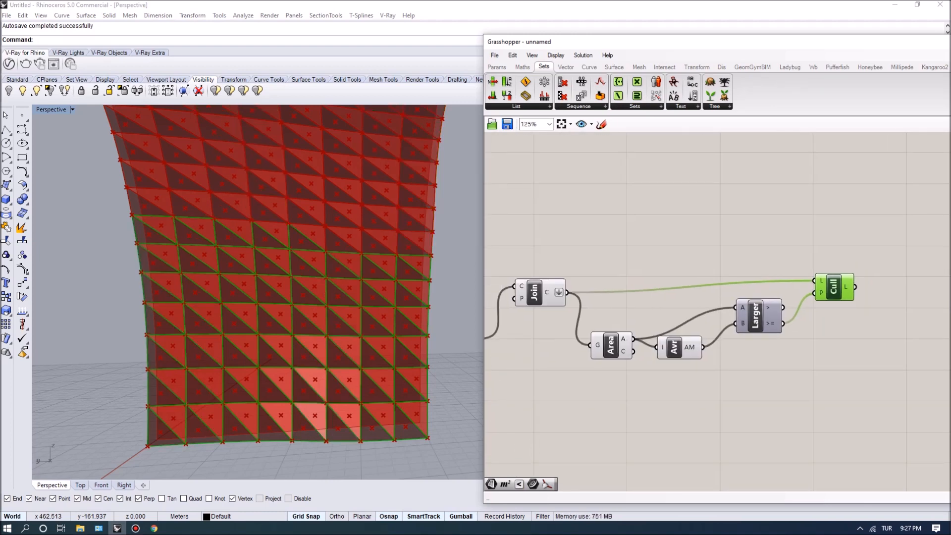
right_click_drag(322, 267, 283, 263)
scroll(292, 268, "down", 6)
scroll(290, 229, "up", 3)
scroll(290, 223, "down", 4)
scroll(290, 223, "up", 5)
right_click_drag(290, 223, 319, 233)
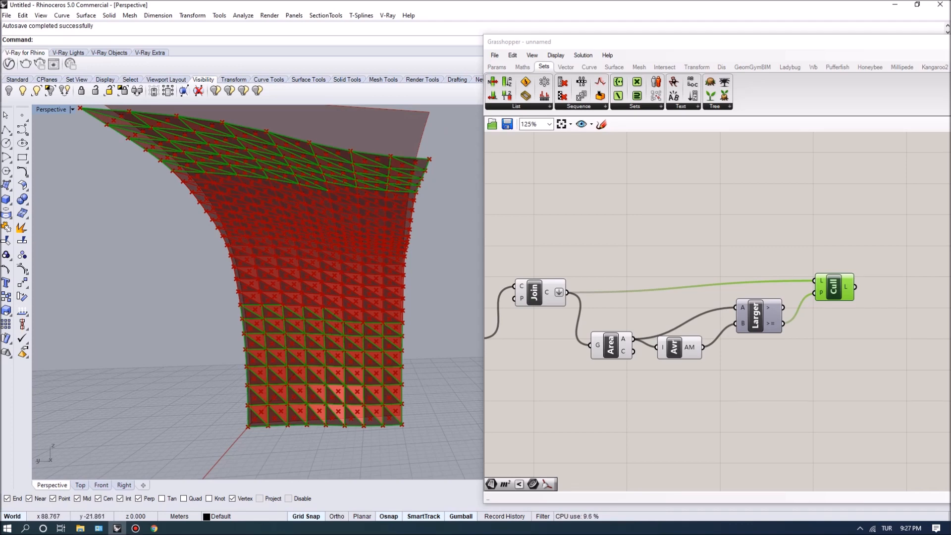
right_click_drag(292, 268, 242, 253)
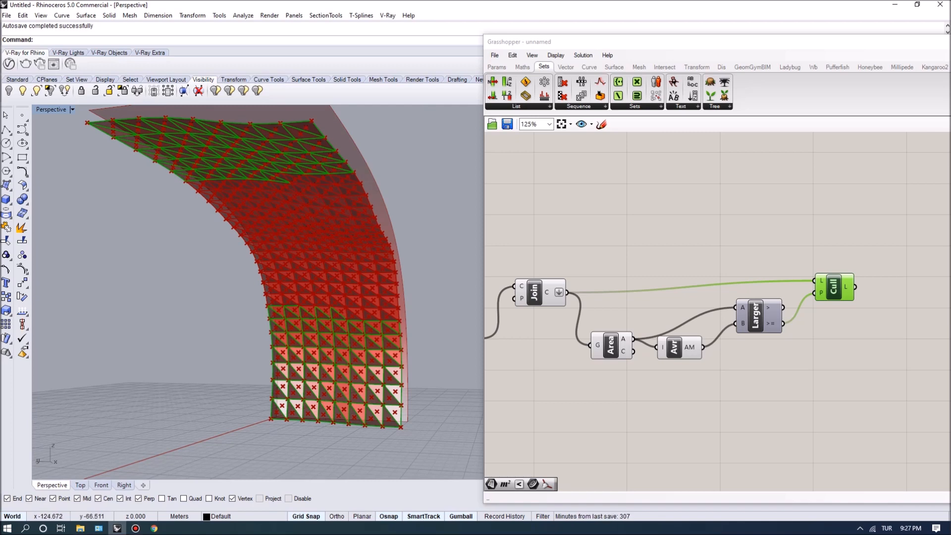
right_click_drag(718, 223, 631, 194)
left_click(665, 290)
left_click(748, 258)
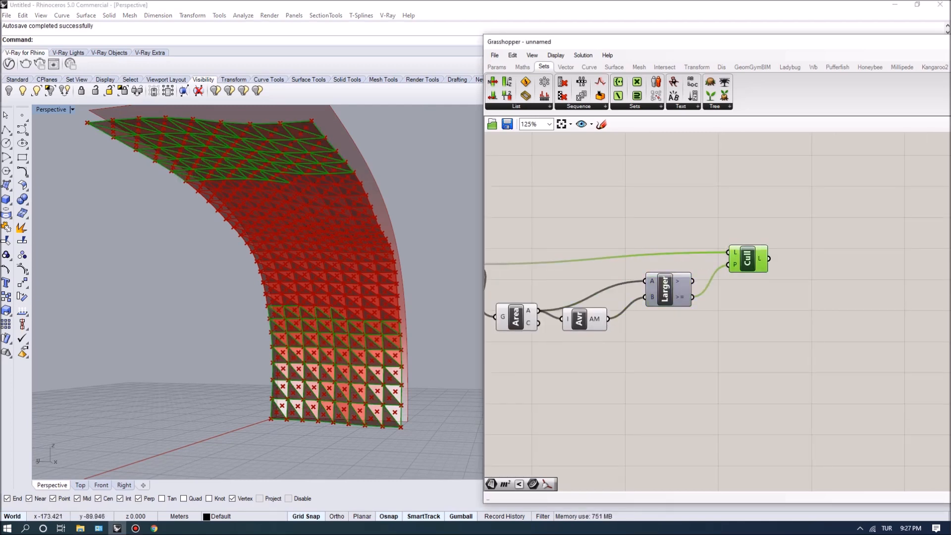
Step: Add a Smaller Than component below the Larger Than component
right_click_drag(666, 343, 678, 340)
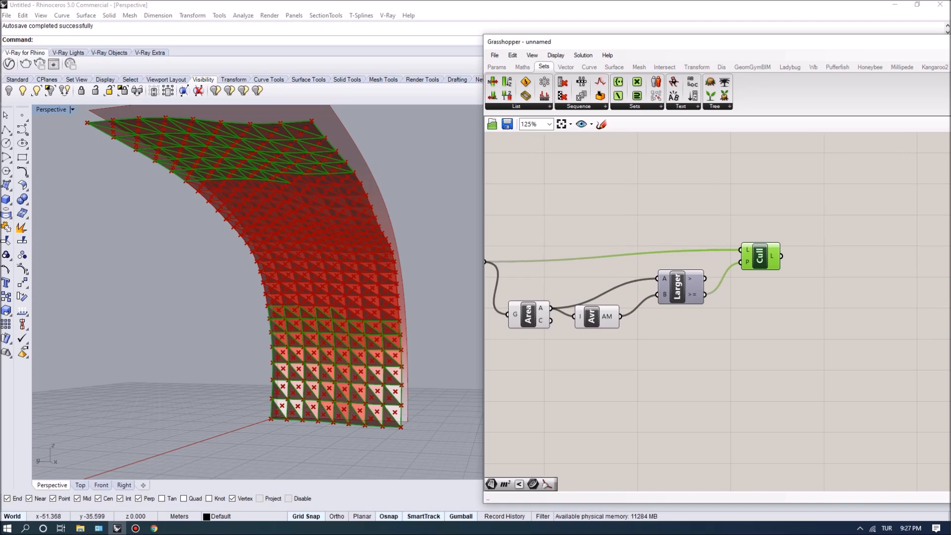
double_click(678, 341)
type("small")
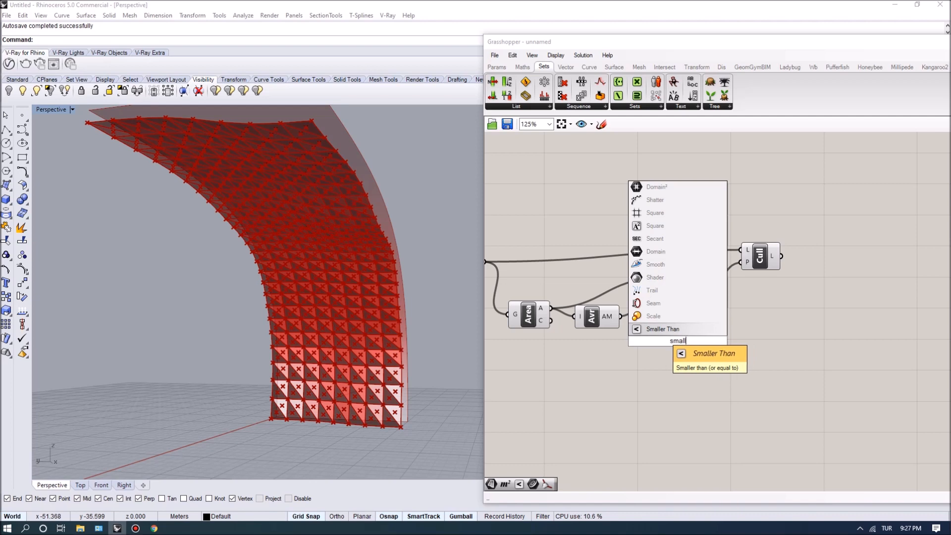
key("Return")
left_click_drag(678, 341, 680, 346)
Step: Connect the panel areas to Smaller Than input A and the average area to input B, and tidy the component layout
right_click_drag(694, 440, 734, 452)
left_click_drag(638, 330, 639, 337)
left_click_drag(570, 326, 698, 350)
left_click_drag(638, 337, 633, 347)
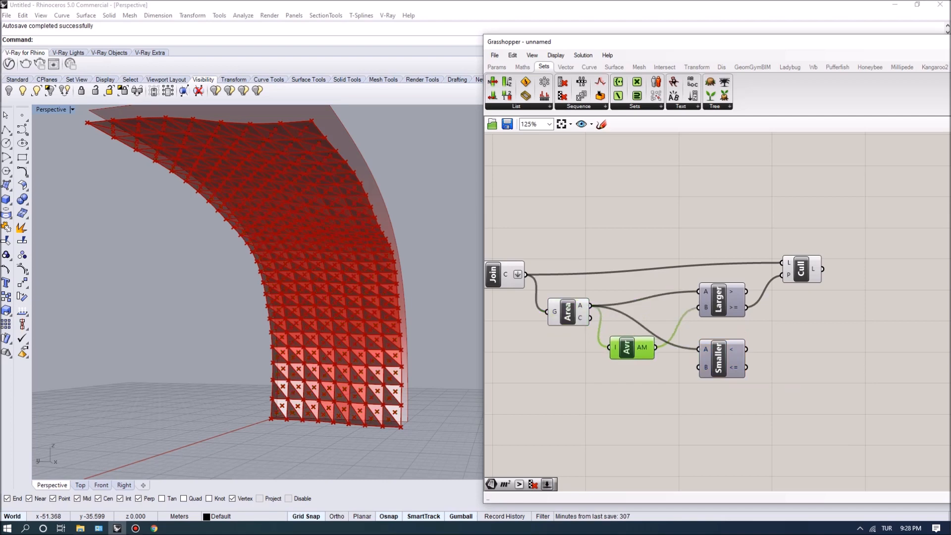
left_click_drag(722, 358, 722, 355)
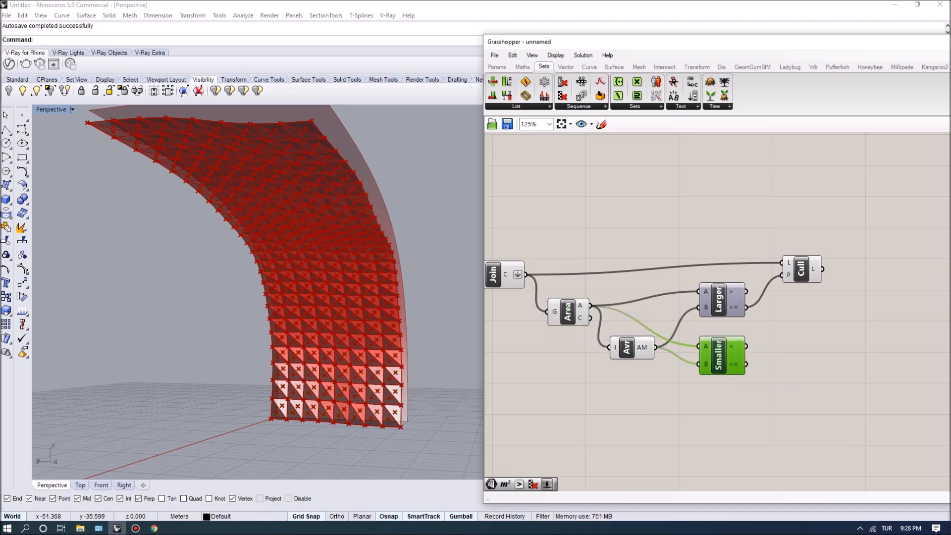
Step: Duplicate the Cull Pattern component, feed the copy's P input from Smaller Than's < output, and compare both panel groups
left_click(801, 270)
left_click_drag(802, 270, 797, 329, "alt")
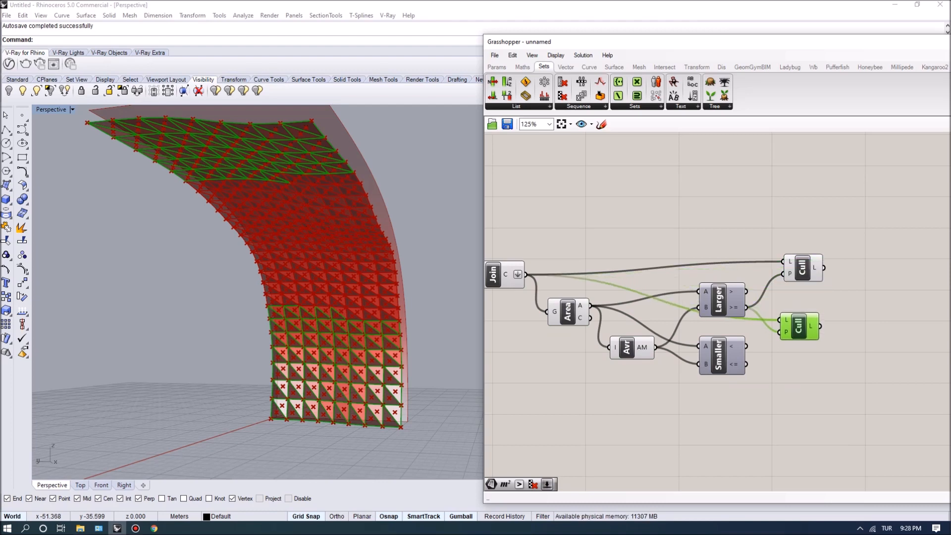
left_click_drag(746, 345, 806, 327)
left_click(802, 267)
left_click(805, 325)
left_click(803, 267)
left_click(805, 326)
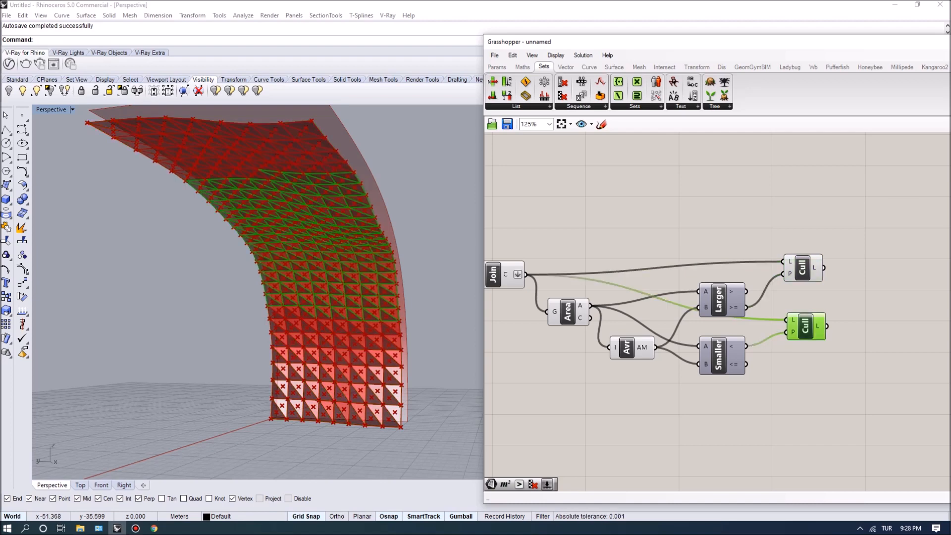
left_click_drag(806, 326, 803, 333)
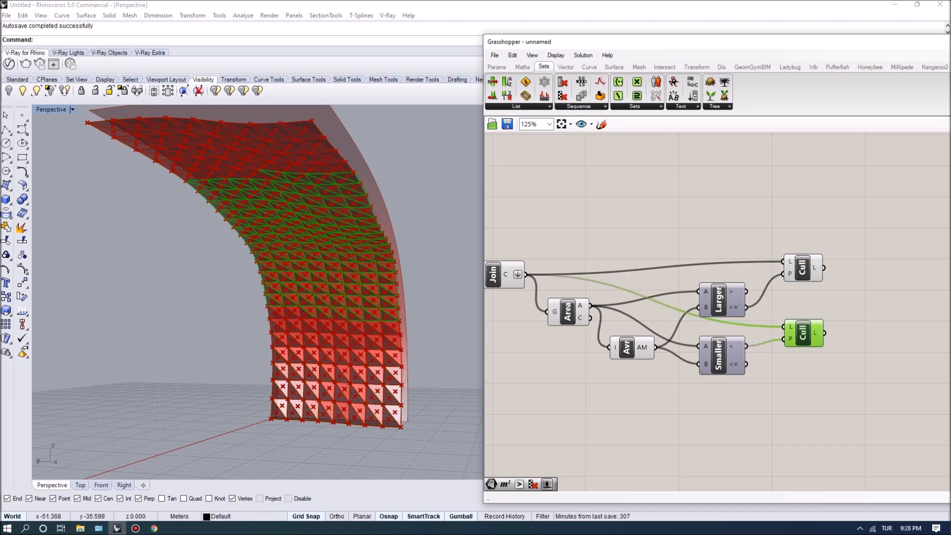
Step: Examine the panels kept by the upper Cull Pattern across the facade from different angles and distances
left_click(802, 267)
right_click_drag(277, 309, 260, 292)
scroll(337, 318, "down", 5)
scroll(308, 311, "up", 3)
scroll(293, 295, "down", 3)
scroll(336, 297, "up", 4)
scroll(337, 297, "down", 4)
scroll(355, 285, "up", 2)
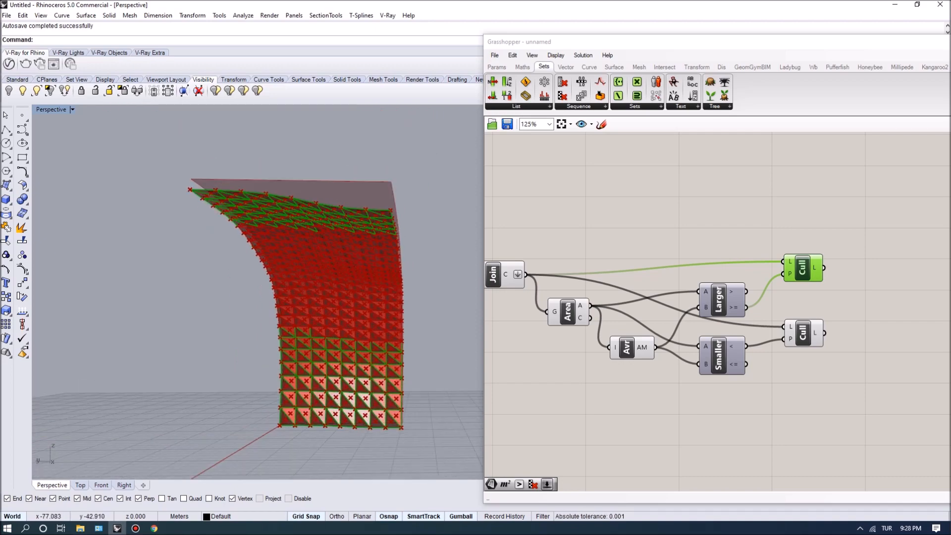
right_click_drag(347, 285, 377, 262)
scroll(356, 285, "up", 2)
scroll(357, 272, "down", 2)
scroll(743, 228, "down", 2)
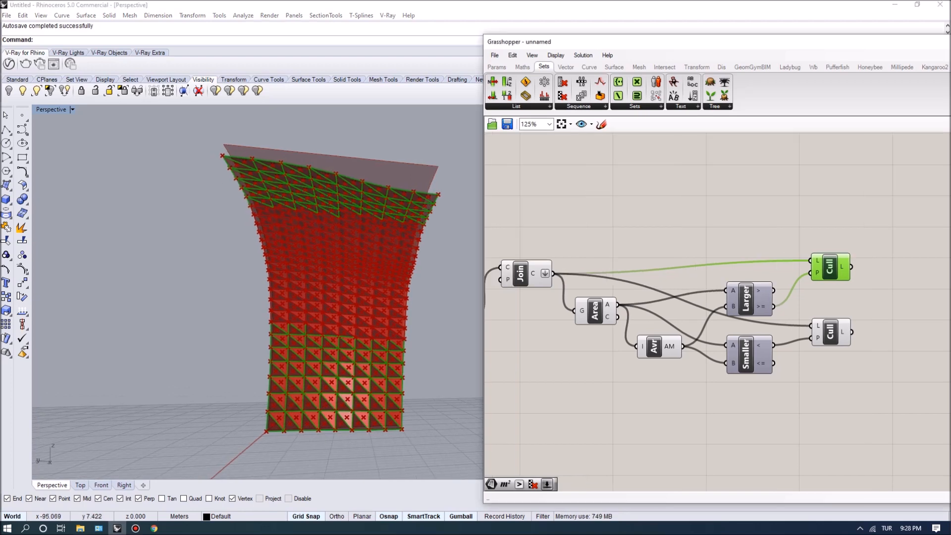
right_click_drag(346, 277, 352, 292)
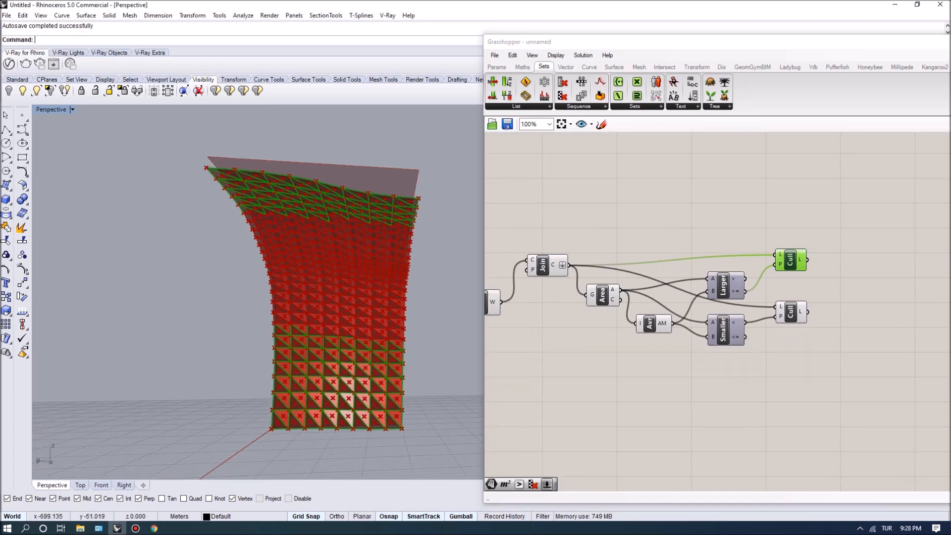
scroll(399, 331, "up", 2)
Step: Move the upper Cull Pattern component farther from the lower one to make room for its follow-up components
right_click_drag(788, 356, 650, 355)
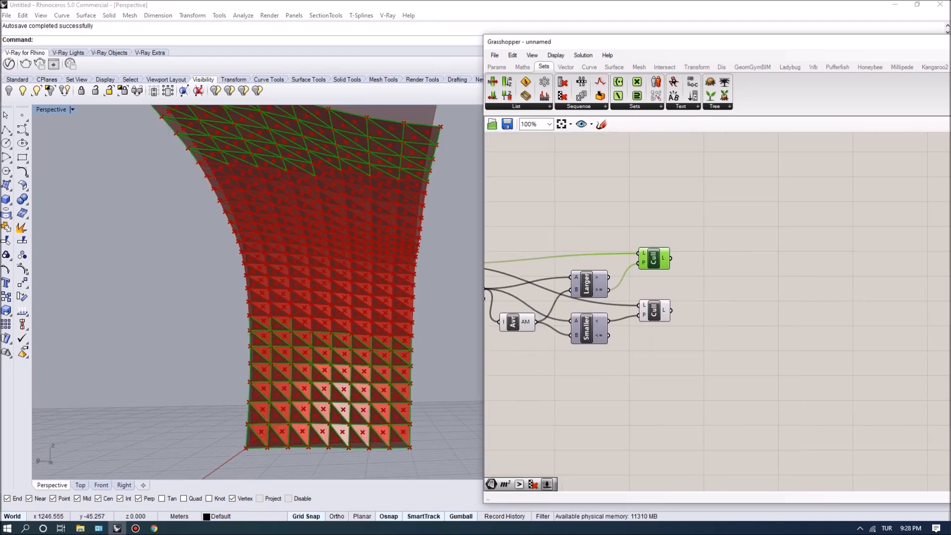
left_click_drag(654, 258, 668, 241)
scroll(292, 391, "up", 5)
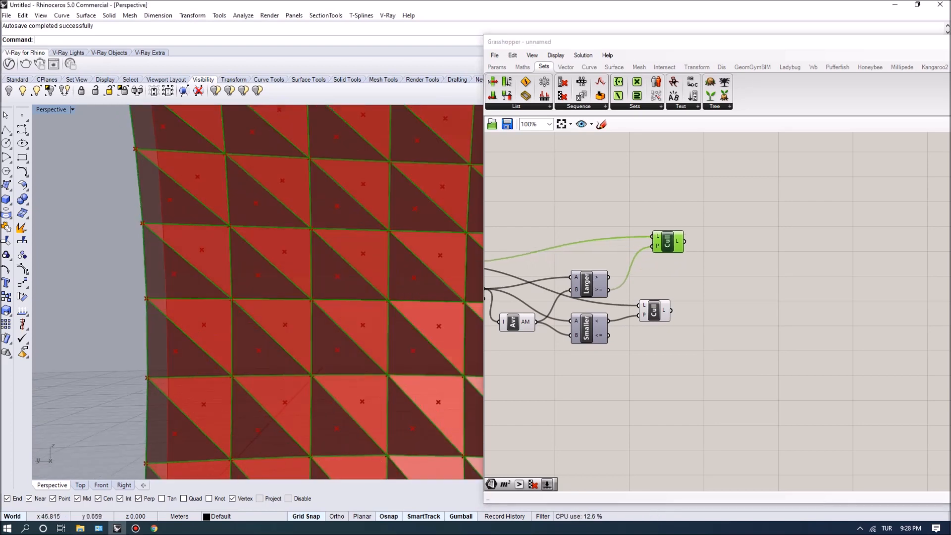
scroll(307, 381, "down", 3)
scroll(273, 399, "up", 5)
right_click_drag(718, 297, 666, 305)
left_click_drag(615, 249, 617, 245)
Step: Add an Area component fed by the upper Cull Pattern's L output
mouse_move(627, 245)
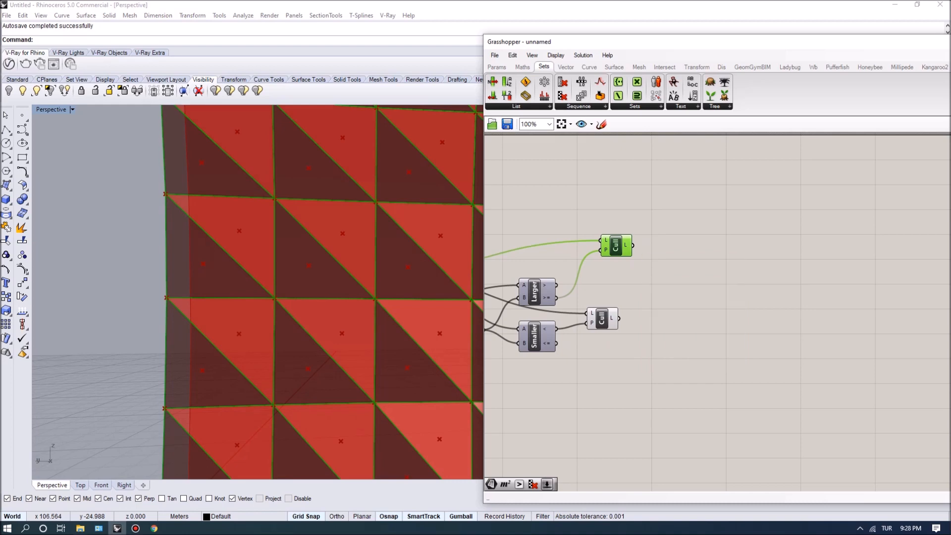
double_click(668, 233)
type("area")
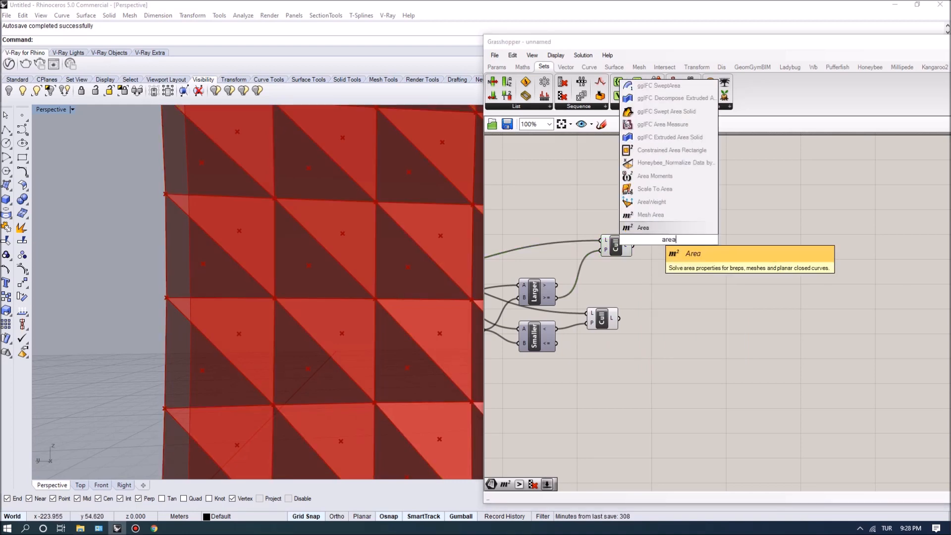
key("Return")
left_click_drag(669, 240, 671, 256)
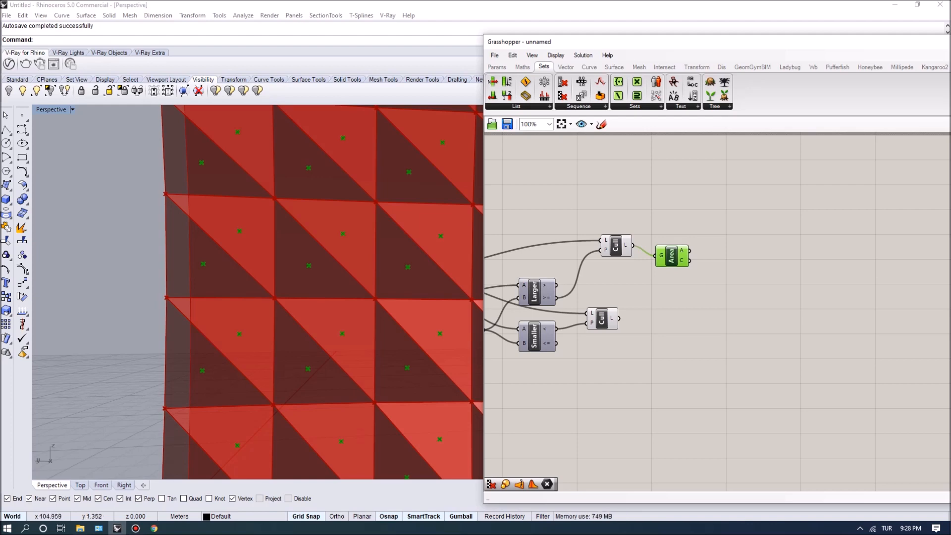
right_click_drag(644, 376, 783, 390)
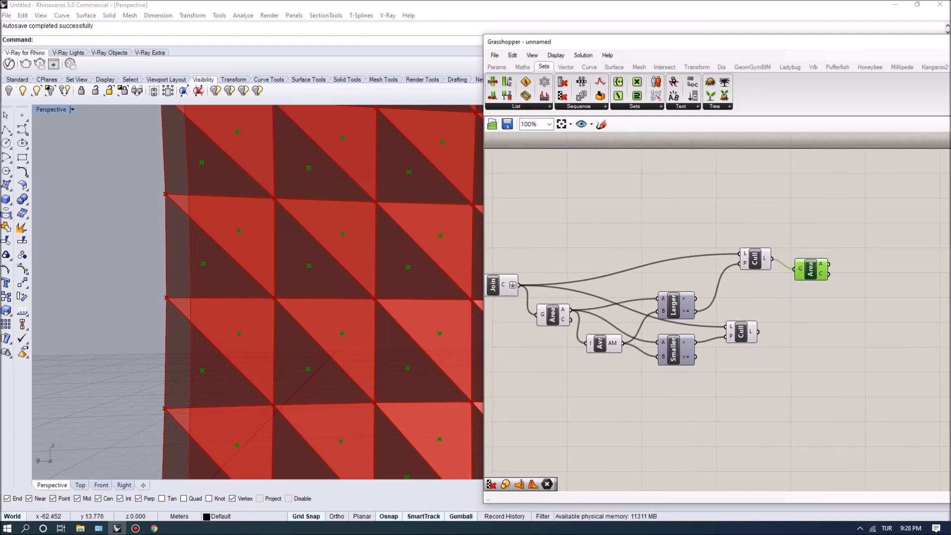
Step: Add a Scale component beyond the new Area component
right_click_drag(806, 263, 674, 282)
scroll(674, 282, "up", 1)
left_click_drag(679, 288, 683, 299)
right_click_drag(762, 274, 725, 276)
double_click(726, 277)
type("sca")
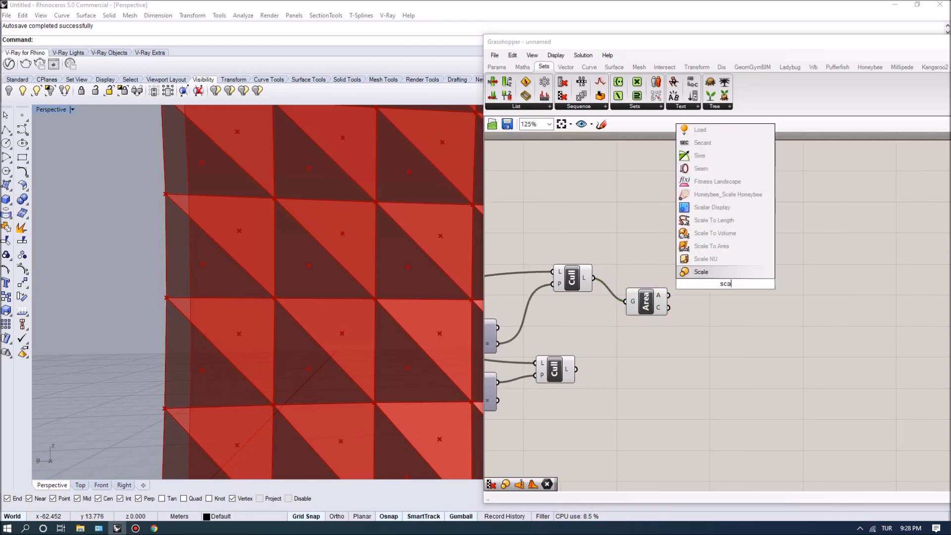
left_click(714, 272)
Step: Connect the upper Cull Pattern's panels to Scale input G and the Area component's centroids to input C
left_click_drag(725, 284, 757, 269)
left_click_drag(573, 277, 762, 272)
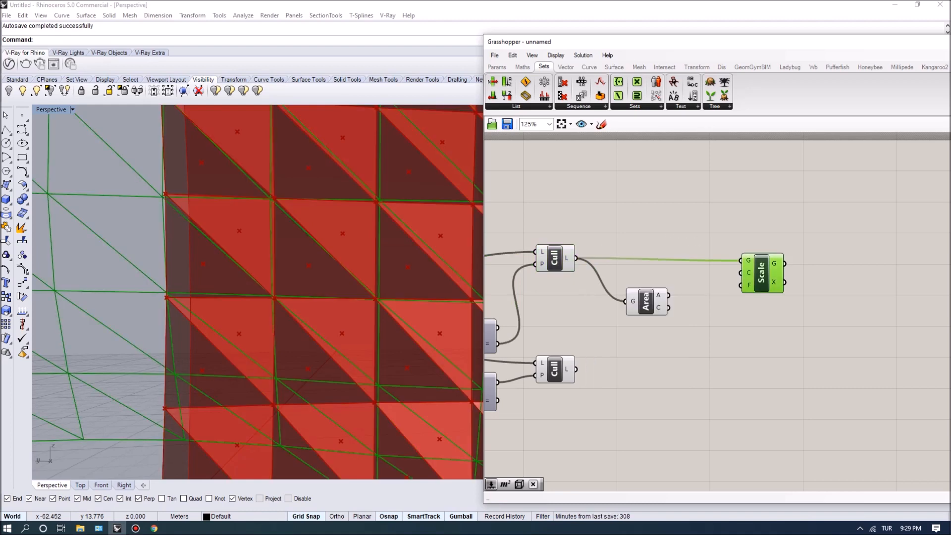
left_click_drag(686, 301, 741, 285)
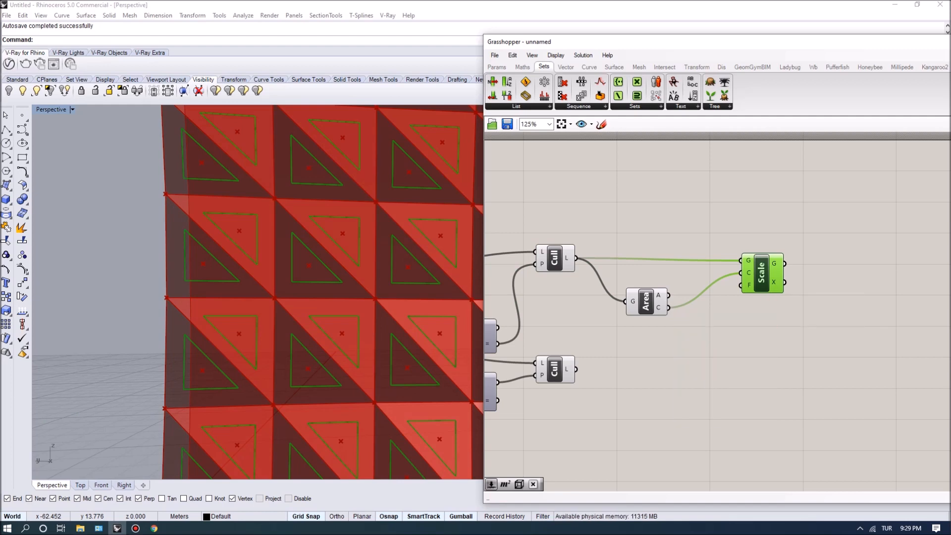
Step: Add a Multiplication component below the Scale component
double_click(701, 317)
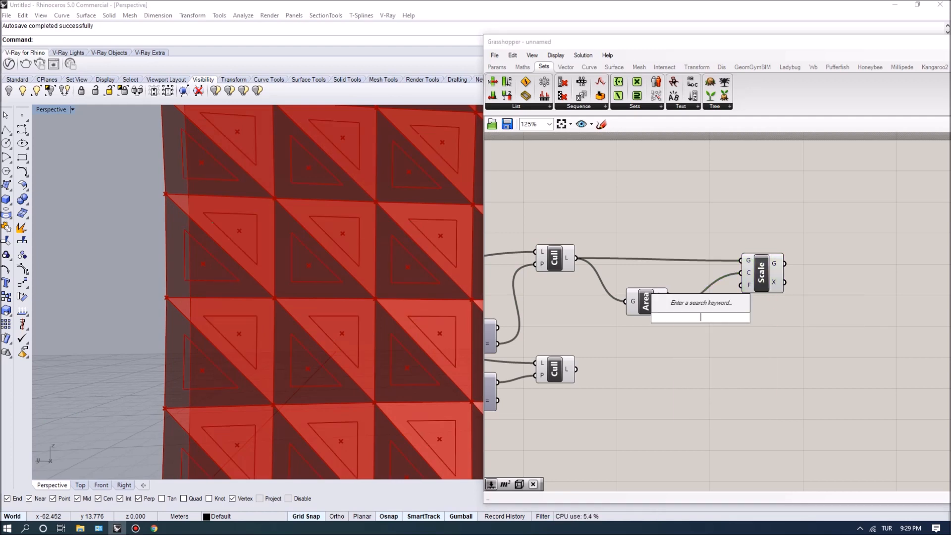
type("sc")
key("BackSpace")
key("BackSpace")
type("mu")
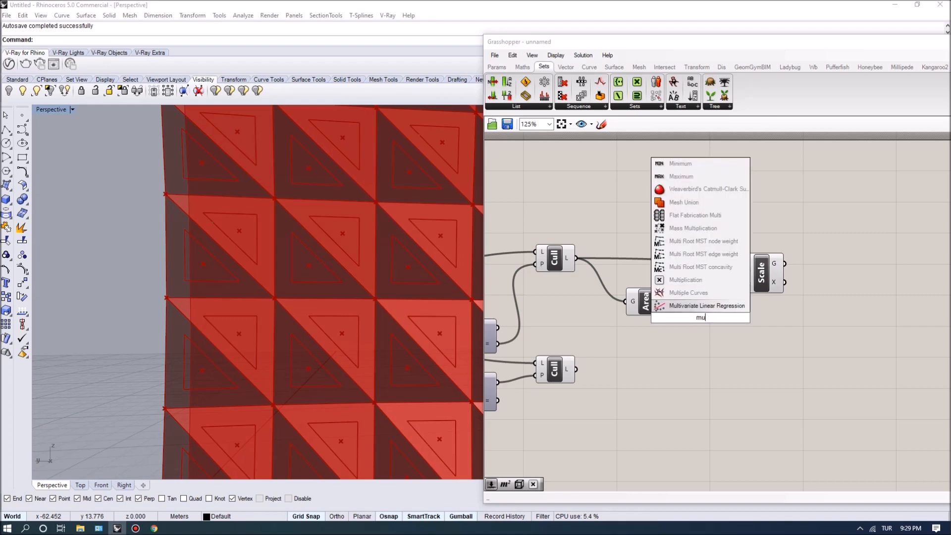
key("Return")
Step: Add a number slider with a value of 0.05 below the Area component and set its maximum to 0.25
double_click(652, 323)
type("0.0")
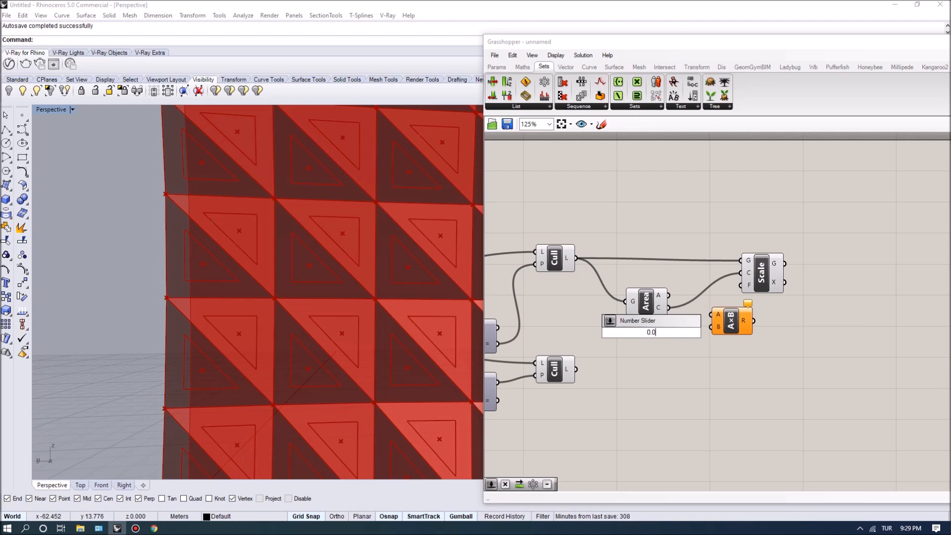
type("5")
key("Return")
double_click(614, 332)
left_click_drag(594, 231, 477, 182)
double_click(488, 308)
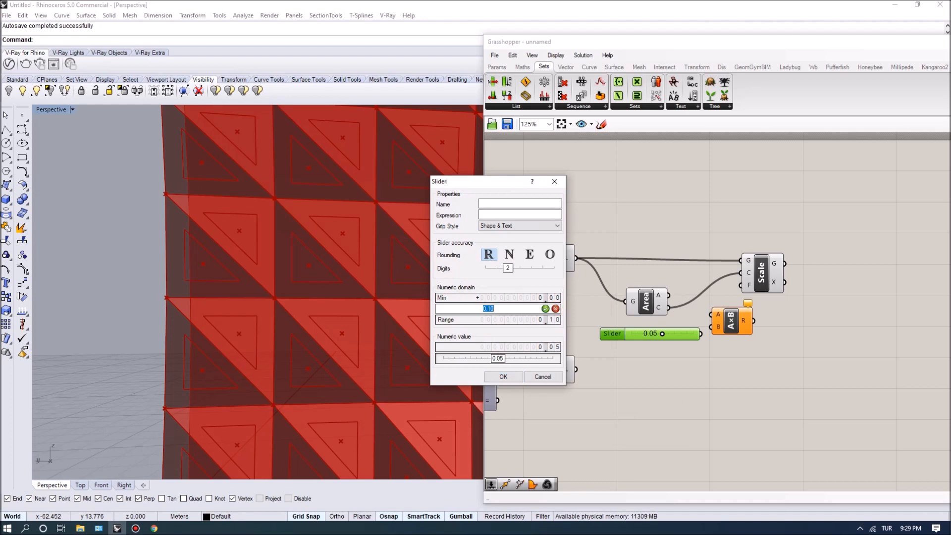
key("Return")
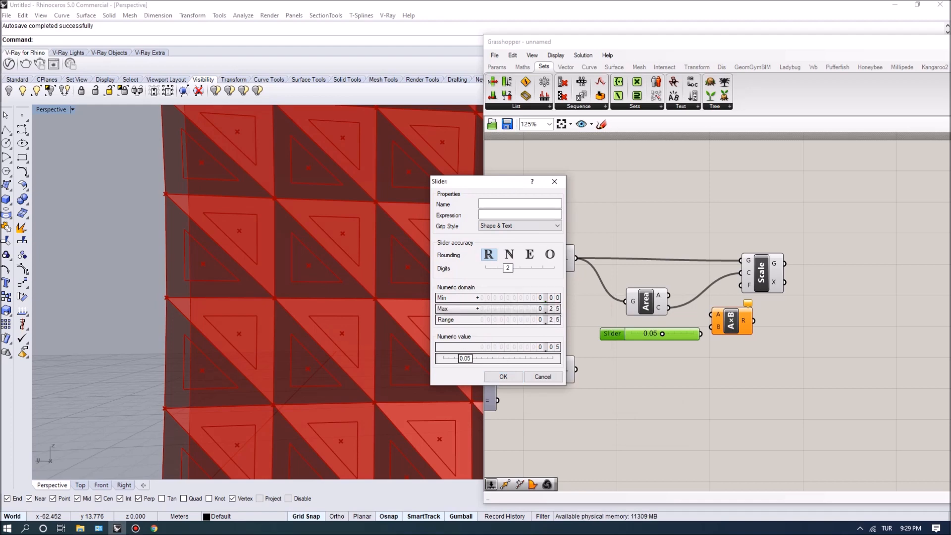
left_click(503, 376)
Step: Multiply the Area component's A output by the 0.05 slider and connect the product to Scale input F
right_click_drag(644, 376, 605, 377)
scroll(664, 334, "up", 3)
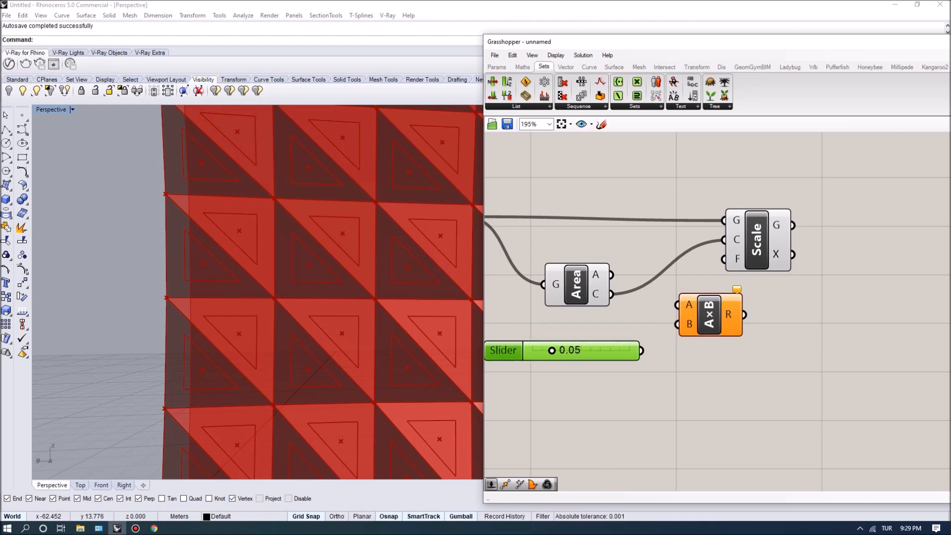
mouse_move(611, 275)
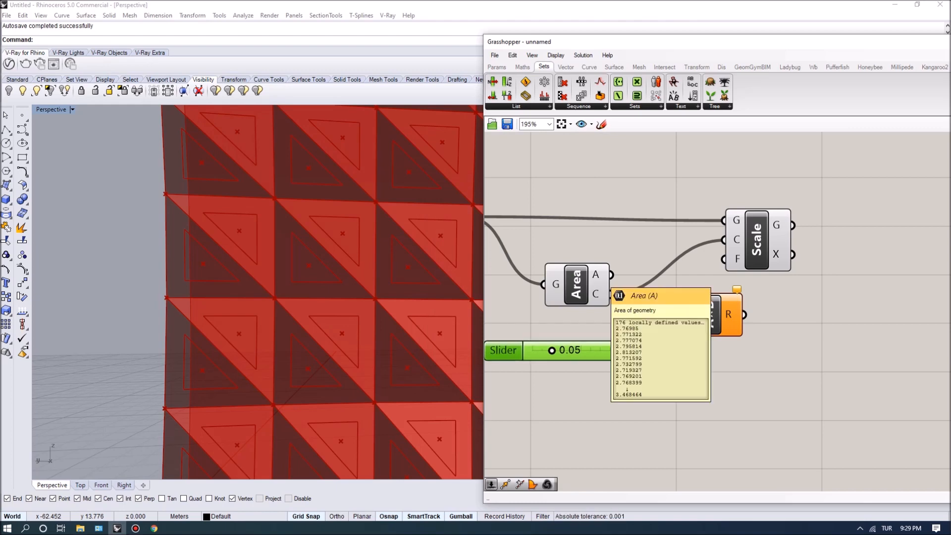
left_click_drag(611, 275, 678, 324)
right_click_drag(678, 324, 647, 325)
left_click_drag(727, 240, 789, 233)
left_click_drag(713, 315, 757, 252)
right_click_drag(717, 277, 801, 282)
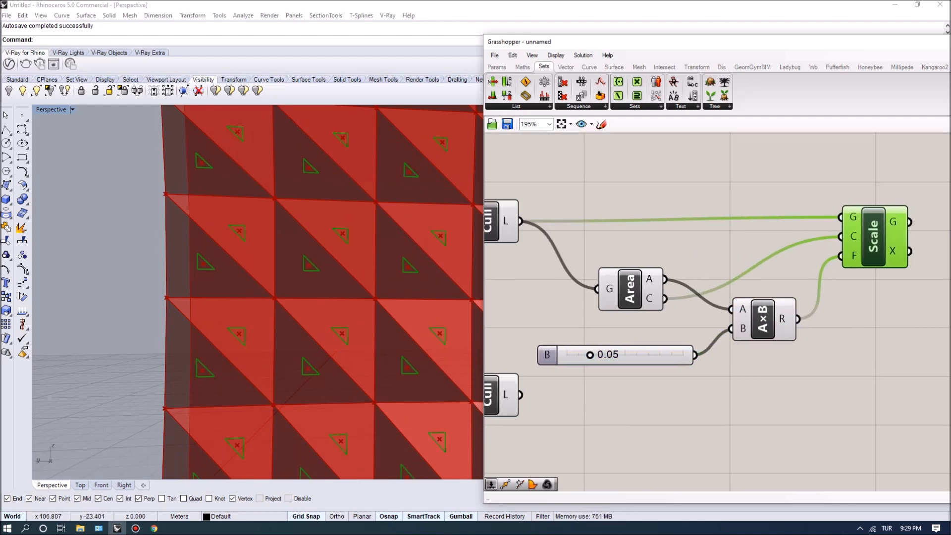
Step: Set the multiplication slider to 0.20 and check the scaled triangles across the facade
left_click_drag(590, 355, 660, 355)
scroll(223, 297, "down", 10)
right_click_drag(223, 298, 253, 310)
scroll(312, 307, "down", 10)
scroll(301, 270, "up", 9)
scroll(317, 234, "down", 2)
right_click_drag(317, 238, 293, 282)
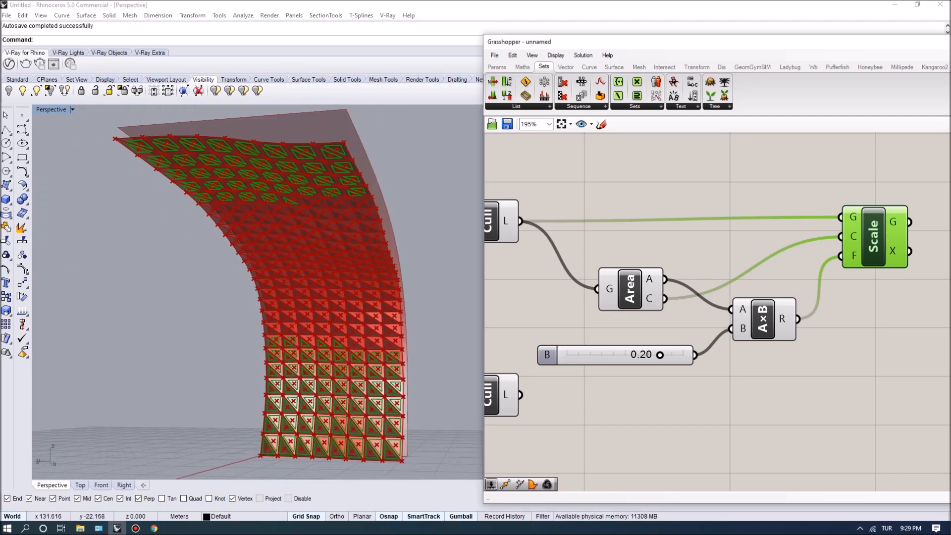
scroll(694, 297, "down", 1)
right_click_drag(744, 297, 614, 301)
right_click_drag(317, 267, 322, 297)
scroll(357, 431, "up", 3)
Step: Move the lower Cull Pattern component beneath the Scale component and check its panels on the facade
right_click_drag(669, 297, 743, 303)
scroll(766, 288, "down", 2)
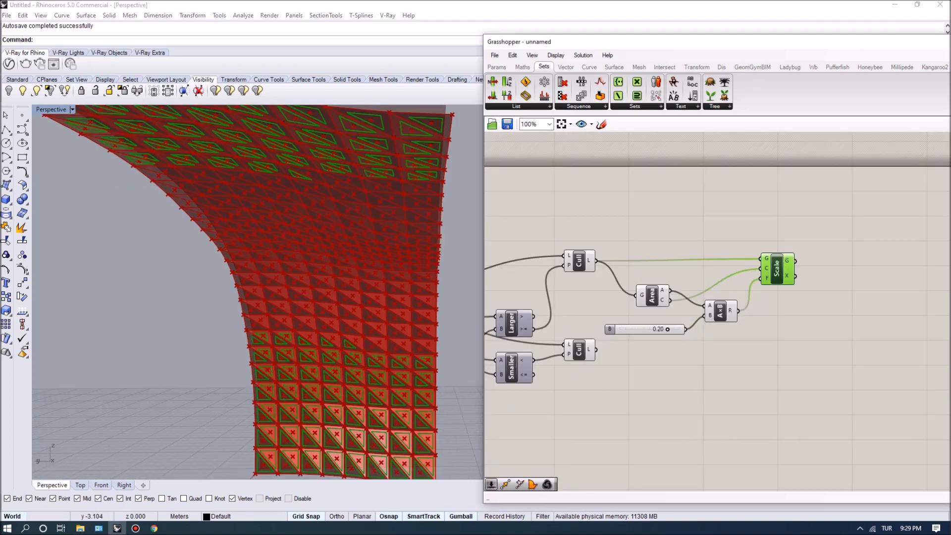
scroll(640, 297, "down", 1)
left_click_drag(591, 302, 747, 319)
right_click_drag(751, 319, 625, 315)
scroll(625, 316, "up", 2)
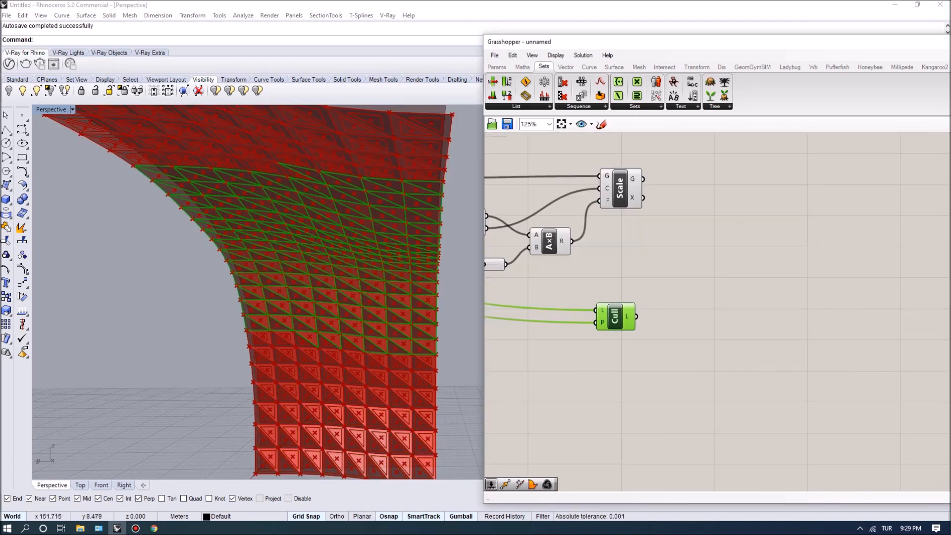
scroll(388, 292, "up", 4)
scroll(396, 292, "up", 1)
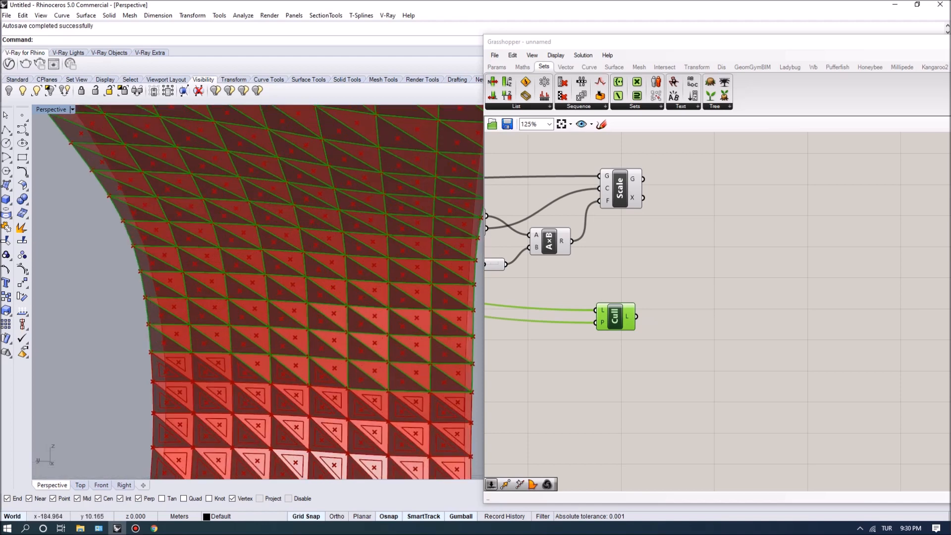
Step: Add a Boundary Surfaces component fed by the lower Cull Pattern's L output
double_click(700, 313)
type("boundary")
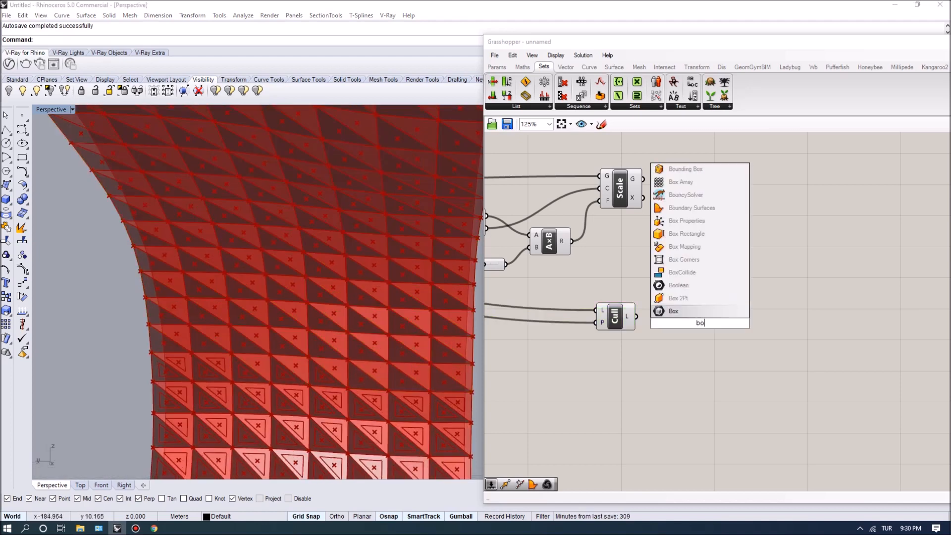
key("Return")
left_click_drag(699, 322, 707, 319)
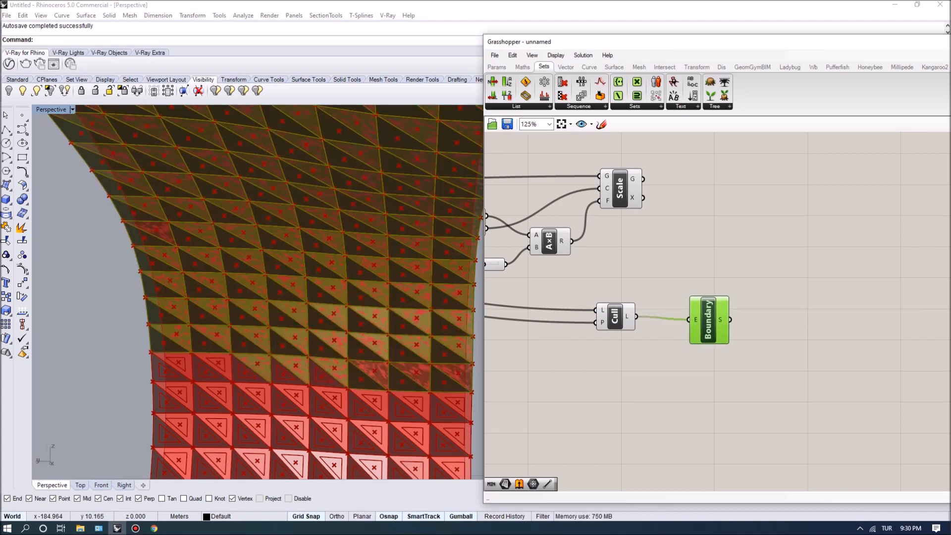
Step: Turn off the preview of all components upstream of the two Cull Patterns
left_click(661, 270)
scroll(662, 270, "down", 2)
right_click_drag(661, 270, 886, 270)
left_click(740, 233)
scroll(892, 270, "down", 4)
left_click_drag(776, 330, 488, 149)
left_click(583, 55)
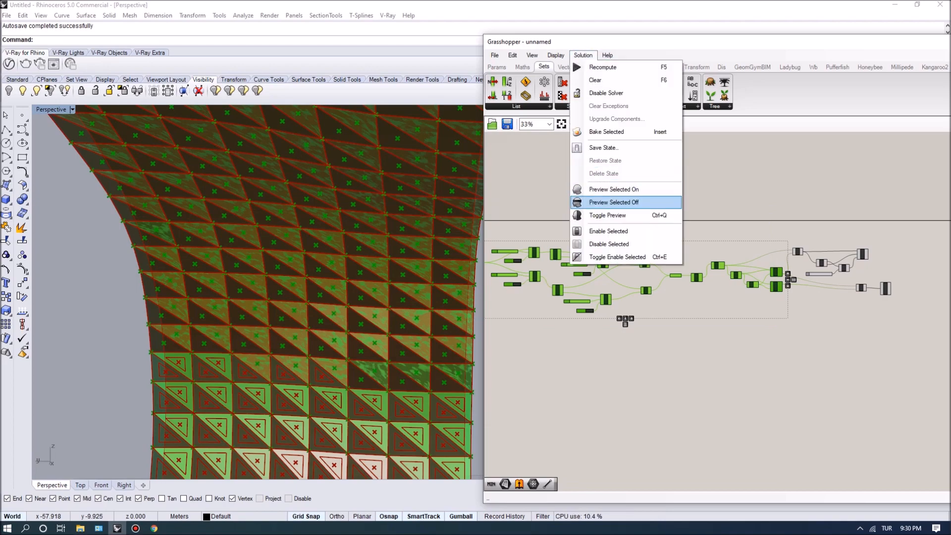
left_click(614, 202)
left_click(693, 342)
scroll(252, 327, "down", 6)
right_click_drag(253, 327, 282, 325)
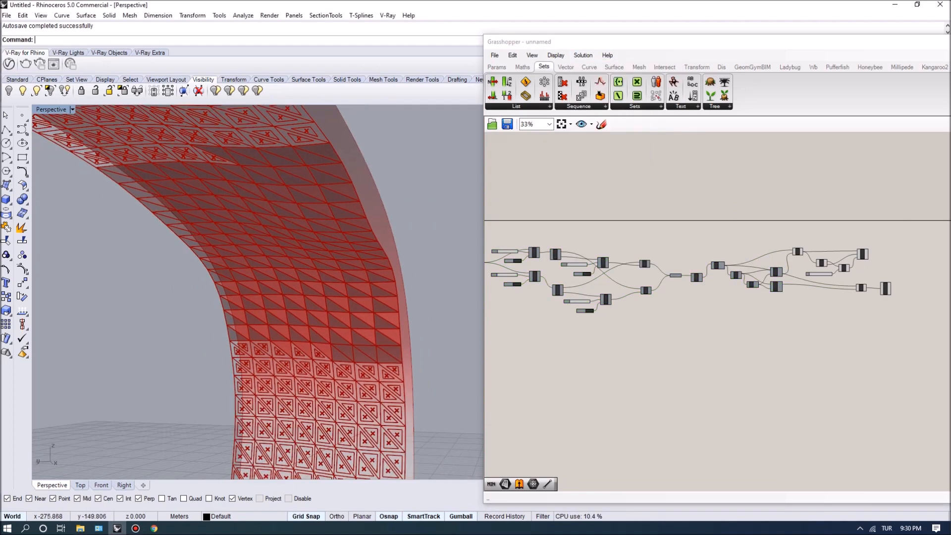
Step: Examine the lower Cull Pattern's panels and their boundary surfaces on the facade
scroll(941, 293, "up", 6)
left_click(531, 272)
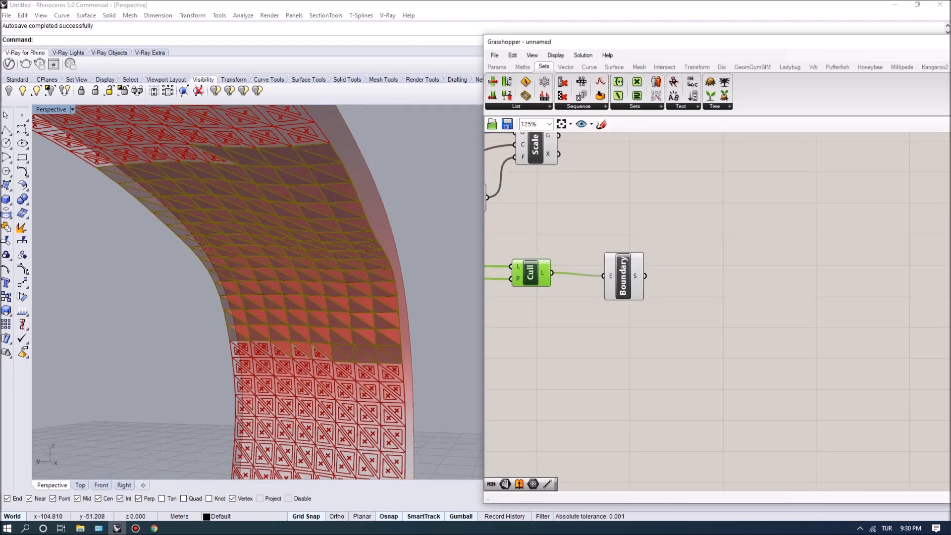
left_click(623, 276)
mouse_move(372, 337)
right_mouse_down()
mouse_move(317, 333)
mouse_move(361, 337)
right_mouse_up()
scroll(361, 338, "down", 4)
right_click_drag(571, 324, 789, 339)
scroll(789, 340, "down", 4)
scroll(800, 279, "up", 2)
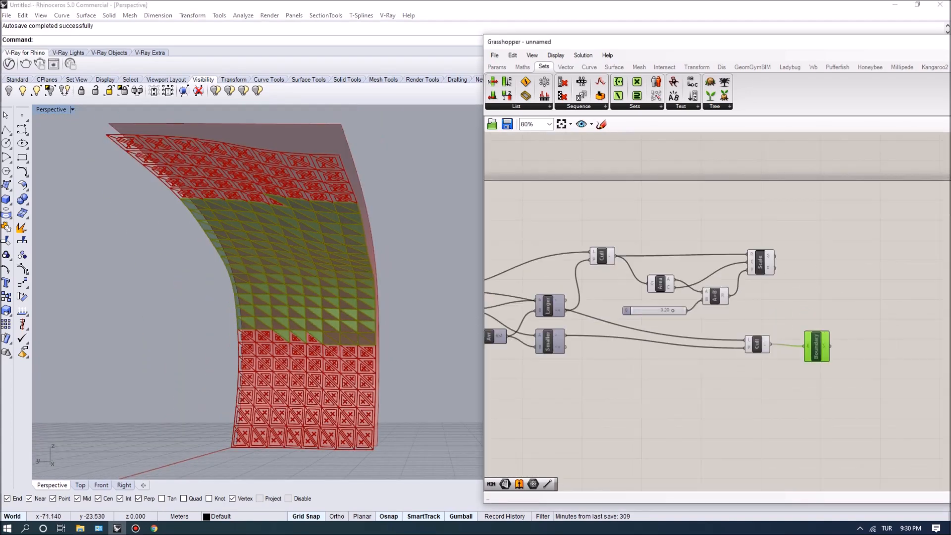
right_click_drag(703, 270, 715, 278)
scroll(714, 277, "up", 1)
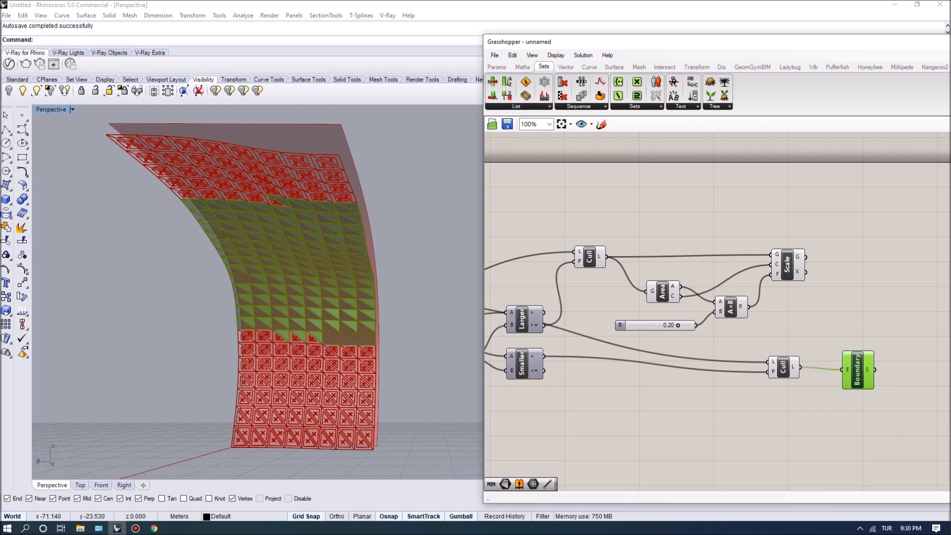
scroll(322, 436, "up", 3)
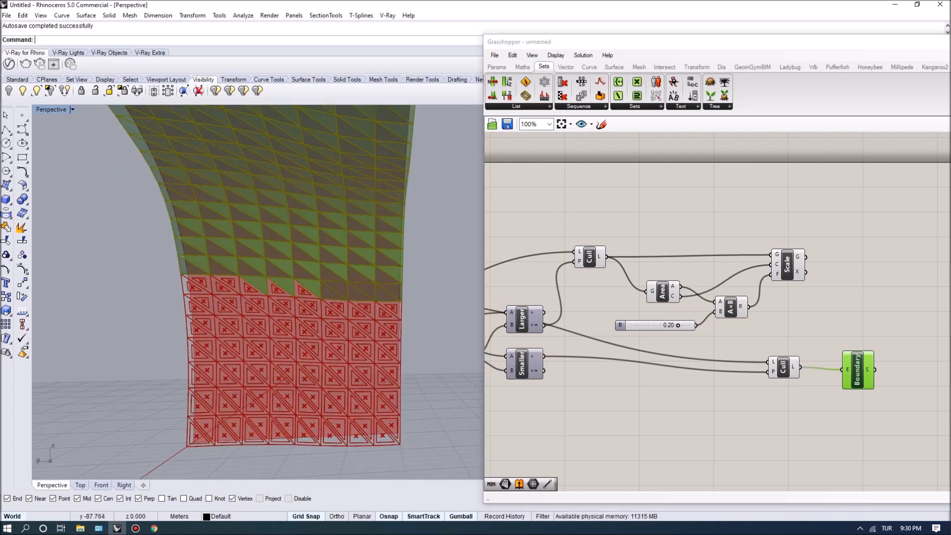
Step: Move the Scale component lower and the upper Cull Pattern slightly higher to make room in the definition
right_click_drag(787, 302, 710, 312)
left_click_drag(710, 274, 706, 295)
left_click_drag(511, 267, 518, 241)
left_click(707, 295)
Step: Add a Weave component, connecting the upper Cull Pattern's L to input 0 and the scaled geometry to input 1
right_click_drag(752, 248, 815, 260)
double_click(814, 261)
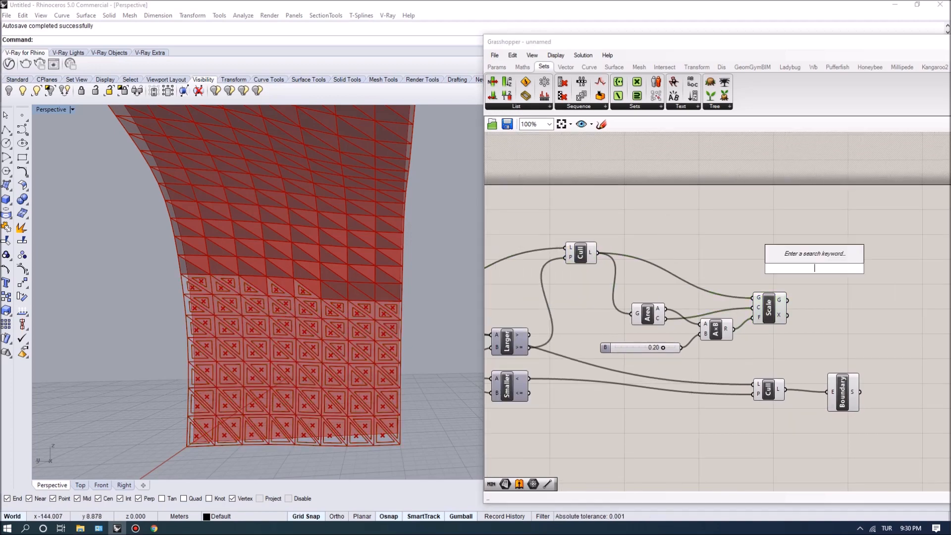
type("weave")
key("Return")
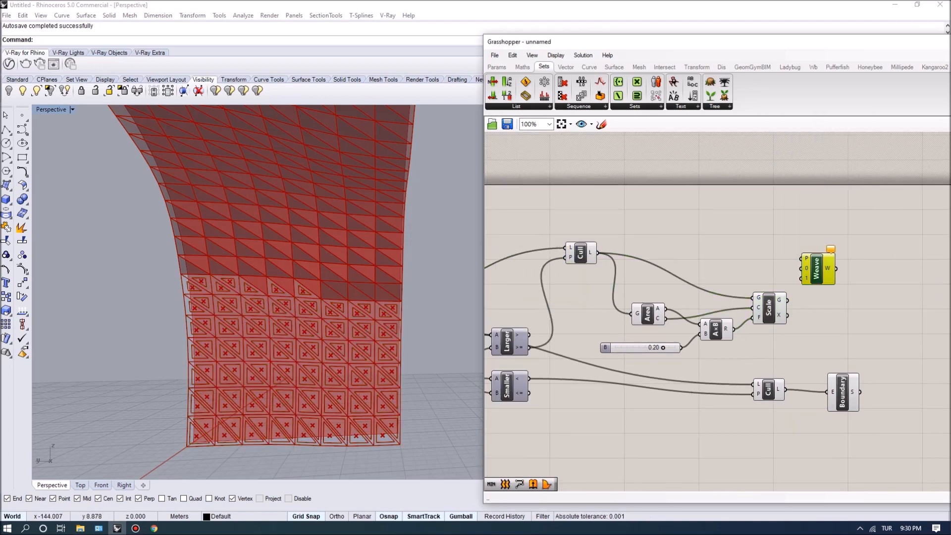
mouse_move(590, 253)
left_click_drag(598, 253, 803, 268)
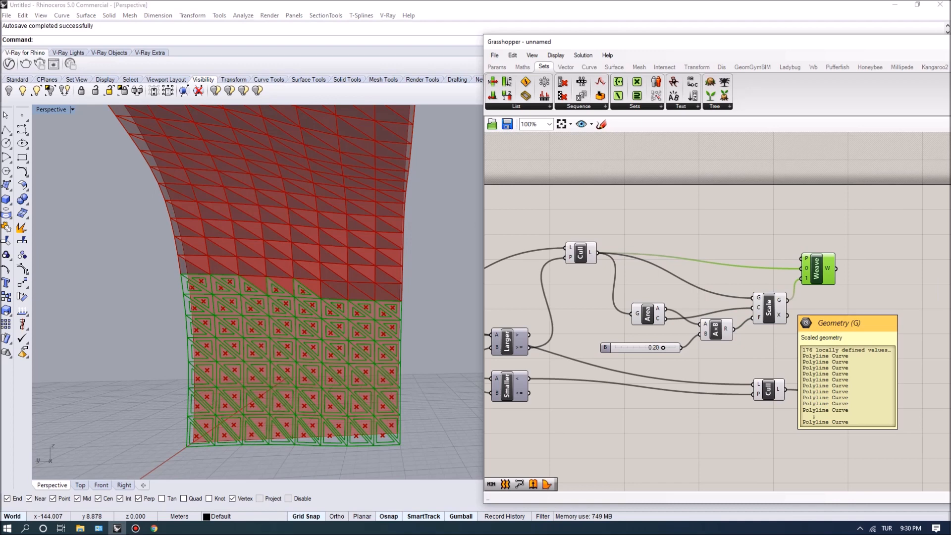
Step: Graft Weave inputs 0 and 1, and shift the component slightly away from Scale
right_click_drag(812, 292, 759, 292)
scroll(759, 271, "up", 4)
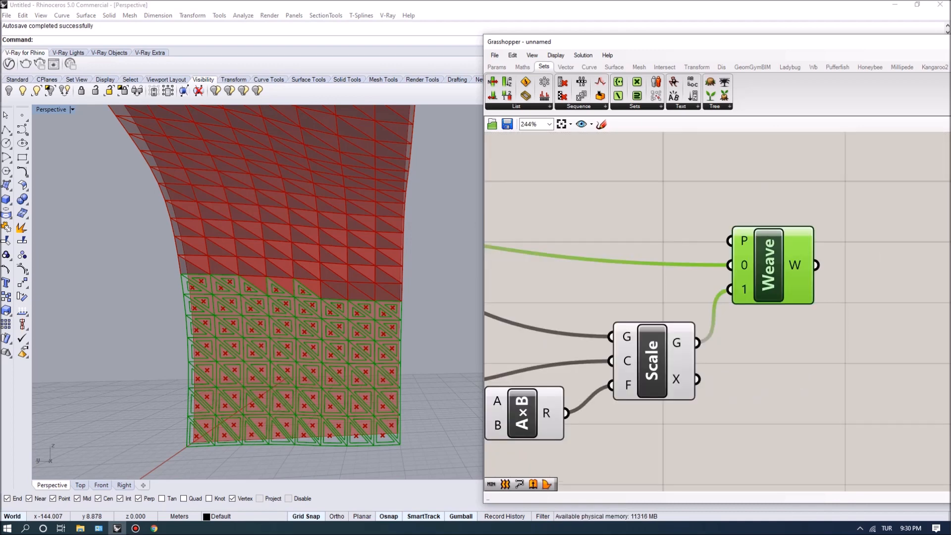
right_click(742, 264)
left_click(771, 362)
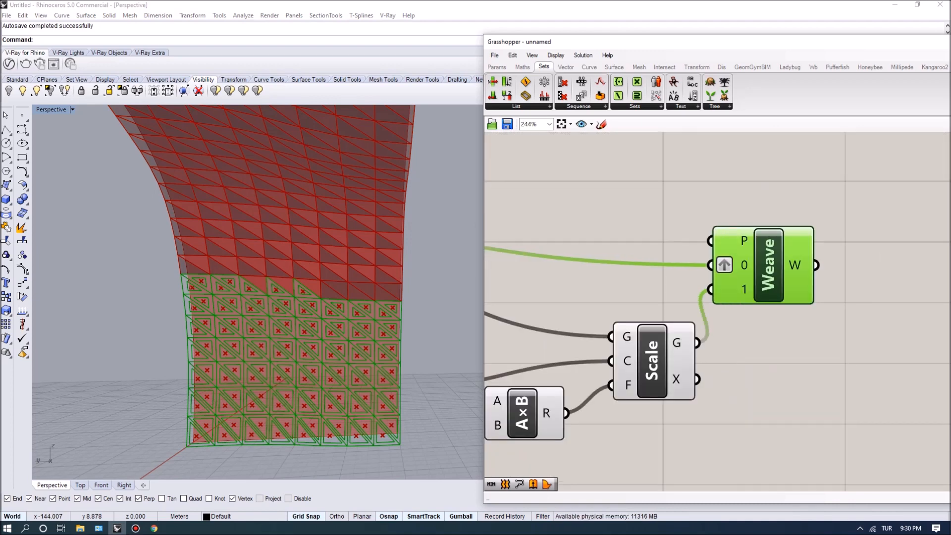
right_click(745, 289)
left_click(773, 387)
left_click_drag(768, 268, 799, 265)
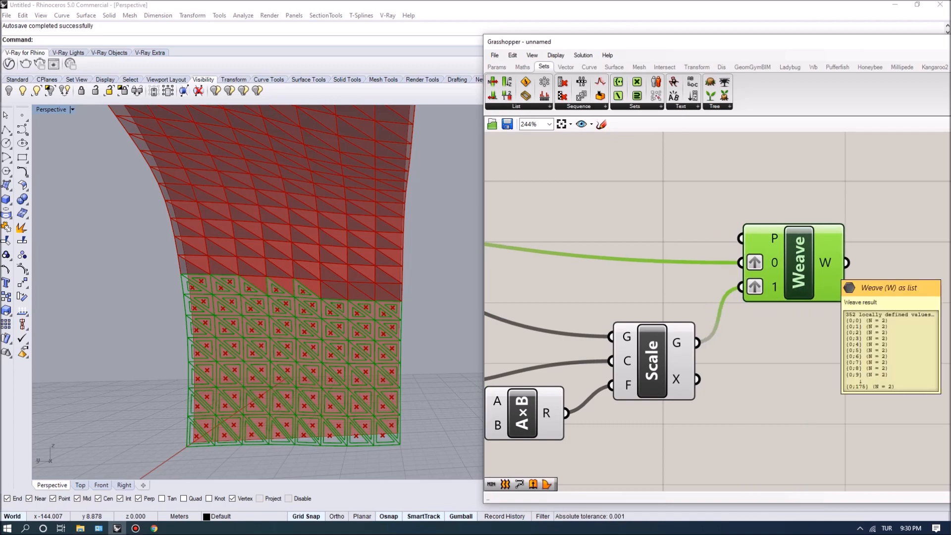
Step: Add a Boundary Surfaces component fed by the Weave output W and check the framed openings
scroll(669, 246, "down", 5)
double_click(792, 247)
type("boundary")
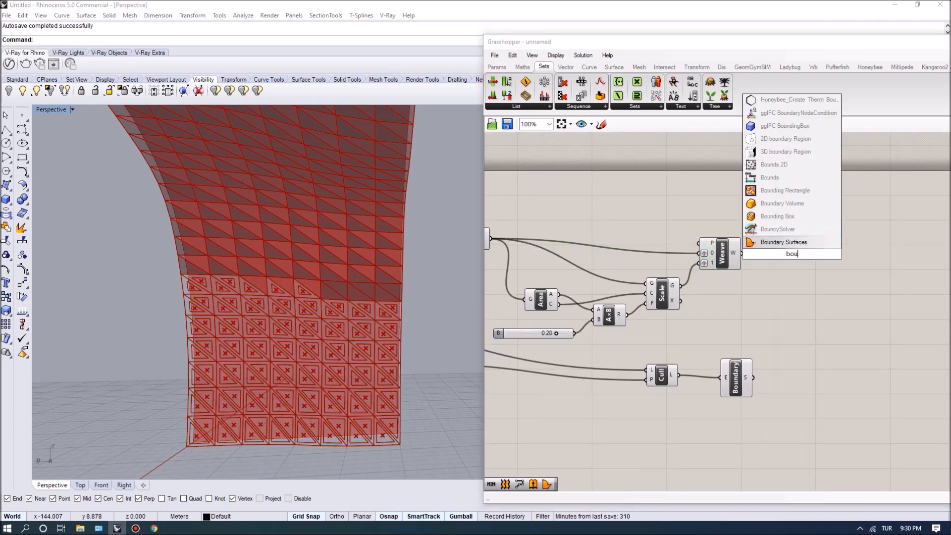
key("Return")
left_click_drag(792, 254, 783, 253)
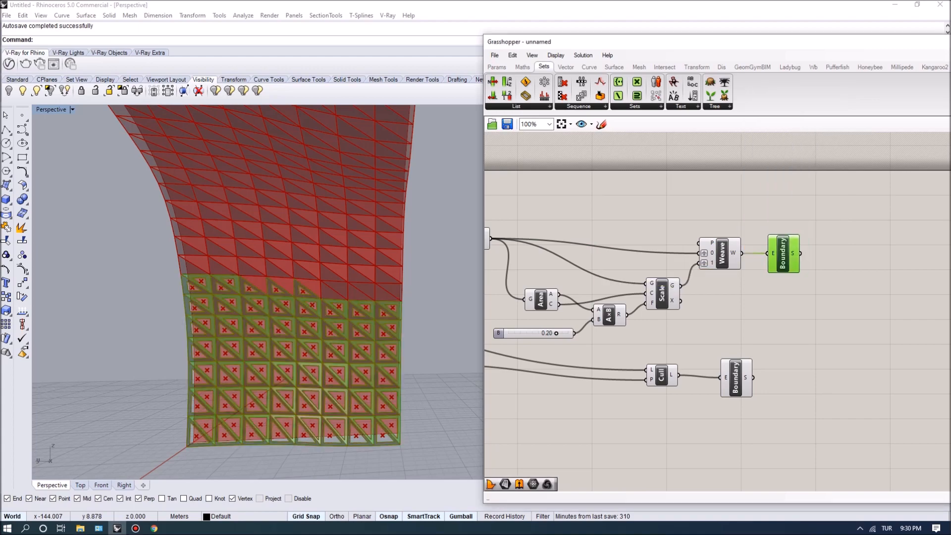
left_click(763, 308)
right_click_drag(298, 277, 227, 258)
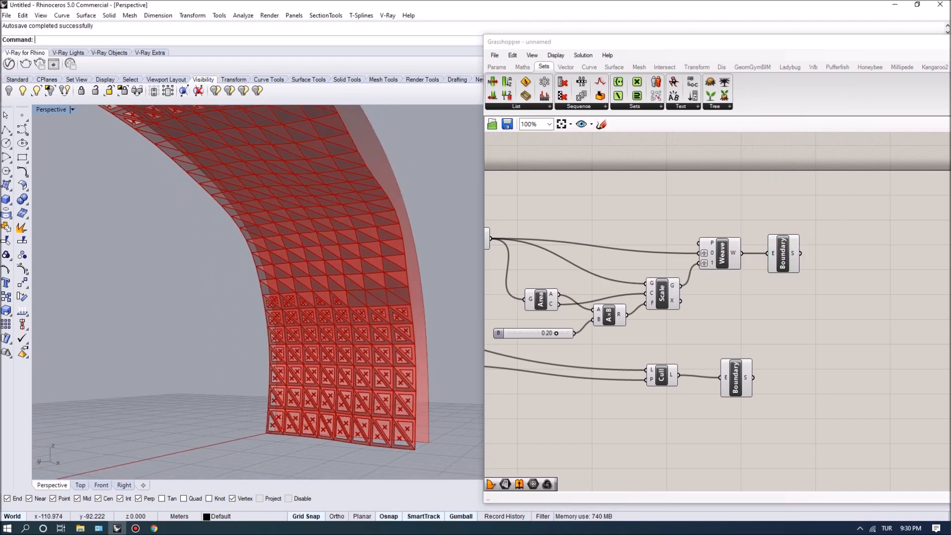
Step: Place the lower Boundary Surfaces component directly beneath the one fed by Weave
right_click_drag(693, 322, 701, 318)
left_click_drag(744, 374, 783, 329)
right_click_drag(783, 329, 701, 325)
left_click_drag(701, 325, 710, 323)
scroll(699, 263, "up", 1)
left_click(709, 250)
left_click(711, 333)
left_click(709, 250)
left_click(710, 292)
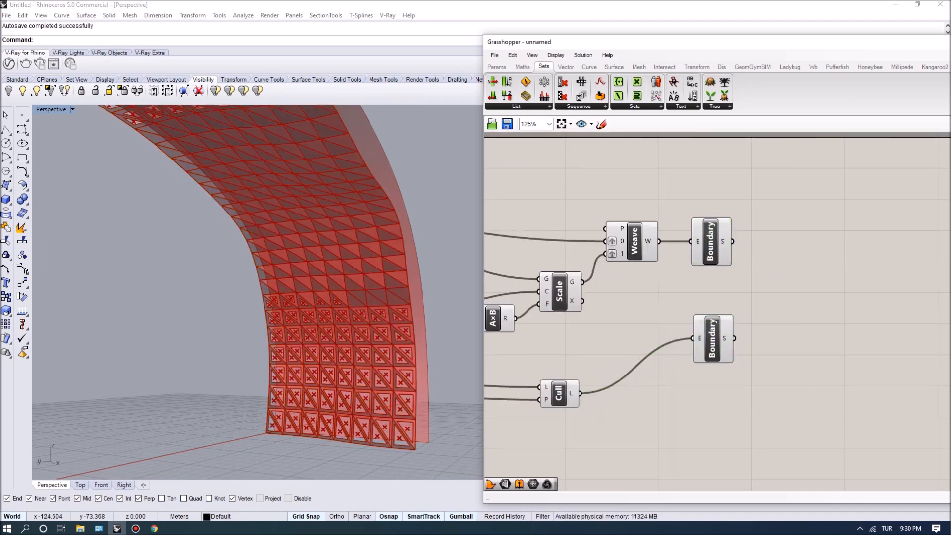
Step: Add a Brep Join component fed by both Boundary Surfaces outputs and flatten its B input
double_click(792, 297)
type("brep")
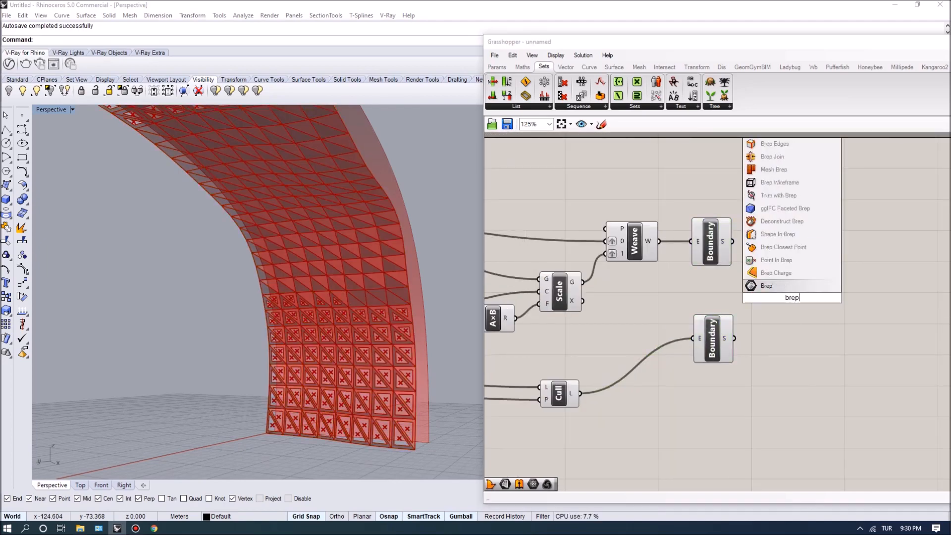
type(" join")
key("Return")
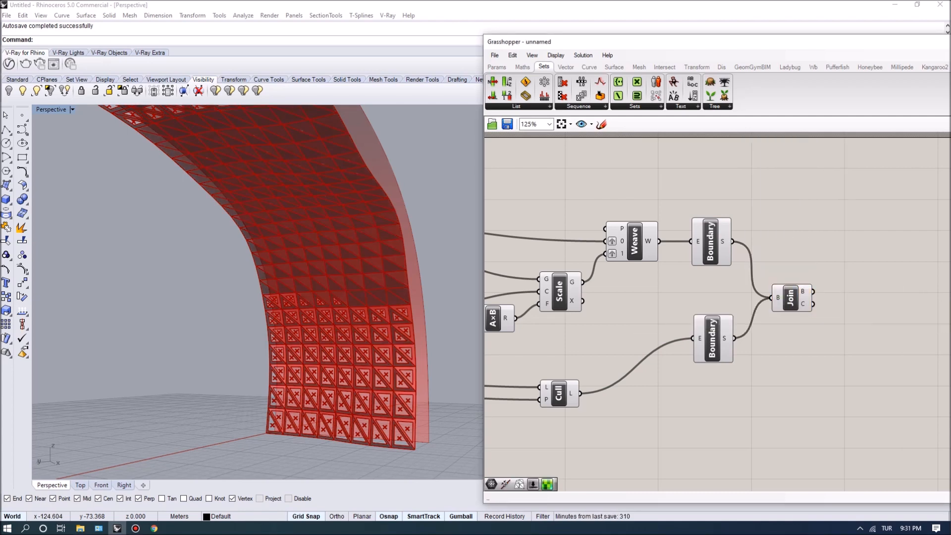
right_click(777, 297)
left_click(807, 384)
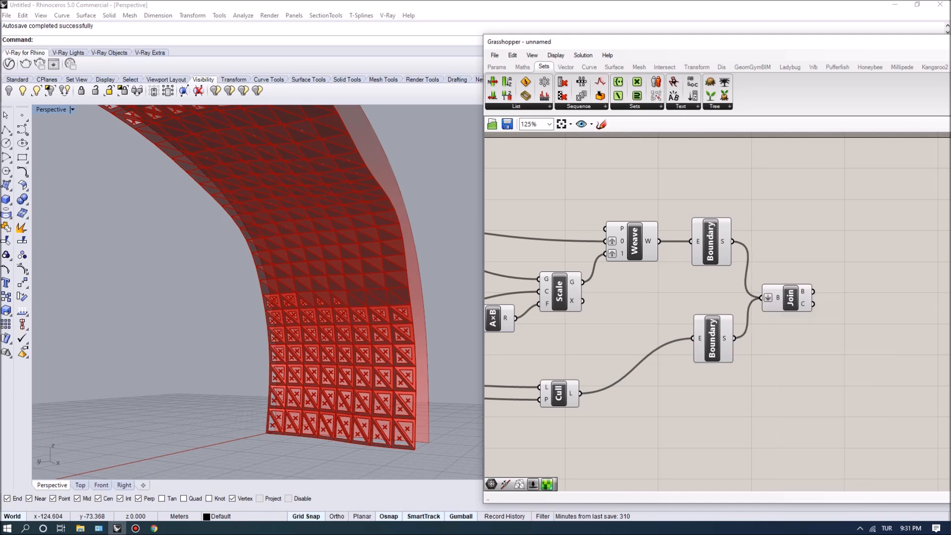
Step: Turn off the preview of the components feeding Brep Join, from the Cull Patterns to both Boundary Surfaces
scroll(394, 283, "down", 7)
right_click_drag(395, 283, 366, 284)
left_click(704, 276)
scroll(704, 276, "down", 5)
right_click_drag(704, 277, 822, 308)
scroll(823, 308, "down", 2)
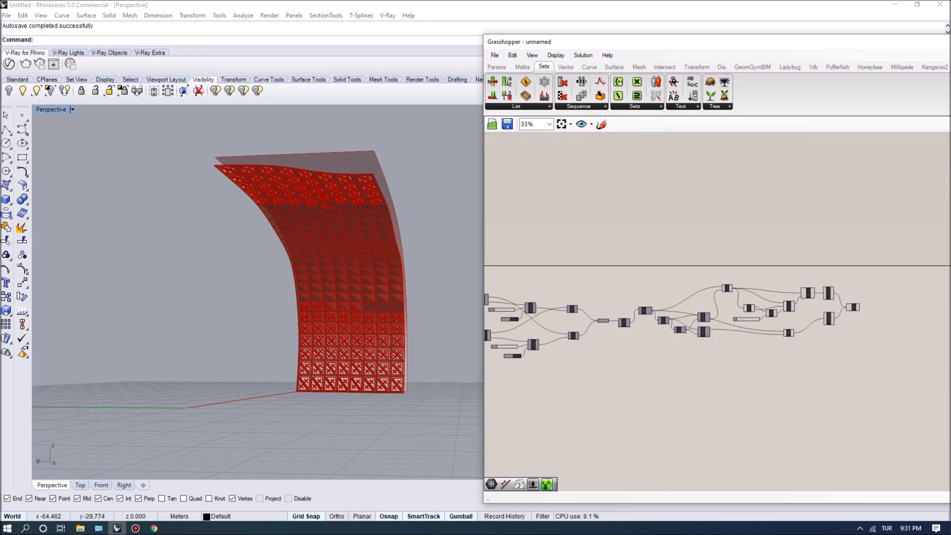
left_click_drag(833, 253, 605, 346)
left_click(583, 55)
left_click(610, 203)
left_click(609, 228)
Step: Examine the joined facade panels from several angles and select the original curved surface behind them
right_click_drag(396, 283, 426, 305)
scroll(347, 288, "up", 2)
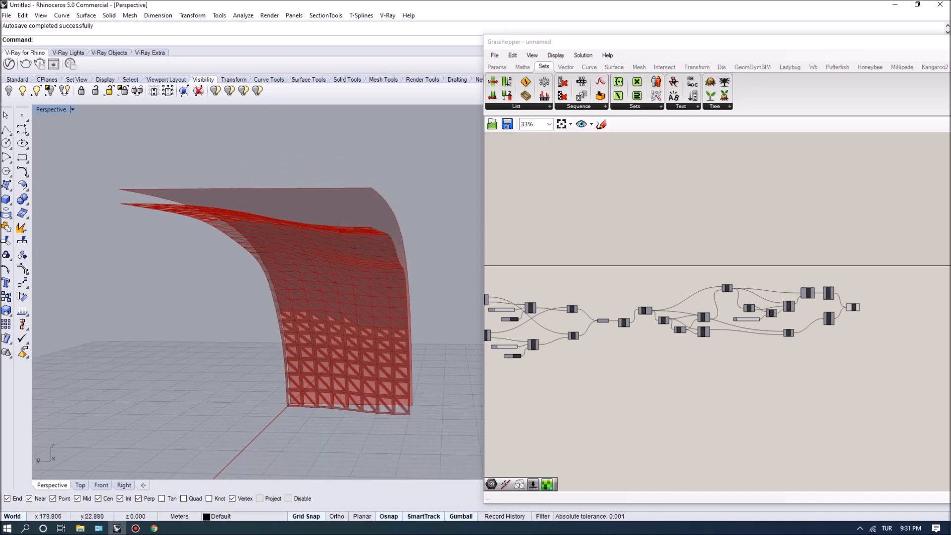
key("Return")
right_click_drag(347, 317, 381, 292)
left_click(371, 372)
right_click_drag(371, 371, 347, 346)
scroll(357, 262, "down", 4)
scroll(342, 309, "up", 4)
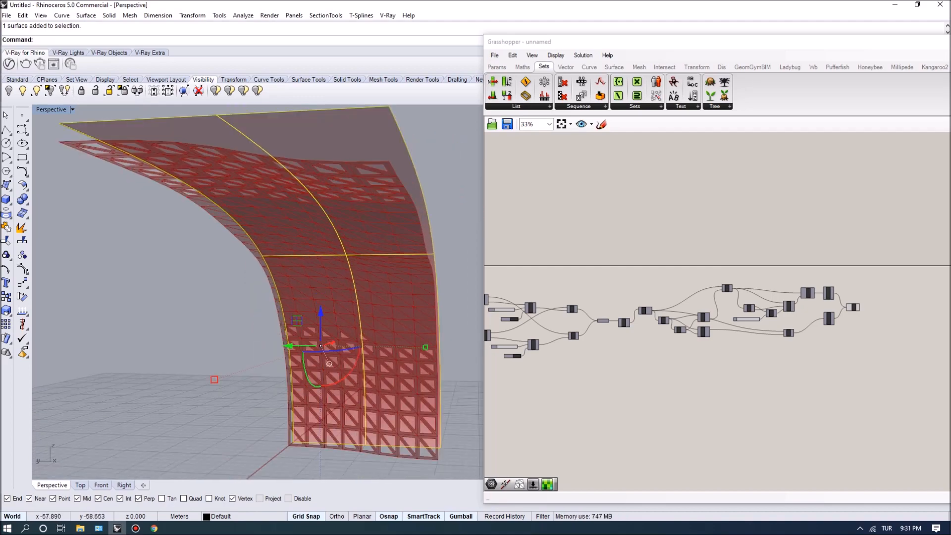
scroll(329, 364, "down", 3)
scroll(329, 364, "up", 4)
key("Escape")
scroll(337, 342, "down", 3)
left_click(336, 342)
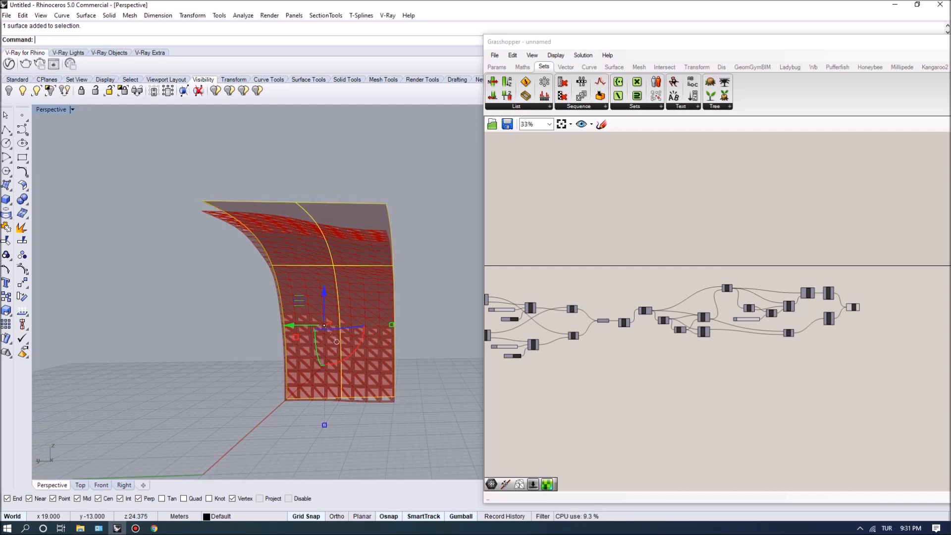
Step: Rebuild the original curved surface with 6 points and degree 3 in both U and V, deleting the input
key("Return")
left_click_drag(649, 146, 478, 152)
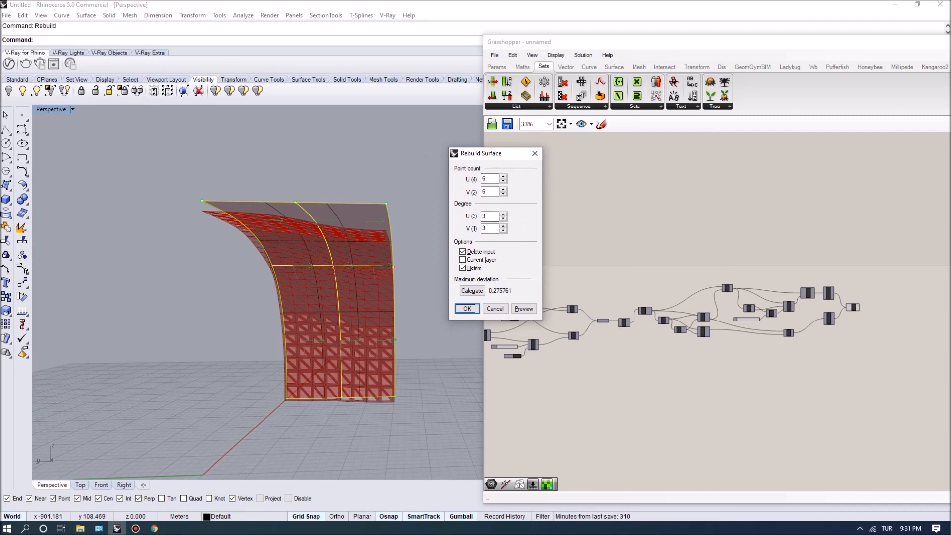
right_click_drag(277, 349, 312, 364)
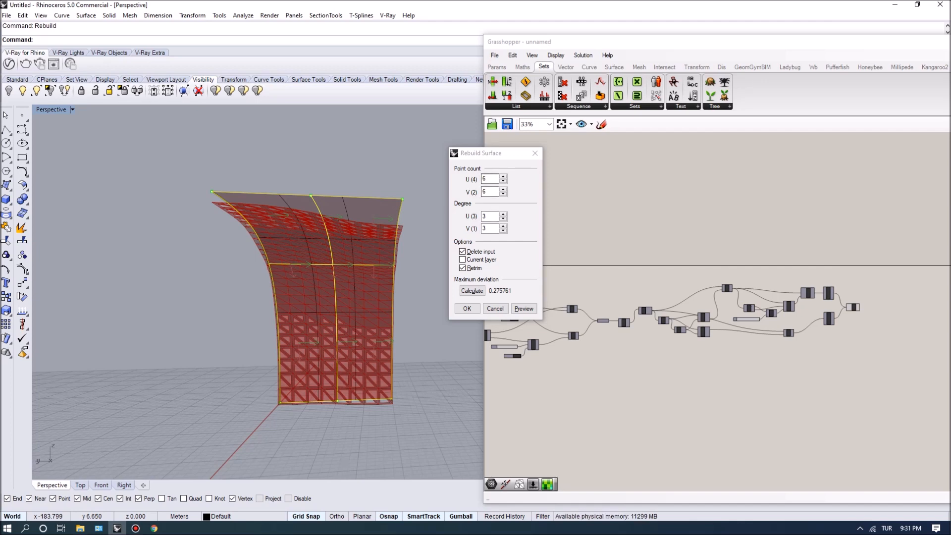
key("Return")
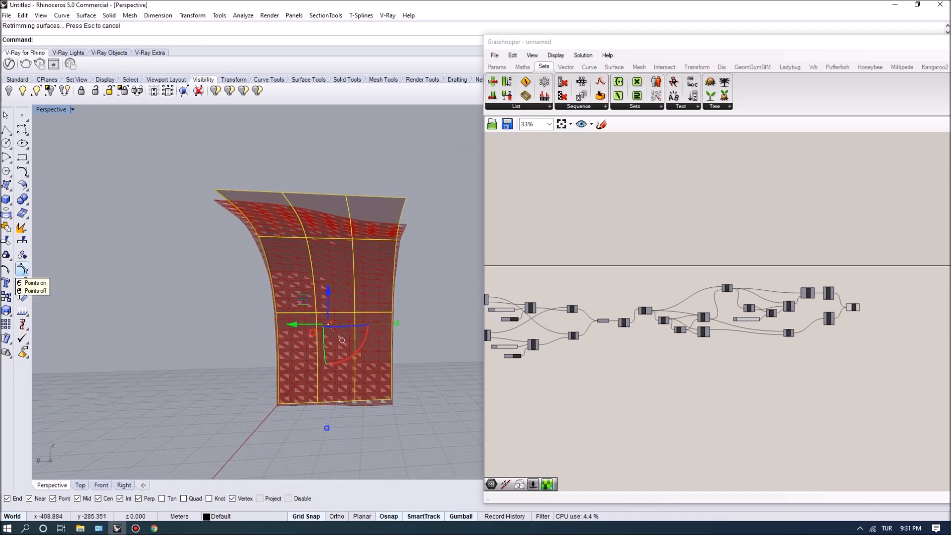
Step: Show the rebuilt surface's control points and move the group at one lower corner outward
left_click(22, 270)
scroll(277, 401, "up", 5)
left_click_drag(303, 366, 318, 328)
right_click_drag(319, 329, 312, 347)
left_click_drag(249, 381, 213, 384)
scroll(293, 347, "down", 4)
right_click_drag(293, 353, 305, 347)
scroll(306, 348, "up", 4)
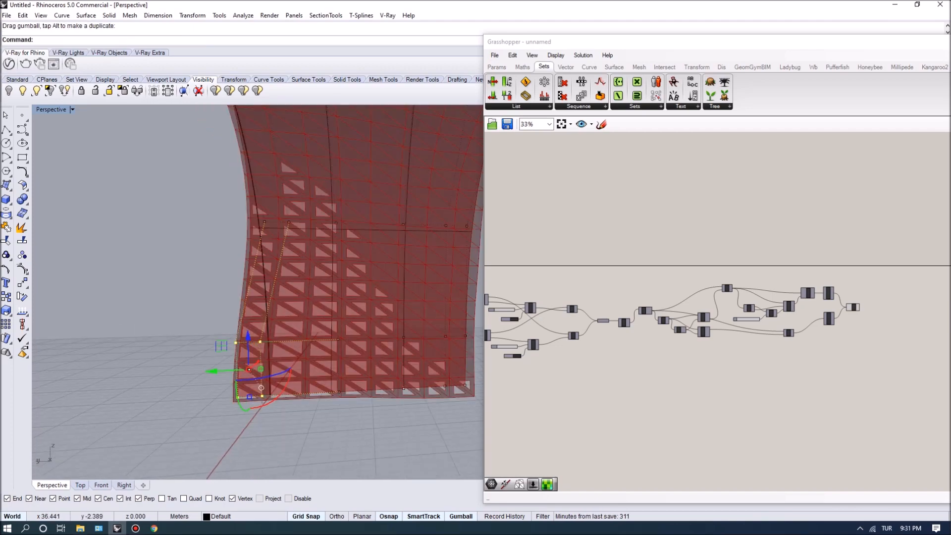
scroll(296, 365, "up", 2)
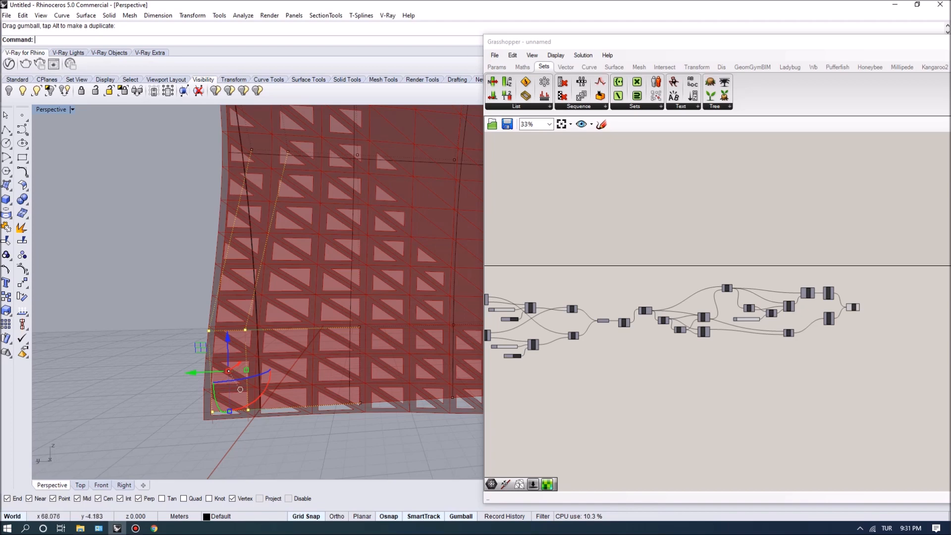
scroll(263, 321, "down", 2)
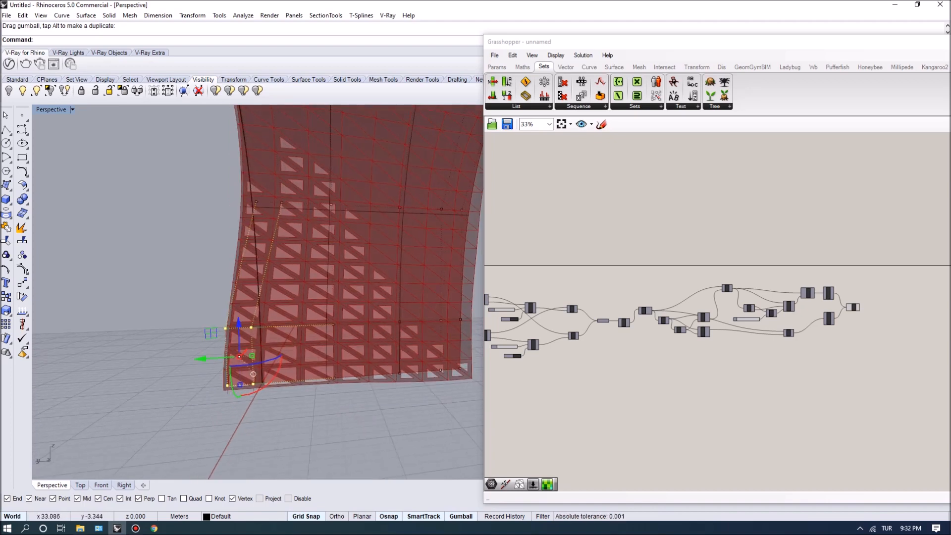
Step: Move the control points at the opposite lower corner of the surface to bend its base
scroll(303, 300, "down", 2)
right_click_drag(303, 300, 233, 317)
scroll(366, 356, "up", 1)
left_click_drag(370, 367, 460, 260)
right_click_drag(436, 322, 459, 342)
left_click_drag(436, 321, 414, 310)
Step: Lower a group of control points along the surface's upper edge to make it dip
right_click_drag(297, 347, 337, 304)
scroll(416, 322, "down", 5)
left_click_drag(358, 142, 391, 234)
right_click_drag(391, 234, 322, 208)
scroll(324, 218, "up", 3)
left_click_drag(348, 191, 350, 233)
scroll(350, 231, "down", 2)
Step: Select the six control points at the overhanging upper corner and move them sideways, outward from the surface
right_click_drag(350, 231, 452, 279)
scroll(361, 200, "up", 4)
scroll(368, 206, "down", 5)
scroll(421, 270, "up", 4)
left_click_drag(201, 137, 297, 214)
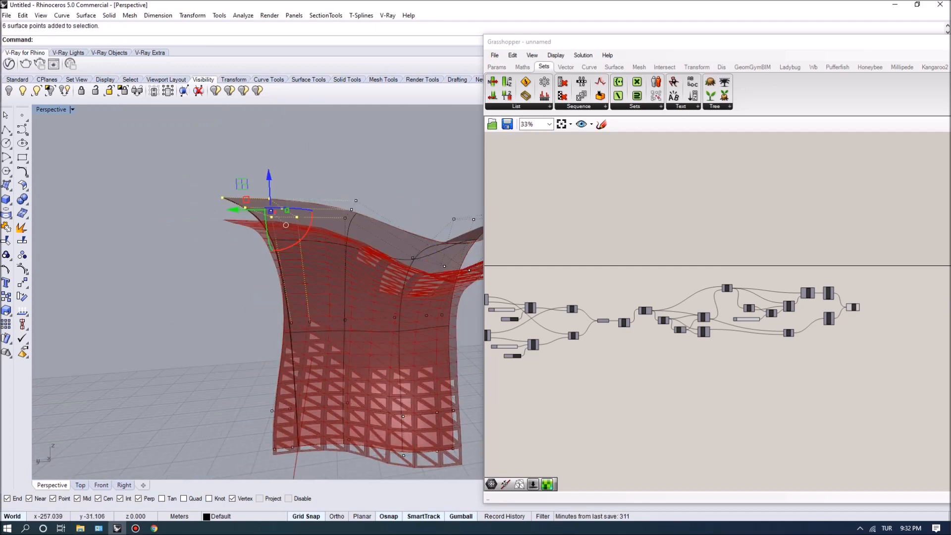
left_click_drag(236, 266, 196, 266)
Step: In the Top view, reposition the control points of the overhanging corner so the roof edge flares outward
right_click_drag(238, 258, 337, 347)
scroll(336, 347, "down", 3)
double_click(50, 109)
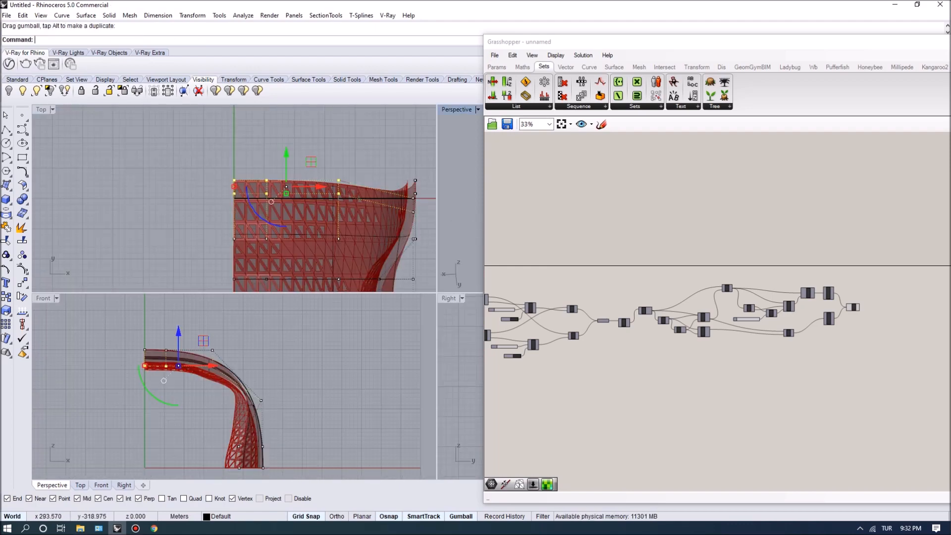
double_click(41, 109)
scroll(162, 156, "down", 7)
key("Escape")
scroll(345, 187, "up", 6)
right_click_drag(345, 186, 449, 207)
scroll(356, 201, "up", 2)
left_click_drag(160, 159, 335, 275)
left_click_drag(242, 269, 229, 251)
left_click_drag(286, 214, 308, 184)
mouse_move(188, 244)
left_mouse_down()
mouse_move(251, 181)
mouse_move(228, 214)
mouse_move(230, 241)
mouse_move(208, 243)
left_mouse_up()
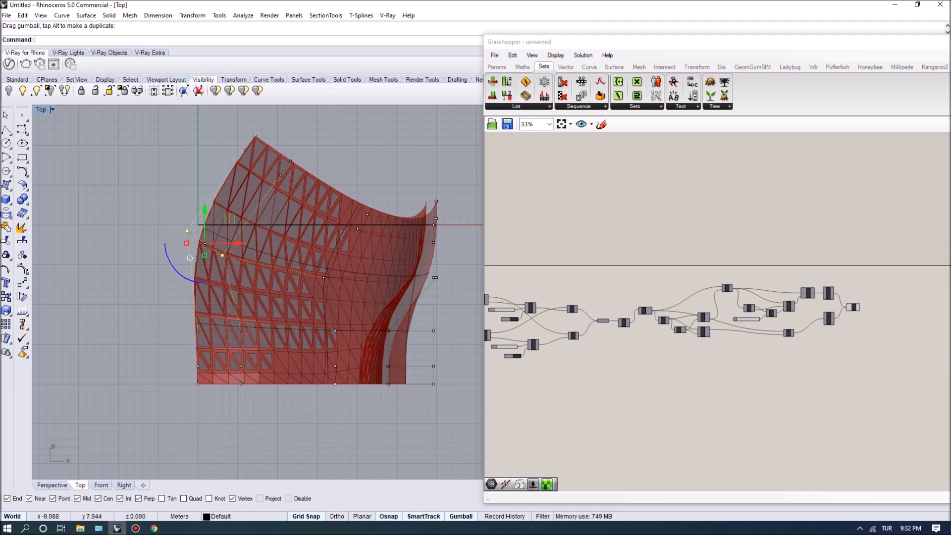
Step: Return to the Perspective view, hide the control points and zoom to the reshaped surface
key("ctrl+m")
double_click(455, 109)
scroll(151, 170, "down", 7)
right_click_drag(248, 277, 248, 208)
key("Escape")
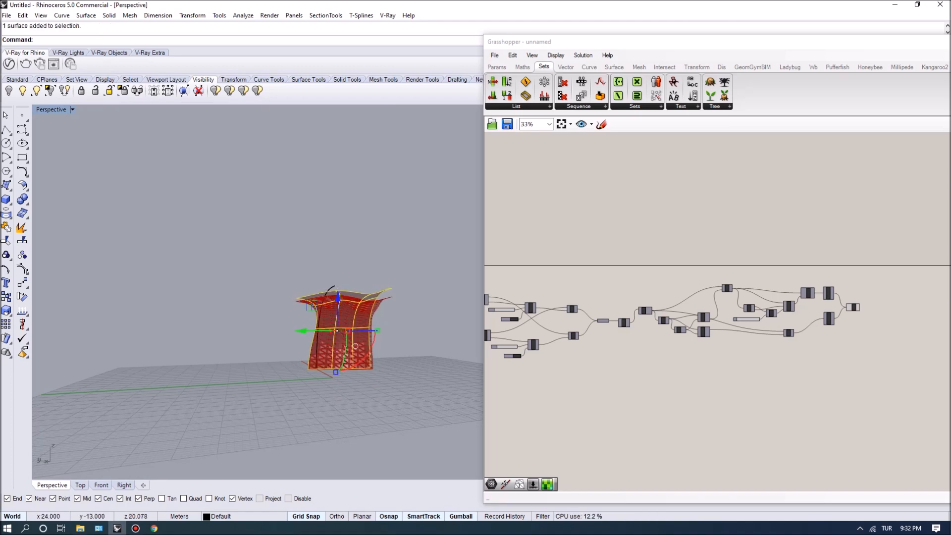
type("s")
key("Return")
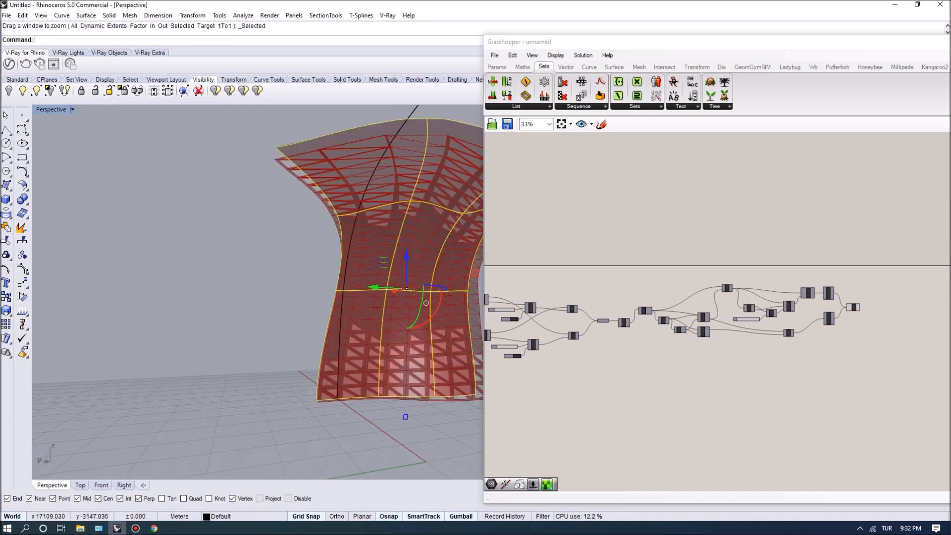
Step: Delete the leftover curve running beside the reshaped surface
right_click_drag(297, 297, 283, 289)
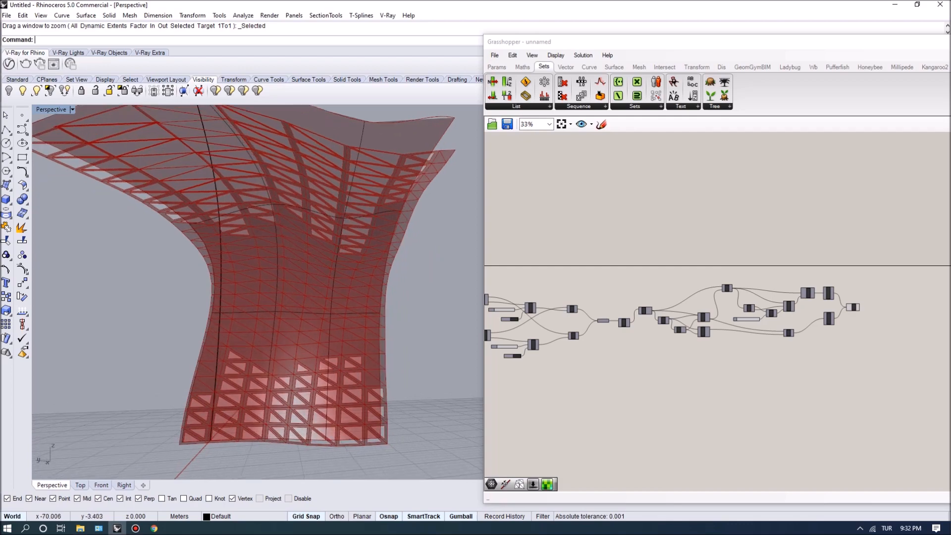
scroll(376, 307, "down", 4)
right_click_drag(346, 297, 342, 329)
left_click(248, 209)
scroll(322, 250, "up", 3)
right_click_drag(322, 297, 204, 262)
scroll(203, 252, "down", 3)
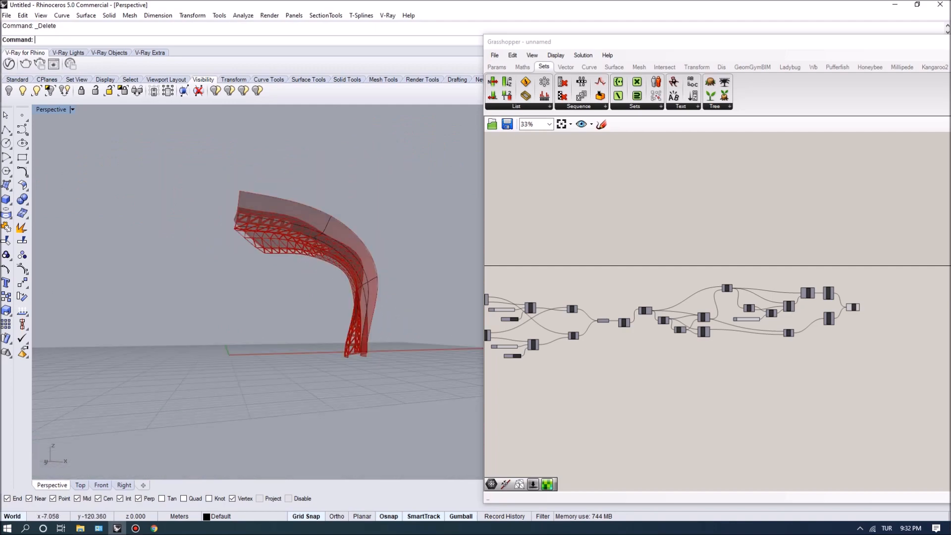
Step: Set the slider multiplying the panel areas for the Scale factor to 0.14
scroll(277, 230, "up", 6)
right_click_drag(262, 231, 228, 280)
scroll(253, 233, "down", 3)
scroll(141, 238, "up", 8)
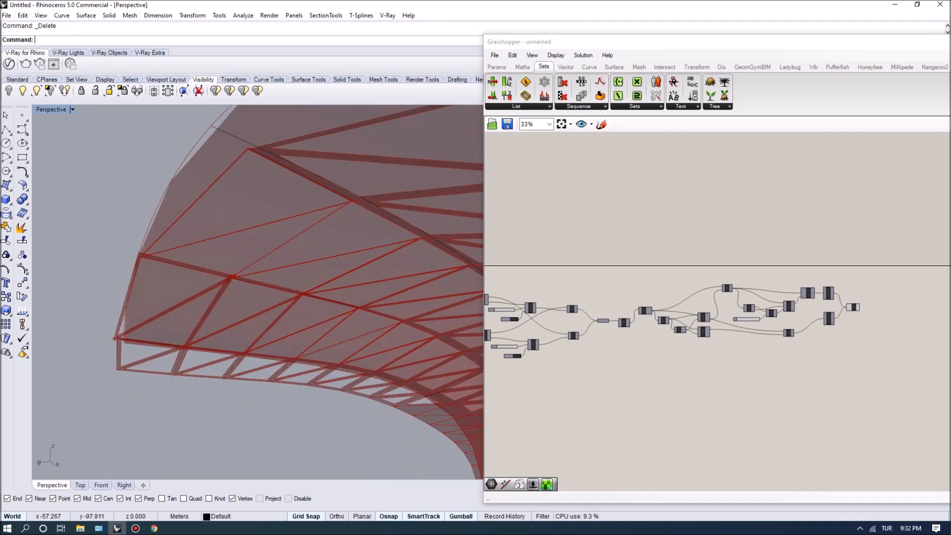
scroll(786, 315, "up", 9)
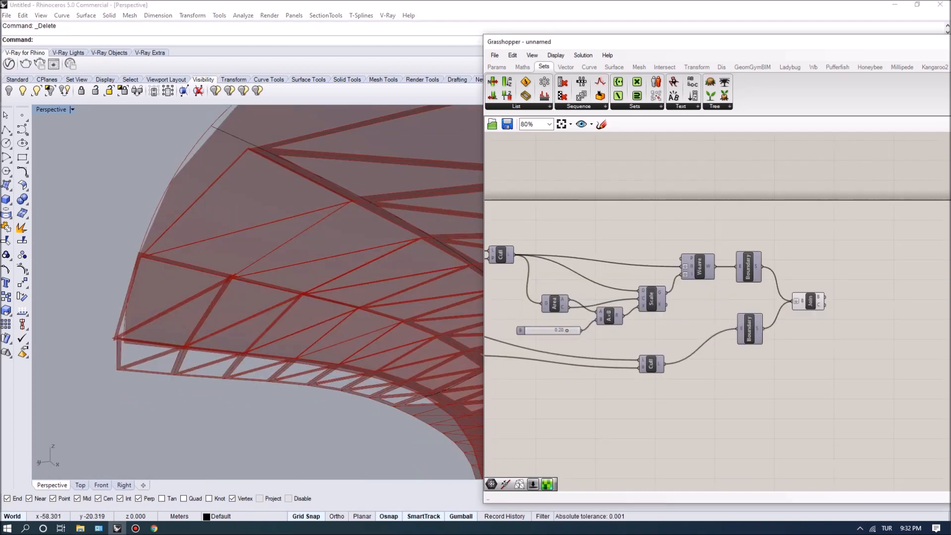
right_click_drag(714, 317, 786, 308)
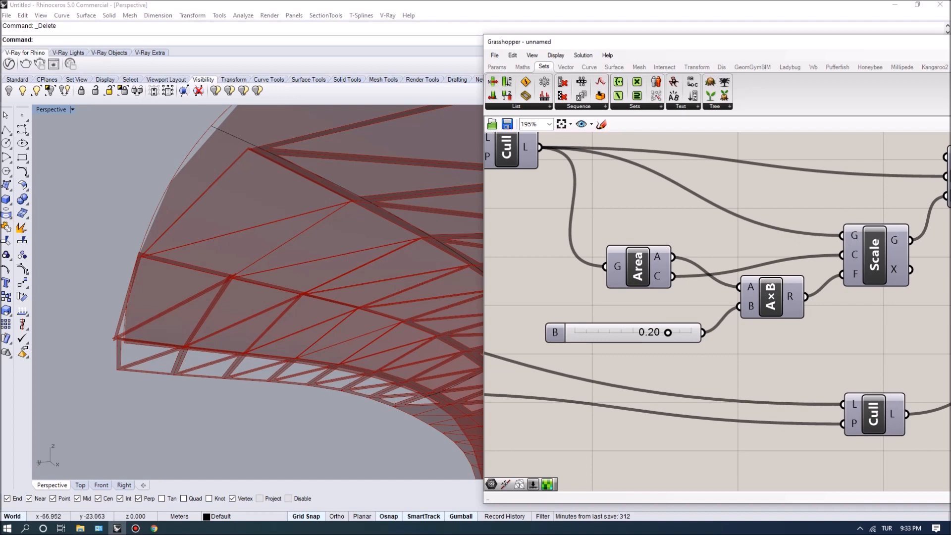
right_click_drag(785, 308, 794, 286)
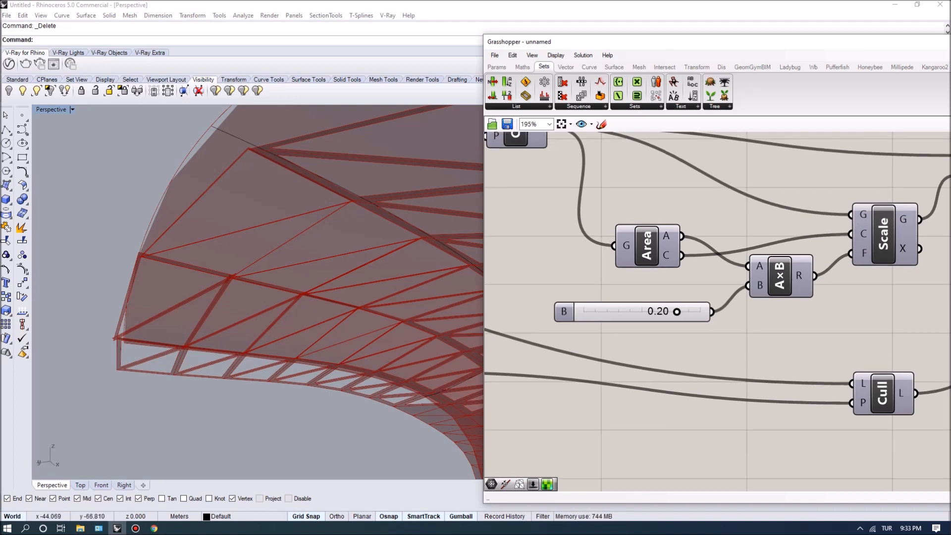
left_click_drag(677, 311, 649, 311)
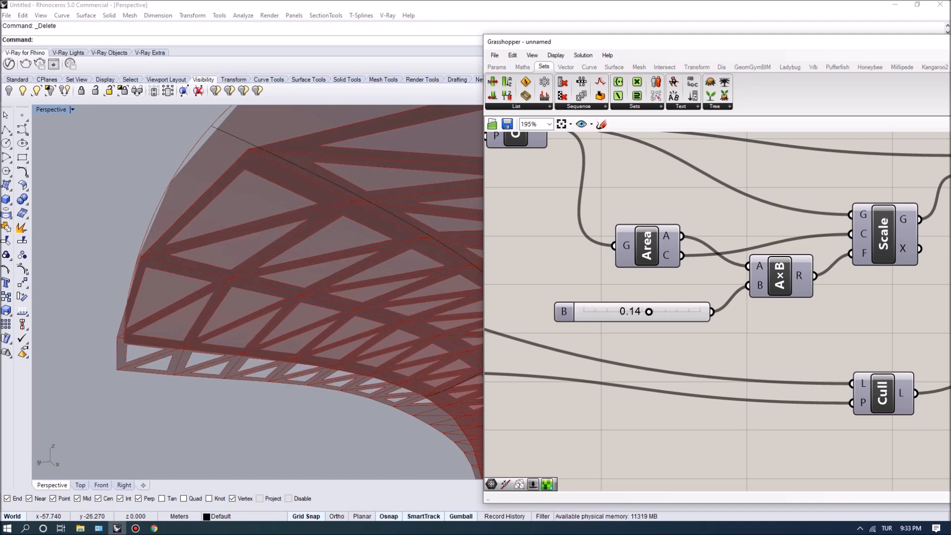
Step: Examine the openings of the facade panels from several angles and distances
scroll(149, 278, "down", 5)
right_click_drag(149, 277, 94, 280)
right_click_drag(228, 292, 268, 386)
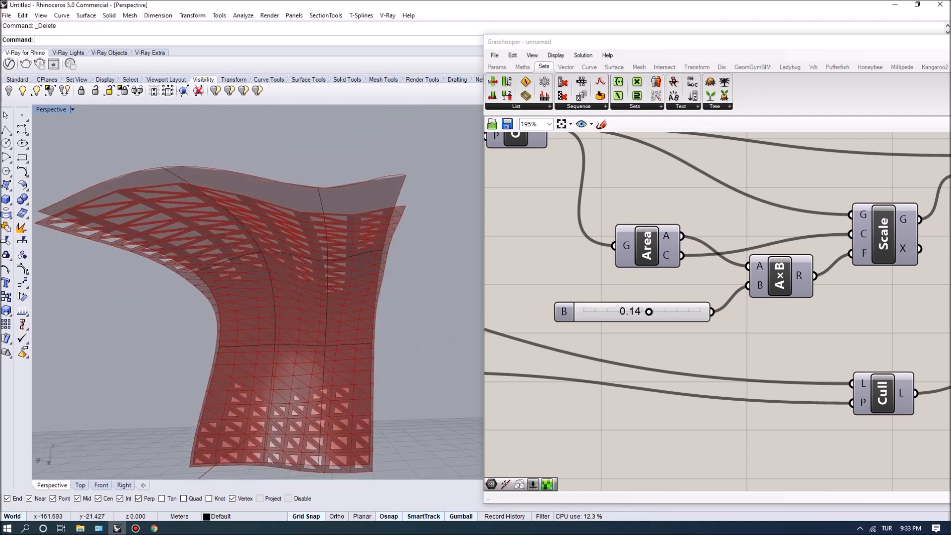
scroll(283, 404, "up", 5)
scroll(258, 292, "down", 5)
right_click_drag(257, 317, 228, 277)
scroll(139, 198, "up", 4)
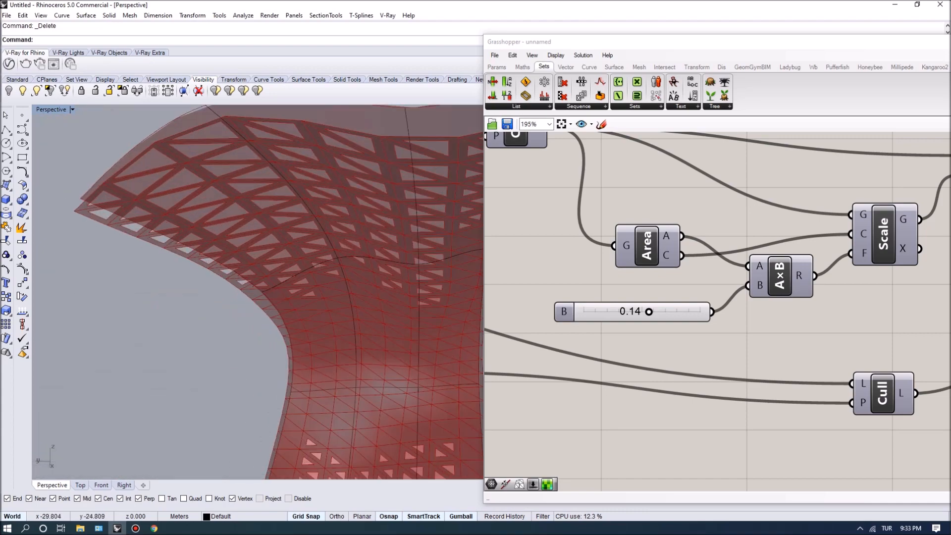
mouse_move(257, 292)
right_mouse_down()
mouse_move(208, 253)
mouse_move(233, 277)
mouse_move(218, 270)
mouse_move(267, 297)
right_mouse_up()
scroll(258, 267, "down", 6)
Step: Bake the Brep Join result into the Rhino model
scroll(717, 311, "down", 2)
right_click_drag(881, 297, 636, 305)
left_click(805, 269)
right_click_drag(842, 312, 852, 321)
right_click(821, 277)
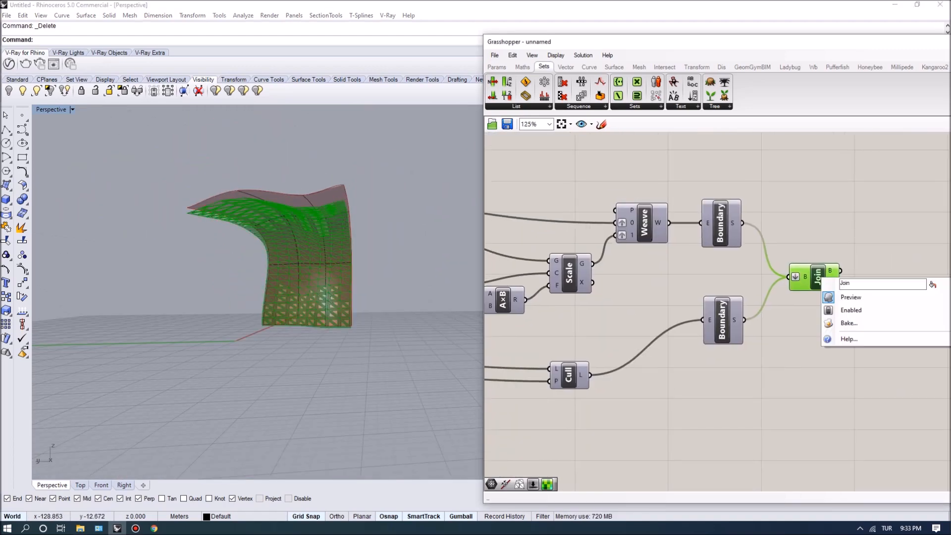
left_click(842, 322)
left_click(856, 418)
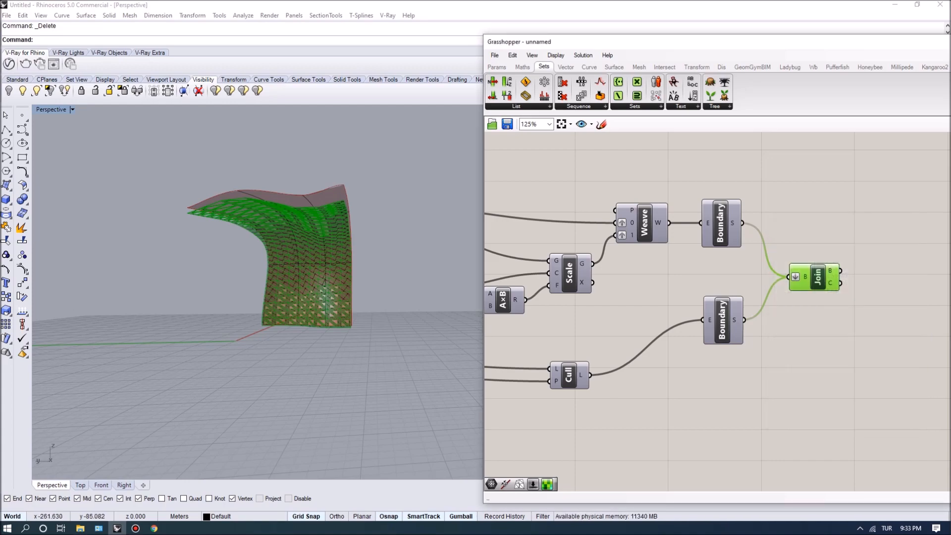
Step: Move the baked facade sideways, clear of the original surface, and zoom to it
scroll(499, 258, "down", 3)
left_click_drag(330, 283, 147, 285)
type("ZS")
key("Return")
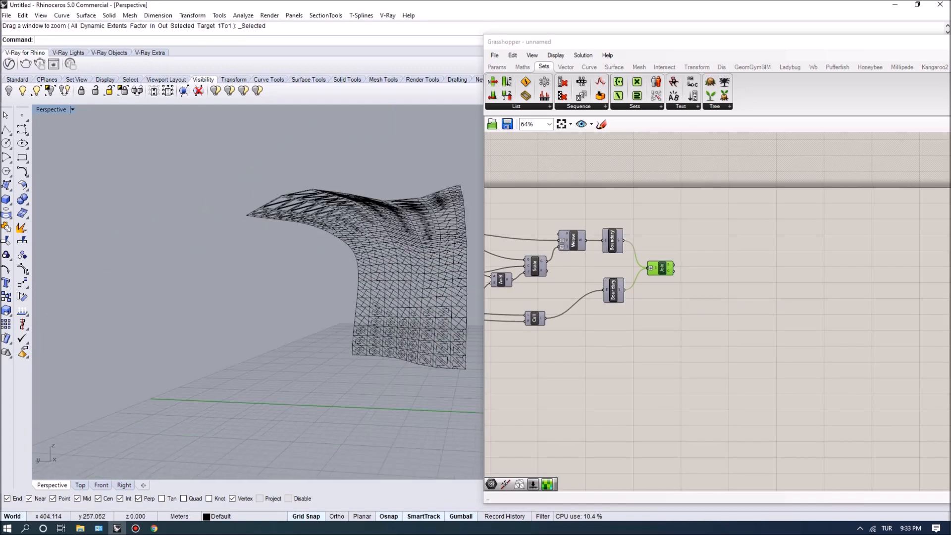
Step: Switch the Perspective viewport to a display mode with solid surfaces and no edge wires, and inspect the baked facade
left_click(73, 109)
left_click(100, 96)
mouse_move(277, 288)
right_mouse_down()
mouse_move(223, 273)
mouse_move(277, 297)
mouse_move(297, 295)
mouse_move(260, 293)
mouse_move(278, 327)
mouse_move(347, 293)
mouse_move(218, 293)
mouse_move(288, 292)
mouse_move(262, 292)
mouse_move(278, 282)
mouse_move(277, 248)
mouse_move(283, 273)
mouse_move(302, 277)
right_mouse_up()
scroll(258, 287, "up", 4)
scroll(257, 292, "down", 5)
scroll(258, 293, "up", 4)
scroll(278, 282, "down", 2)
scroll(282, 272, "down", 1)
scroll(302, 361, "up", 2)
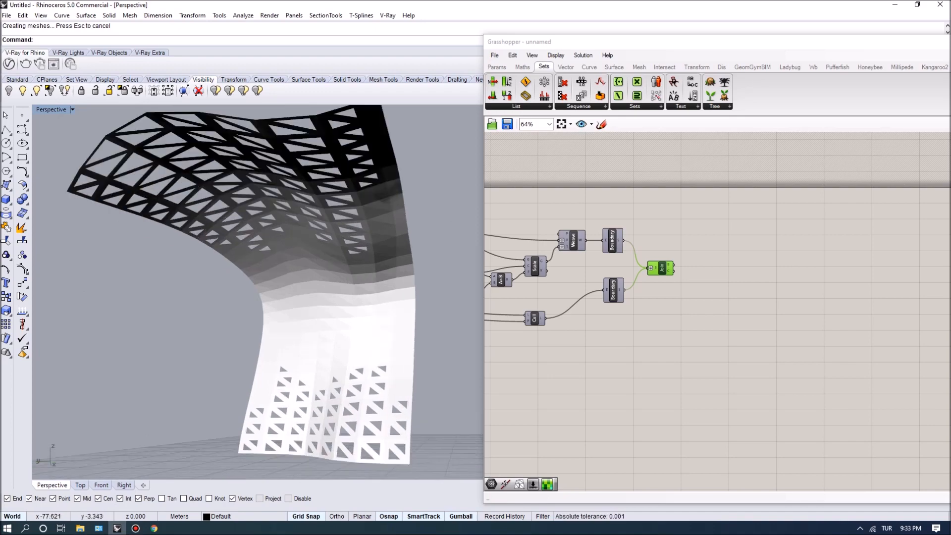
Step: Compare the baked facade with the parametric original and check the whole component chain
right_click_drag(303, 362, 193, 347)
scroll(143, 377, "down", 9)
right_click_drag(317, 318, 173, 341, "shift")
right_click_drag(737, 300, 804, 303)
scroll(804, 302, "down", 4)
mouse_move(346, 347)
right_mouse_down()
mouse_move(317, 347)
mouse_move(396, 349)
mouse_move(334, 349)
right_mouse_up()
scroll(327, 354, "down", 4)
scroll(79, 352, "up", 4)
scroll(235, 337, "down", 3)
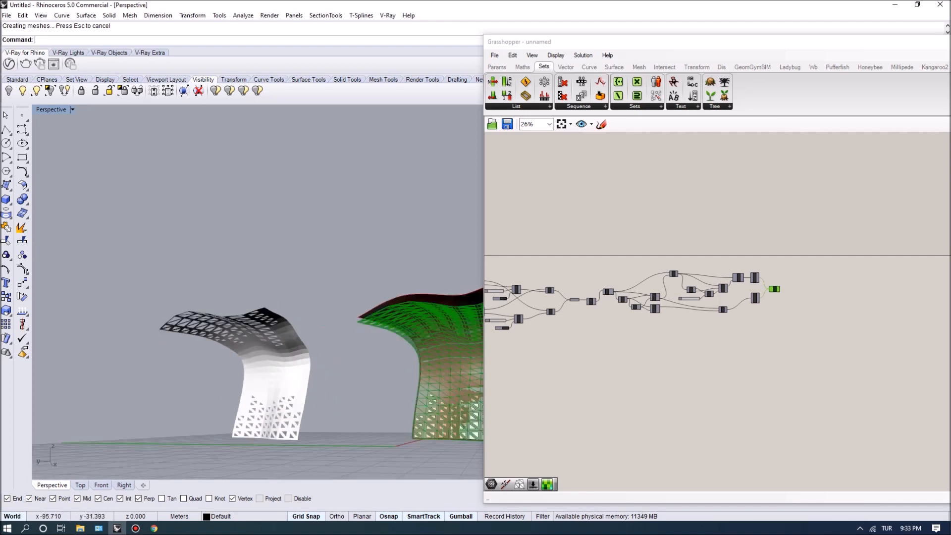
scroll(136, 352, "up", 5)
scroll(285, 347, "down", 4)
scroll(347, 386, "up", 3)
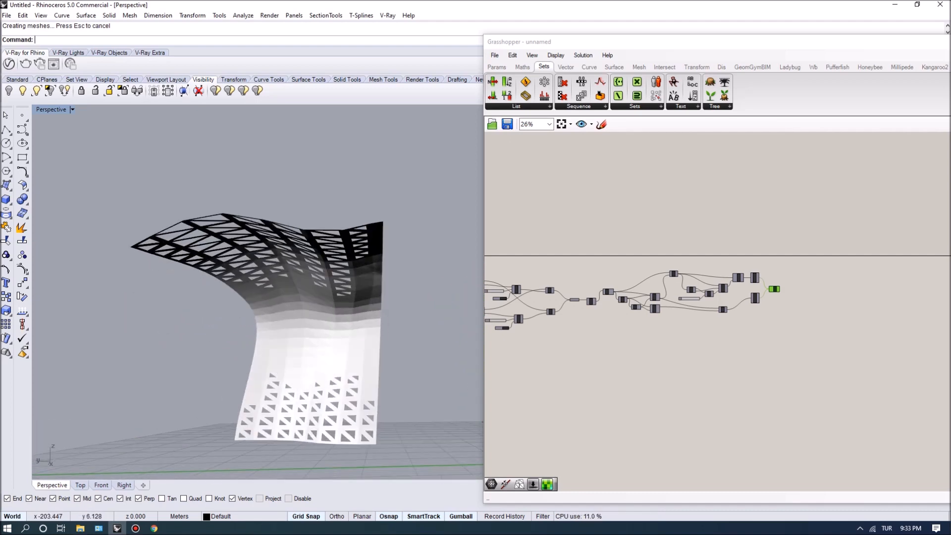
right_click_drag(297, 351, 312, 344)
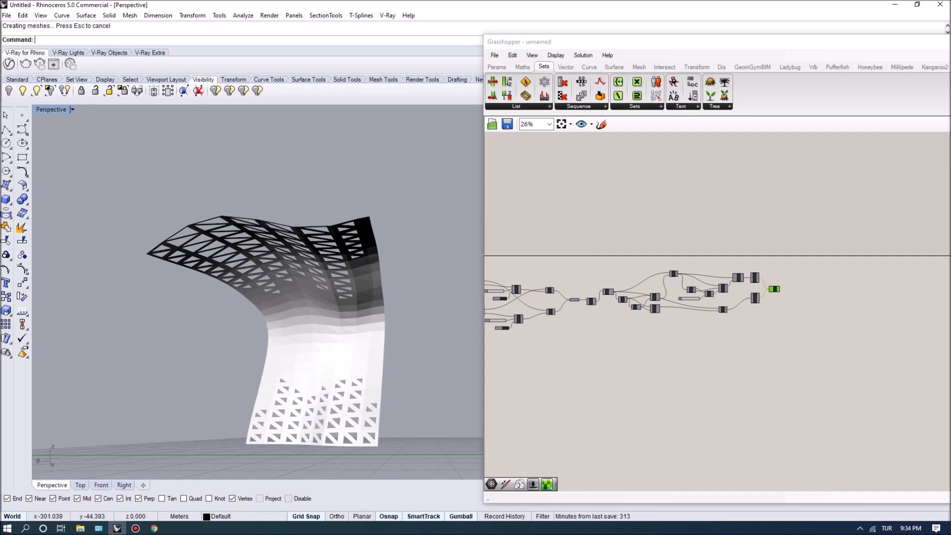
right_click_drag(312, 344, 272, 349)
scroll(272, 350, "down", 10)
scroll(342, 349, "up", 14)
scroll(334, 349, "down", 3)
scroll(286, 374, "up", 5)
scroll(730, 307, "up", 5)
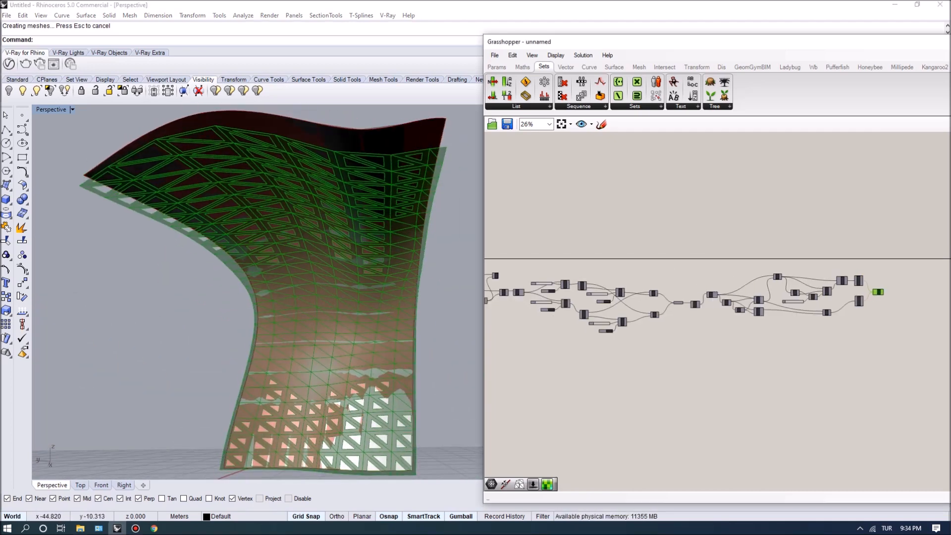
Step: Widen the Grasshopper window and bring the Divide Surface and Graph Mapper components into view
scroll(718, 307, "up", 2)
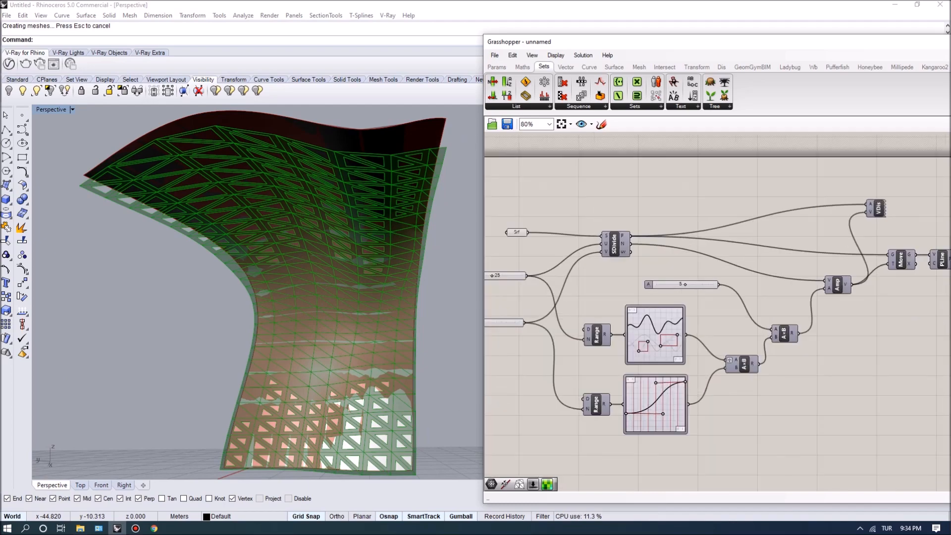
left_click_drag(483, 268, 399, 268)
right_click_drag(569, 198, 595, 200)
left_click(463, 234)
scroll(179, 271, "down", 5)
scroll(248, 280, "up", 5)
right_click_drag(248, 280, 223, 287)
left_click(510, 208)
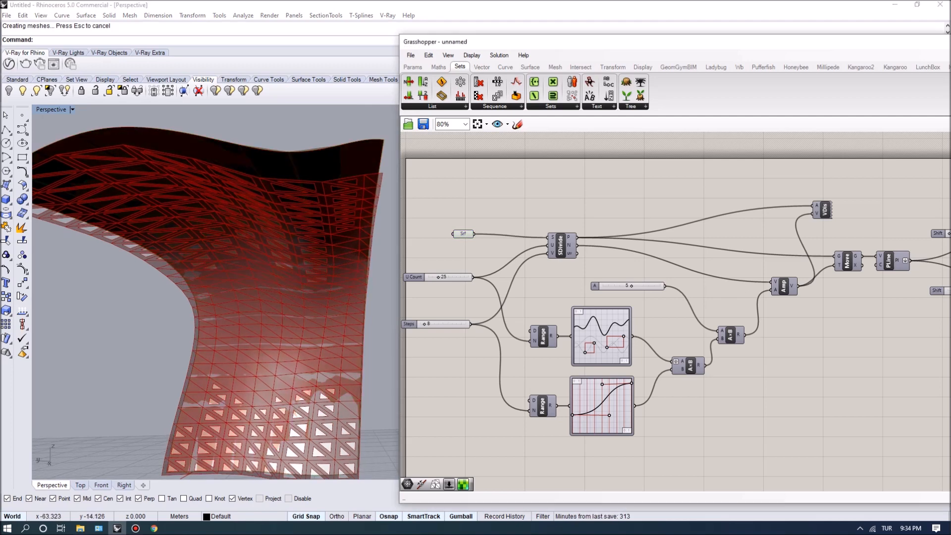
Step: Nudge the Divide Surface component and the Steps slider on the canvas to tidy the layout
left_click_drag(561, 245, 558, 239)
right_click_drag(644, 208, 657, 208)
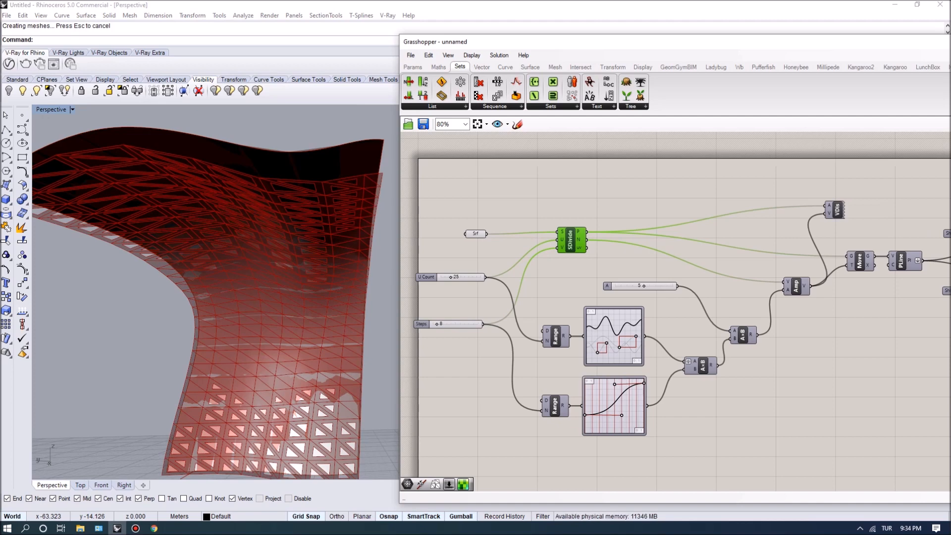
scroll(624, 374, "up", 1)
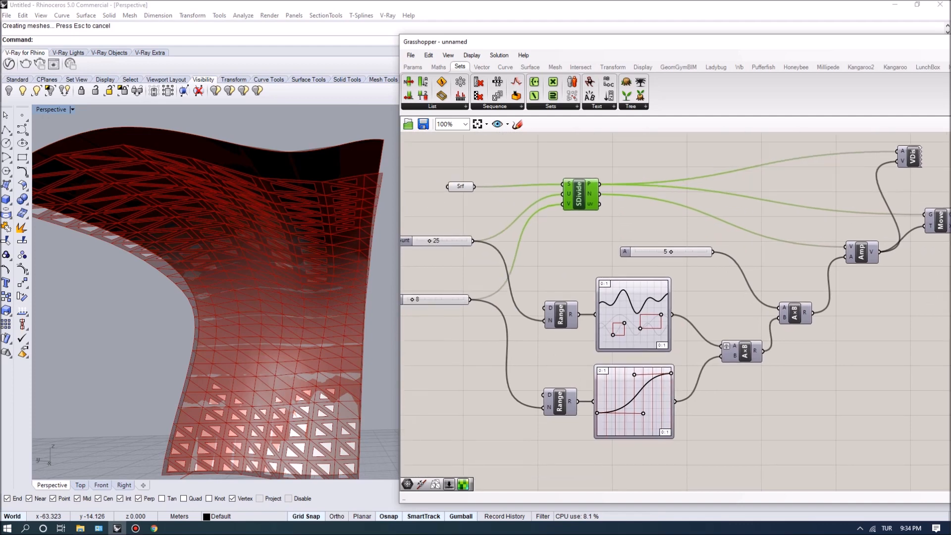
mouse_move(578, 197)
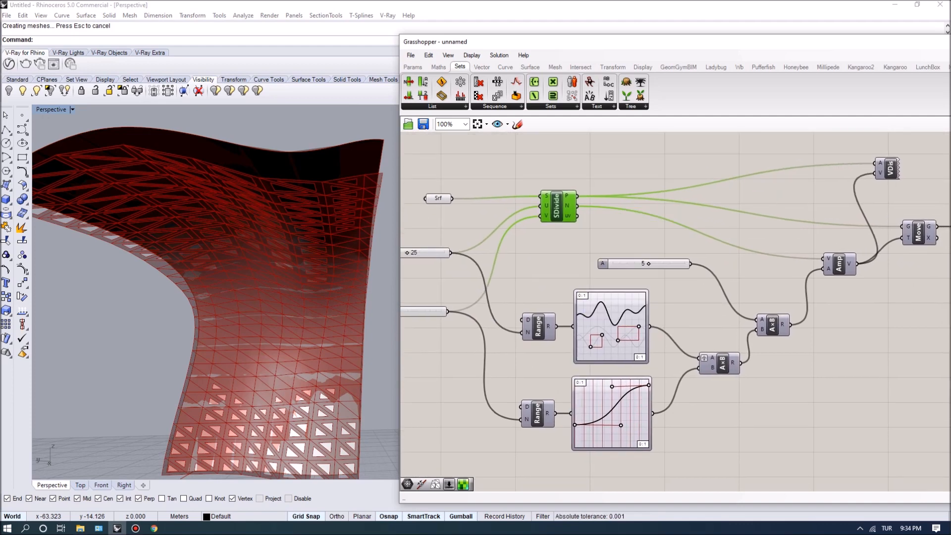
right_click_drag(674, 307, 707, 317)
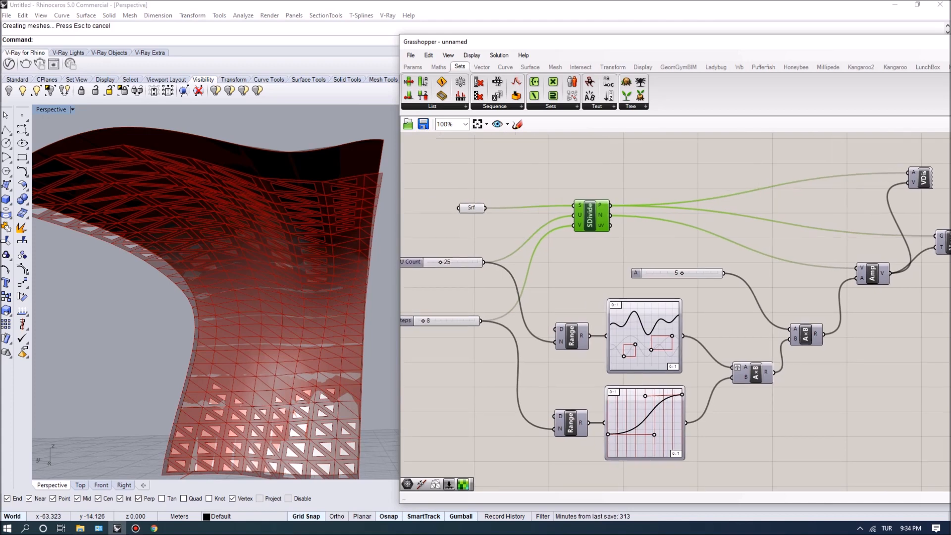
left_click(414, 321)
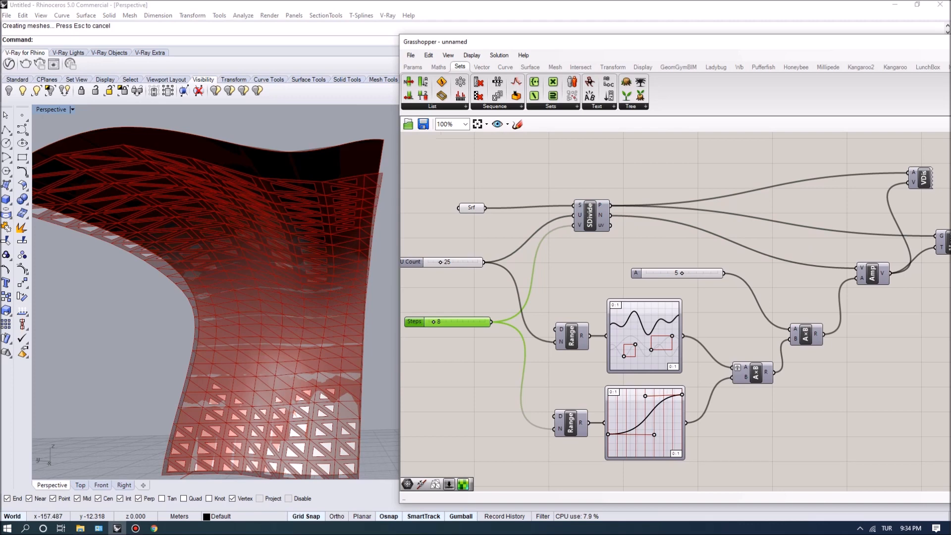
Step: Turn on the Move component's preview and inspect its moved points across the whole facade
right_click_drag(743, 307, 654, 319)
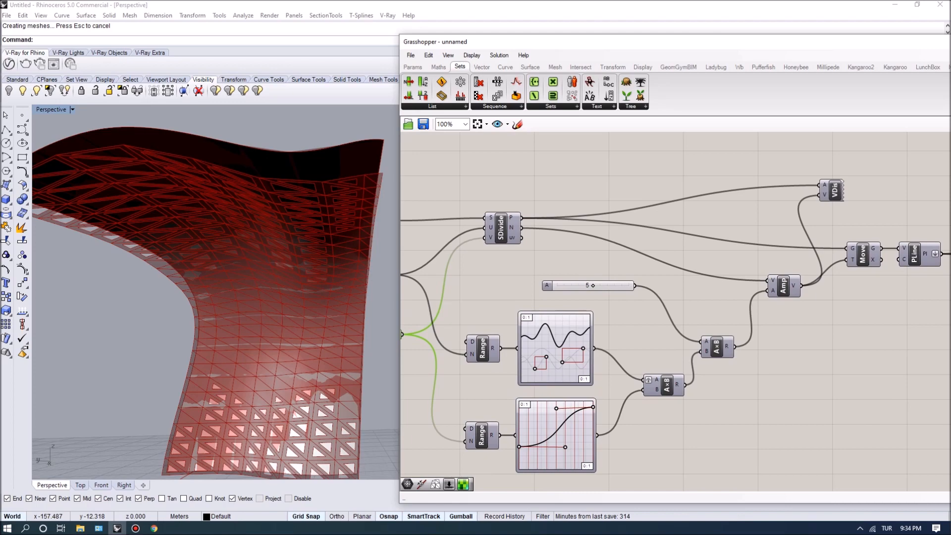
right_click_drag(743, 308, 652, 300)
left_click(770, 247)
right_click(770, 247)
left_click(800, 267)
right_click_drag(222, 277, 210, 287)
scroll(223, 283, "down", 3)
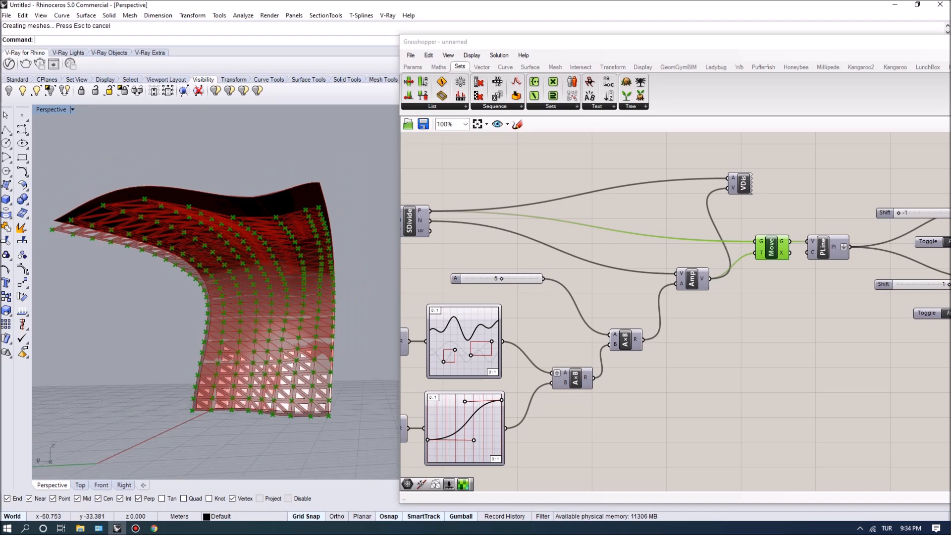
Step: Lower the start point and its handle on the Bezier curve in the lower Graph Mapper
scroll(401, 443, "up", 2)
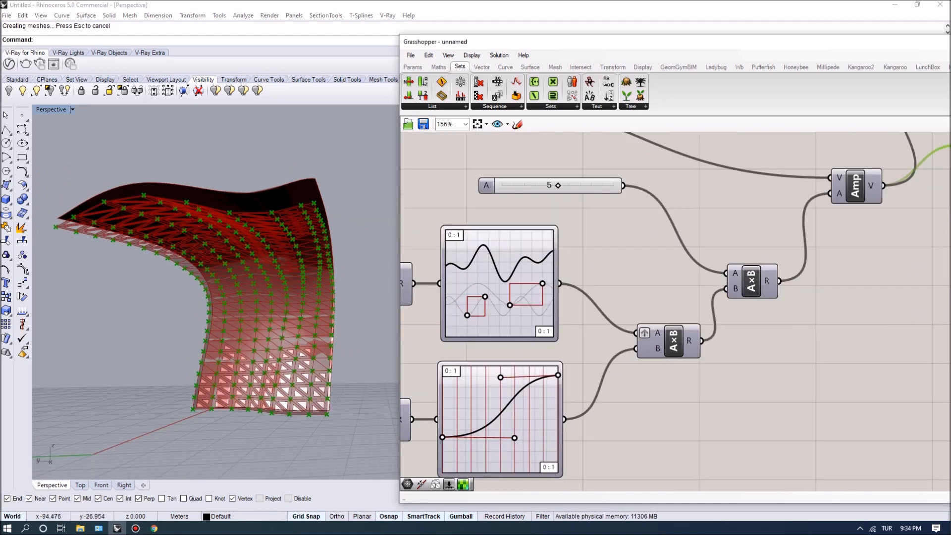
left_click_drag(443, 437, 442, 460)
left_click_drag(515, 438, 516, 460)
Step: Turn on the PolyLine component's preview and turn off the preview of the Move component feeding it
scroll(411, 252, "down", 2)
right_click_drag(842, 208, 658, 259)
scroll(887, 223, "up", 2)
right_click_drag(886, 223, 862, 226)
left_click(483, 233)
right_click(483, 233)
left_click(514, 255)
right_click_drag(514, 254, 576, 263)
left_click(460, 246)
right_click(475, 247)
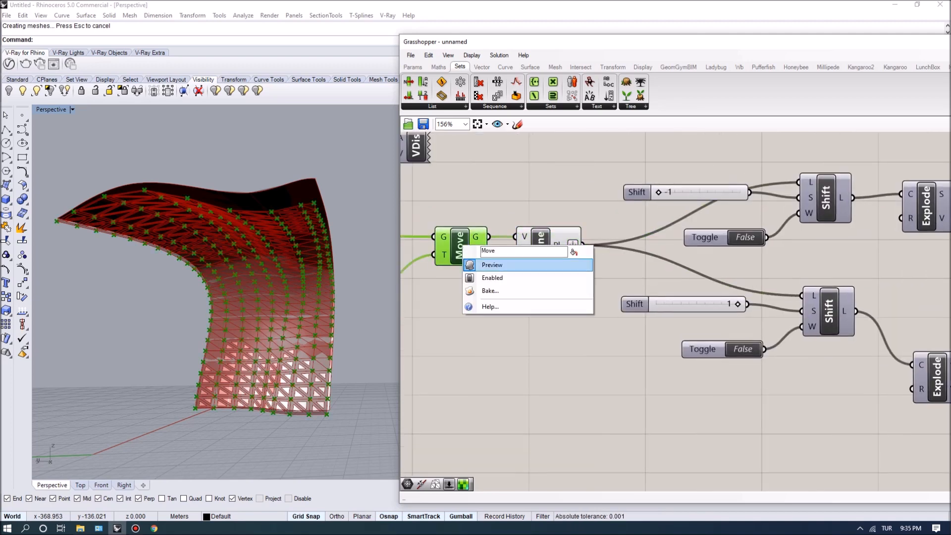
left_click(509, 268)
left_click(545, 246)
Step: Turn off the preview of the components downstream of the PolyLine so its curves can be seen alone
scroll(518, 232, "down", 4)
scroll(458, 218, "down", 4)
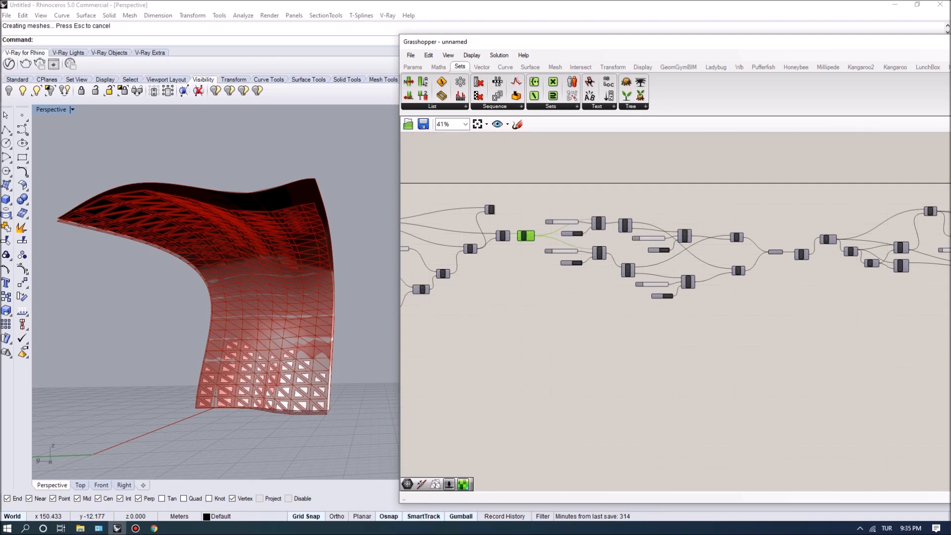
right_click_drag(457, 217, 465, 216)
left_click_drag(603, 174, 797, 291)
left_click(498, 55)
left_click(520, 201)
Step: Turn on the preview of the upper Shift List component that takes the polylines with a shift of -1
right_click_drag(525, 208, 573, 231)
scroll(569, 246, "up", 6)
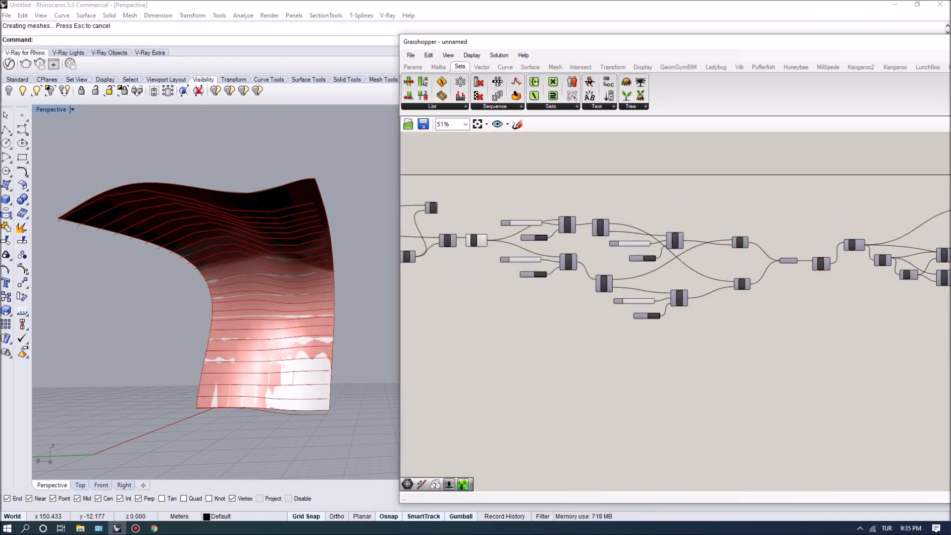
scroll(595, 191, "up", 2)
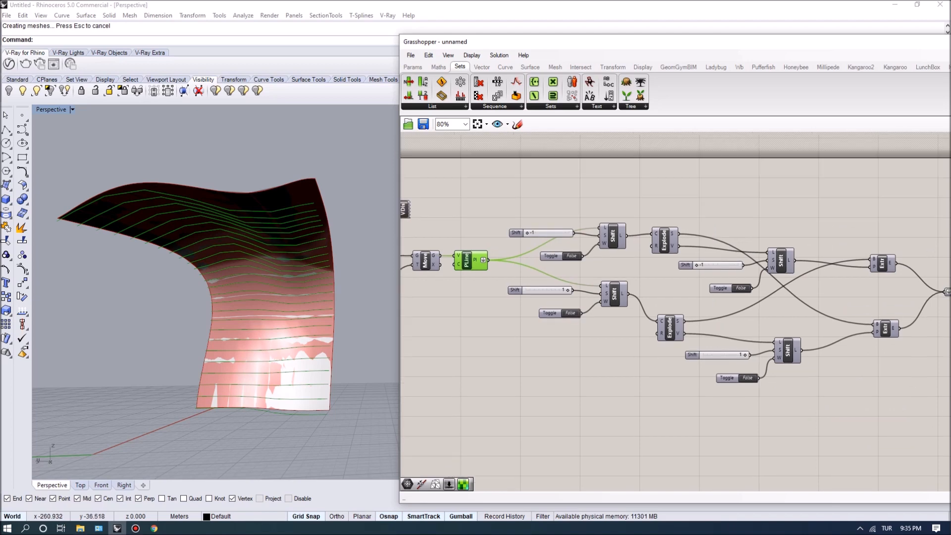
left_click(610, 230)
right_click(614, 233)
left_click(641, 253)
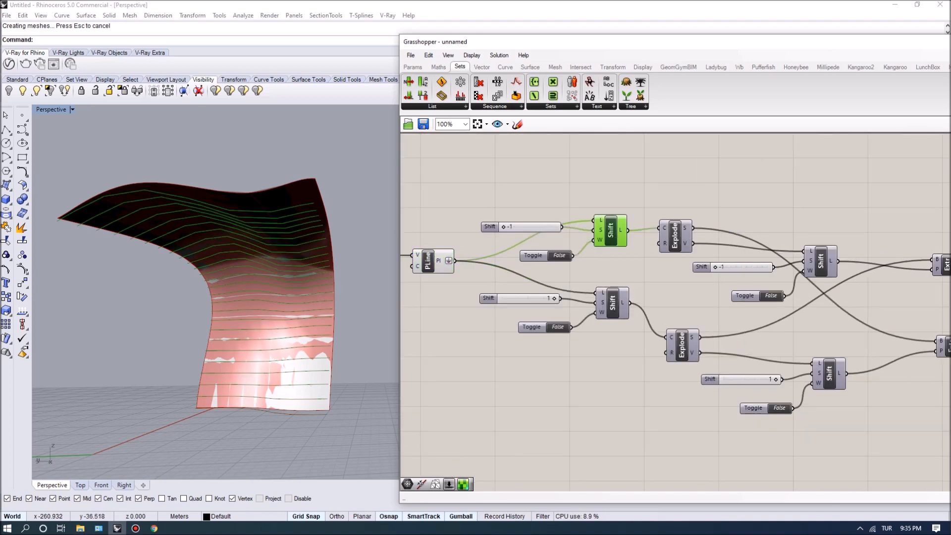
right_click_drag(469, 227, 531, 224)
scroll(493, 226, "up", 2)
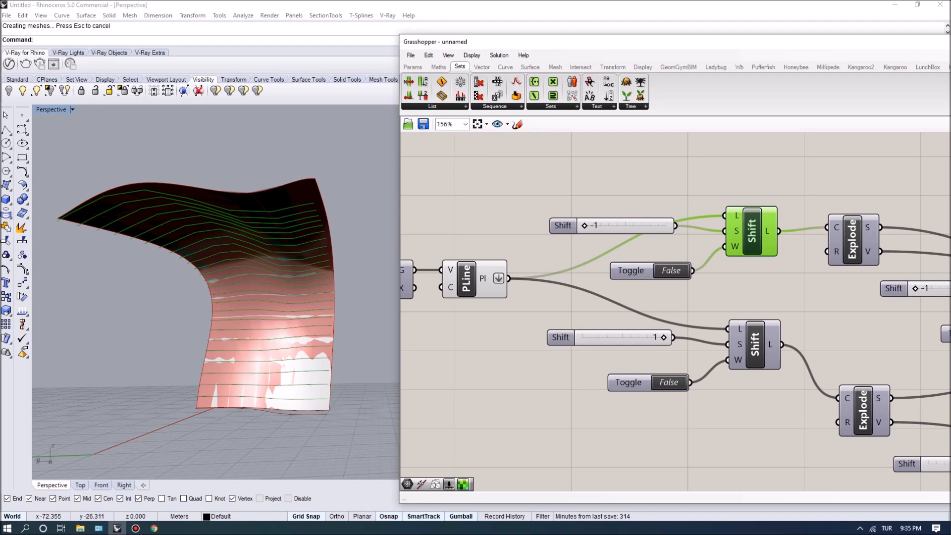
Step: Move the upper Explode component slightly up and nudge the Shift List component that feeds it
right_click_drag(675, 311, 559, 297)
scroll(674, 253, "down", 2)
right_click_drag(674, 253, 629, 251)
left_click_drag(669, 234, 682, 221)
right_click_drag(681, 221, 681, 212)
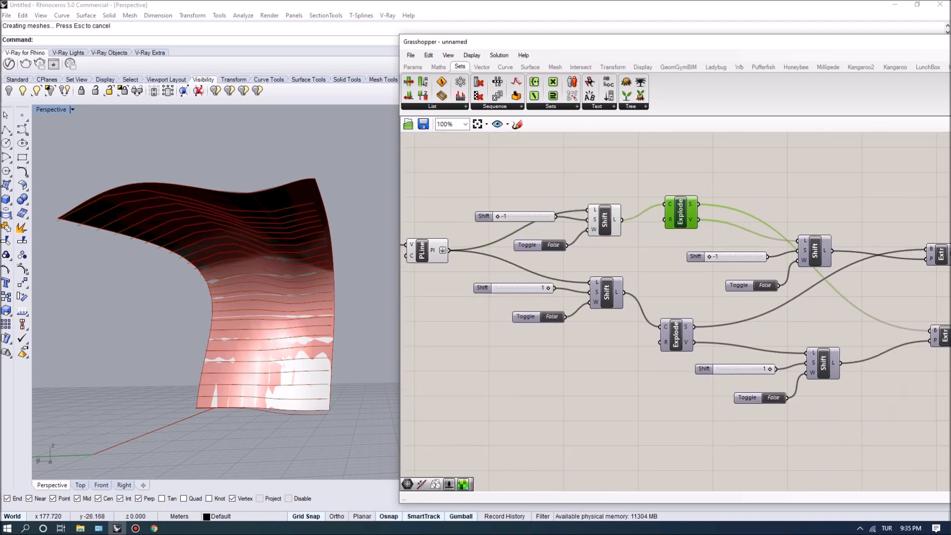
left_click_drag(604, 220, 604, 223)
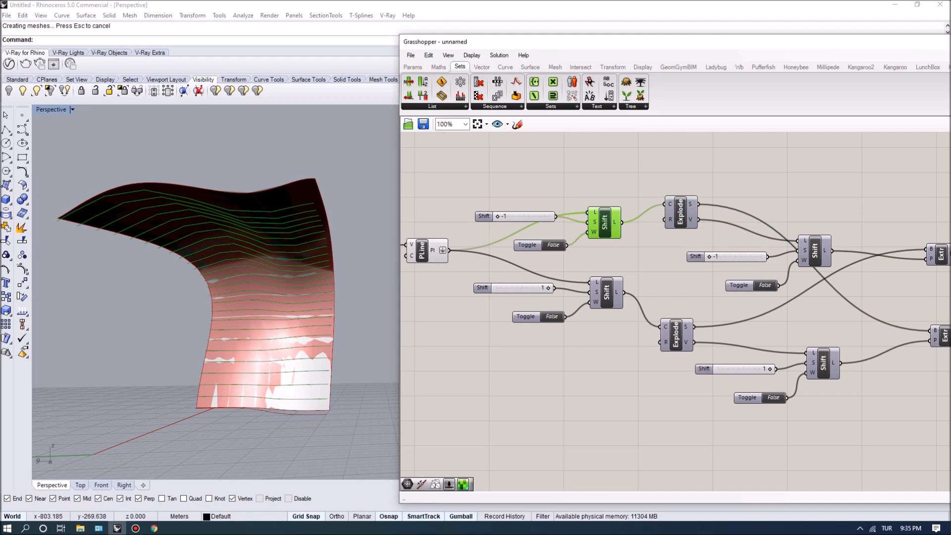
Step: Turn on the preview of the lower Explode component to show its segments and vertices
right_click_drag(676, 311, 527, 332)
left_click(619, 211)
scroll(527, 333, "up", 1)
left_click(527, 332)
right_click(525, 329)
key("Escape")
right_click(525, 330)
left_click(555, 349)
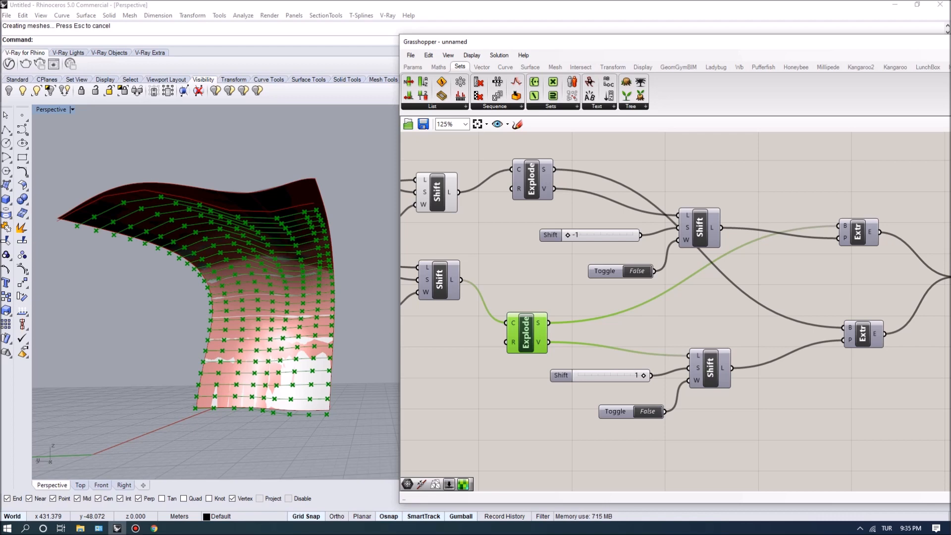
Step: Turn on the previews of both Extrude components to show the two sets of triangular panels
right_click_drag(644, 307, 610, 320)
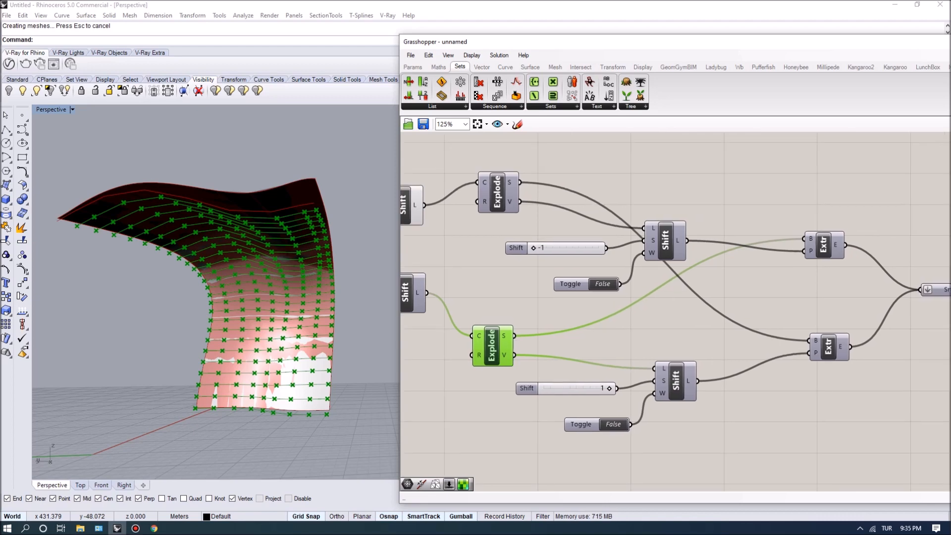
left_click(665, 240)
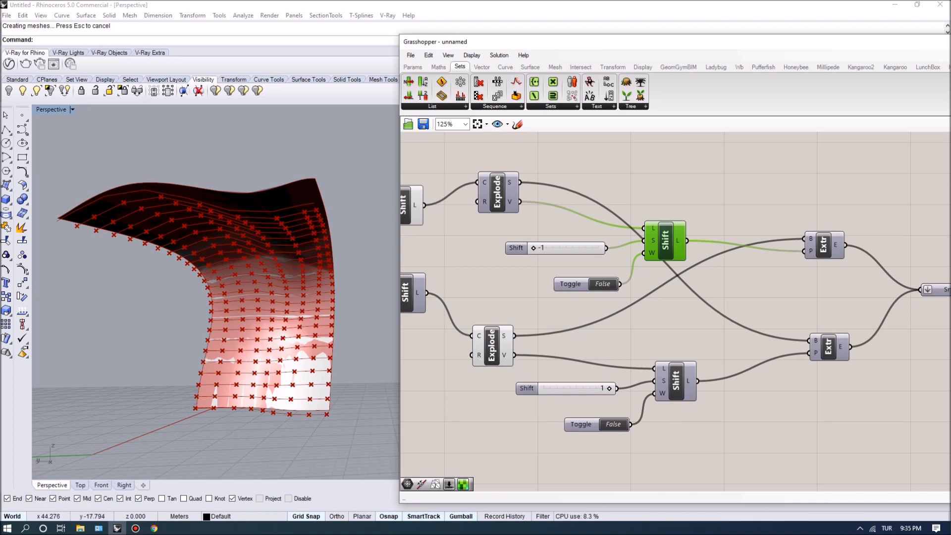
left_click(824, 245)
right_click_drag(773, 298, 687, 288)
right_click(735, 237)
left_click(763, 257)
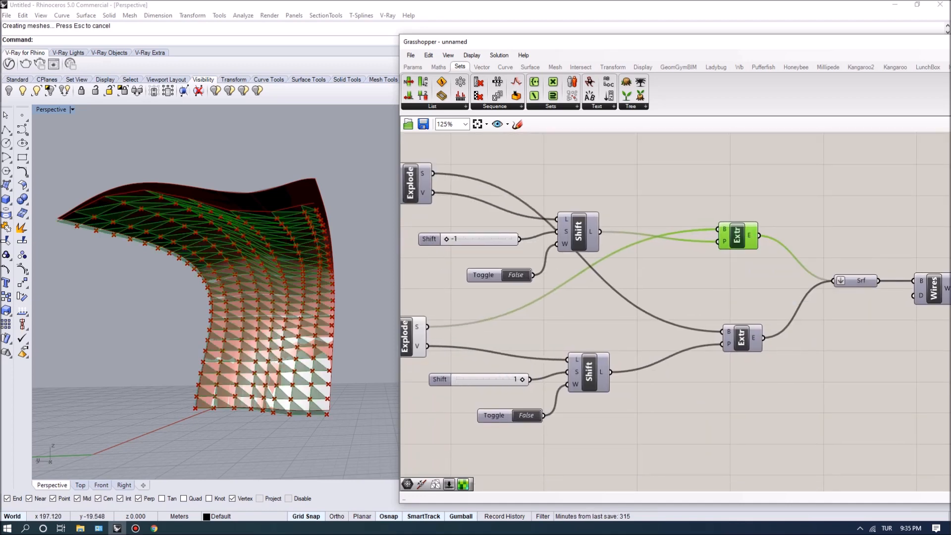
right_click(744, 340)
left_click(773, 359)
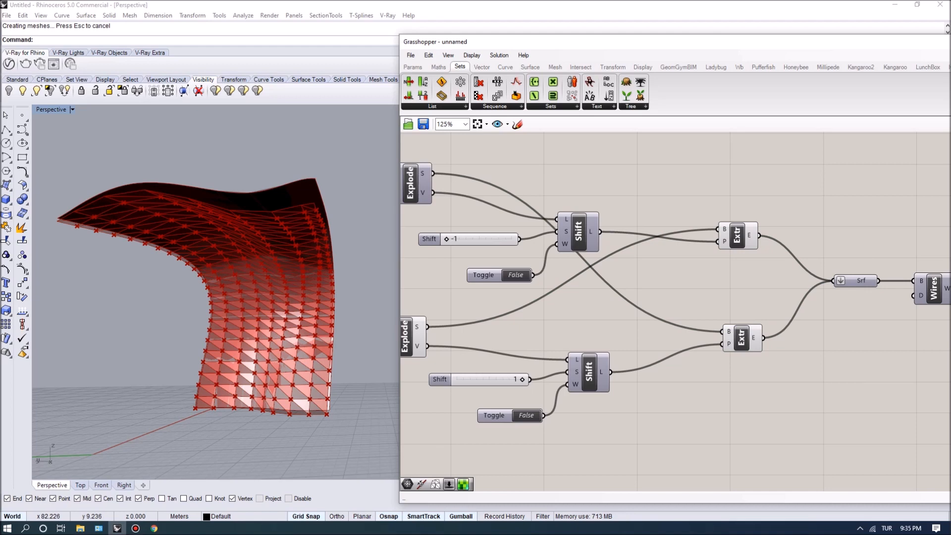
Step: Turn on the preview of the flattened Surface parameter and turn off the previews of both Extrude components
scroll(842, 287, "up", 4)
left_click(688, 276)
right_click(696, 275)
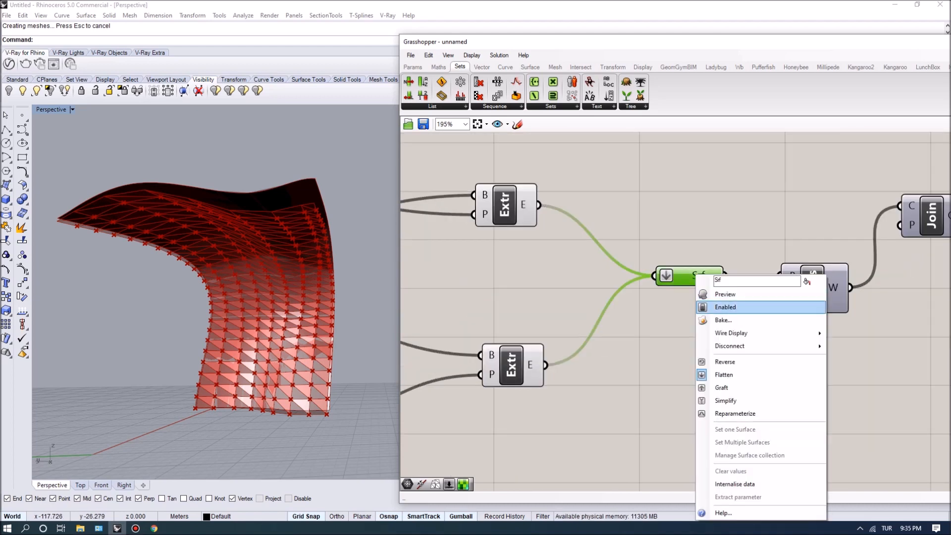
left_click(726, 294)
right_click_drag(594, 288, 603, 293)
left_click_drag(585, 168, 466, 411)
left_click(498, 55)
left_click(520, 202)
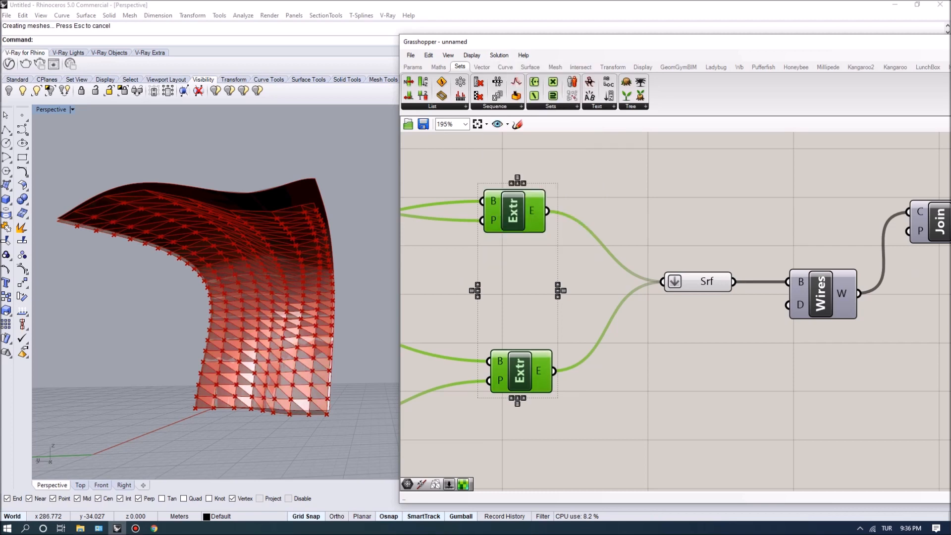
left_click(595, 287)
Step: Turn on the Wires component's preview and turn off the preview of the Surface parameter feeding it
right_click_drag(223, 297, 221, 293)
scroll(688, 233, "down", 5)
right_click_drag(688, 233, 539, 258)
scroll(583, 279, "up", 3)
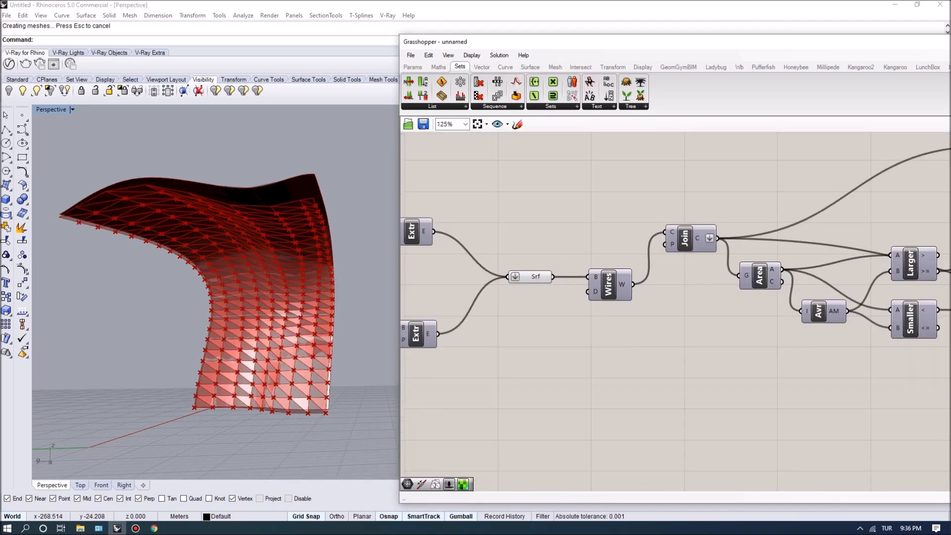
left_click(610, 284)
right_click(608, 284)
left_click(635, 303)
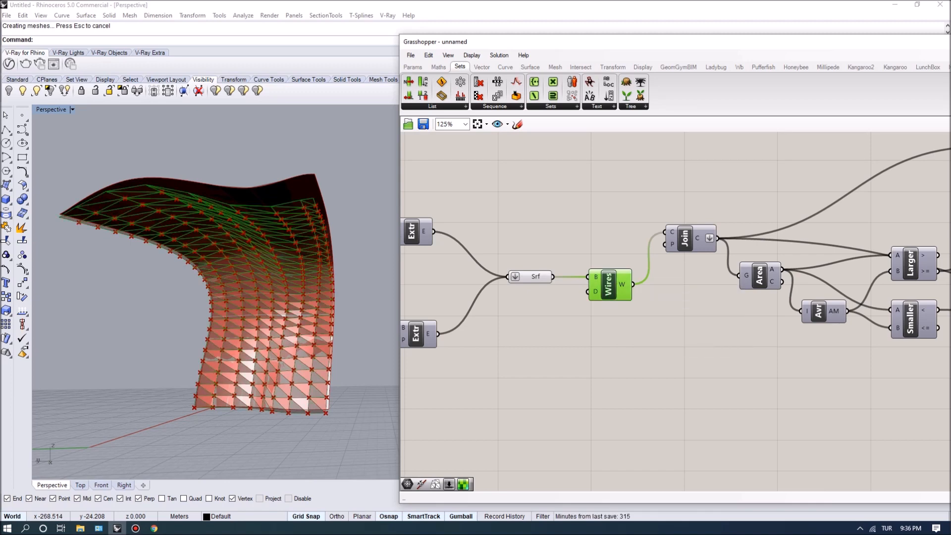
left_click(564, 305)
left_click(533, 275)
right_click(534, 274)
left_click(560, 294)
Step: Nudge the Area component after Join Curves and move the Larger Than component up on the canvas
left_click(689, 238)
right_click_drag(843, 362, 701, 360)
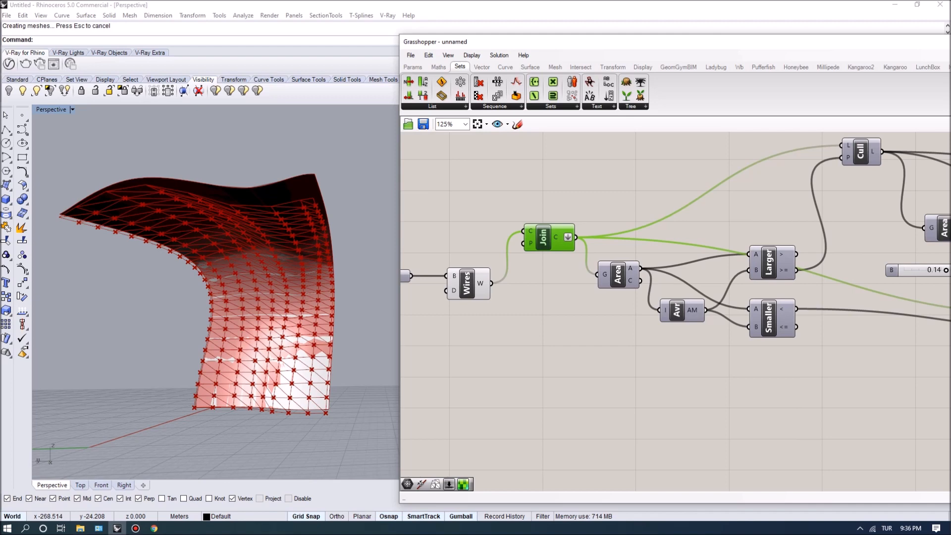
scroll(547, 235, "up", 3)
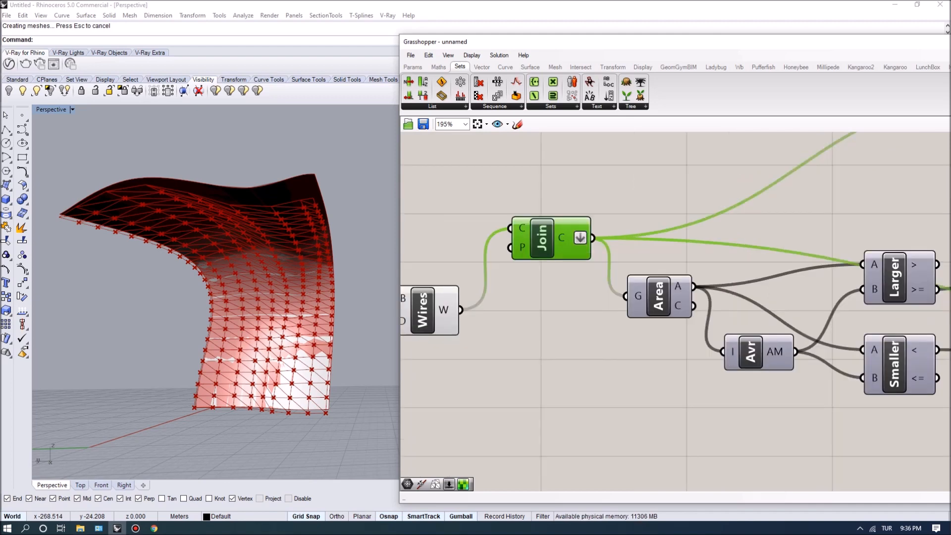
scroll(664, 278, "down", 1)
right_click_drag(664, 278, 598, 274)
scroll(599, 274, "up", 2)
scroll(592, 287, "down", 2)
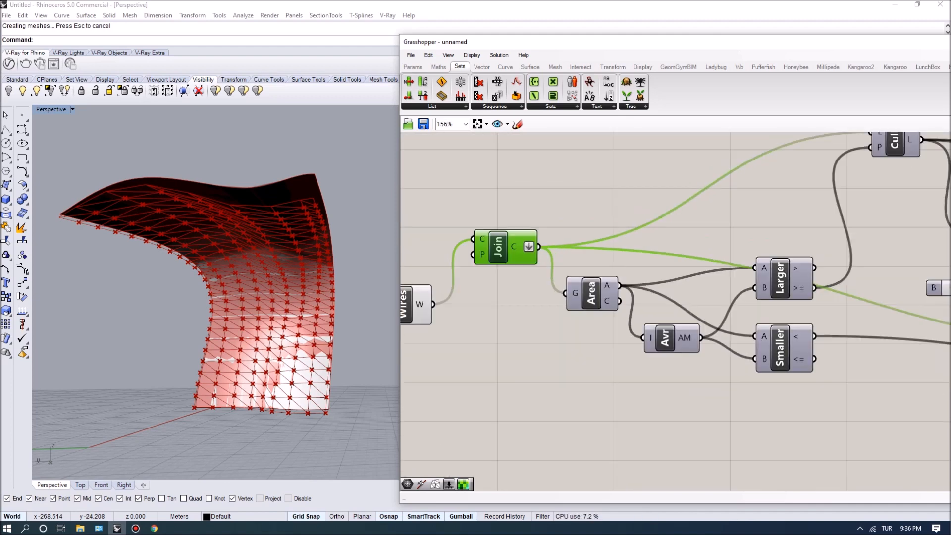
left_click_drag(592, 292, 587, 294)
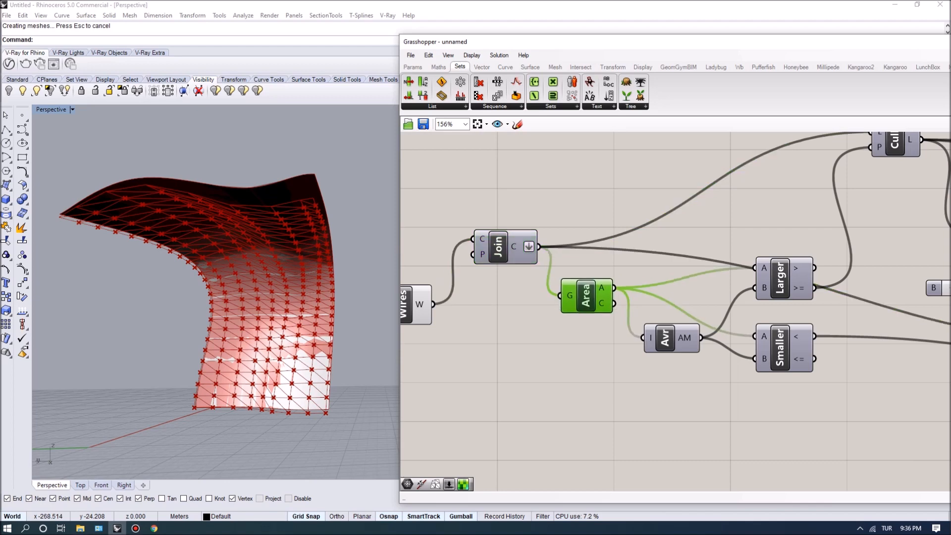
right_click_drag(644, 297, 555, 303)
left_click_drag(691, 284, 700, 255)
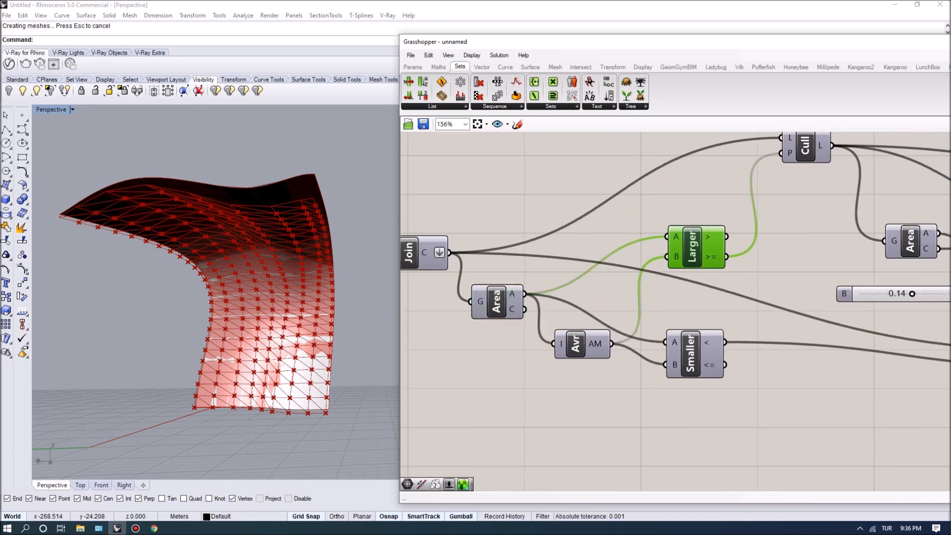
Step: Turn on the preview of the Cull component driven by the Larger Than result
scroll(658, 284, "down", 2)
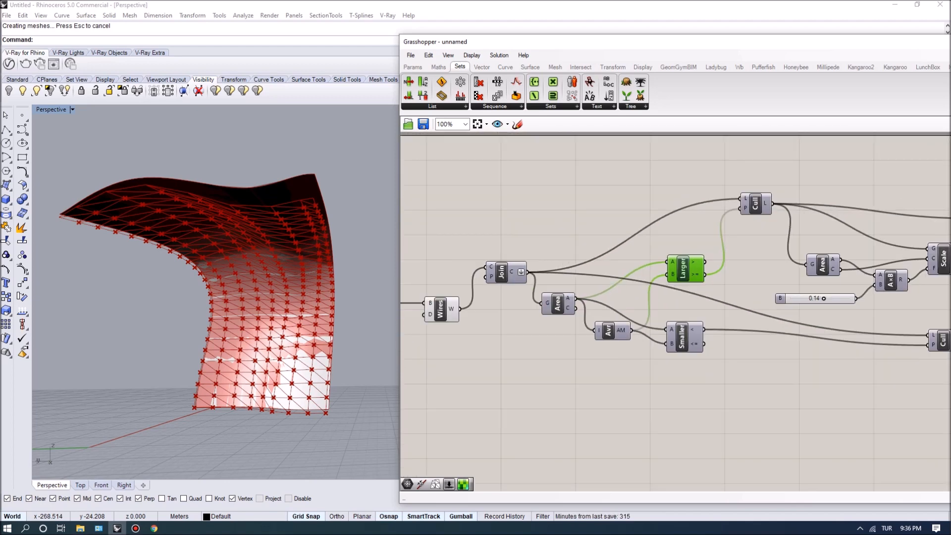
right_click_drag(658, 297, 607, 318)
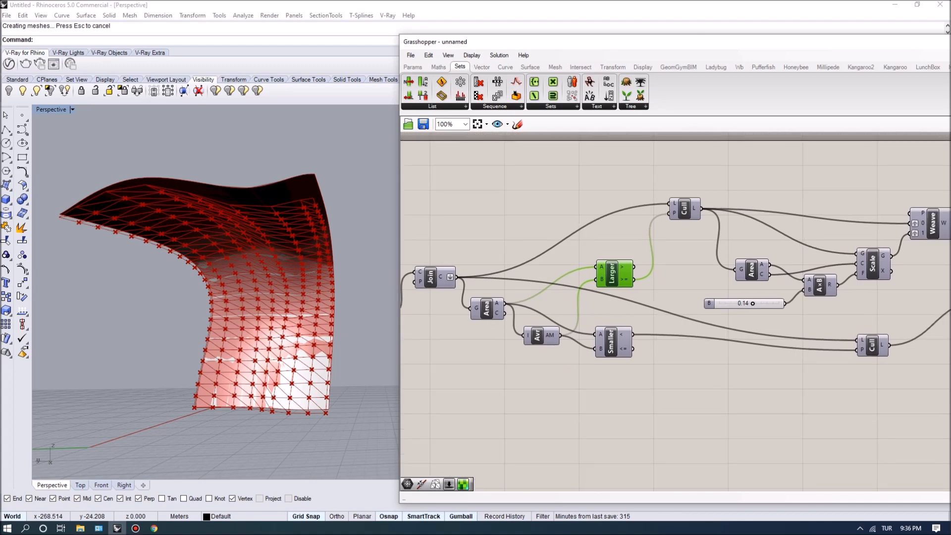
scroll(533, 281, "up", 2)
scroll(696, 305, "down", 1)
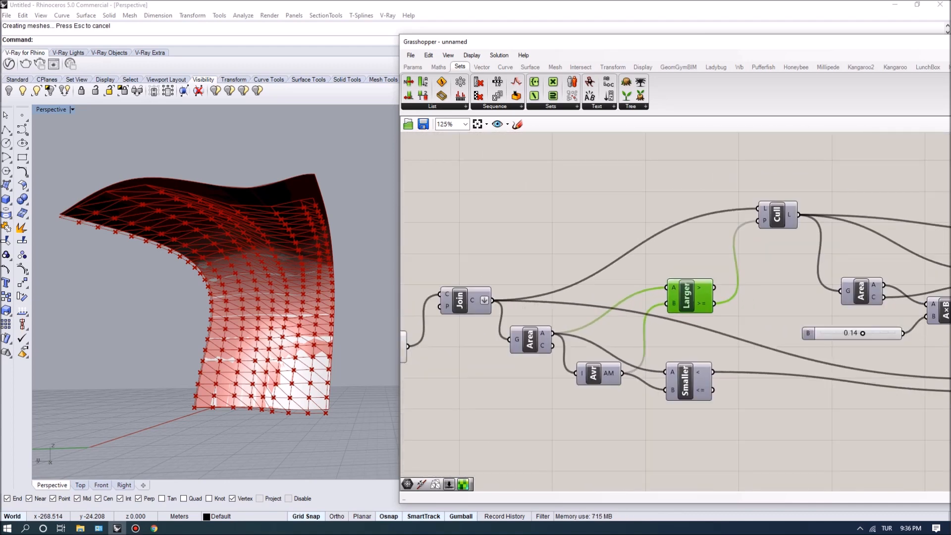
mouse_move(712, 303)
right_click_drag(778, 248, 645, 249)
left_click(646, 218)
right_click(647, 220)
left_click(676, 240)
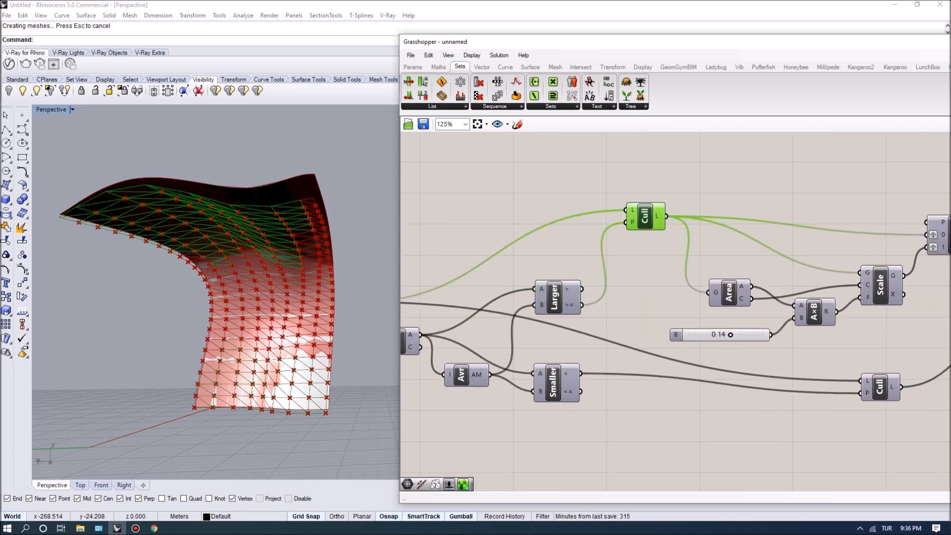
Step: Inspect the culled panels up close and turn on the preview of the Area component that measures them
right_click_drag(213, 267, 268, 257)
scroll(246, 268, "up", 4)
right_click_drag(743, 248, 555, 261)
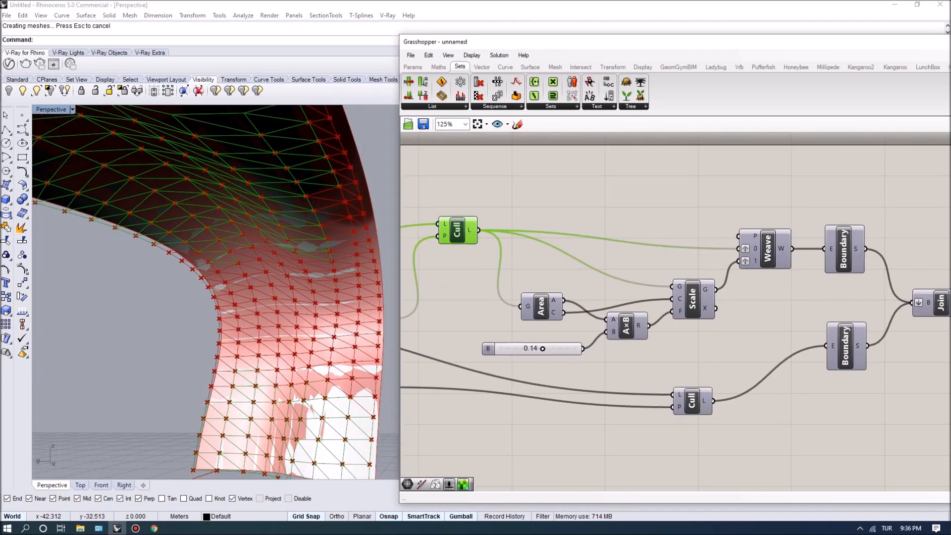
scroll(341, 308, "down", 4)
scroll(342, 307, "up", 2)
right_click_drag(342, 307, 341, 293)
left_click(544, 308)
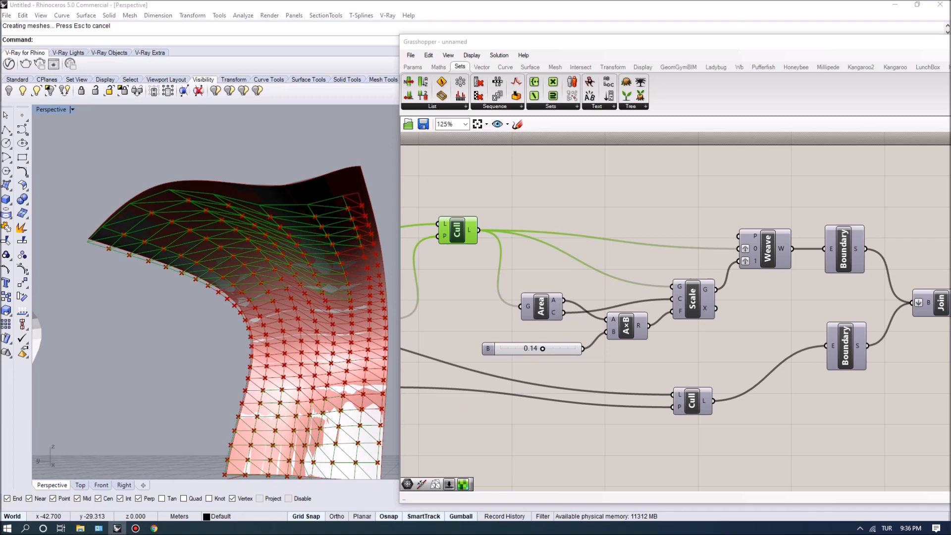
right_click(544, 310)
left_click(574, 329)
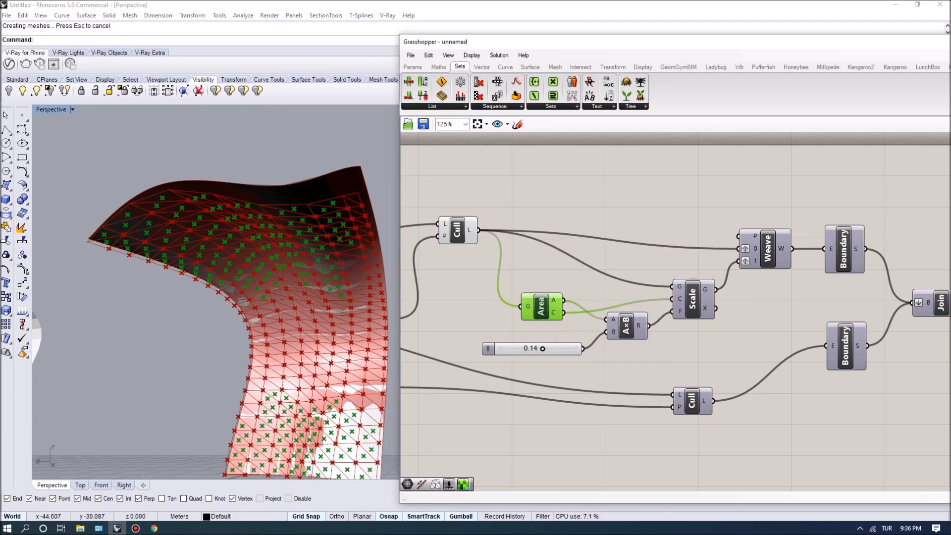
Step: Turn on the Scale component's preview, and nudge the Scale and neighbouring Multiplication components on the canvas
left_click_drag(692, 299, 688, 281)
right_click(701, 276)
left_click(732, 298)
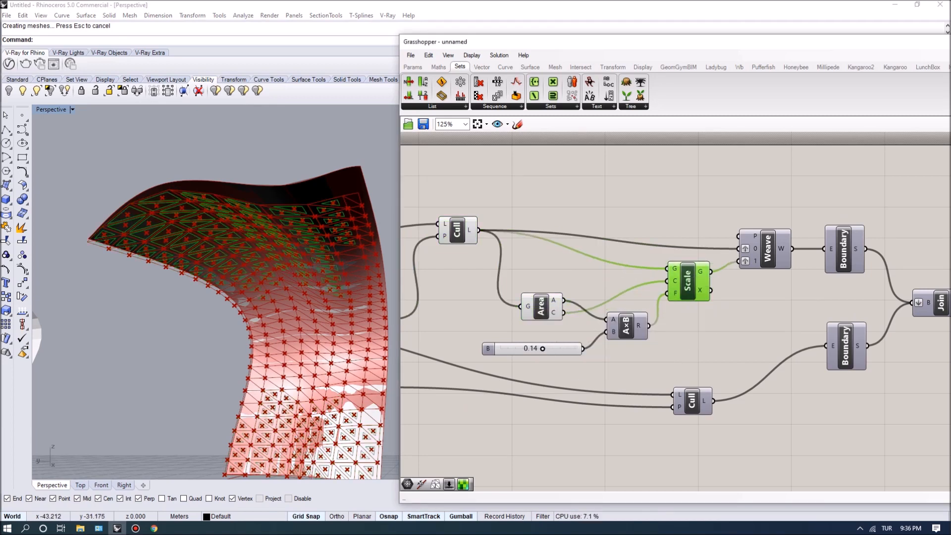
left_click(542, 306)
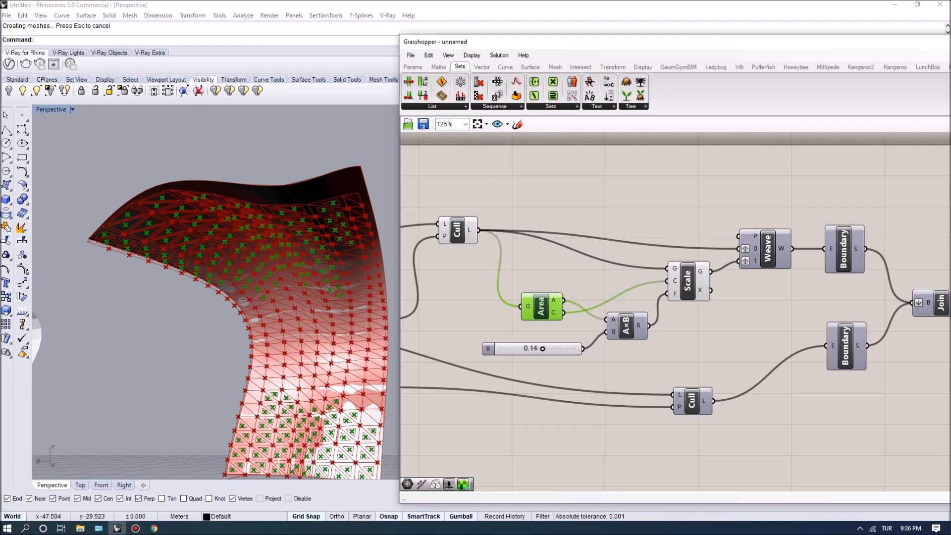
left_click_drag(627, 326, 629, 331)
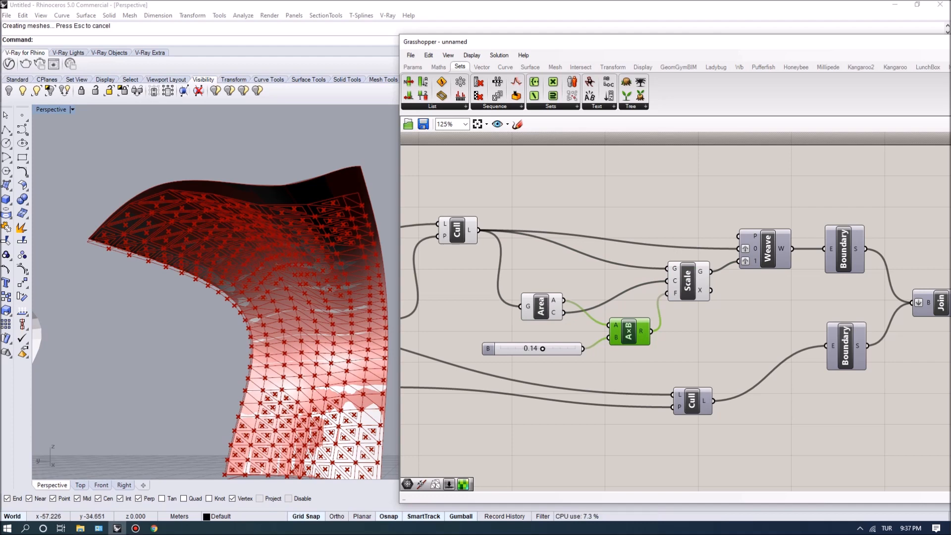
Step: Nudge the Scale component down on the canvas and highlight the Cull and Scale outlines in turn on the facade
right_click_drag(307, 342, 327, 342)
scroll(327, 342, "down", 4)
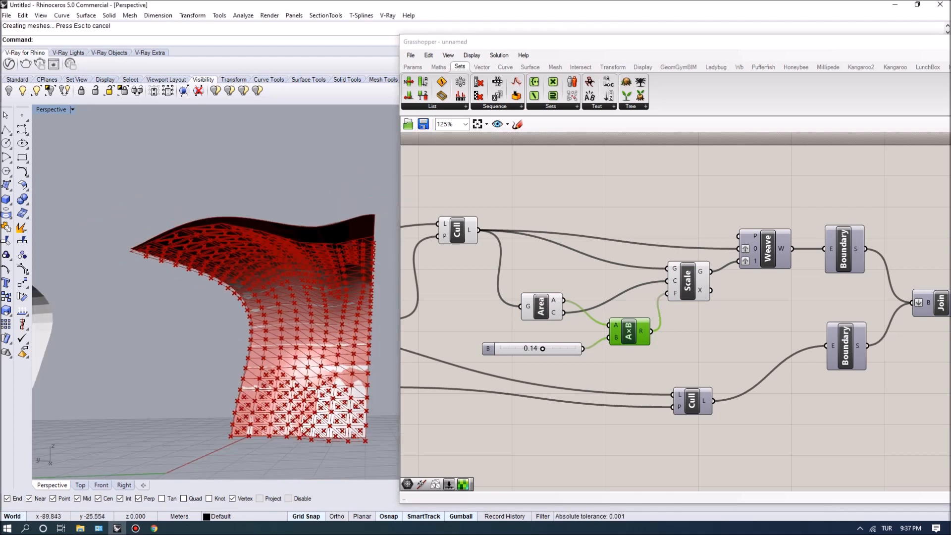
scroll(327, 342, "up", 4)
mouse_move(743, 317)
right_mouse_down()
mouse_move(700, 313)
mouse_move(727, 322)
right_mouse_up()
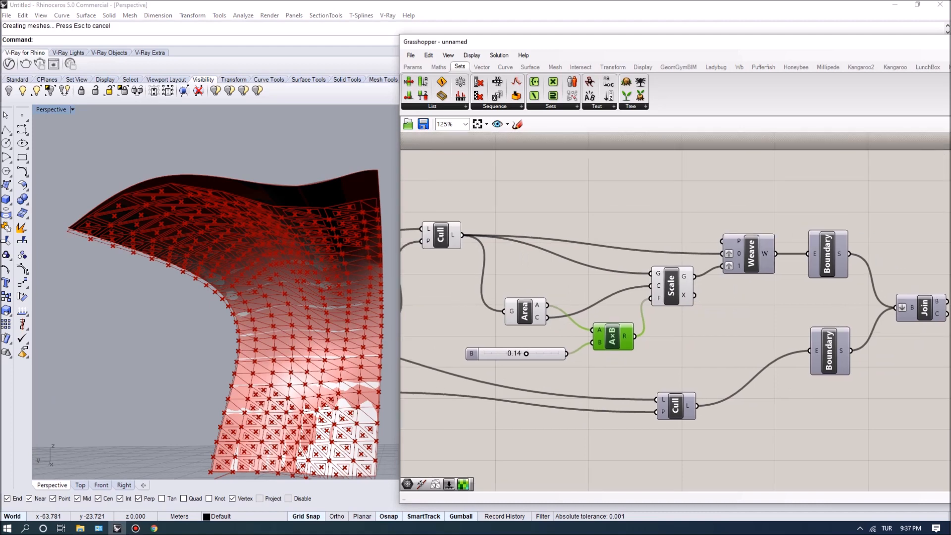
left_click_drag(671, 286, 671, 302)
left_click(440, 235)
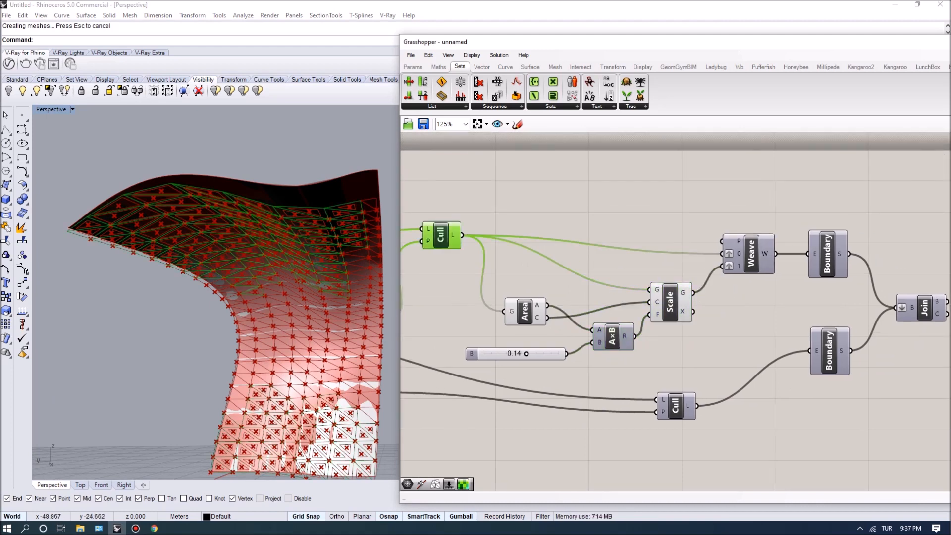
left_click_drag(670, 302, 669, 304)
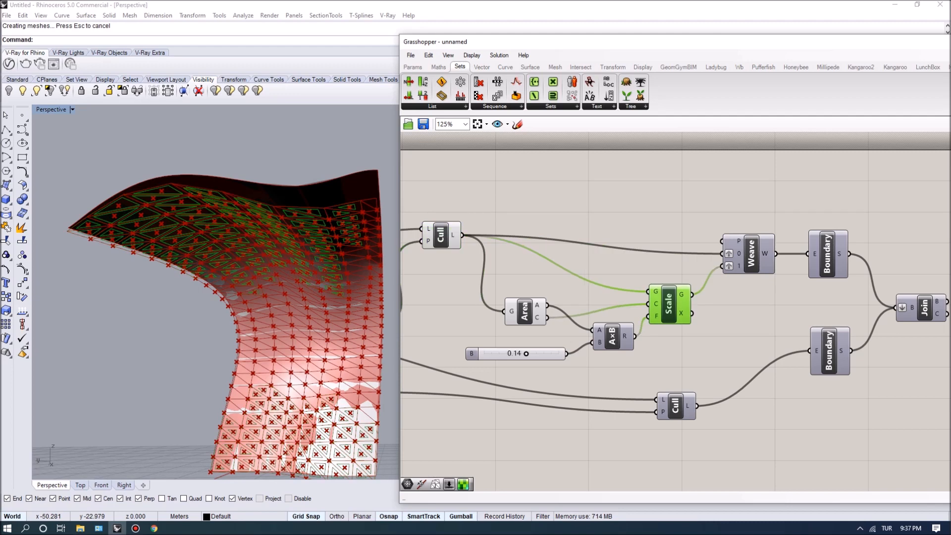
Step: Nudge the Weave and upper Boundary components up on the canvas, and turn on that Boundary's preview to inspect the open panels
left_click_drag(752, 254, 746, 247)
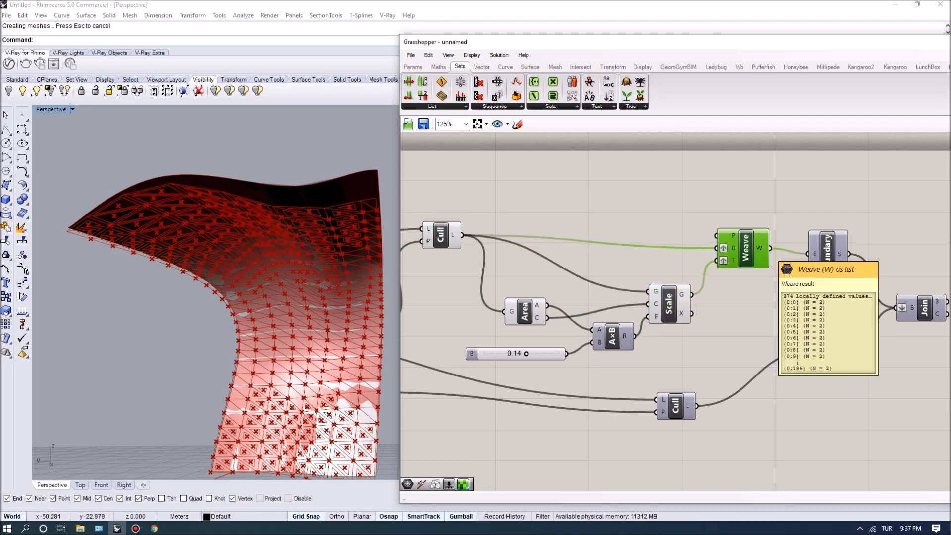
right_click_drag(788, 283, 702, 278)
left_click_drag(734, 238, 731, 229)
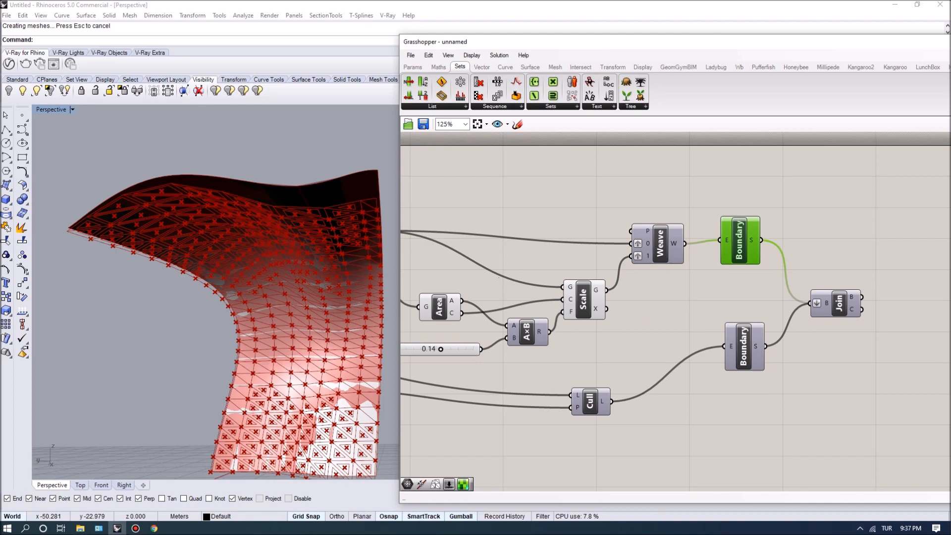
key("Escape")
scroll(338, 425, "up", 8)
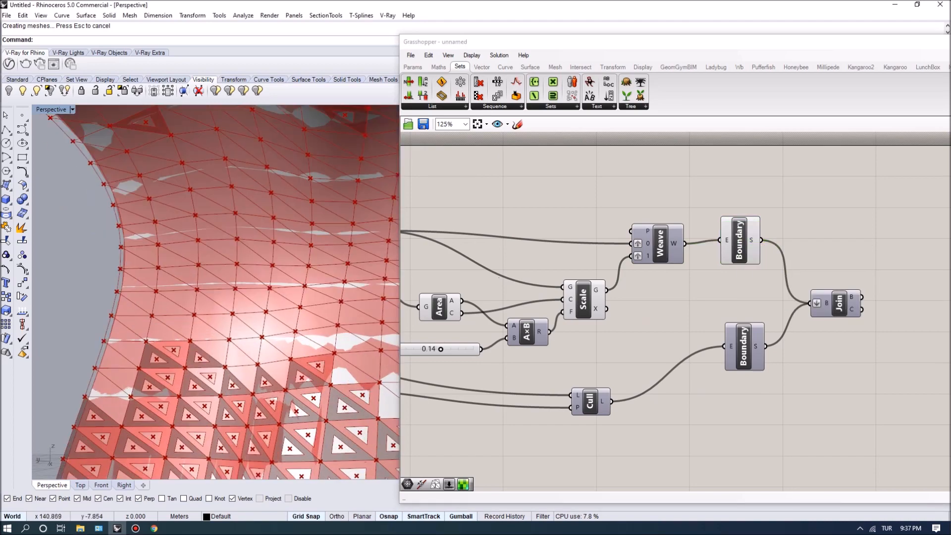
scroll(644, 297, "down", 5)
Step: Turn on the preview of the Join component that merges both Boundary outputs
left_click_drag(468, 200, 772, 378)
left_click(499, 55)
left_click(529, 202)
scroll(716, 296, "up", 6)
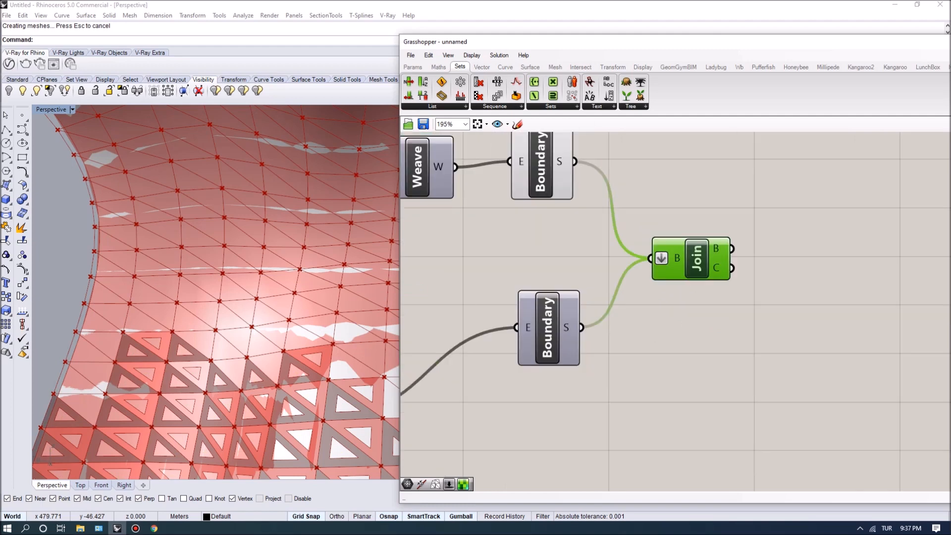
left_click(609, 278)
right_click_drag(609, 277, 658, 315)
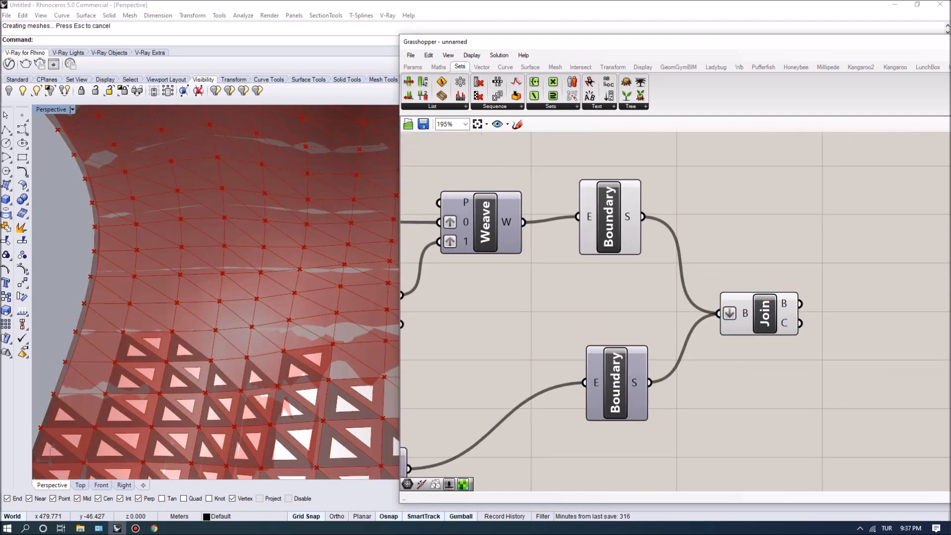
Step: Turn off the preview of the Boundary component fed by Weave and view the whole joined facade
left_click(608, 225)
key("ctrl+q")
right_click_drag(198, 297, 267, 302)
scroll(307, 304, "down", 8)
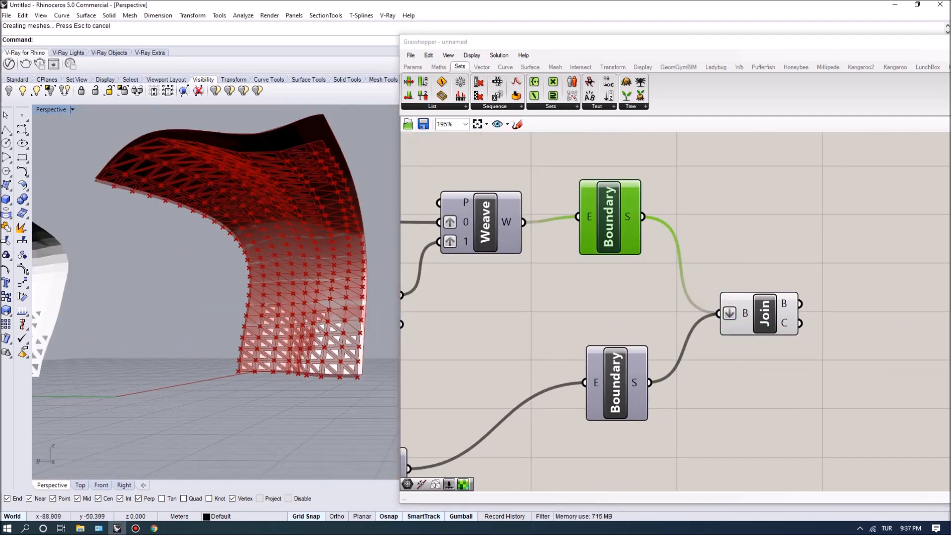
Step: Bake the Join component's result into the model with the default attributes
left_click(764, 313)
left_click(791, 362)
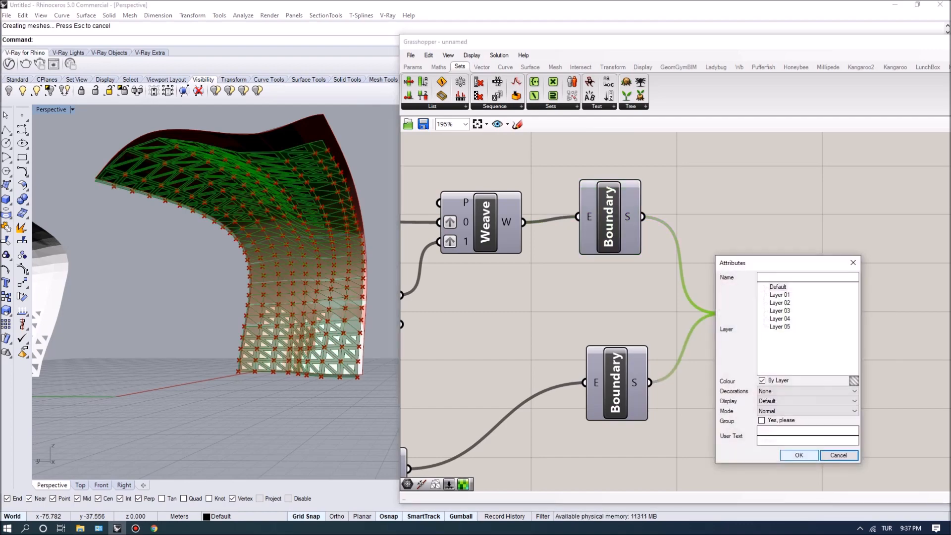
left_click(793, 455)
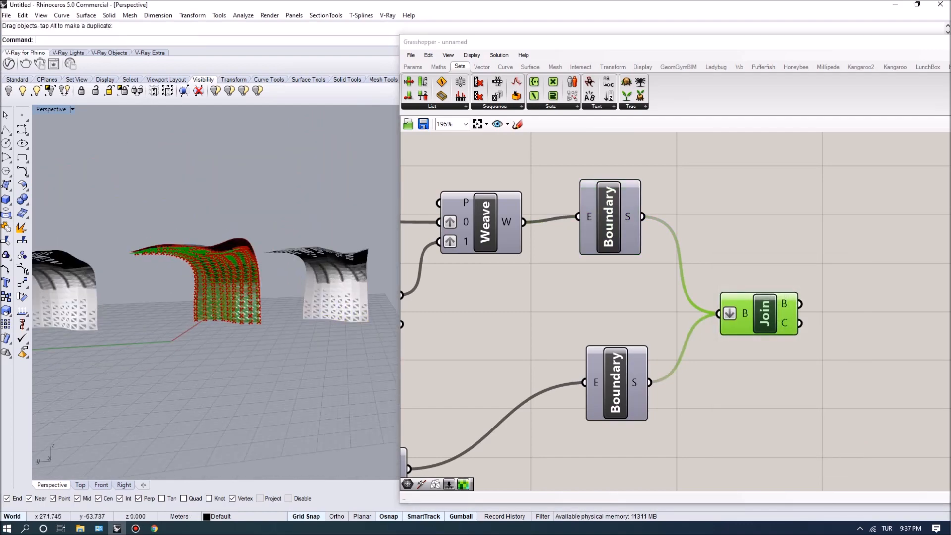